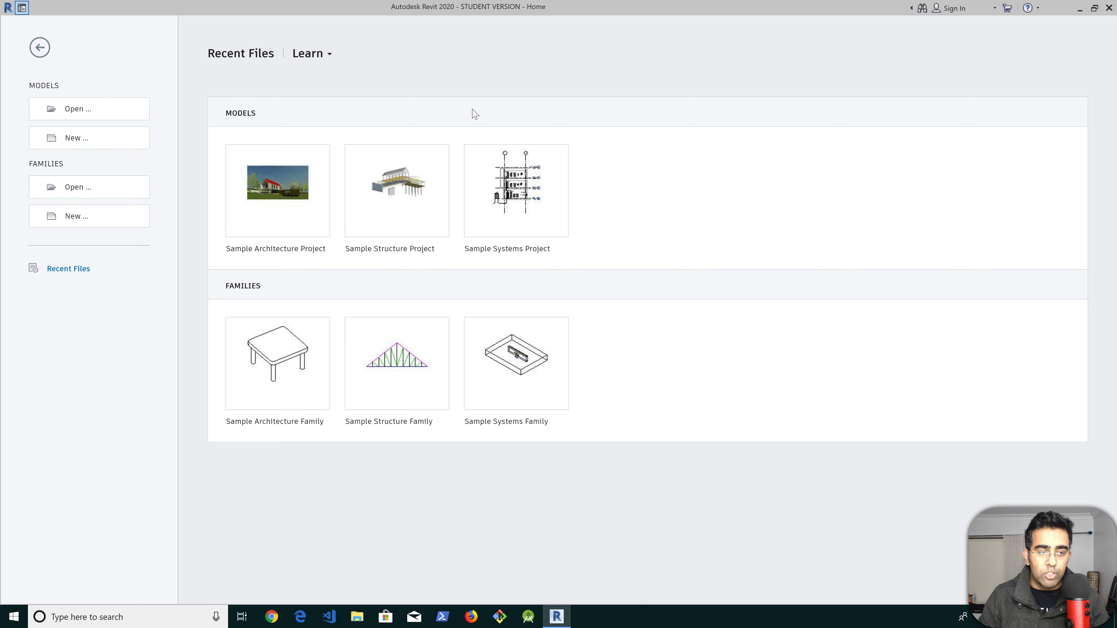
Create a new project from the Architectural Template
left_click(98, 141)
left_click_drag(509, 255, 512, 82)
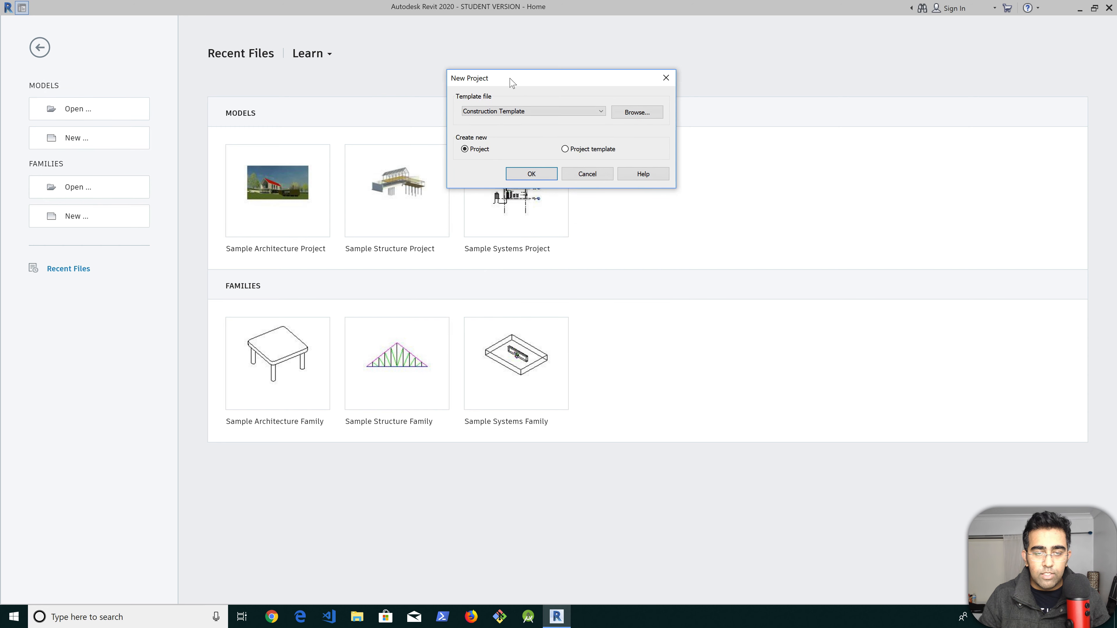
left_click(550, 113)
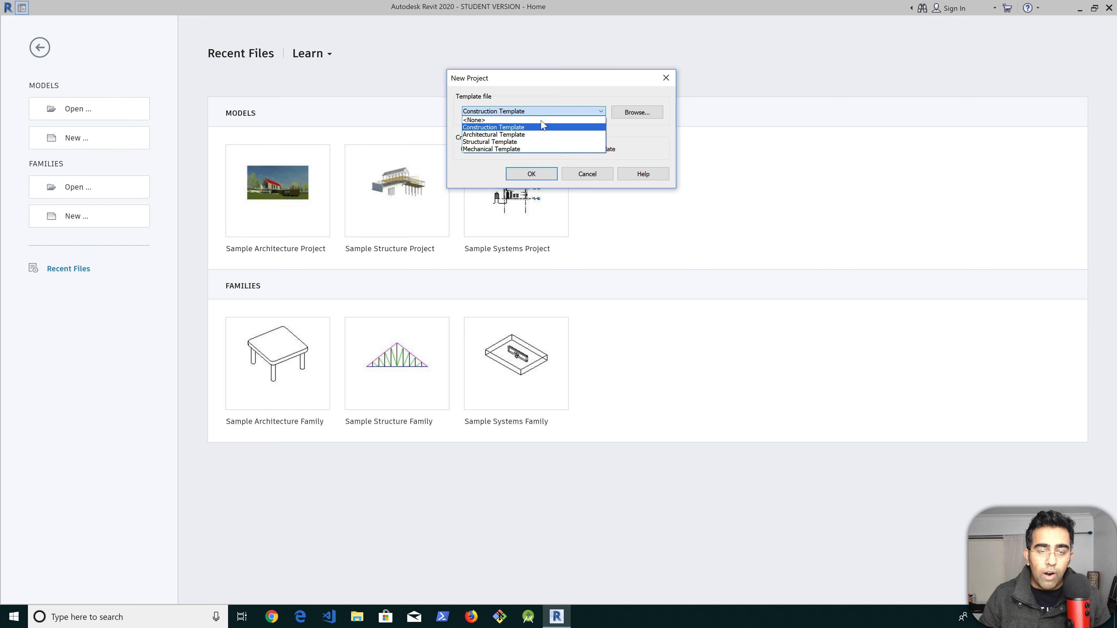
left_click(483, 134)
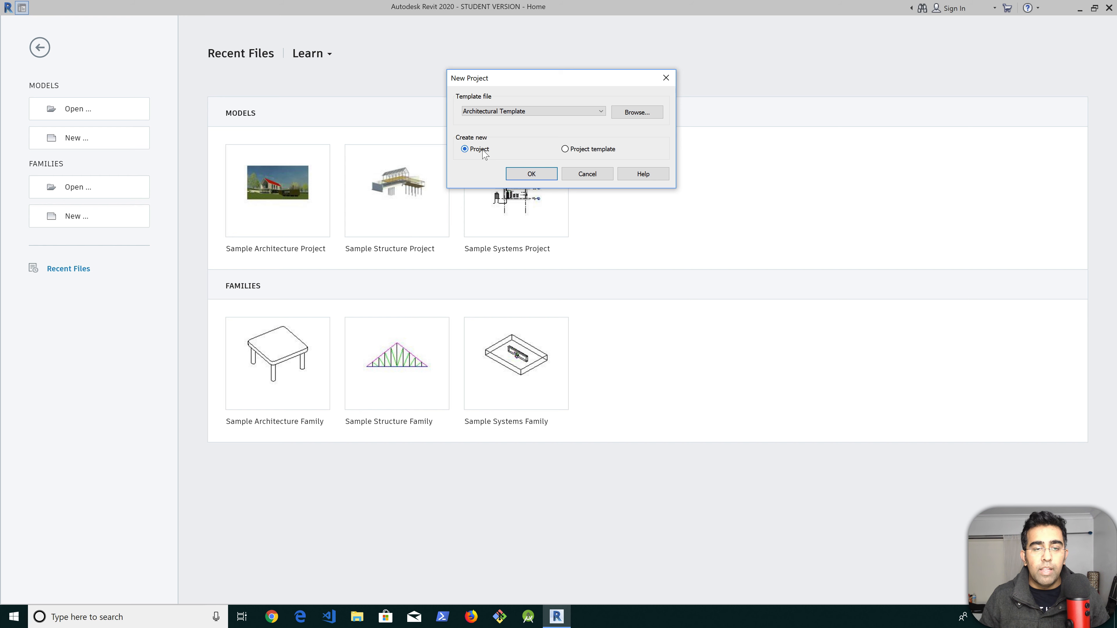
left_click(510, 114)
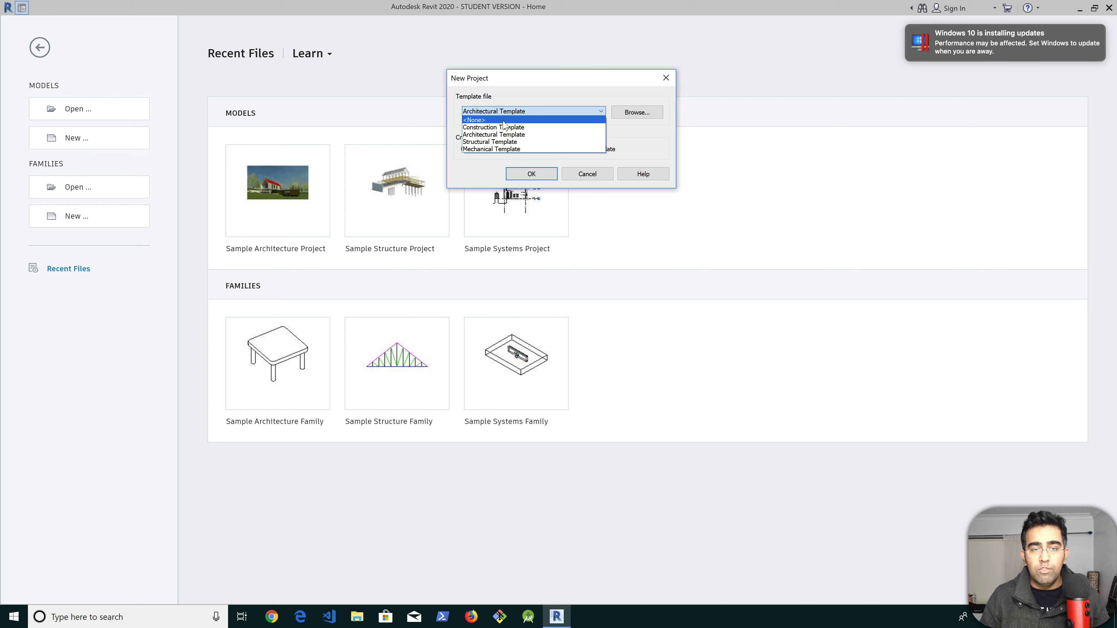
left_click(493, 134)
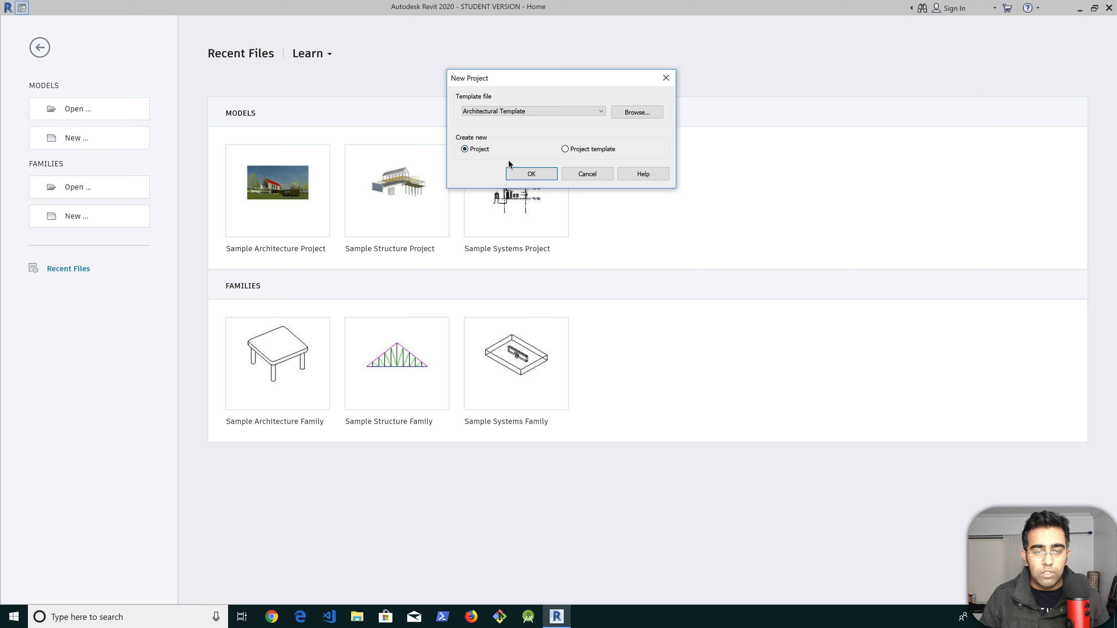
left_click(518, 175)
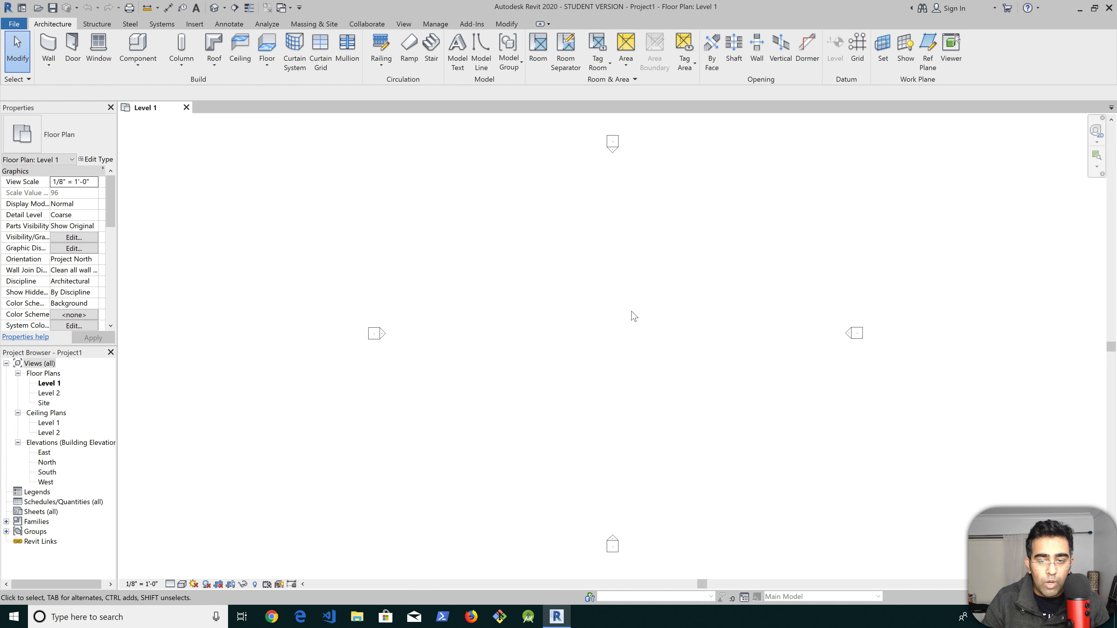
mouse_move(681, 290)
middle_mouse_down()
mouse_move(628, 235)
mouse_move(591, 280)
mouse_move(583, 245)
mouse_move(678, 247)
mouse_move(599, 295)
middle_mouse_up()
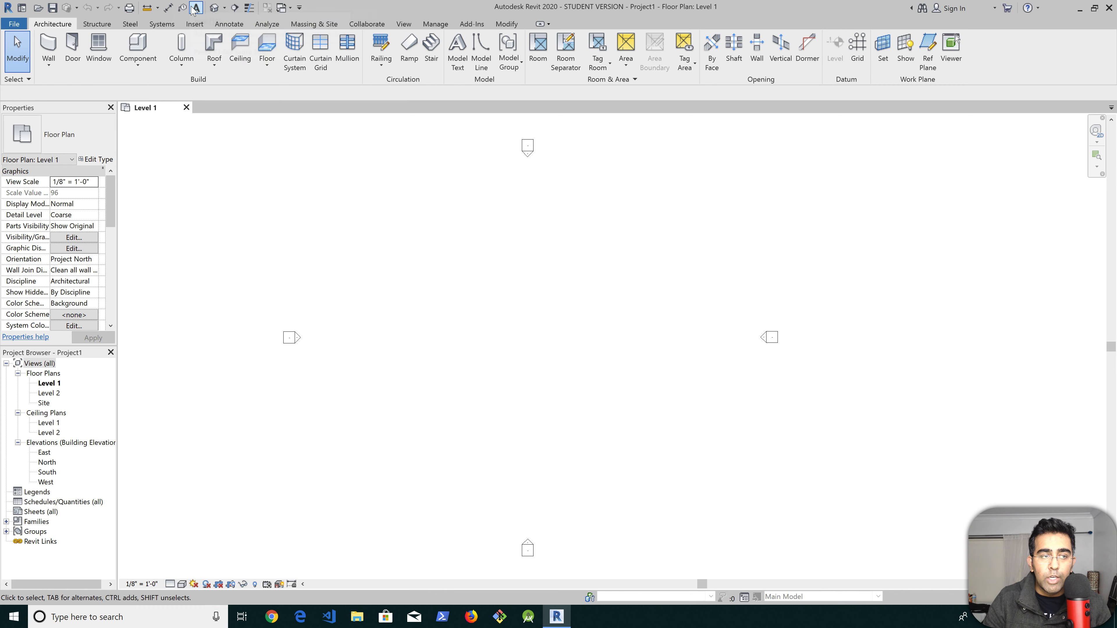
left_click(299, 8)
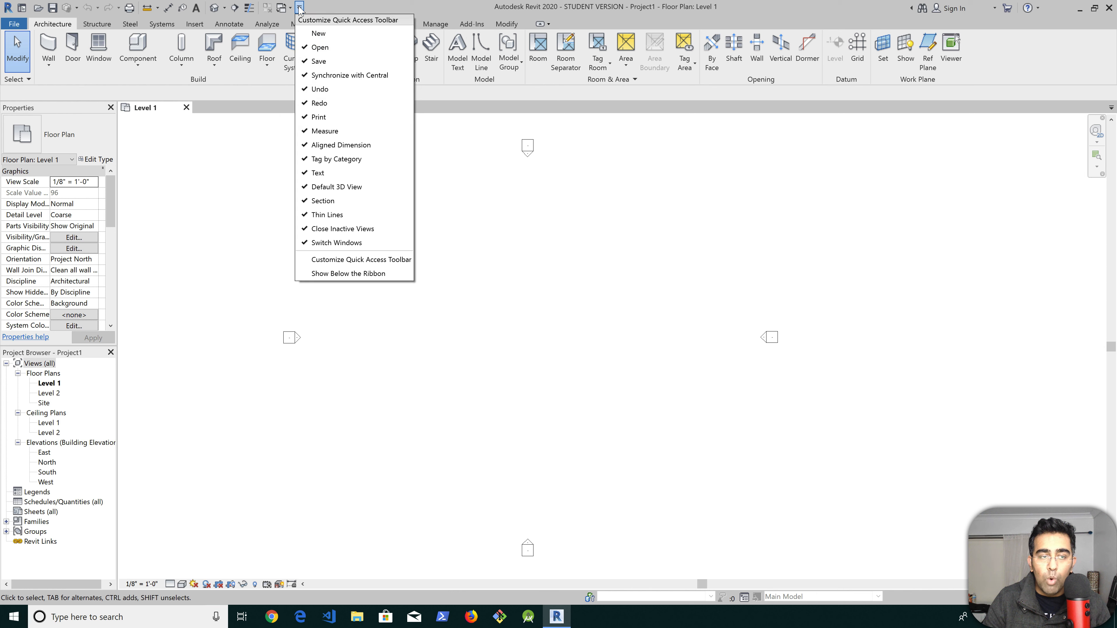
left_click(299, 8)
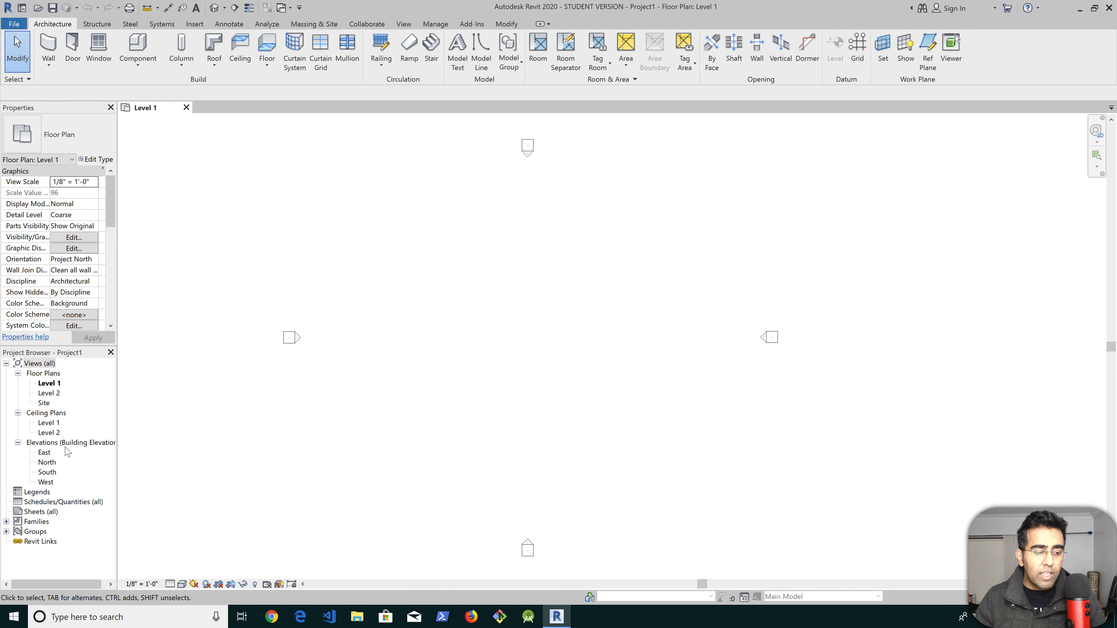
Open the East elevation and select the Level 2 line to examine its elevation and properties
double_click(51, 452)
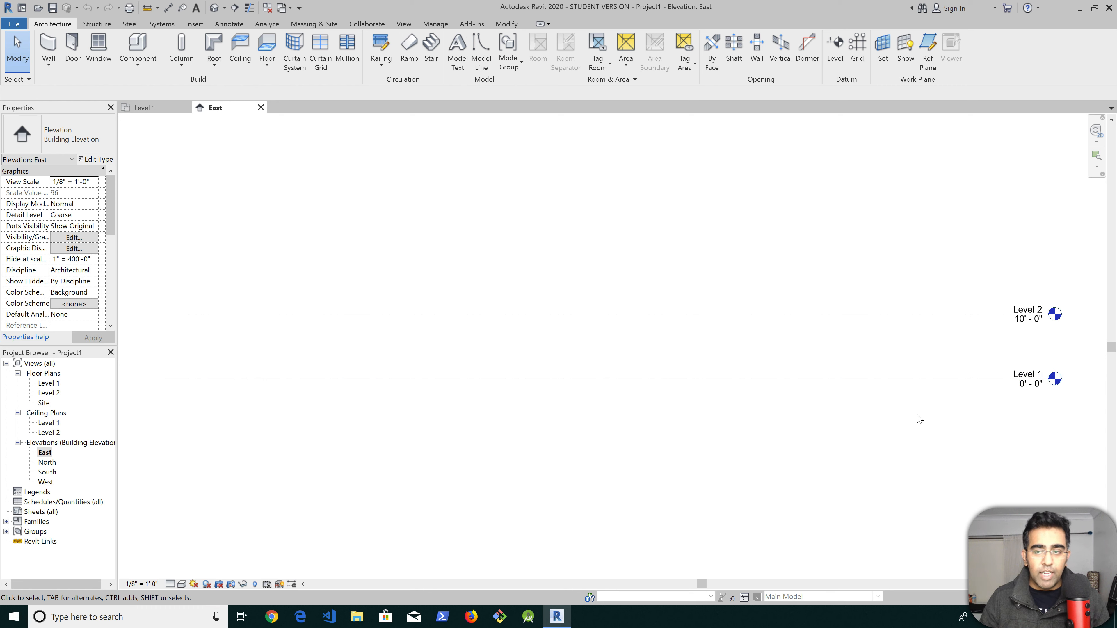
left_click_drag(642, 229, 570, 401)
left_click(1007, 321)
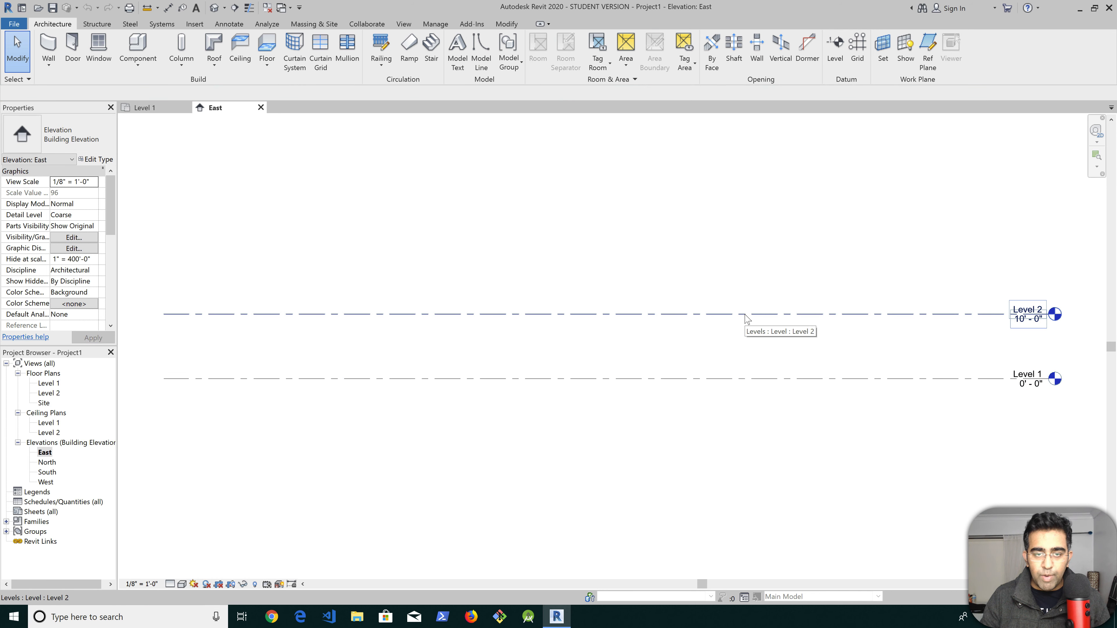
left_click(808, 317)
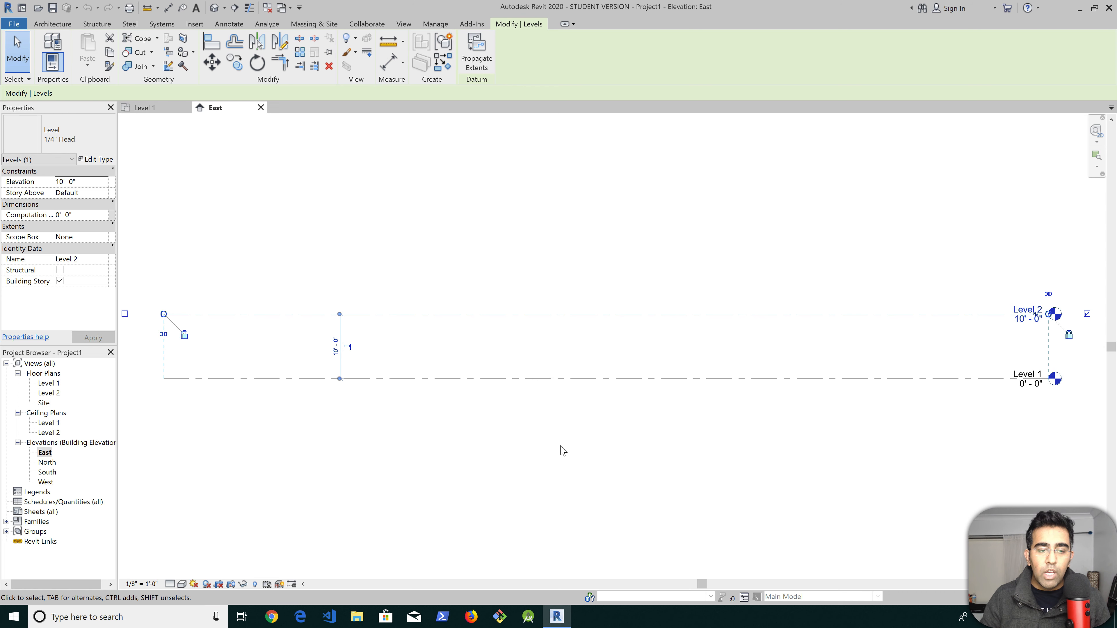
left_click(754, 276)
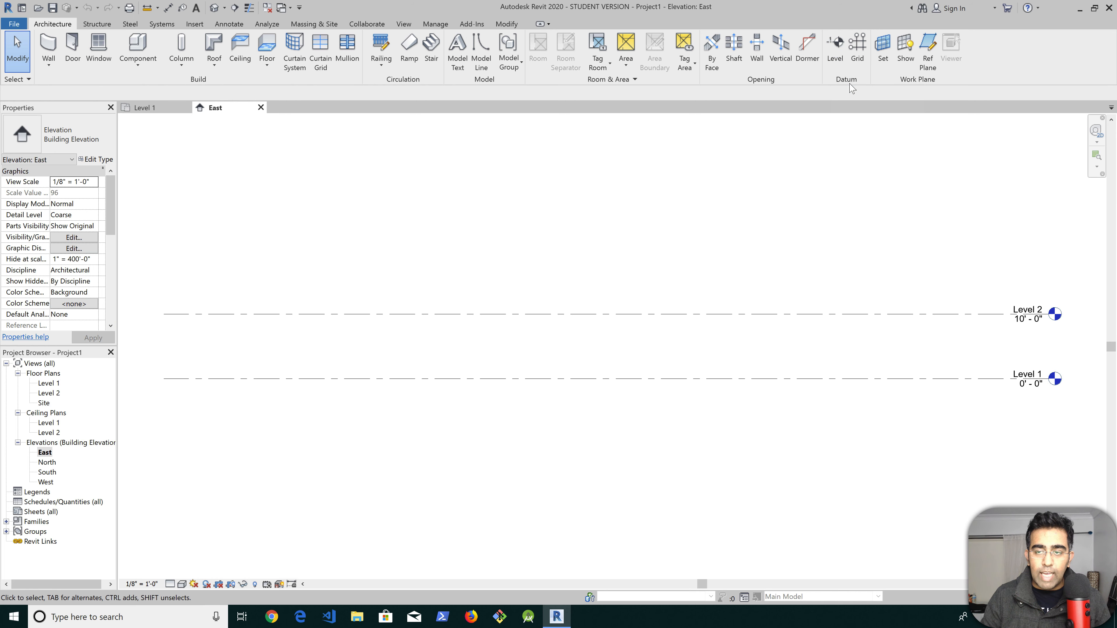
Draw a new level line above Level 2 at about 18' 6", aligned with the right ends of the existing levels
left_click(840, 60)
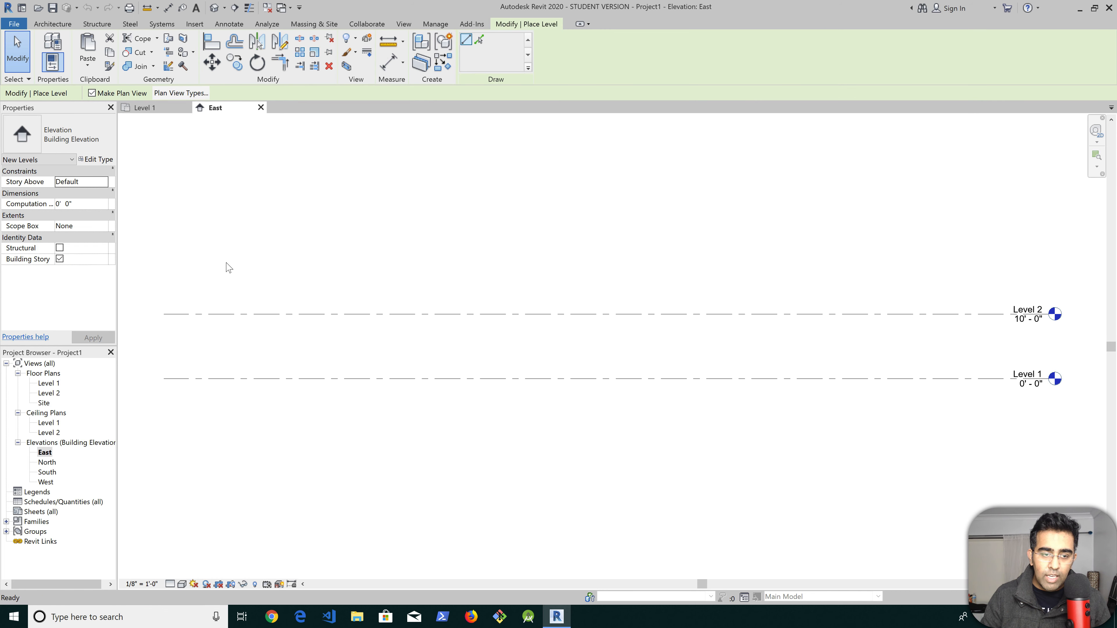
left_click(189, 258)
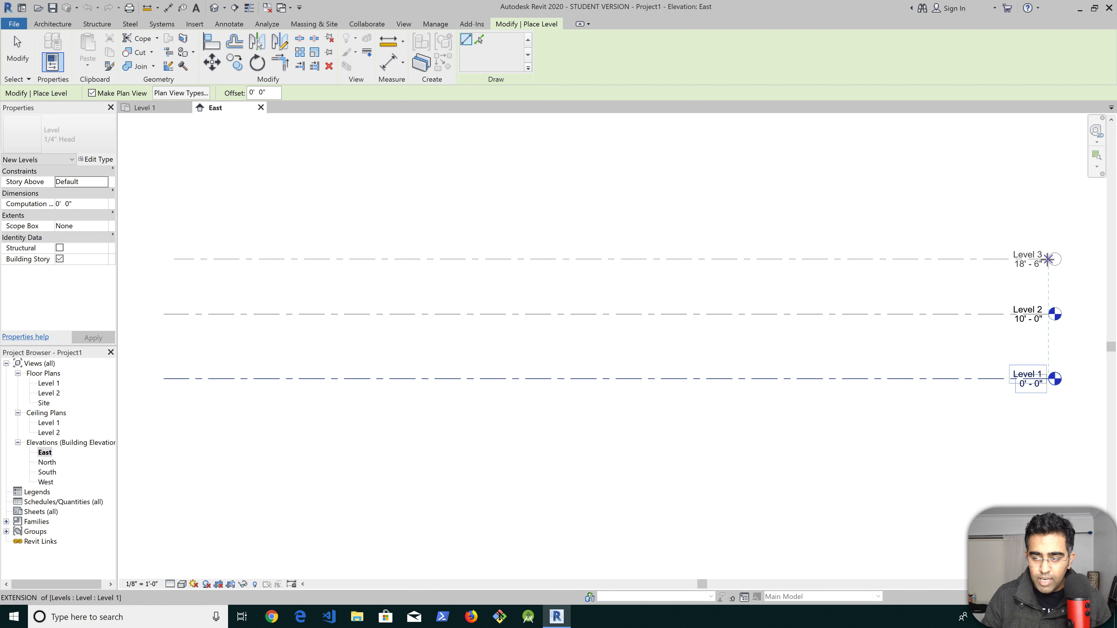
left_click(1047, 259)
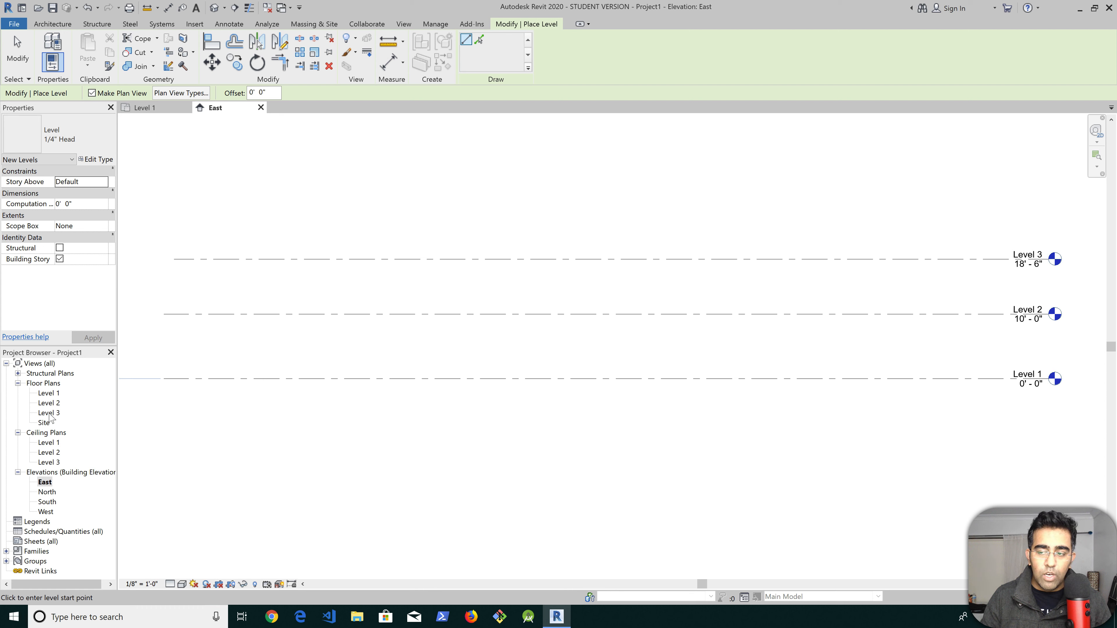
key("Escape")
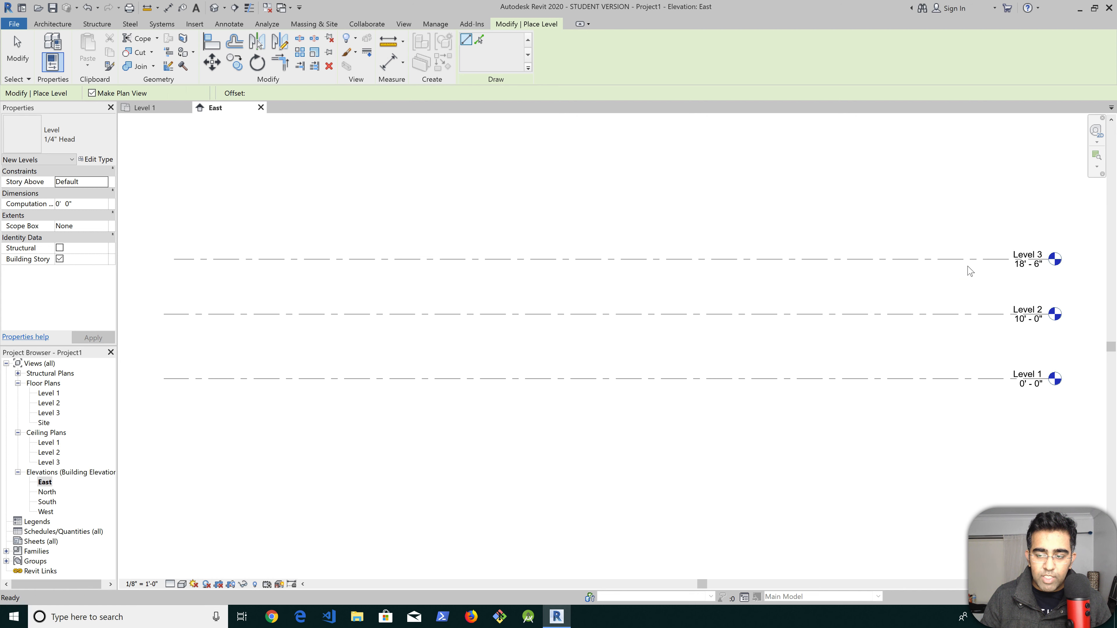
key("Escape")
left_click(970, 260)
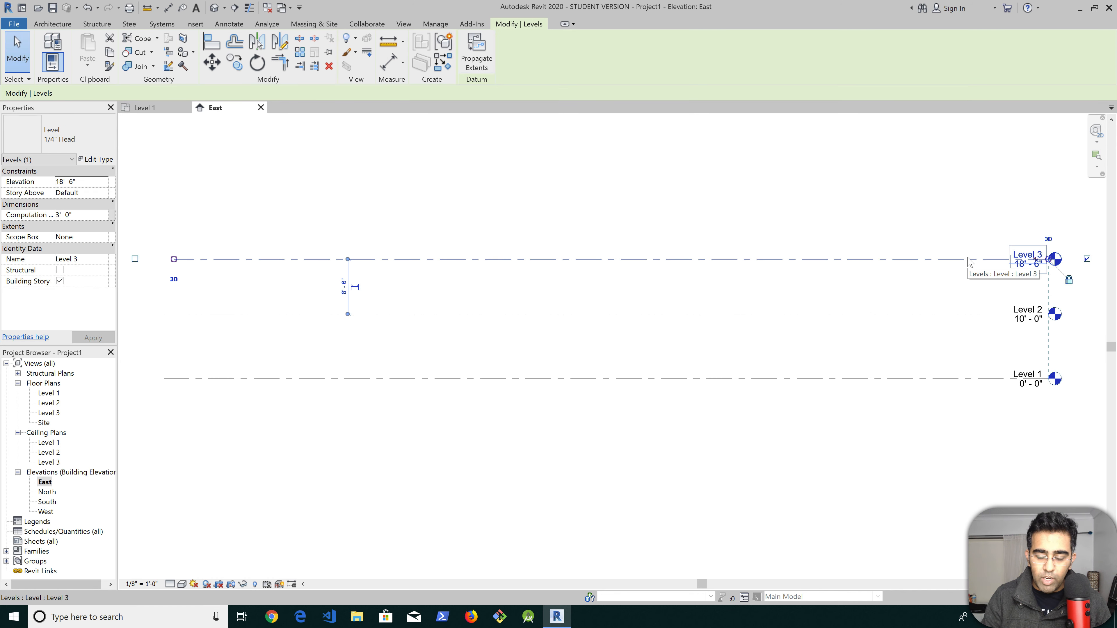
key("Delete")
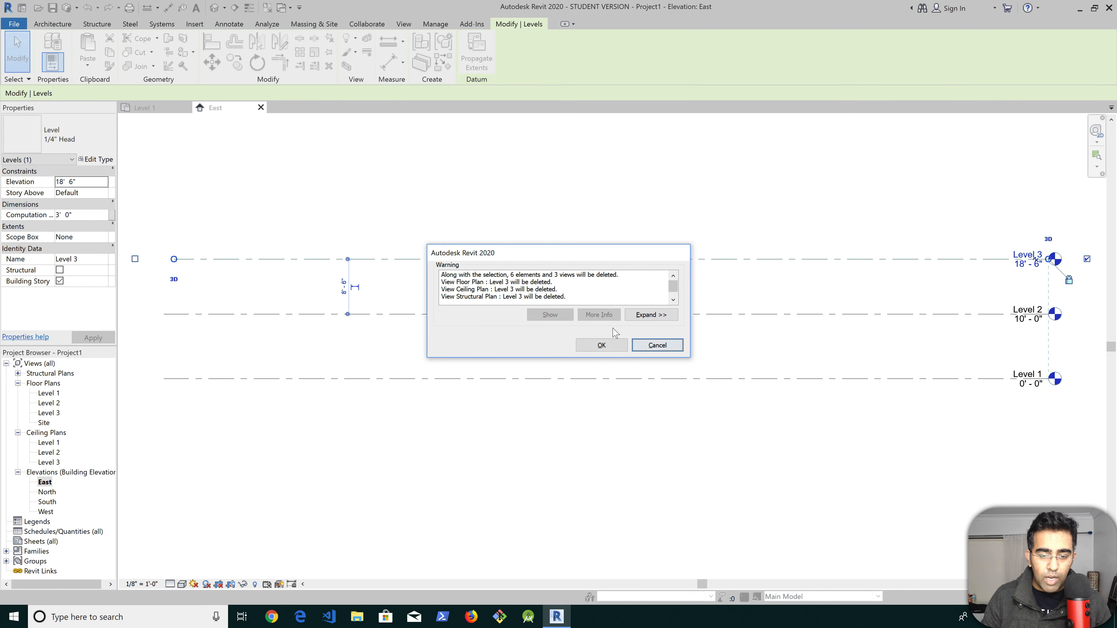
left_click(636, 345)
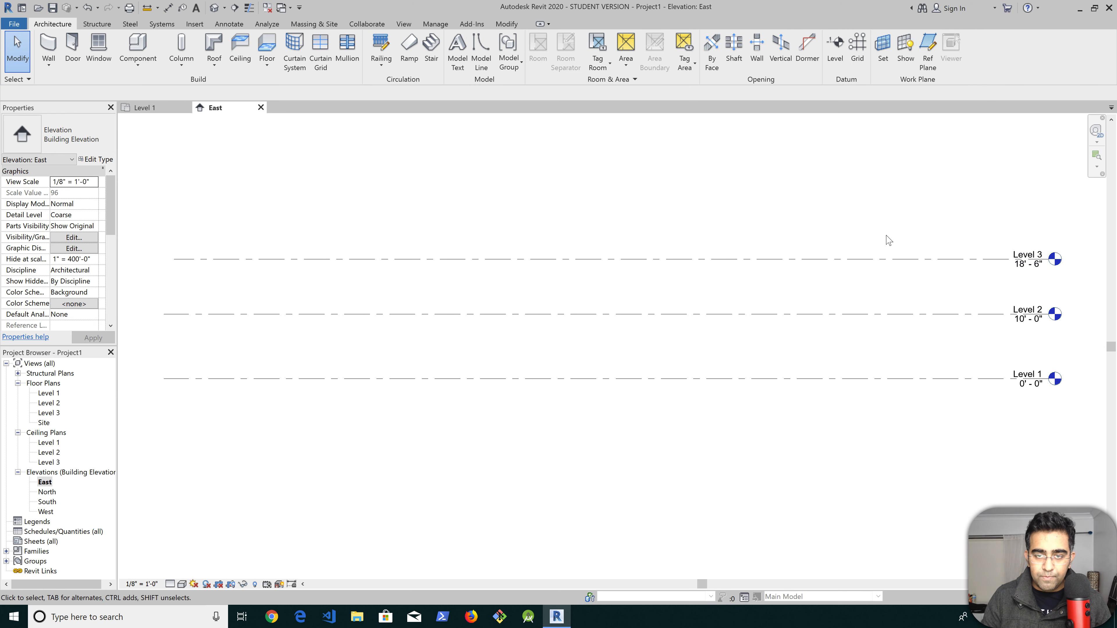
Delete Level 3 together with its associated floor, ceiling and structural plan views
left_click(841, 260)
key("Delete")
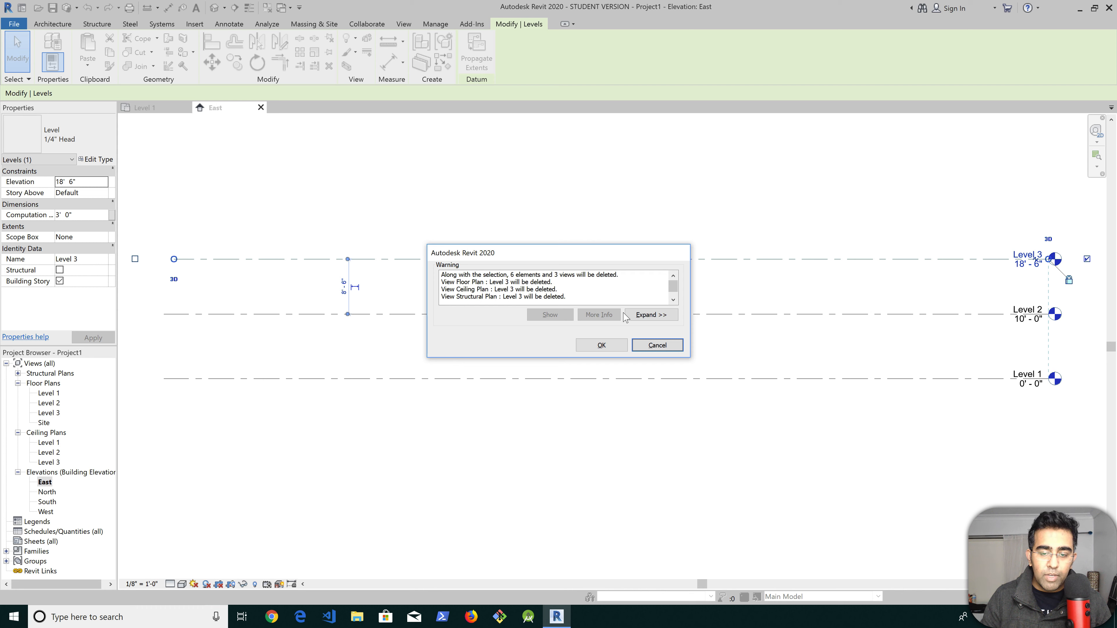
left_click(661, 316)
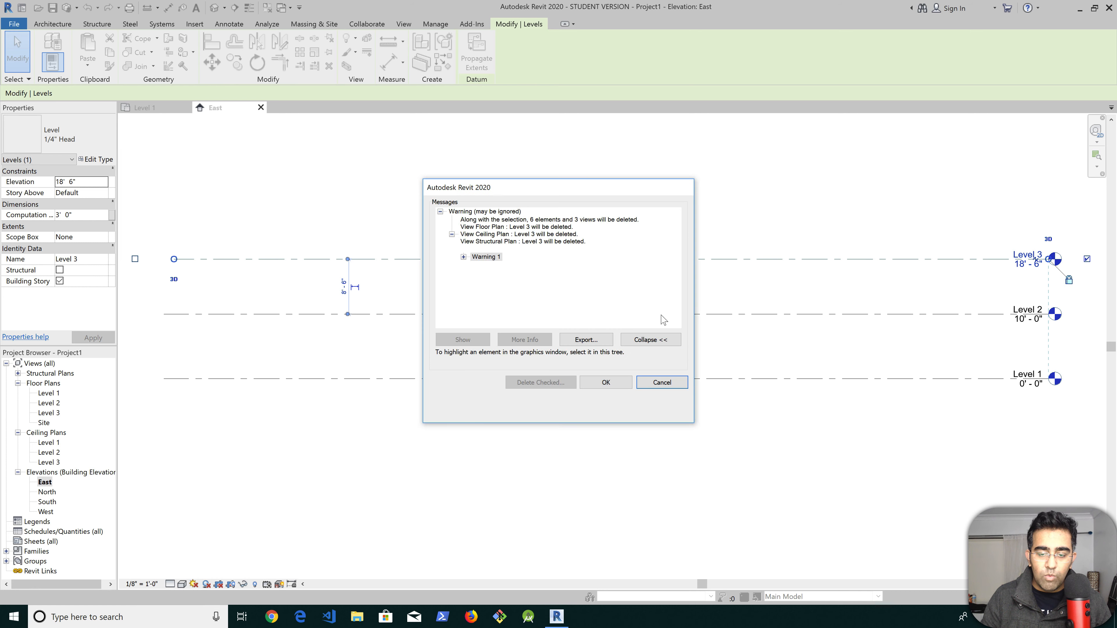
left_click(606, 382)
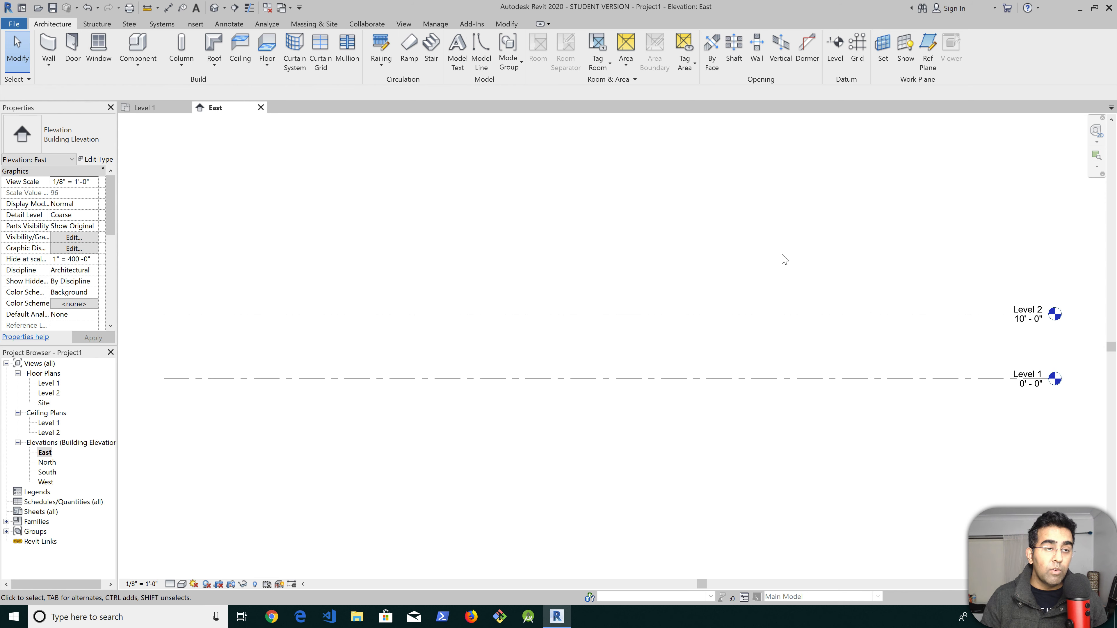
Close the East elevation, look through the Level 1, Level 2 and Site floor plans, and close the Site plan
left_click(261, 107)
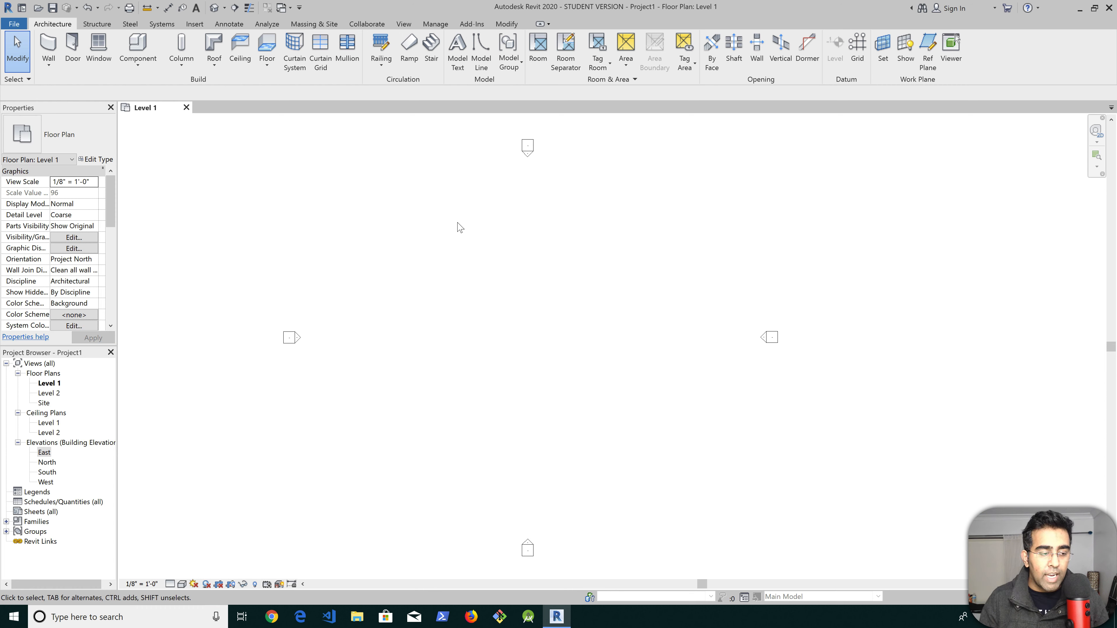
double_click(49, 383)
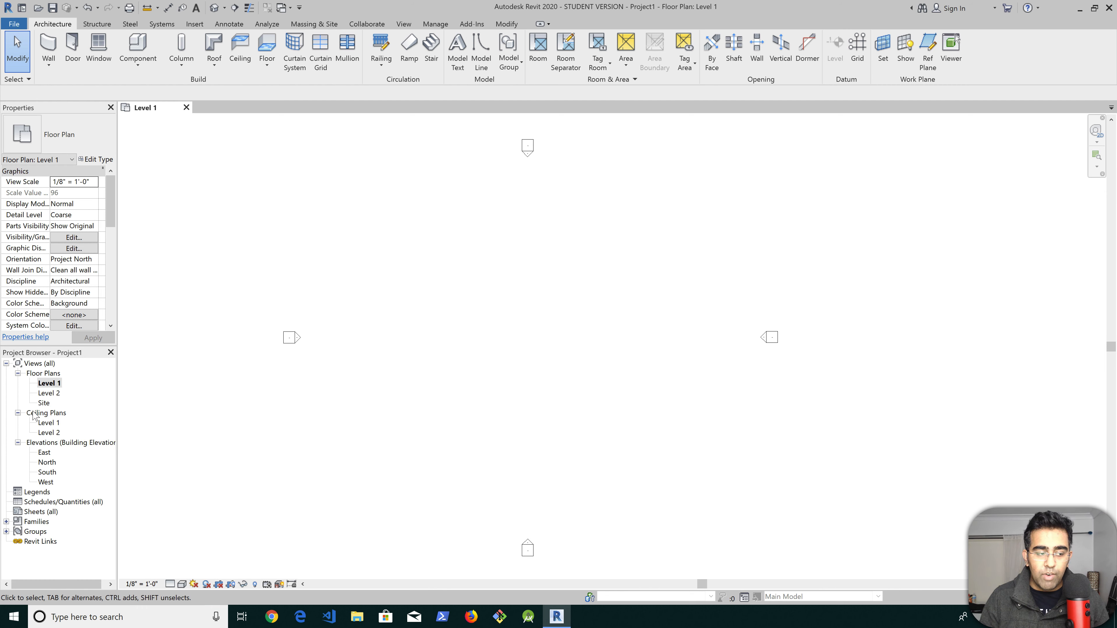
double_click(47, 394)
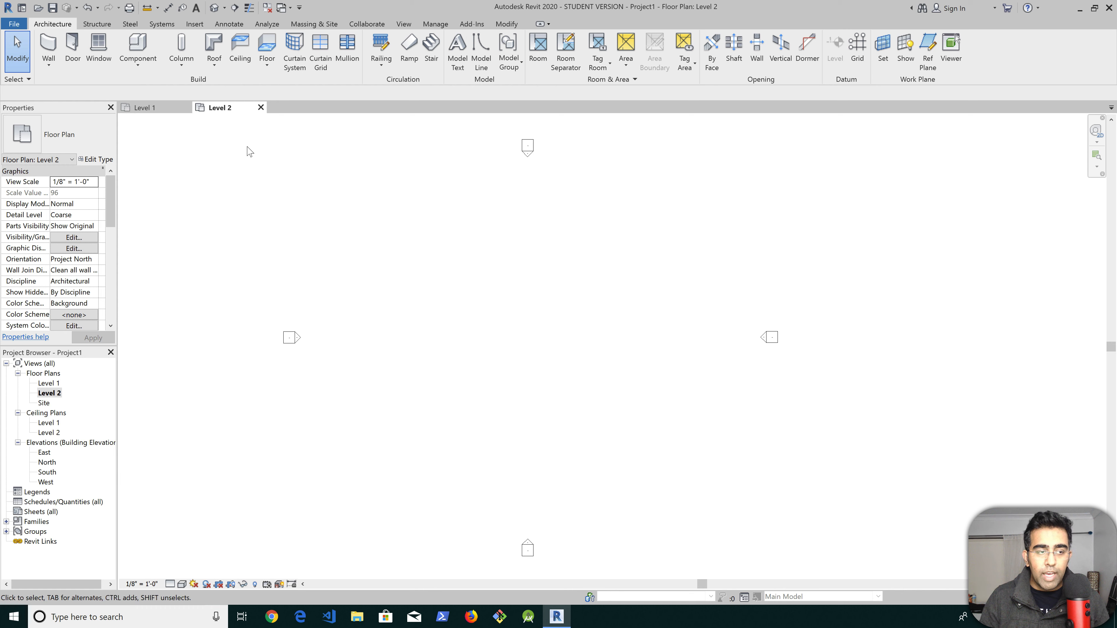
left_click(161, 109)
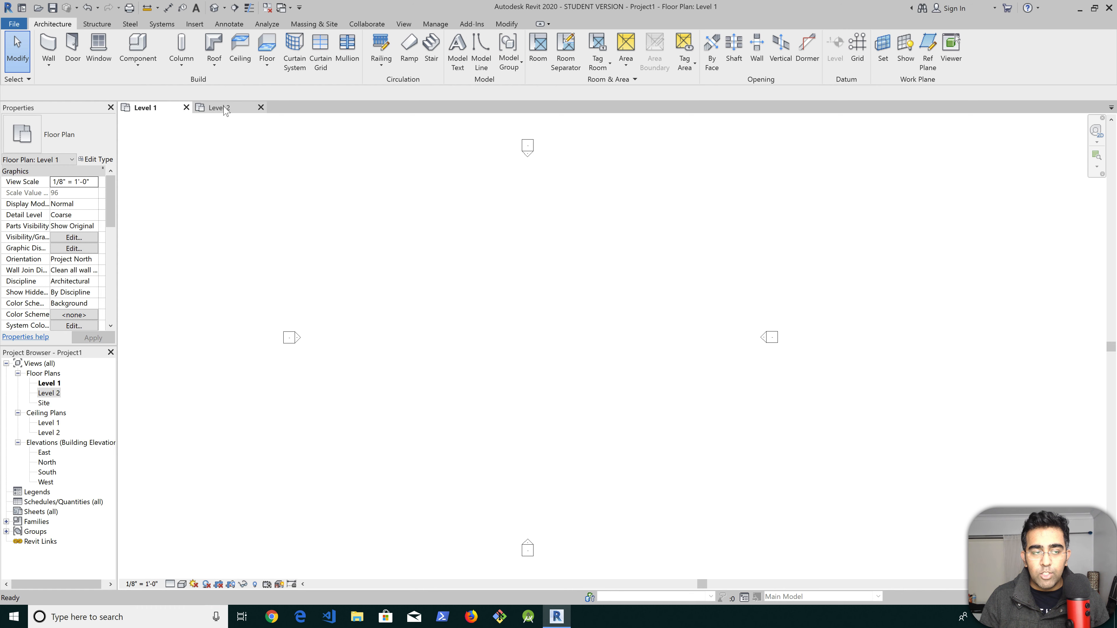
left_click(219, 108)
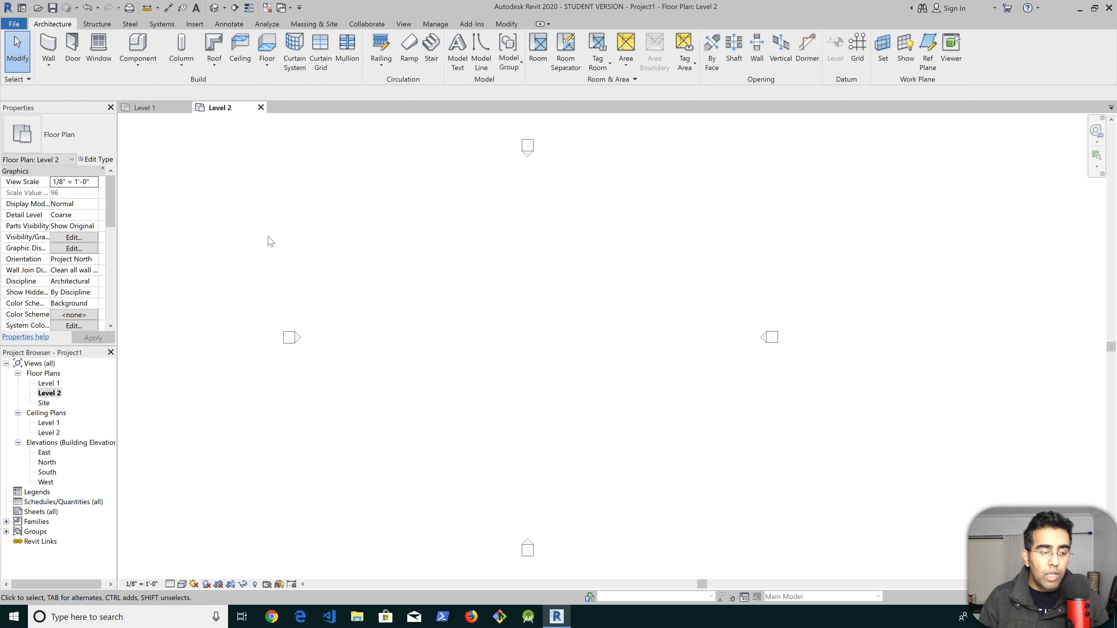
double_click(47, 403)
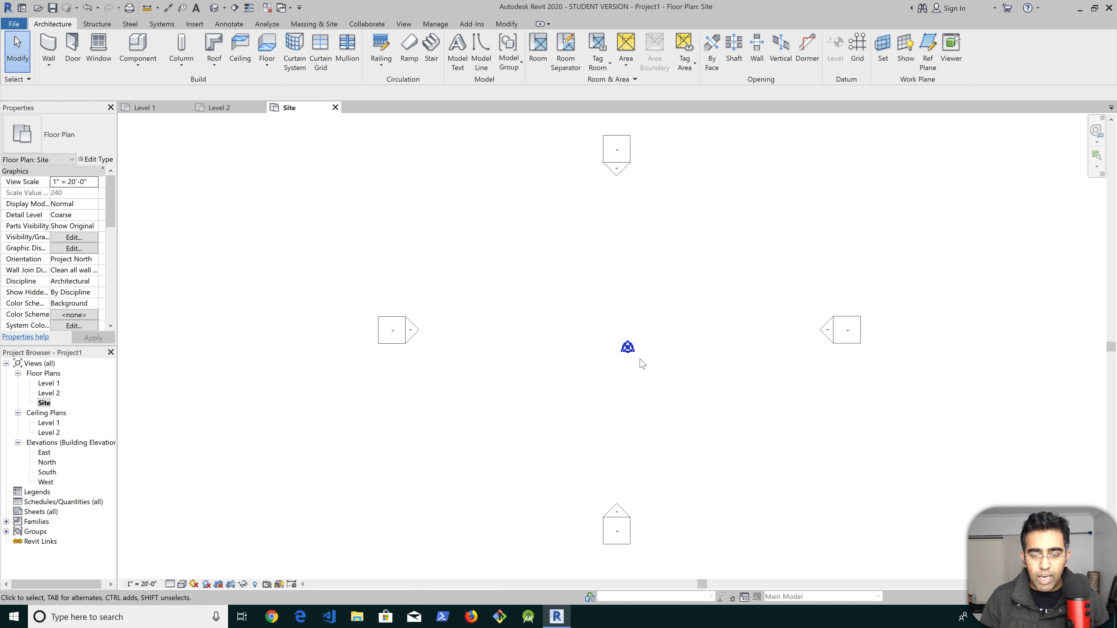
scroll(638, 358, "up", 2)
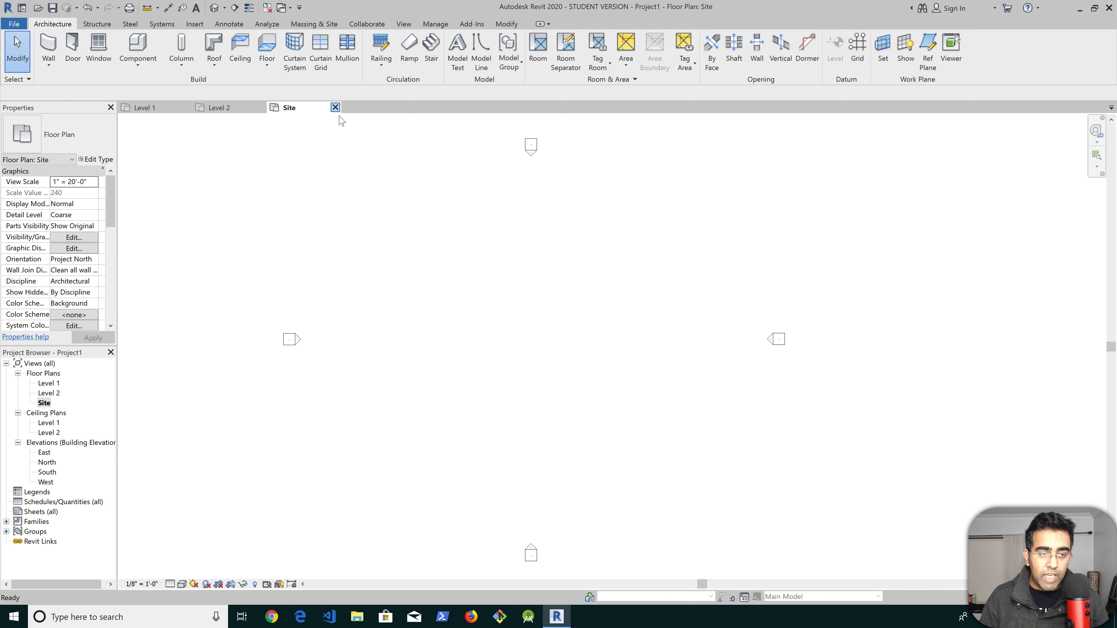
left_click(335, 107)
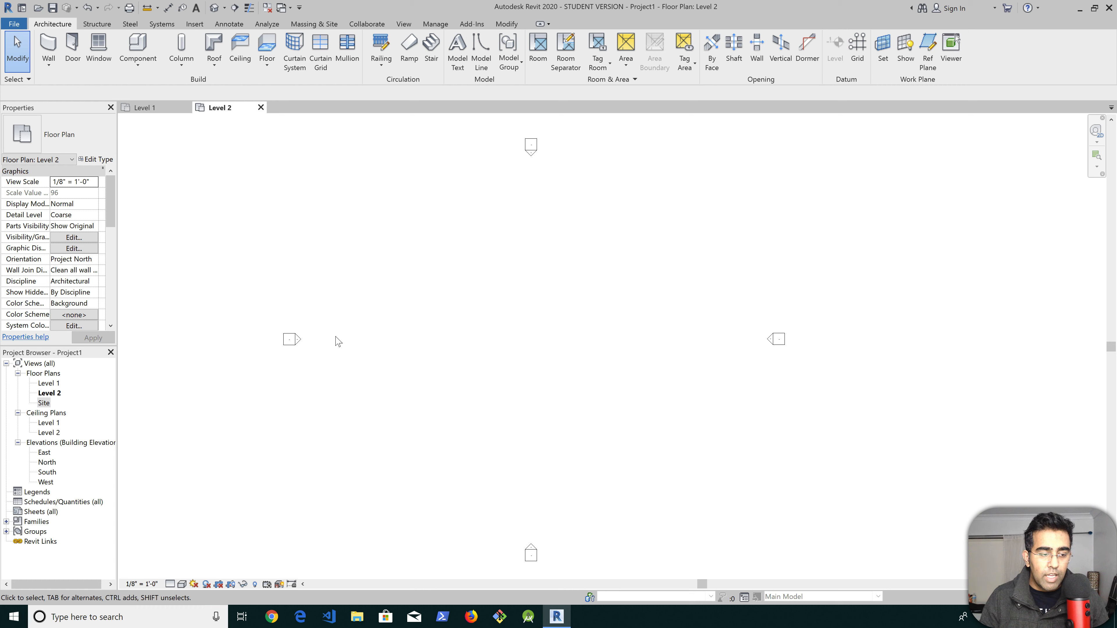
Return to the Level 1 floor plan and look through the placement options of the Wall and Door tools
left_click(145, 108)
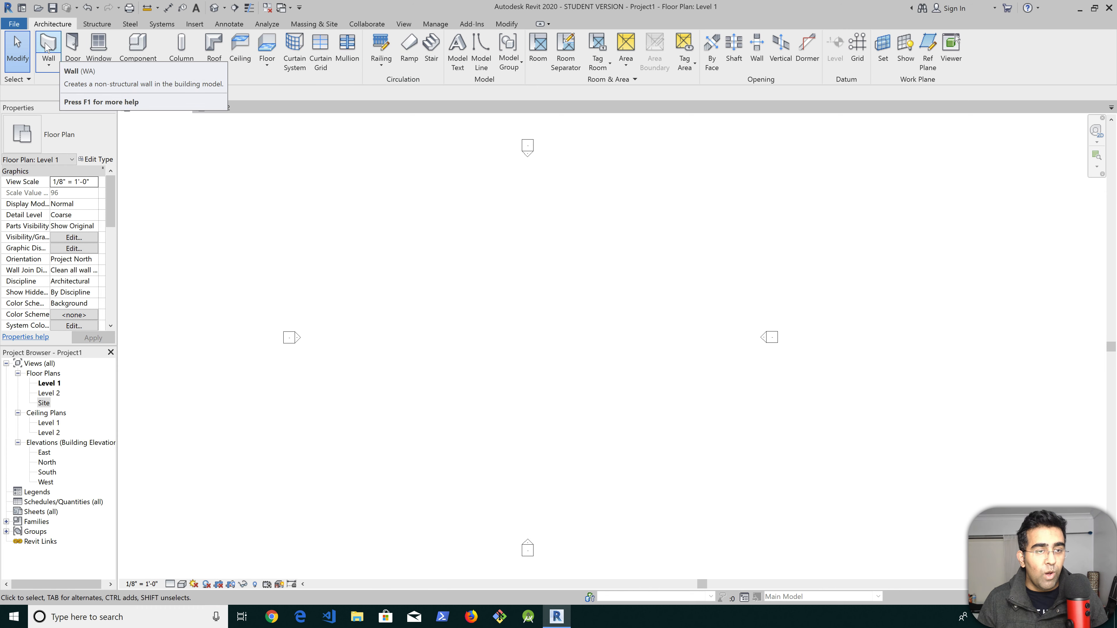
left_click(48, 50)
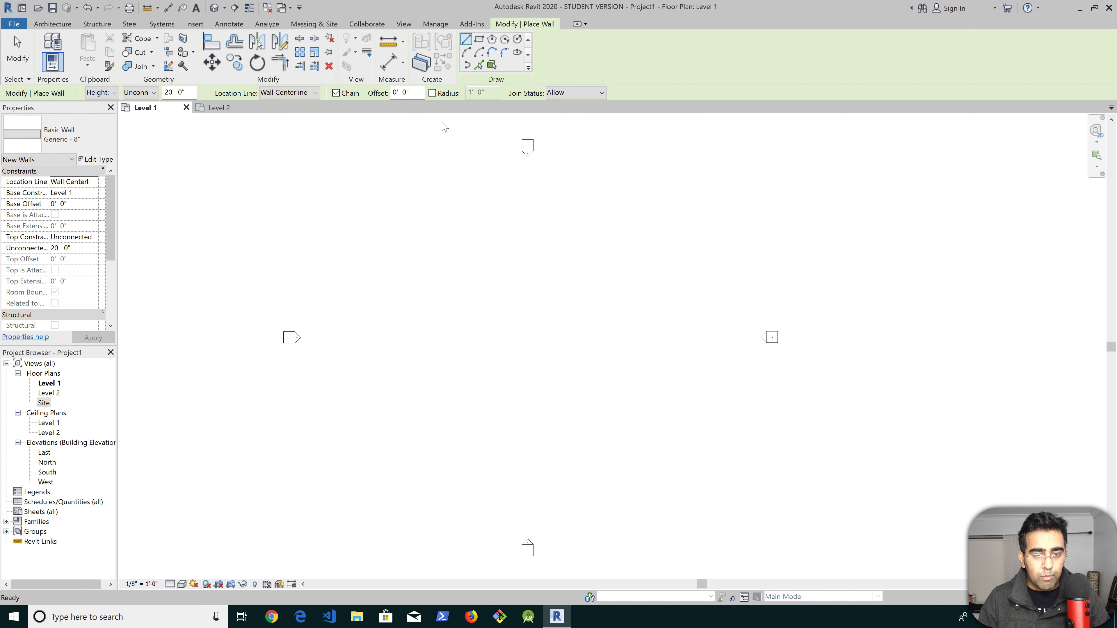
key("Escape")
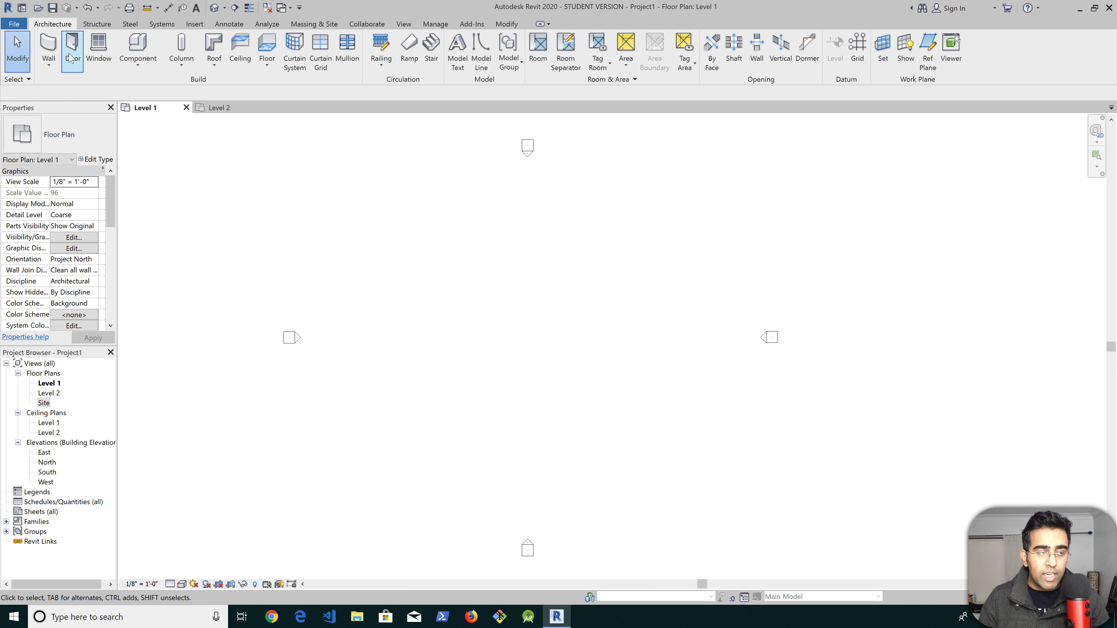
left_click(51, 45)
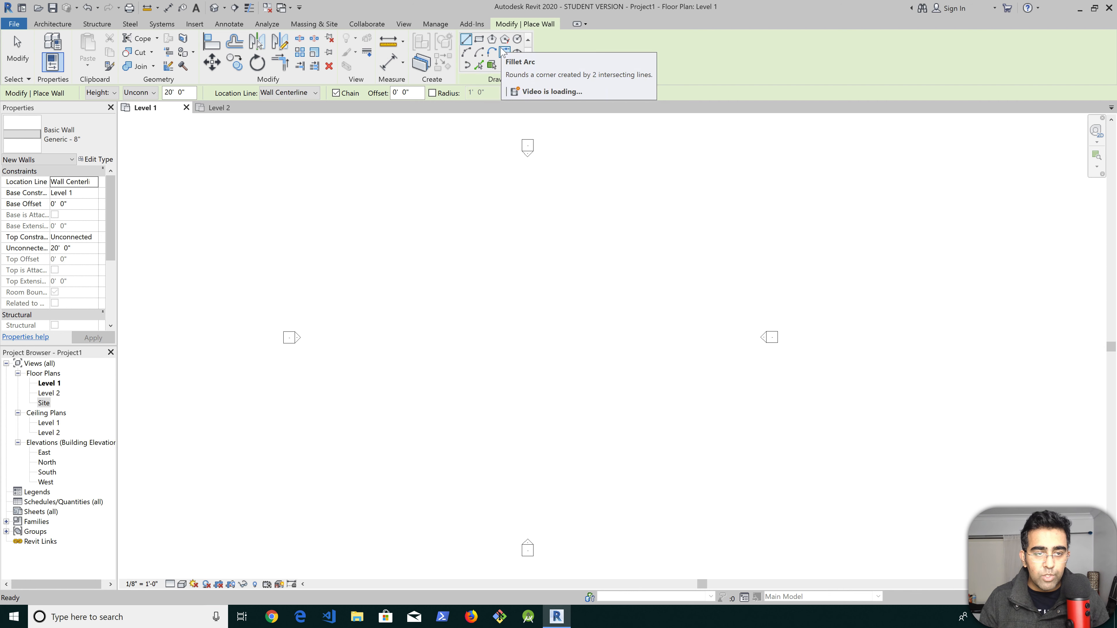
key("Escape")
key("Escape")
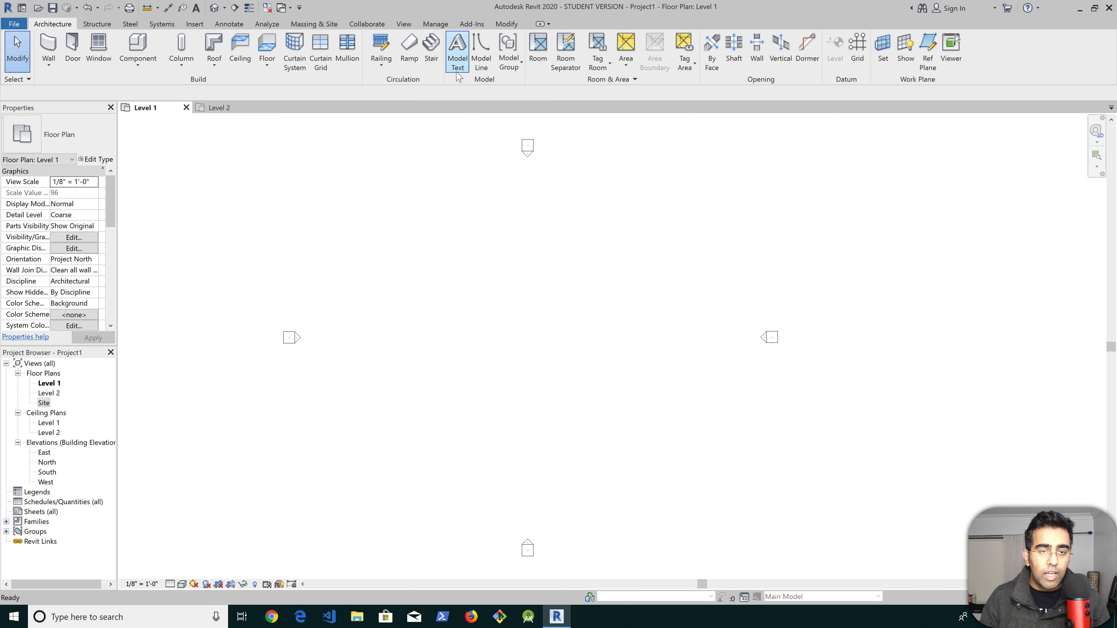
left_click(73, 43)
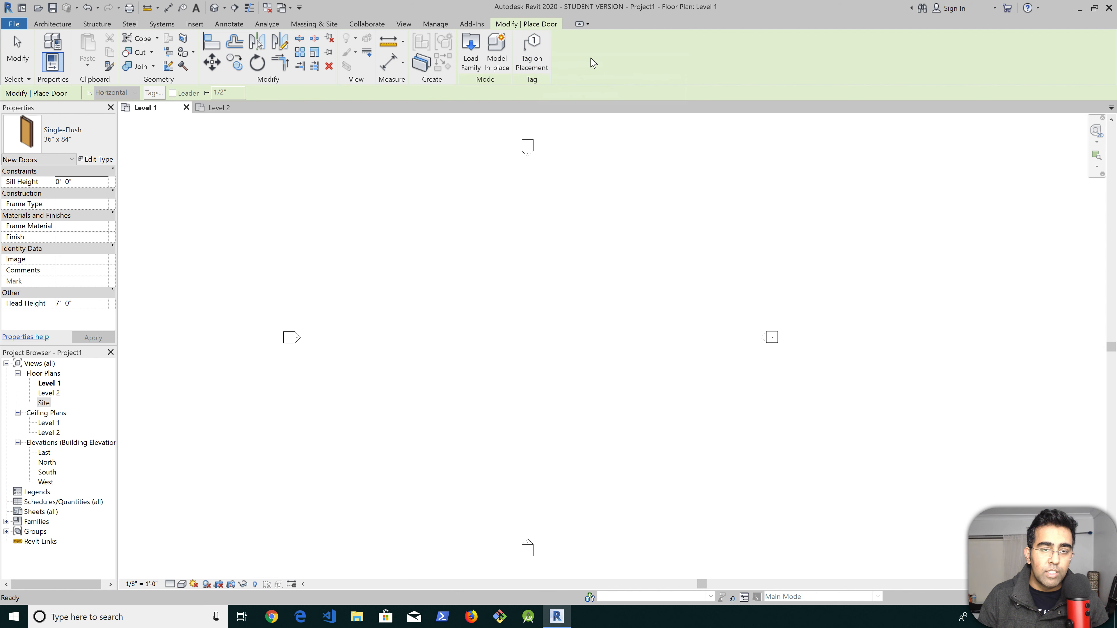
left_click(60, 26)
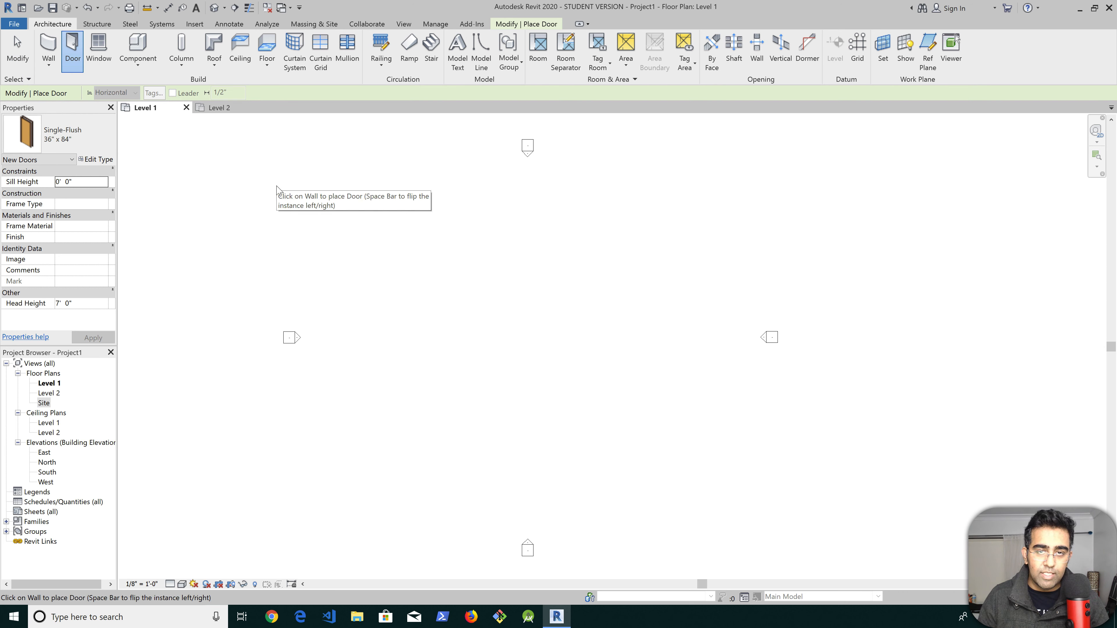
key("Escape")
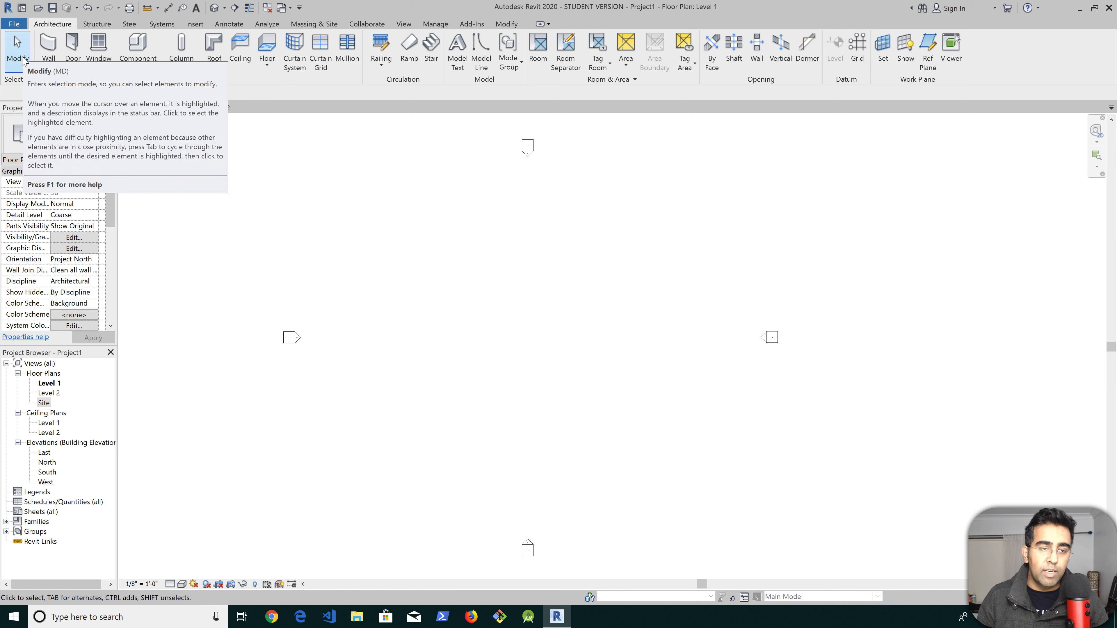
Draw a closed rectangle of Generic - 8" walls on Level 1, about 80' wide and 92' 6" long
left_click(52, 46)
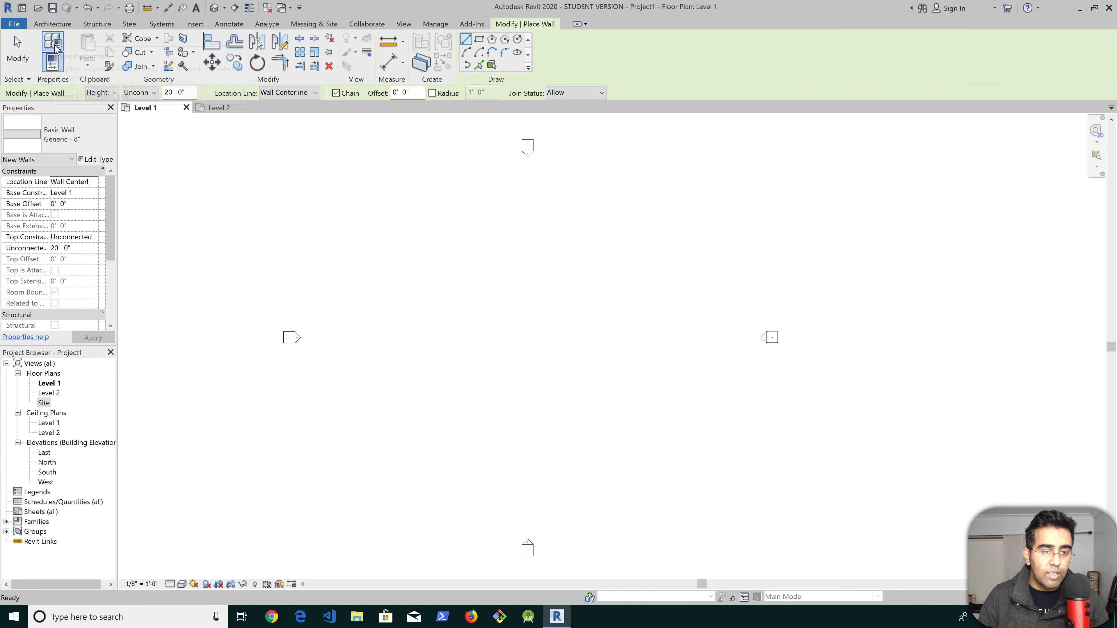
left_click(353, 209)
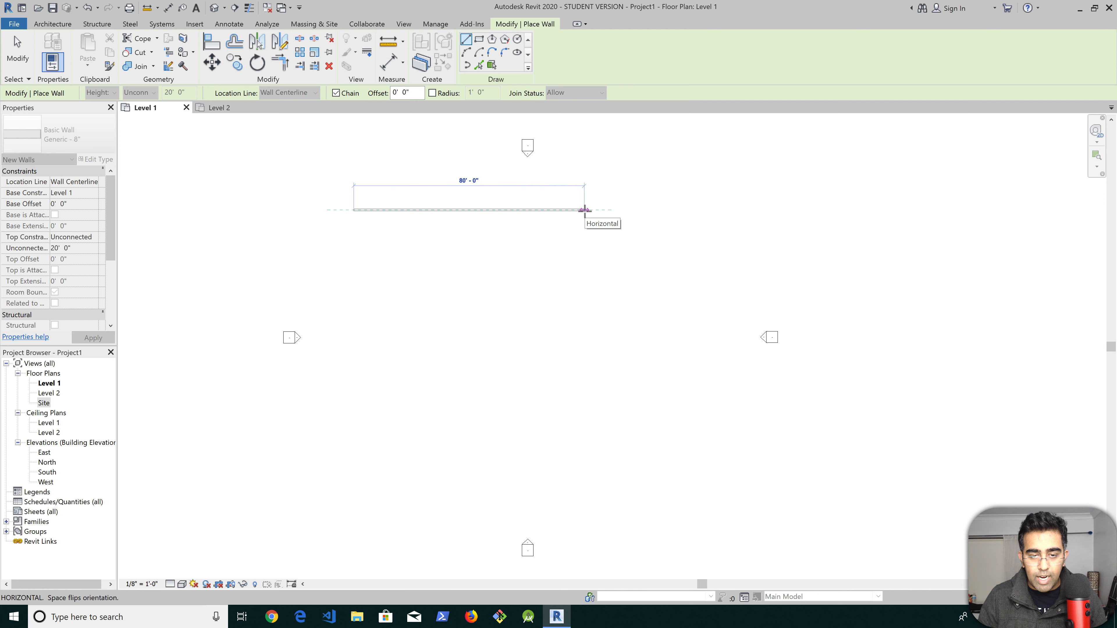
left_click(584, 210)
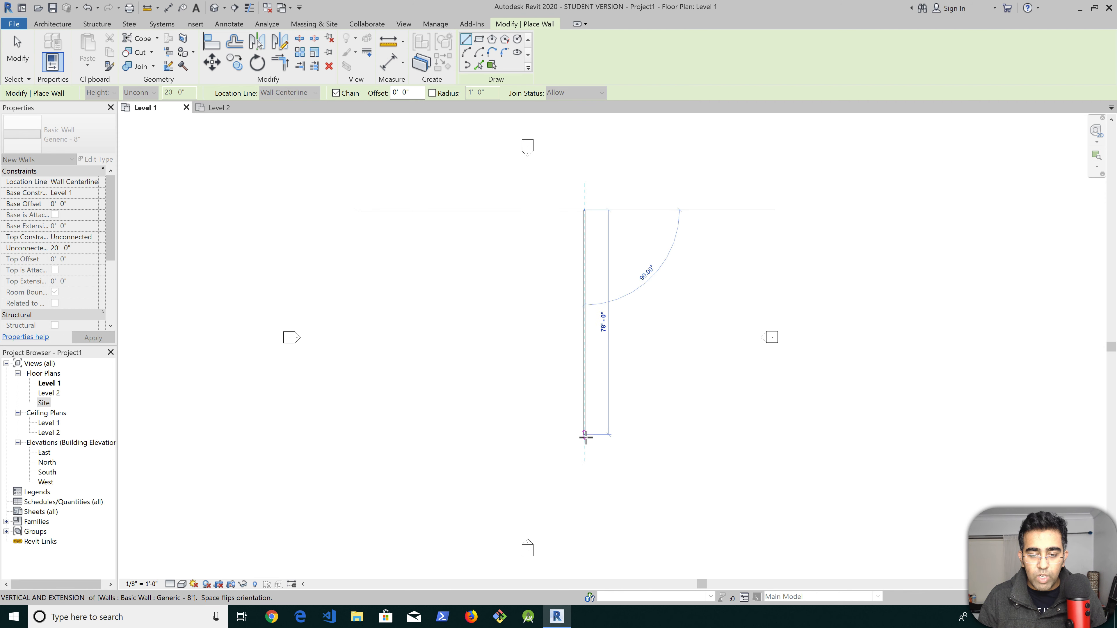
left_click(585, 476)
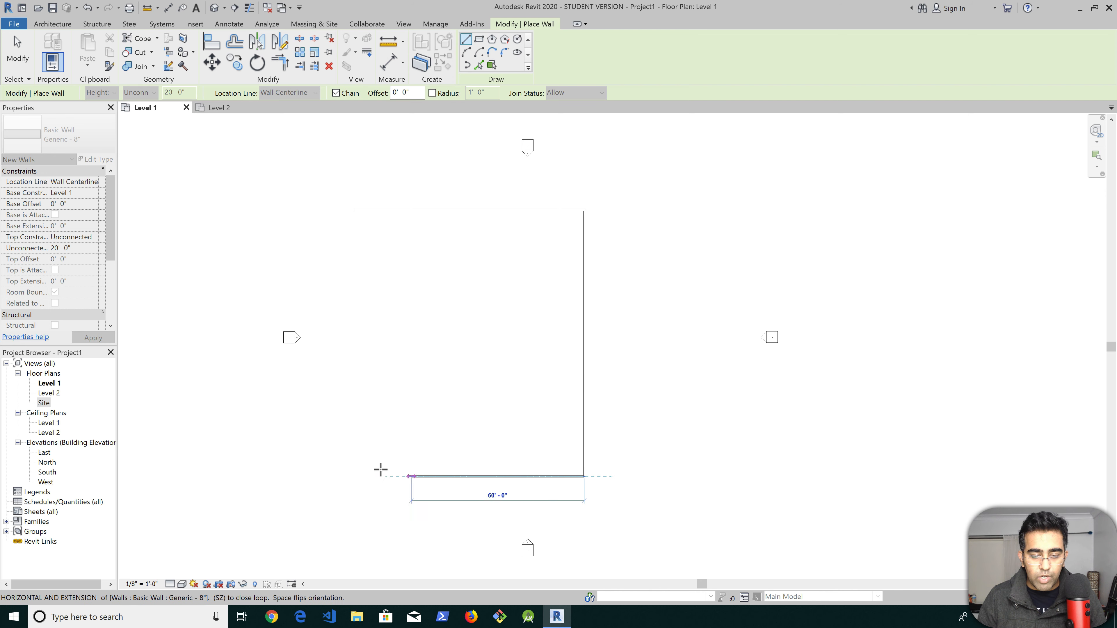
left_click(353, 475)
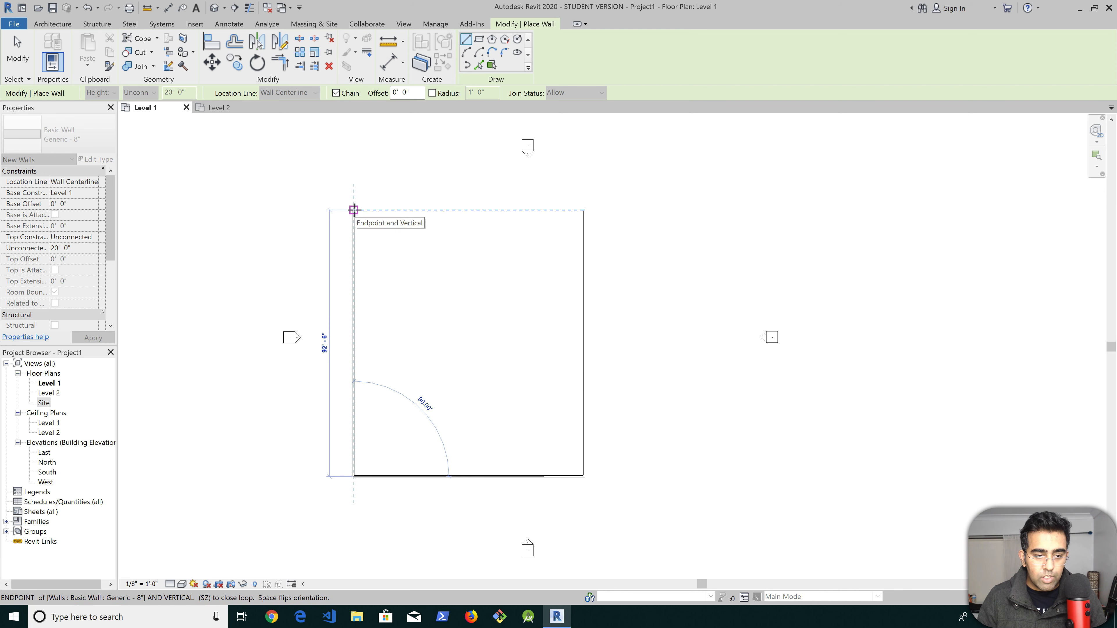
left_click(354, 209)
Examine the wall thickness and join at the rectangle's upper-left corner, and bring the whole rectangle back into view
scroll(355, 215, "up", 1)
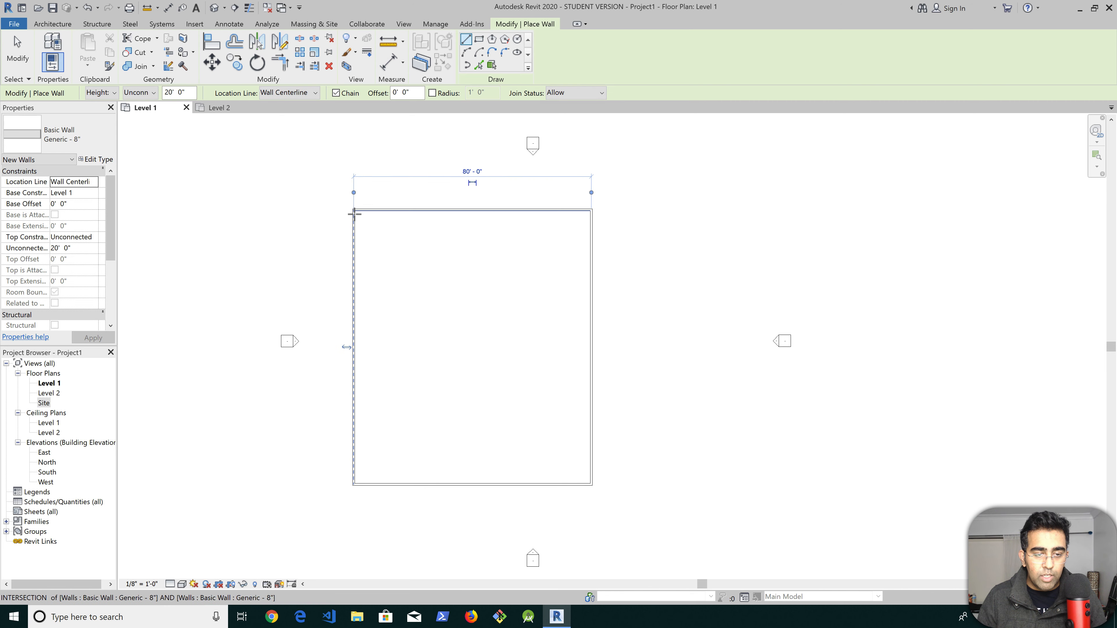
scroll(355, 214, "up", 6)
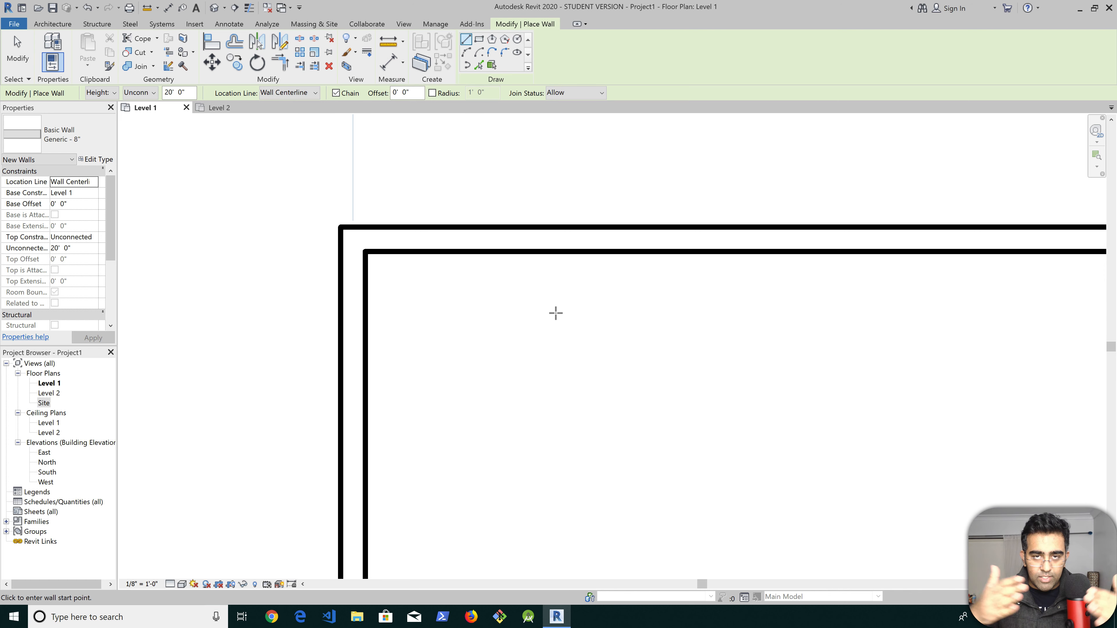
scroll(555, 313, "down", 3)
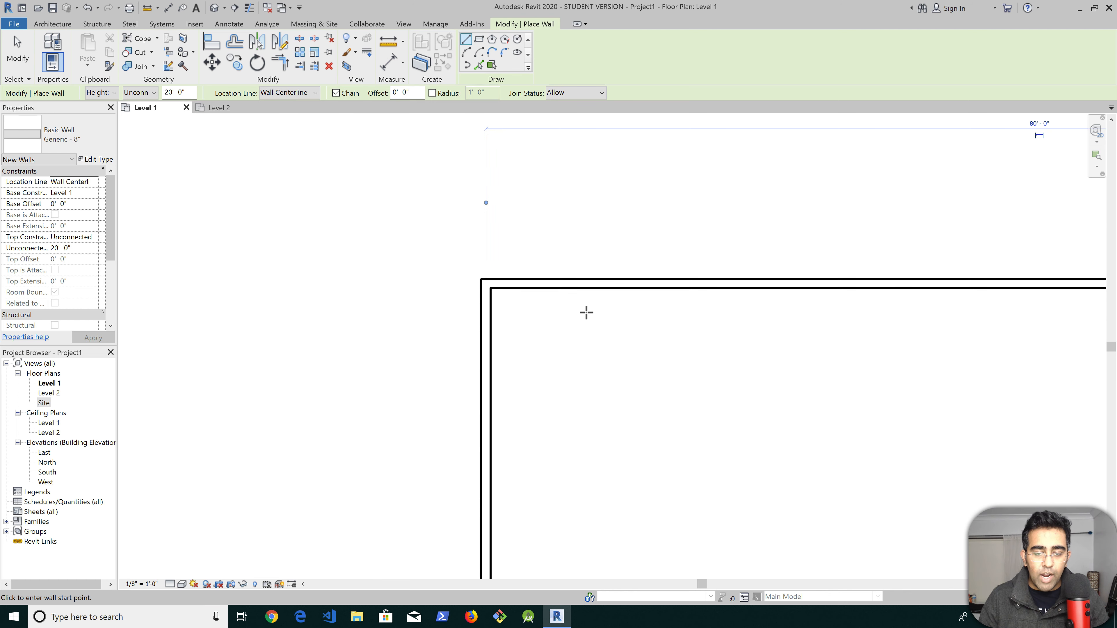
scroll(588, 315, "down", 4)
middle_click_drag(723, 357, 574, 250)
scroll(567, 245, "down", 1)
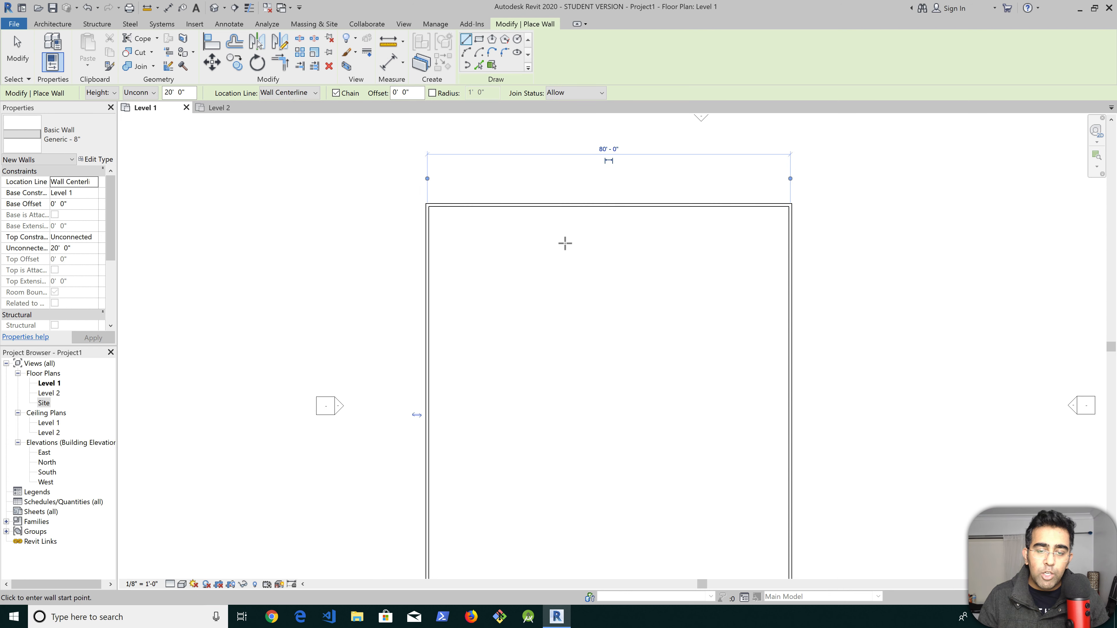
scroll(603, 262, "down", 1)
middle_click_drag(645, 320, 586, 284)
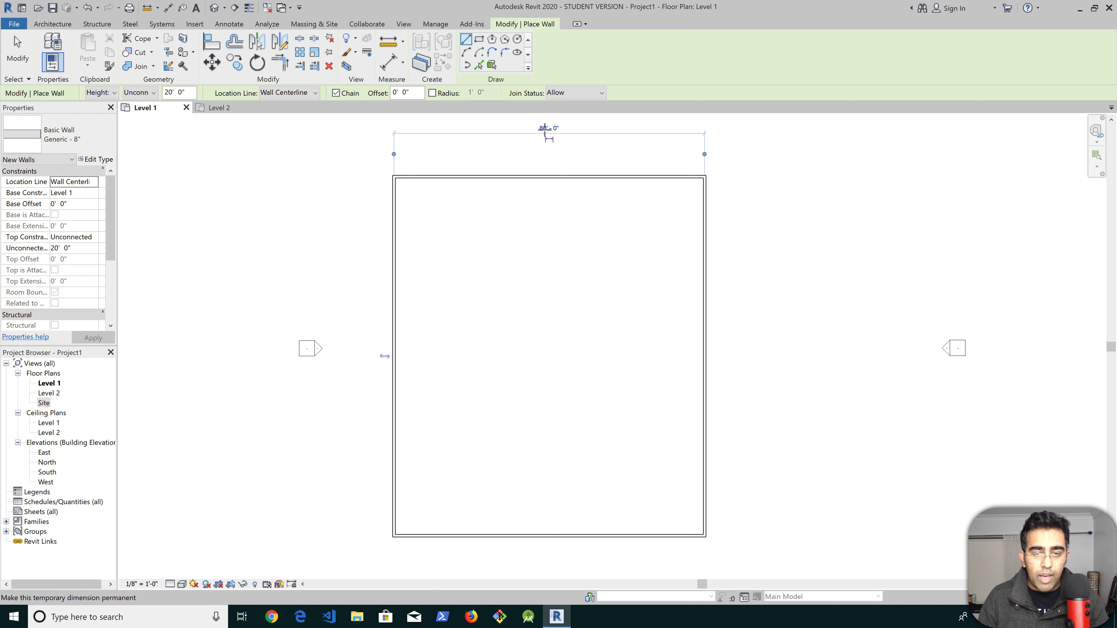
Set the width of the wall rectangle to 60' 0" using the temporary dimension above its upper wall, and end wall placement
left_click(547, 127)
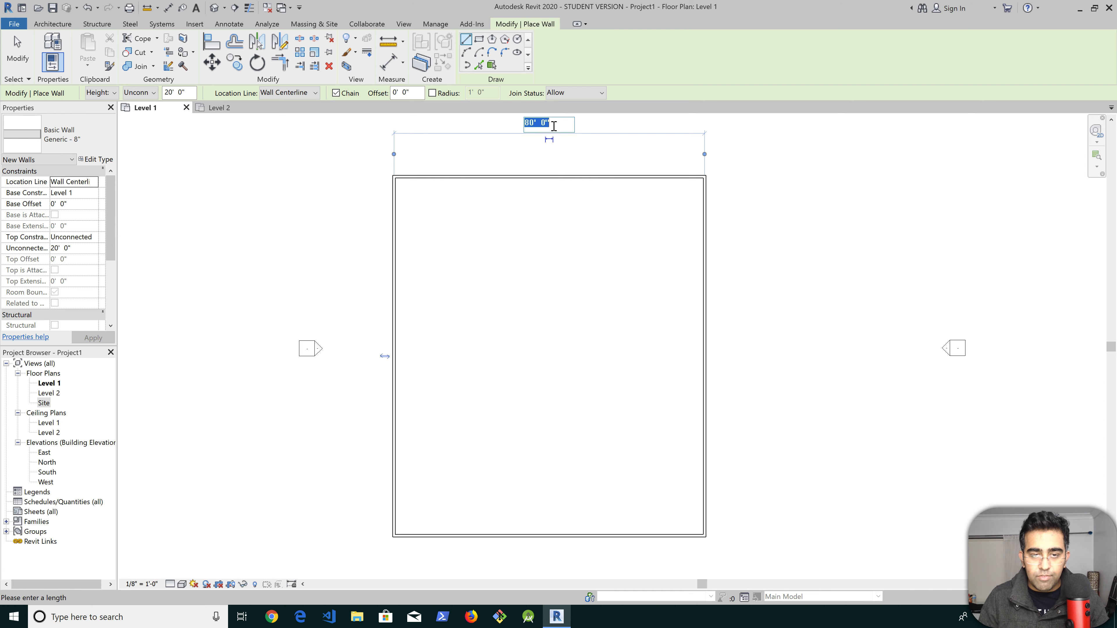
key("Left")
key("BackSpace")
key("BackSpace")
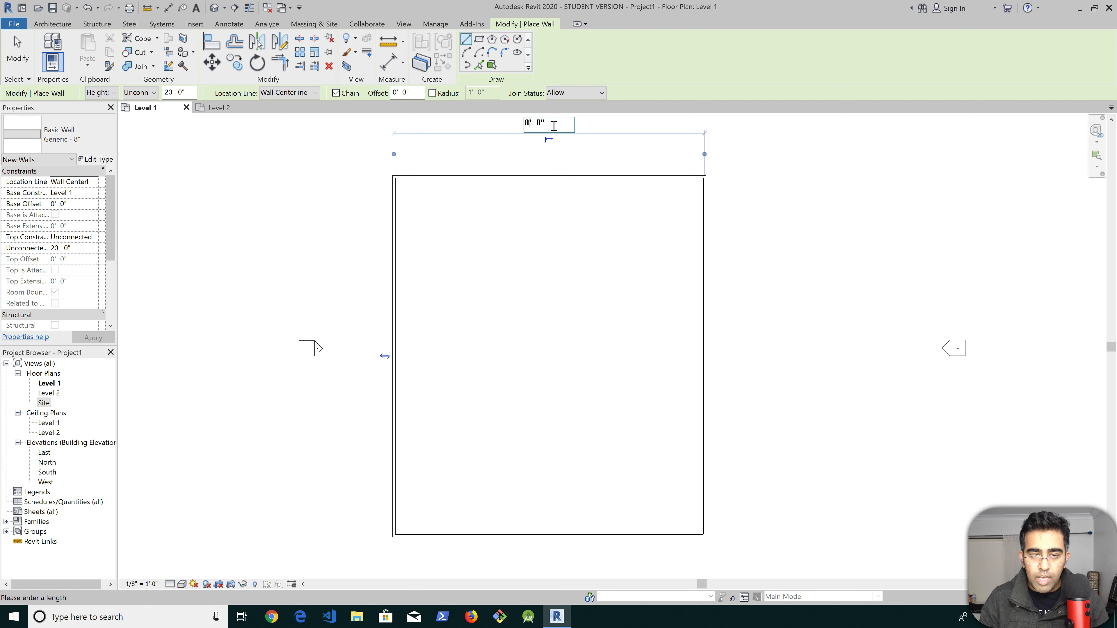
type("60")
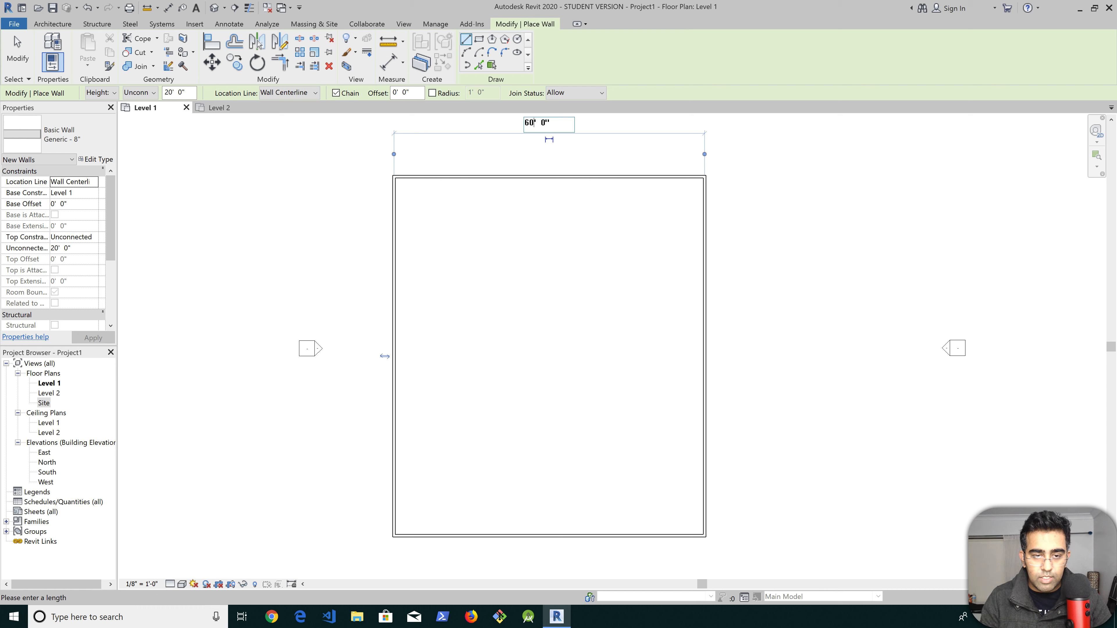
key("Return")
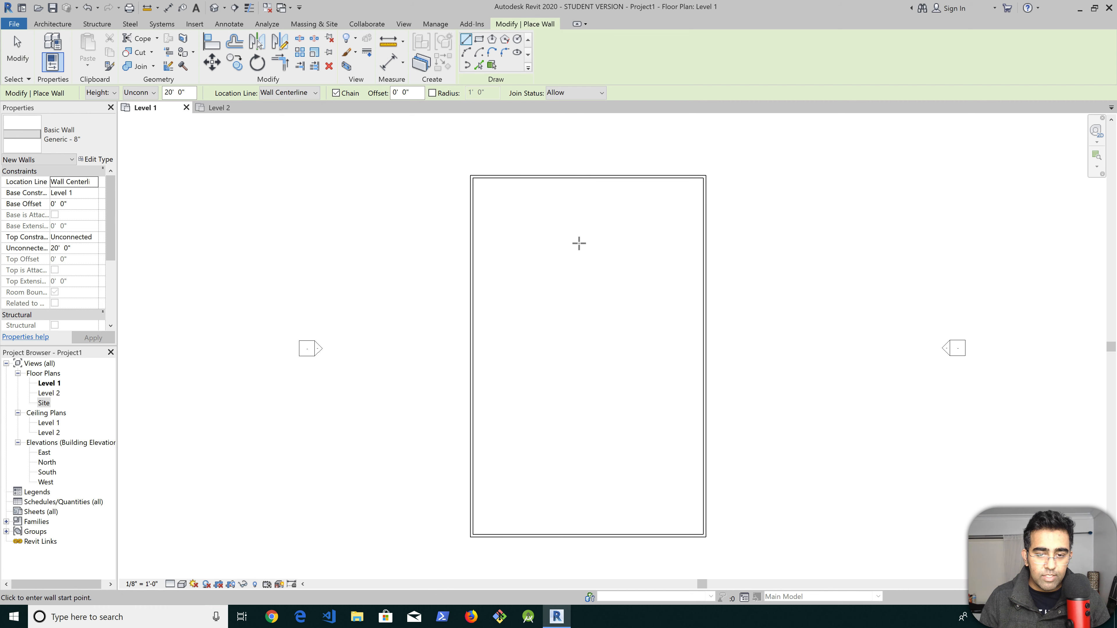
key("Escape")
Select the rectangle's right wall and examine its temporary dimension to the opposite wall
left_click(704, 283)
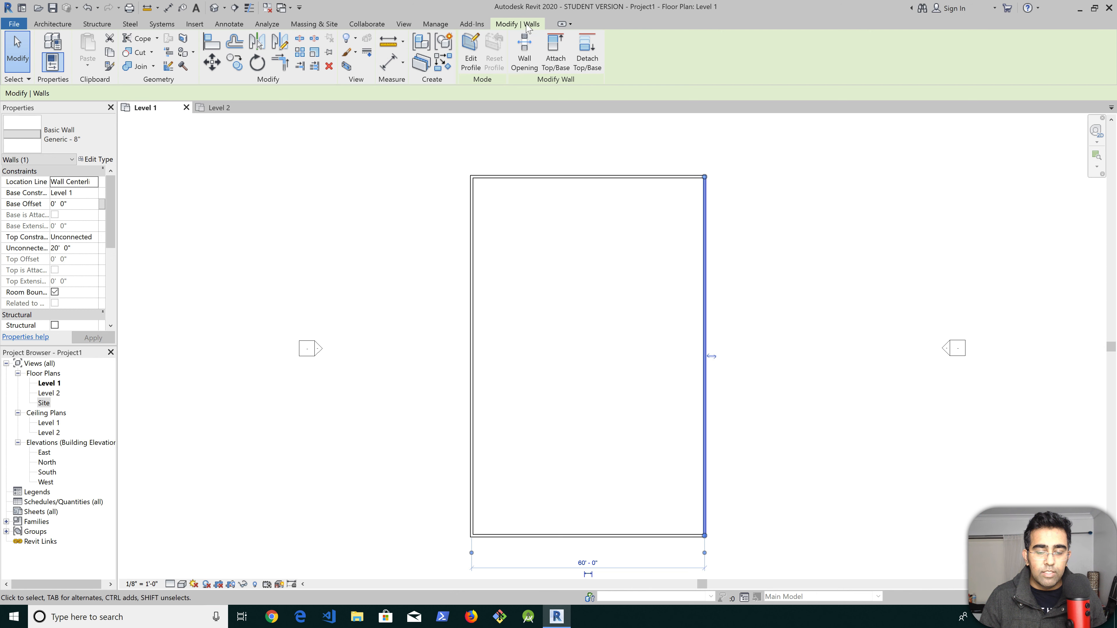
middle_click_drag(641, 364, 621, 232)
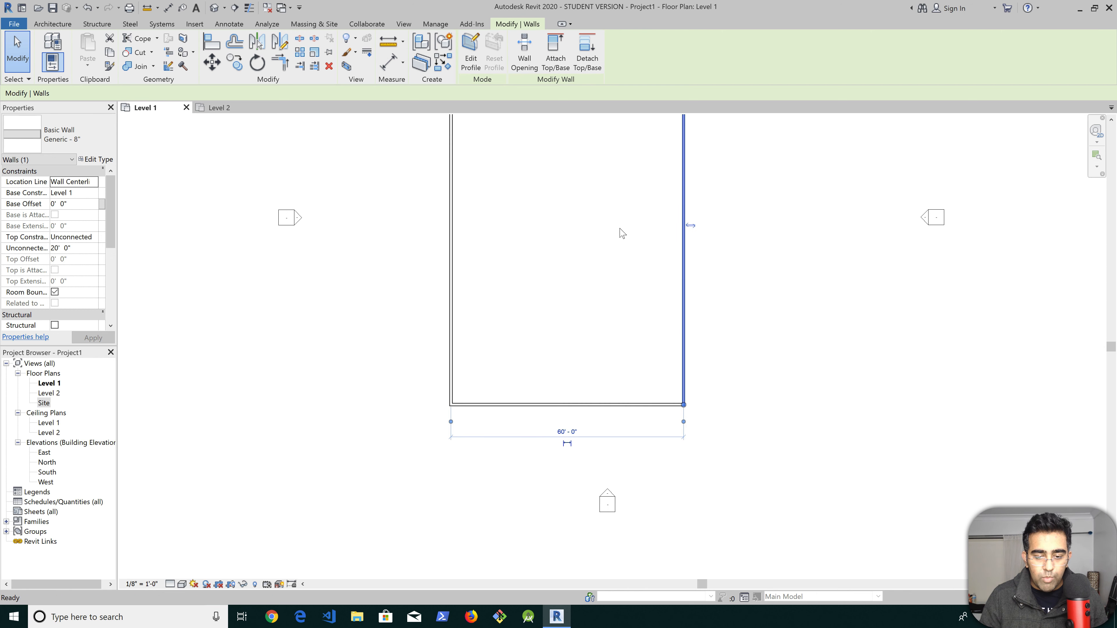
scroll(601, 444, "up", 6)
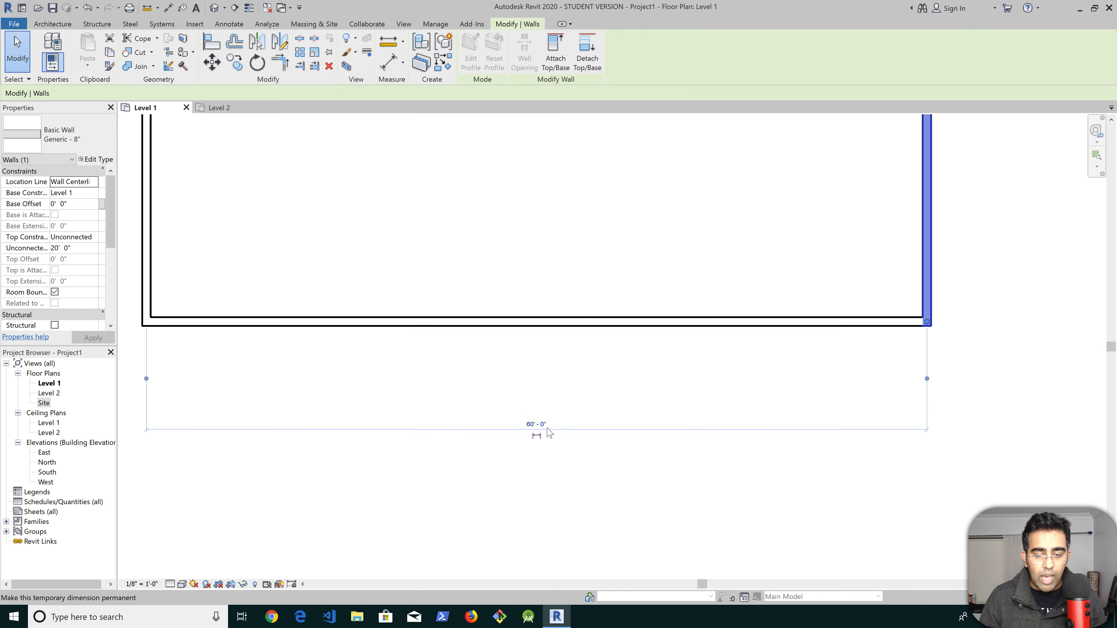
scroll(616, 439, "down", 7)
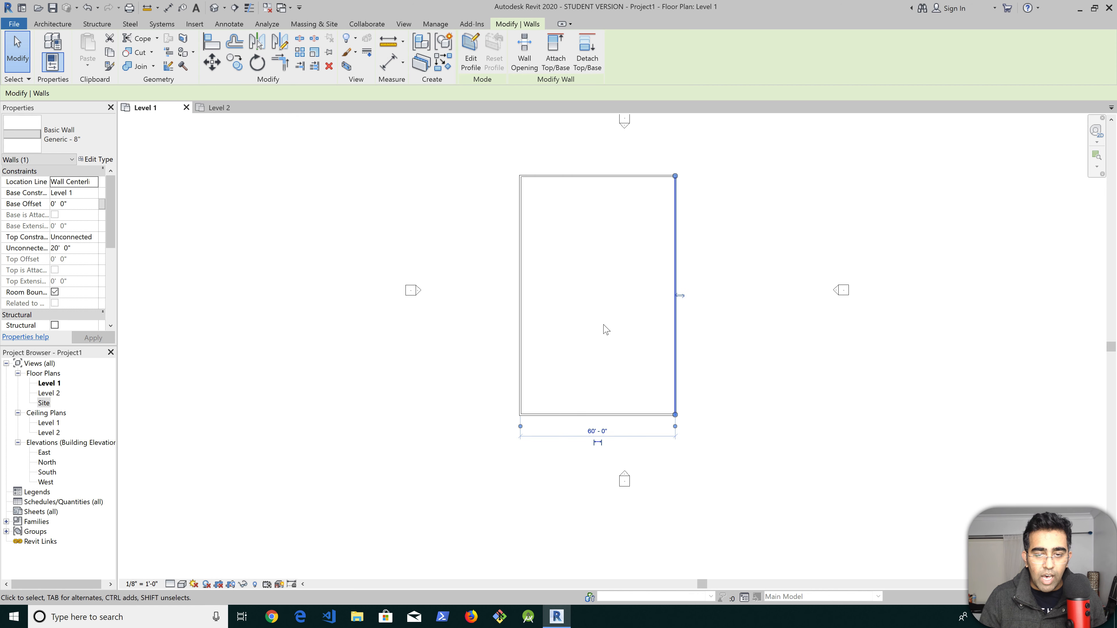
left_click(629, 317)
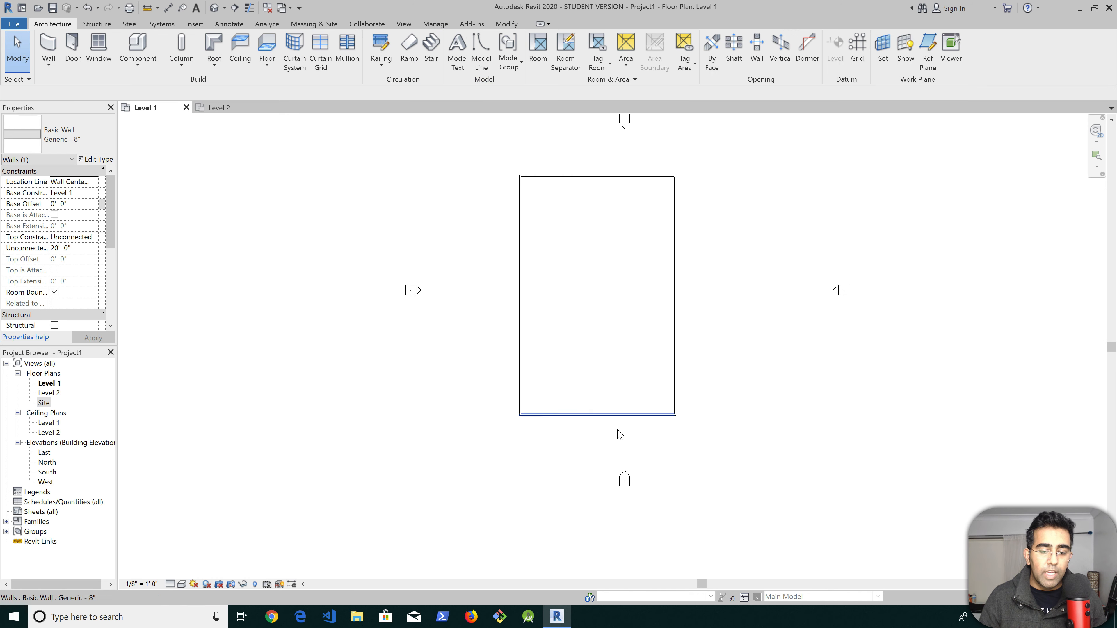
Set the distance from the rectangle's lower wall to its upper wall to 60' 0"
left_click(625, 414)
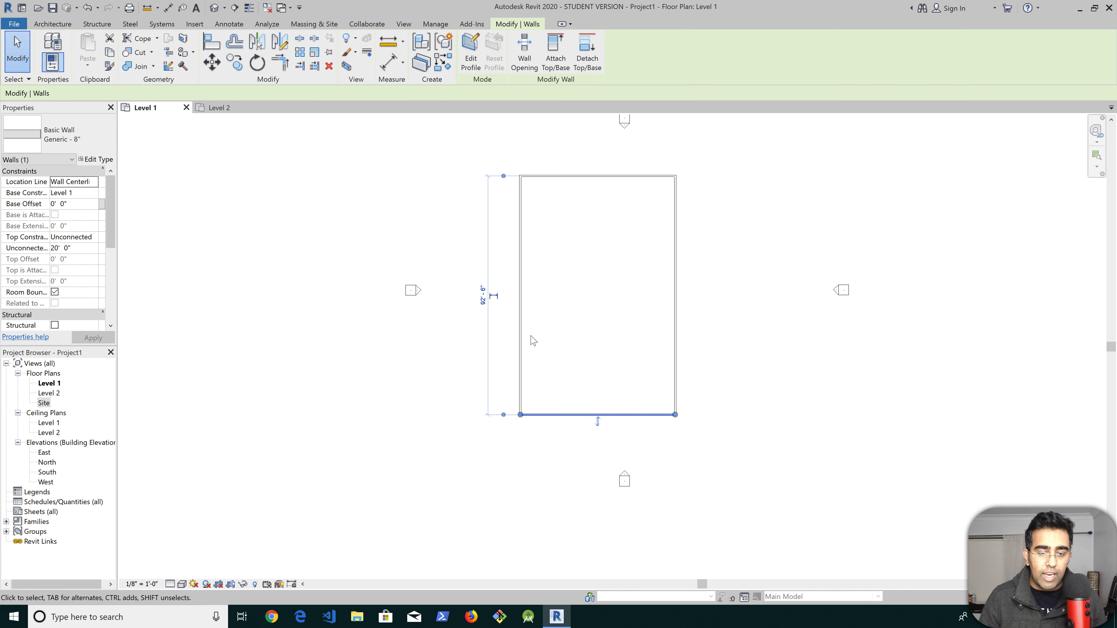
left_click(483, 303)
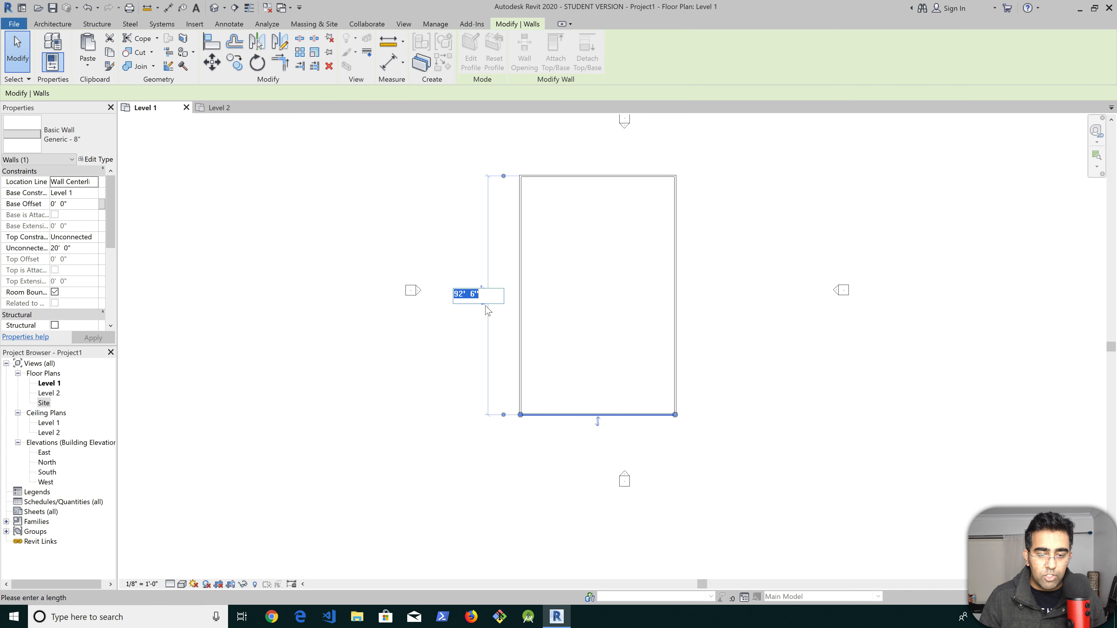
key("Right")
key("Left")
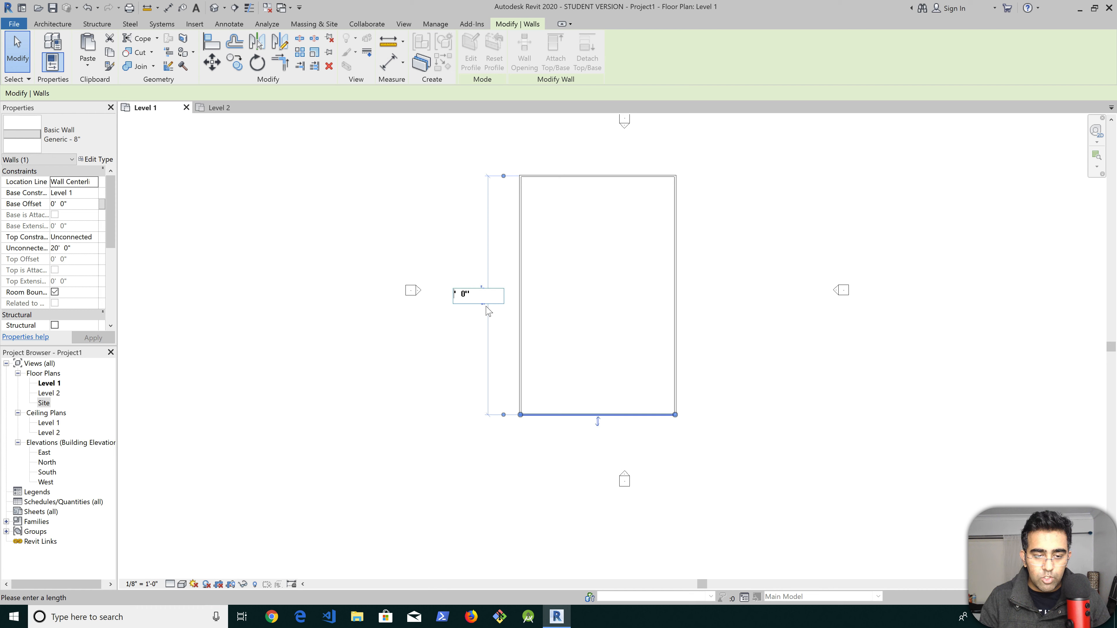
type("6")
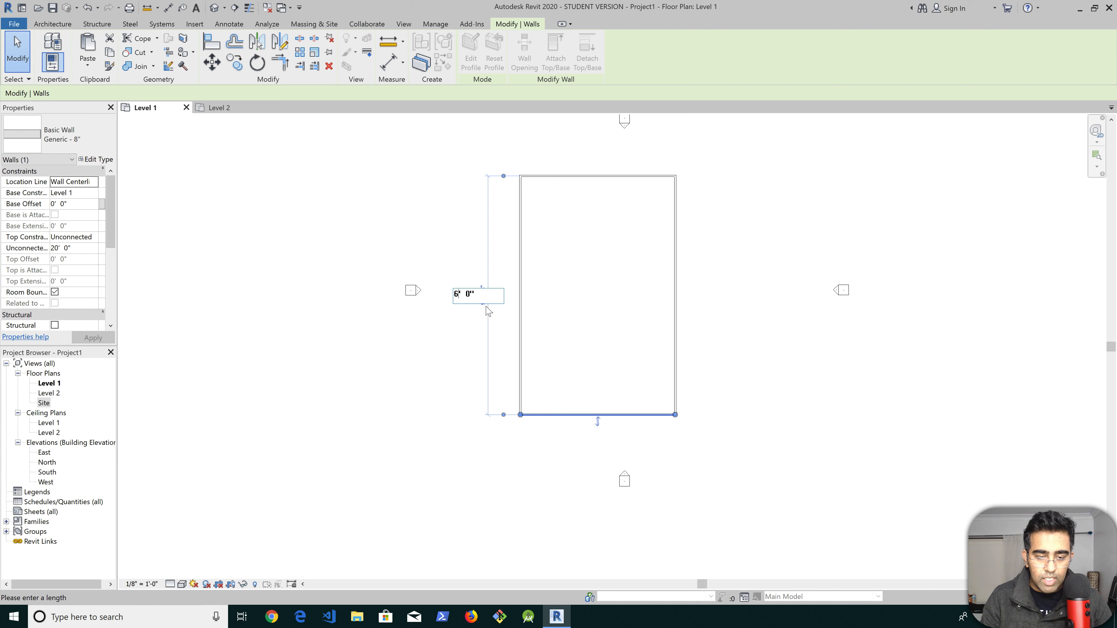
type("0")
key("Return")
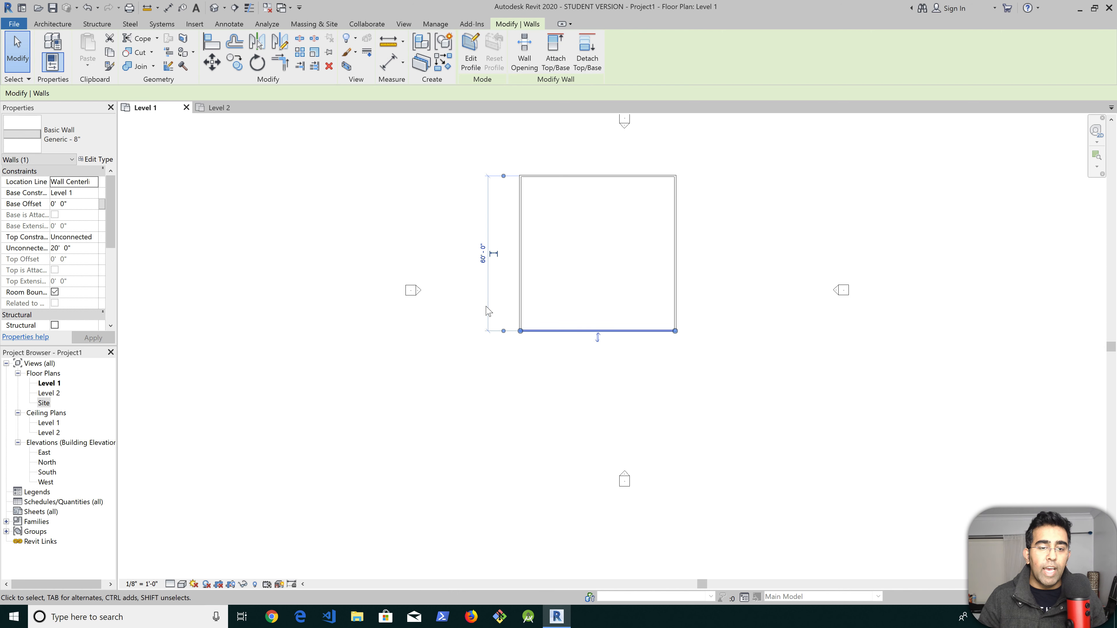
Select all four walls and move the enclosure down so that it sits midway between the four elevation markers
left_click(693, 246)
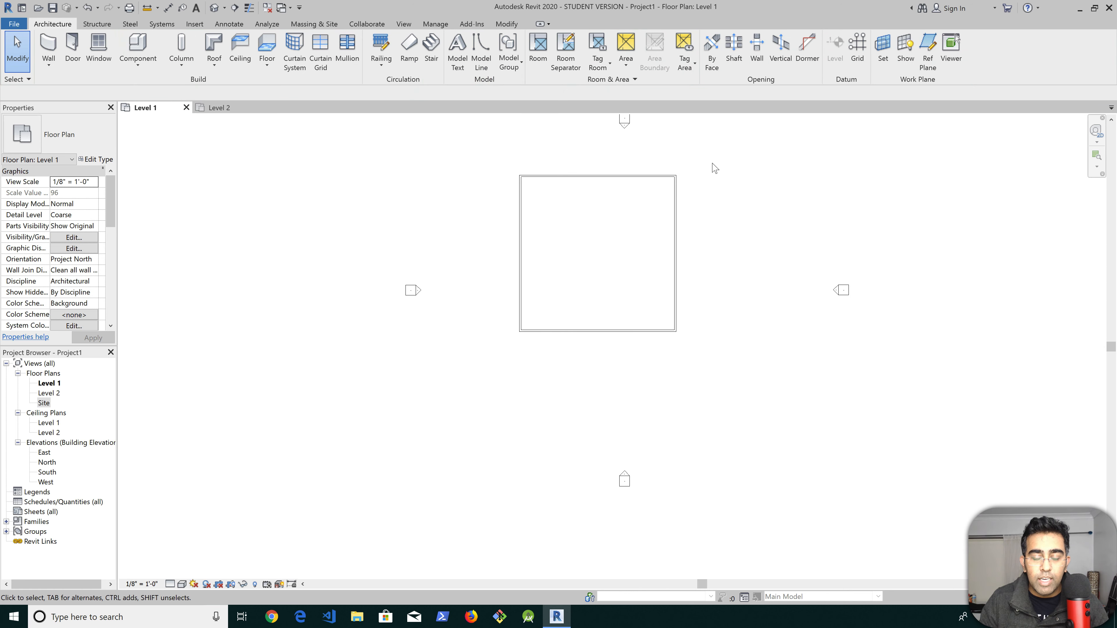
left_click_drag(712, 163, 485, 370)
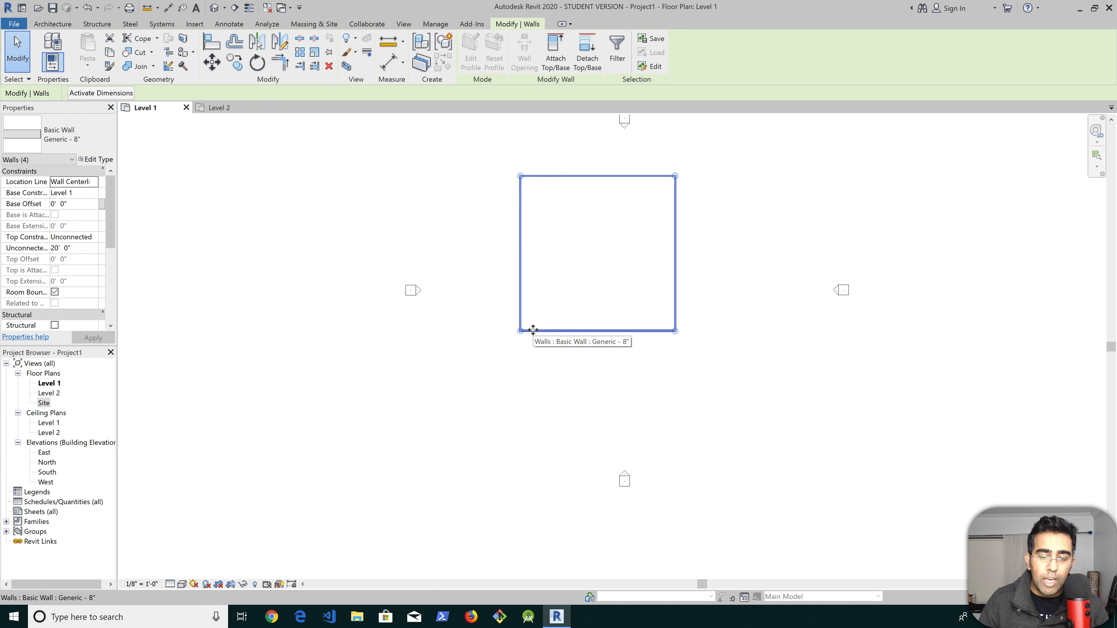
scroll(533, 330, "up", 4)
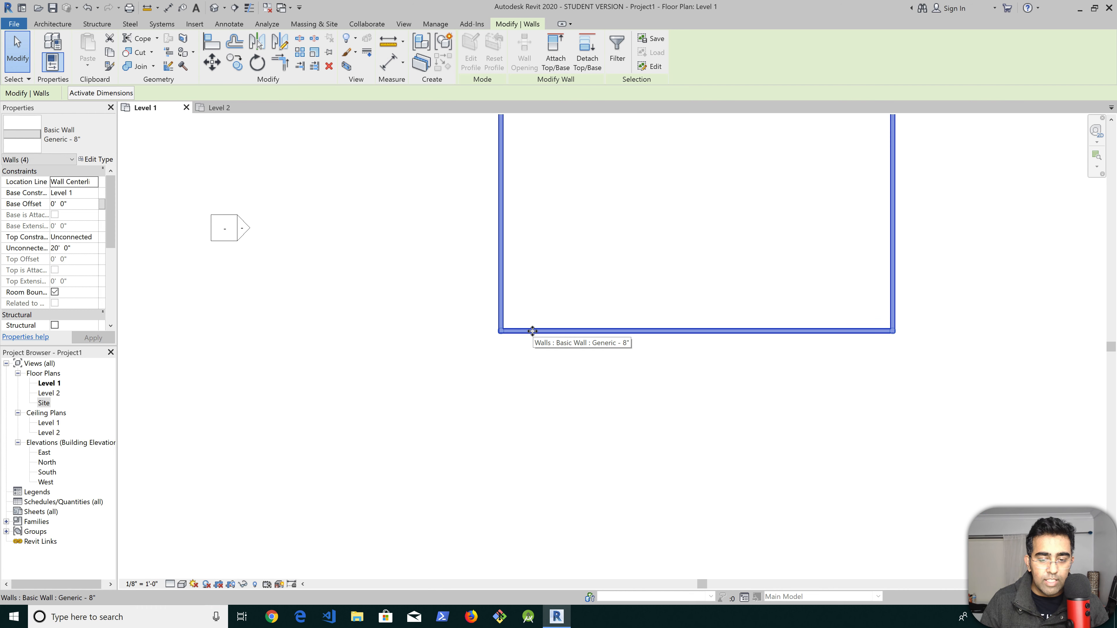
left_click_drag(531, 328, 575, 451)
scroll(449, 447, "down", 2)
scroll(493, 460, "down", 2)
scroll(493, 460, "down", 1)
left_click(585, 489)
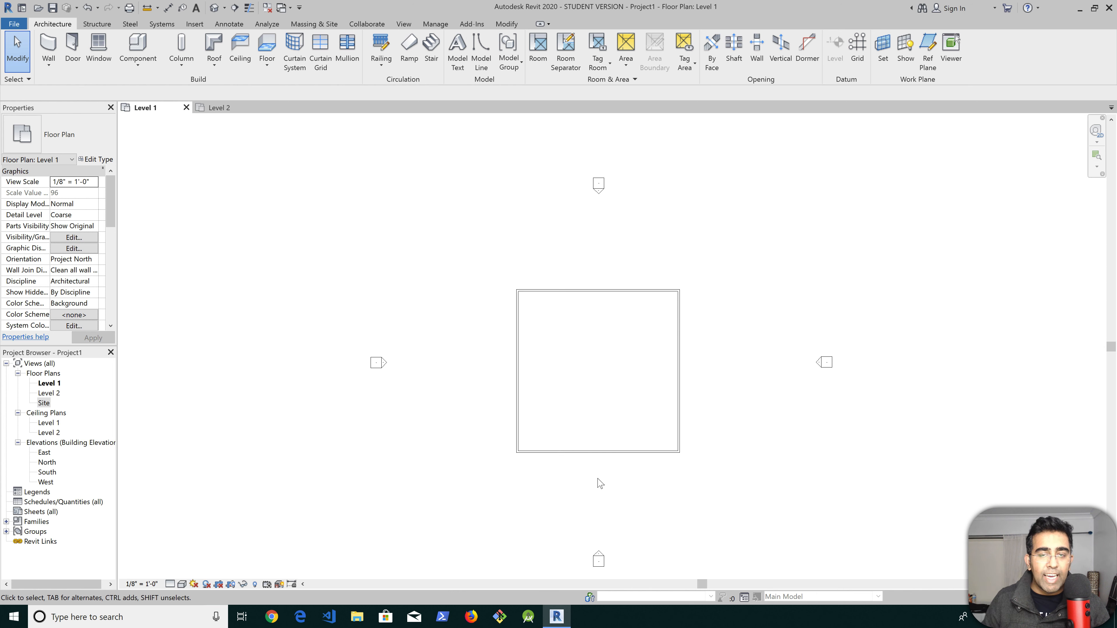
Set the distance from the enclosure's lower wall to its upper wall to 80' 0"
left_click(547, 451)
left_click(482, 371)
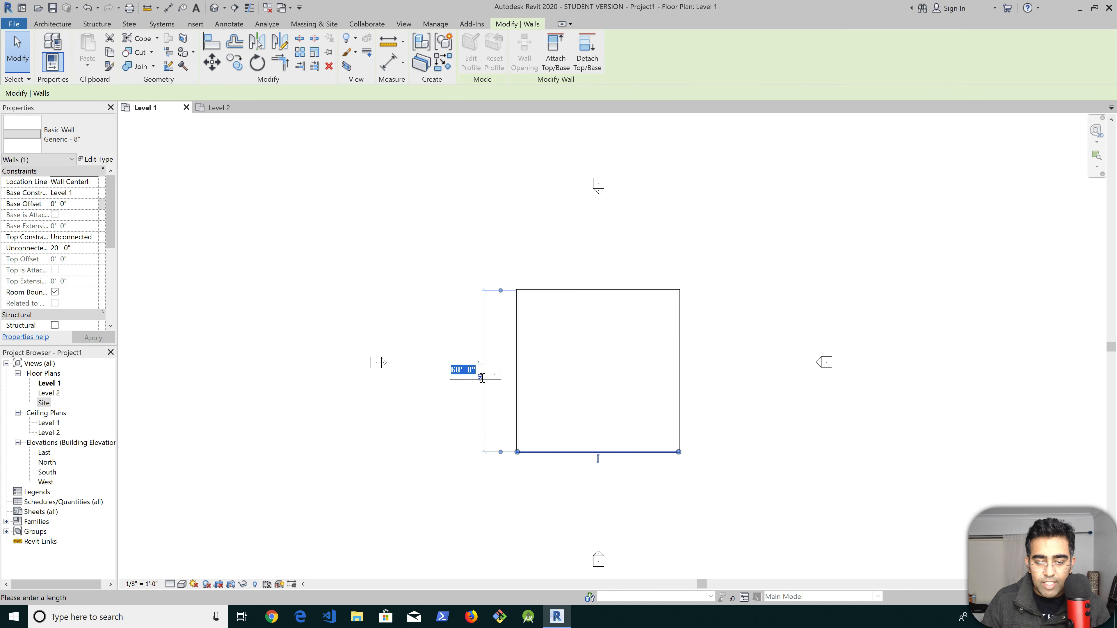
key("Left")
key("Left")
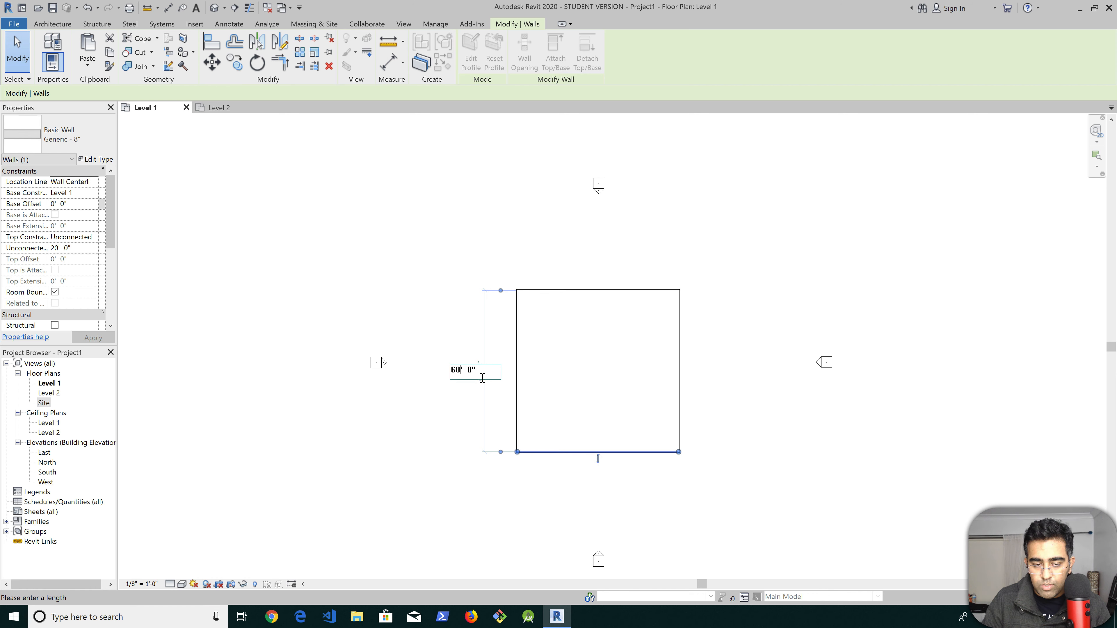
key("BackSpace")
key("BackSpace")
type("8")
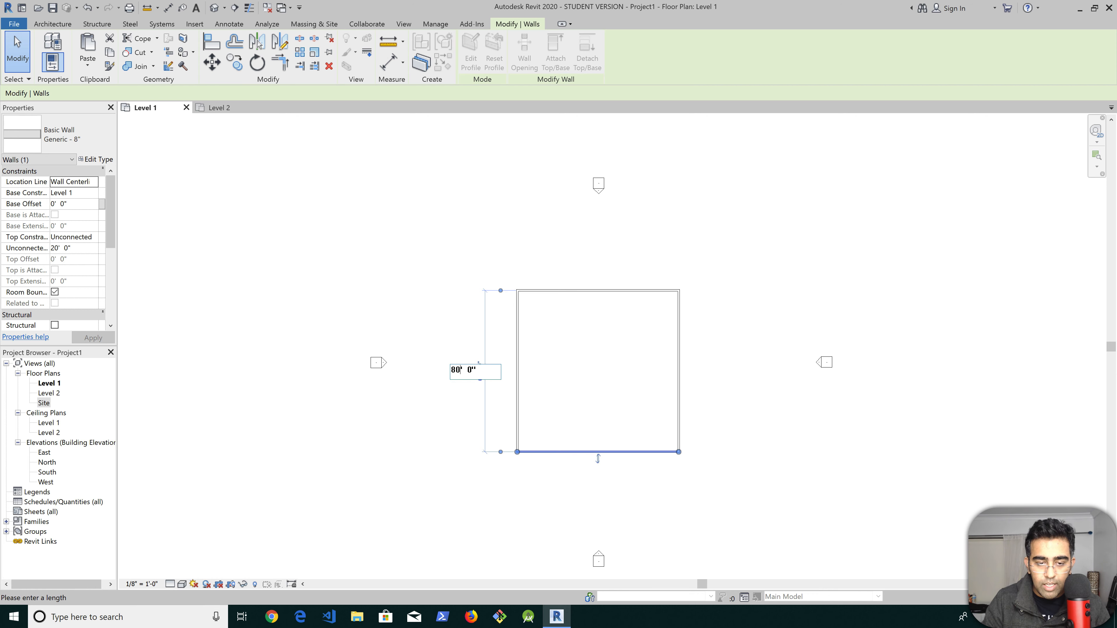
key("Return")
key("Escape")
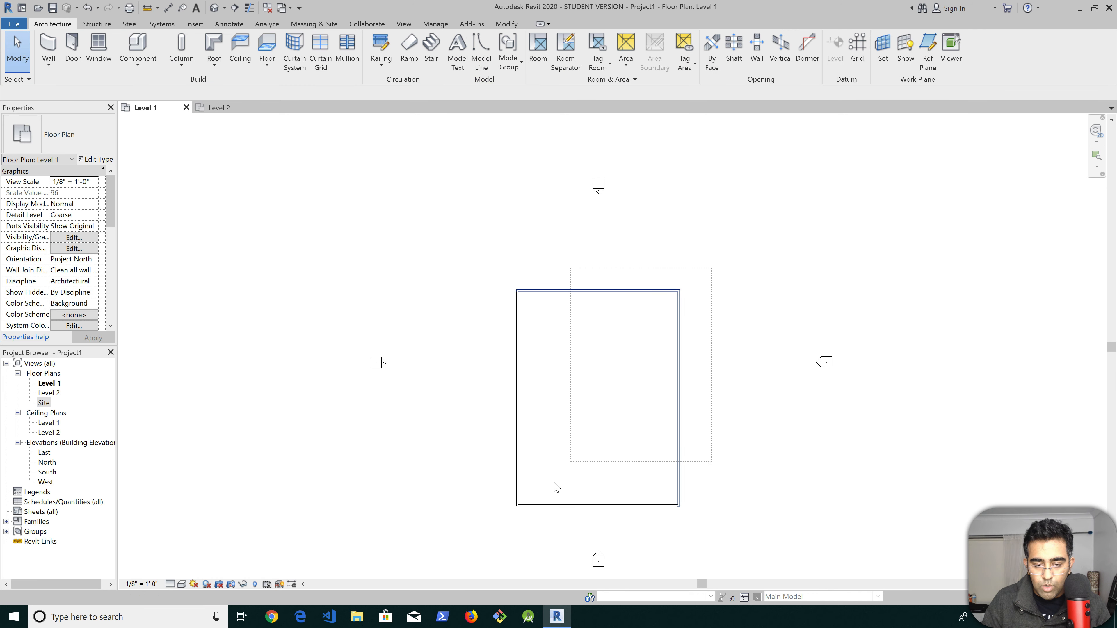
Move the whole four-wall enclosure up to recentre it vertically between the elevation markers
left_click_drag(555, 487, 501, 542)
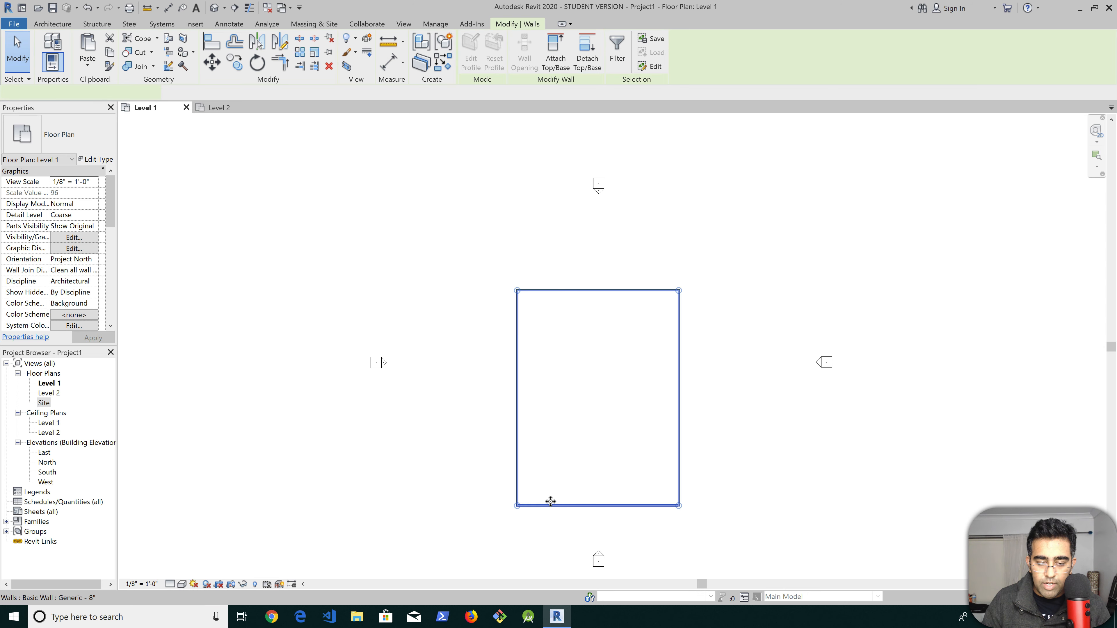
left_click_drag(548, 504, 551, 462)
left_click(719, 396)
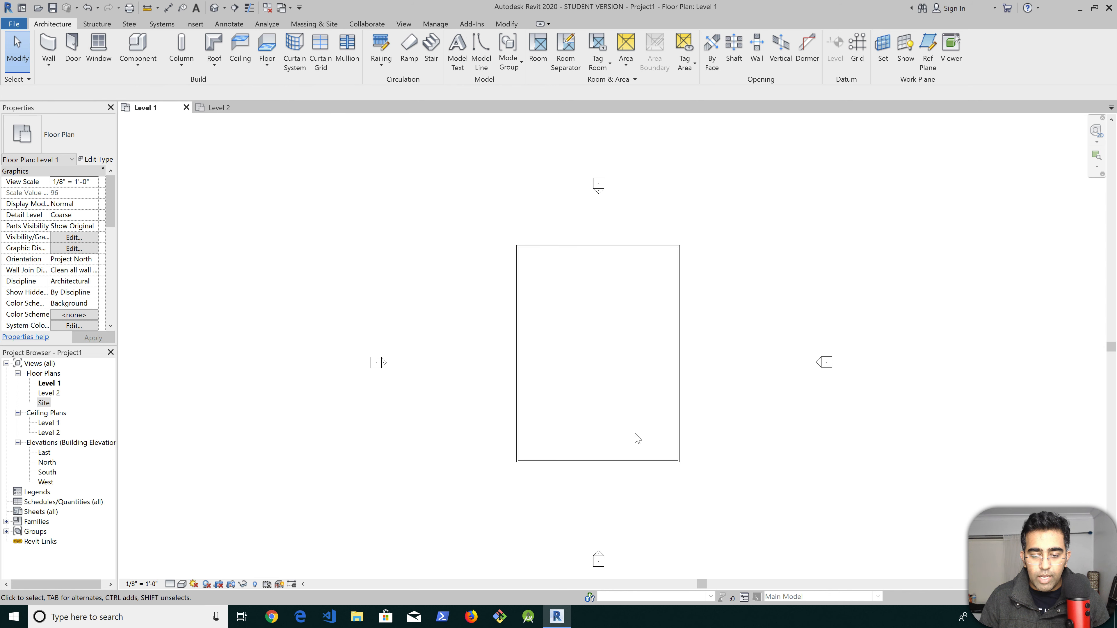
Draw a horizontal interior wall from the enclosure's left wall to its right wall, about 16' 6" above the lower wall
scroll(651, 453, "up", 5)
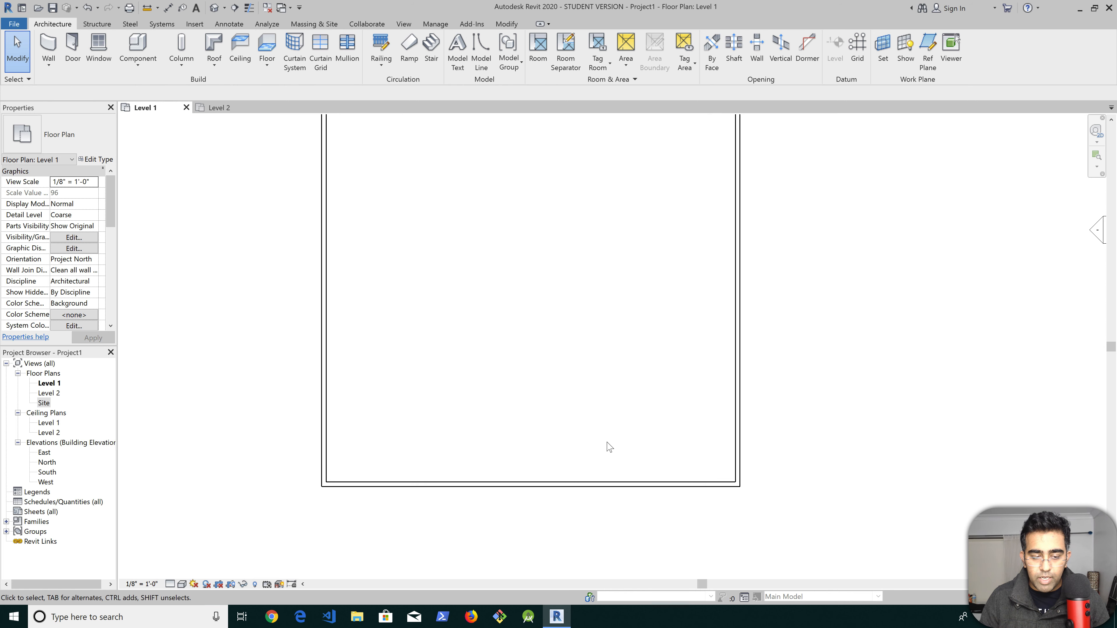
middle_click_drag(575, 404, 606, 425)
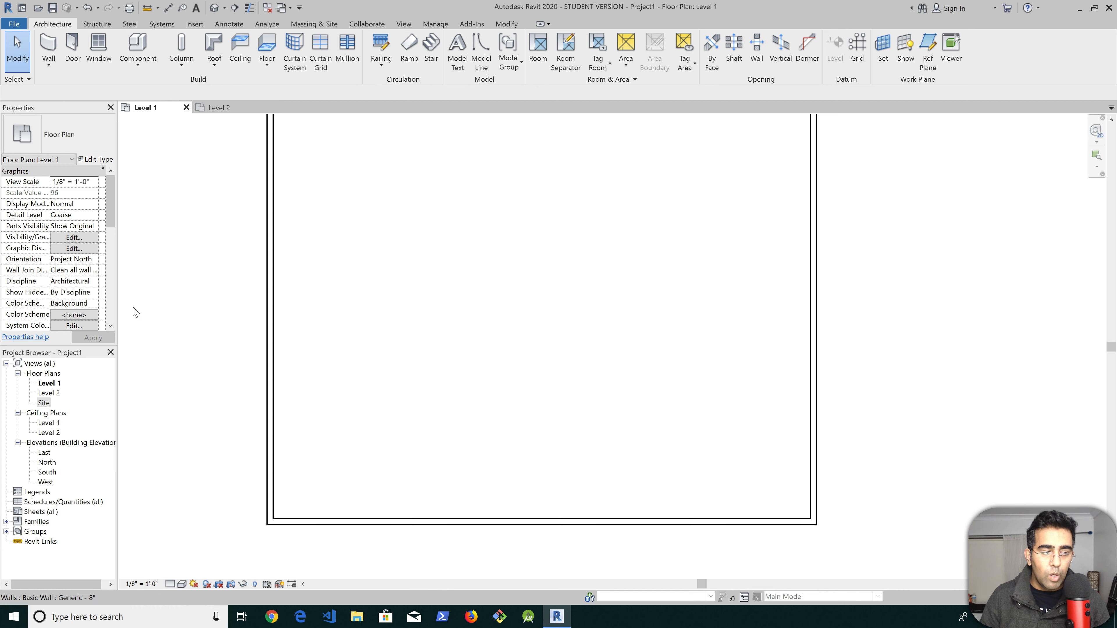
left_click(47, 46)
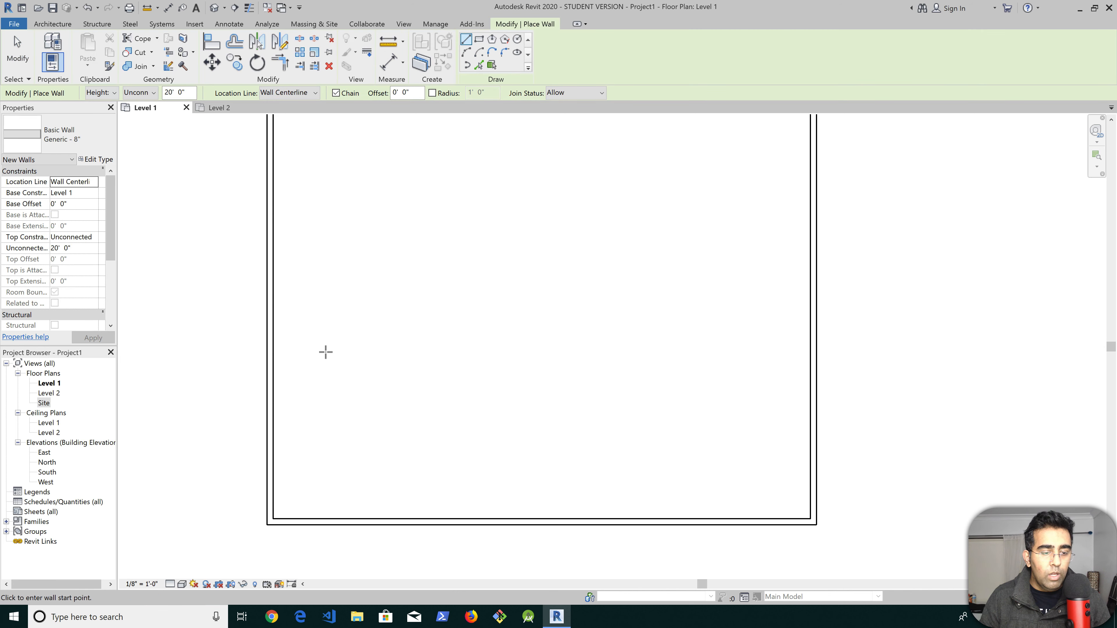
left_click(270, 373)
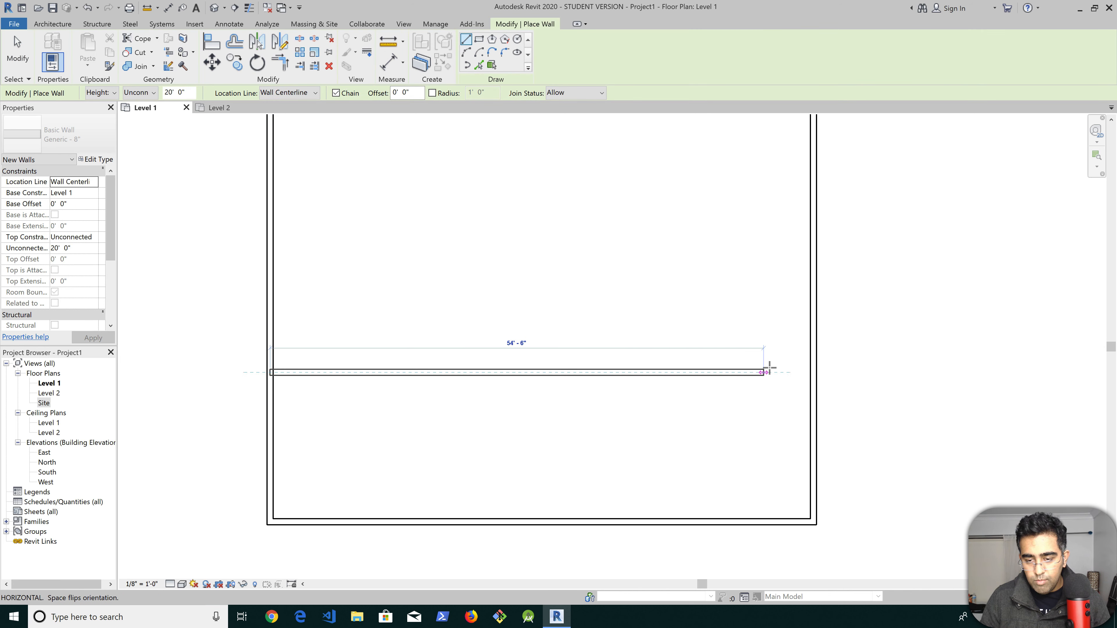
left_click(812, 372)
key("Escape")
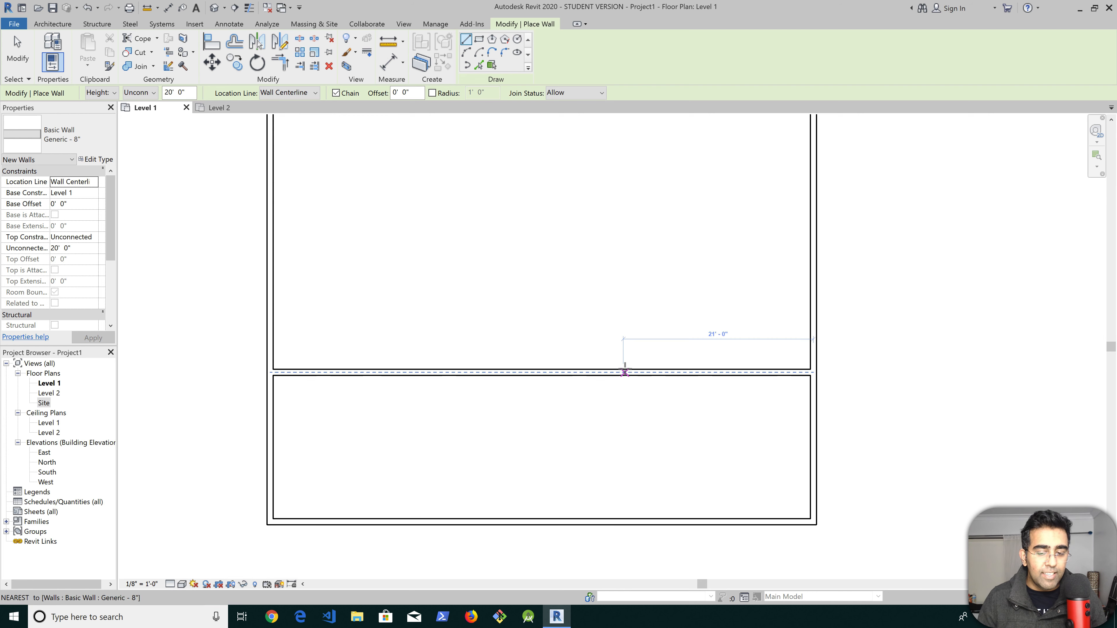
key("Escape")
key("Escape")
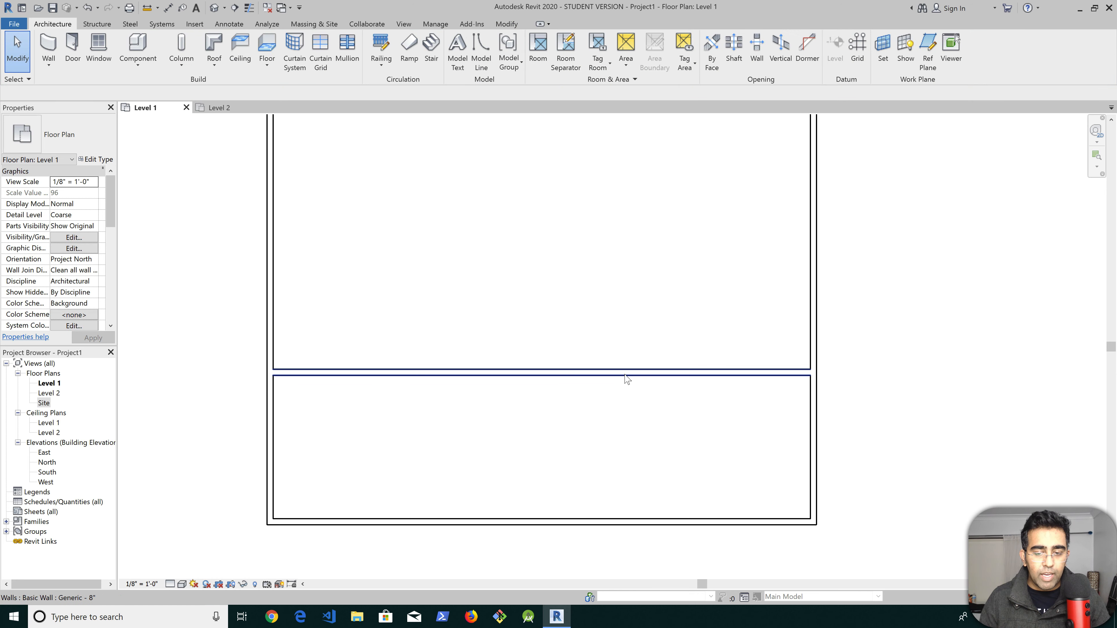
Set the distance from the horizontal interior wall to the enclosure's lower wall to 20' 0"
left_click(625, 374)
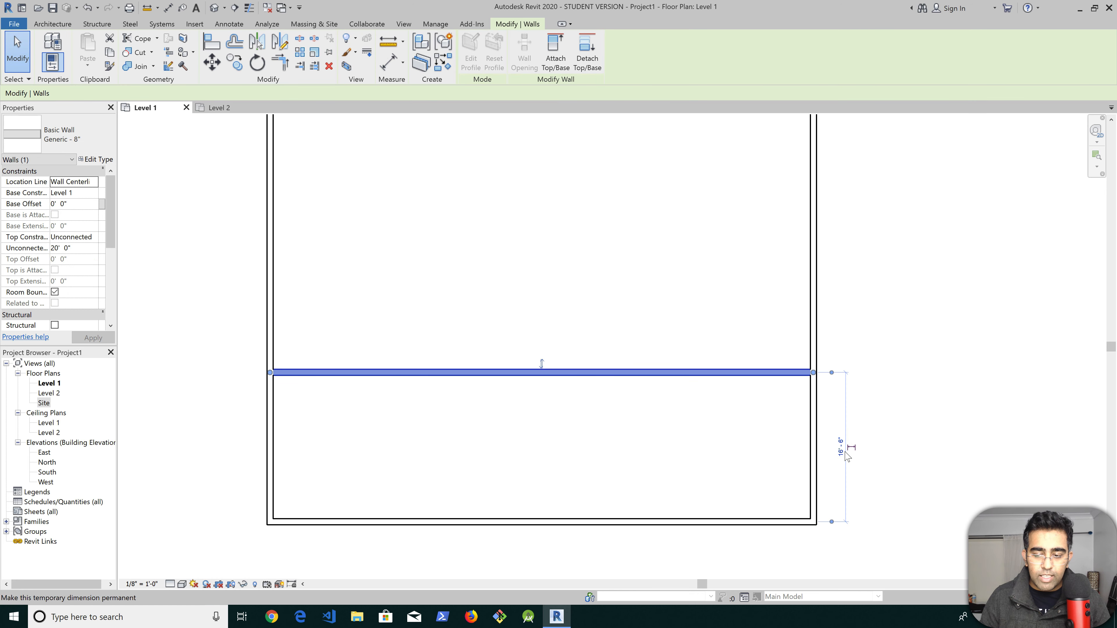
scroll(836, 460, "up", 4)
left_click(842, 445)
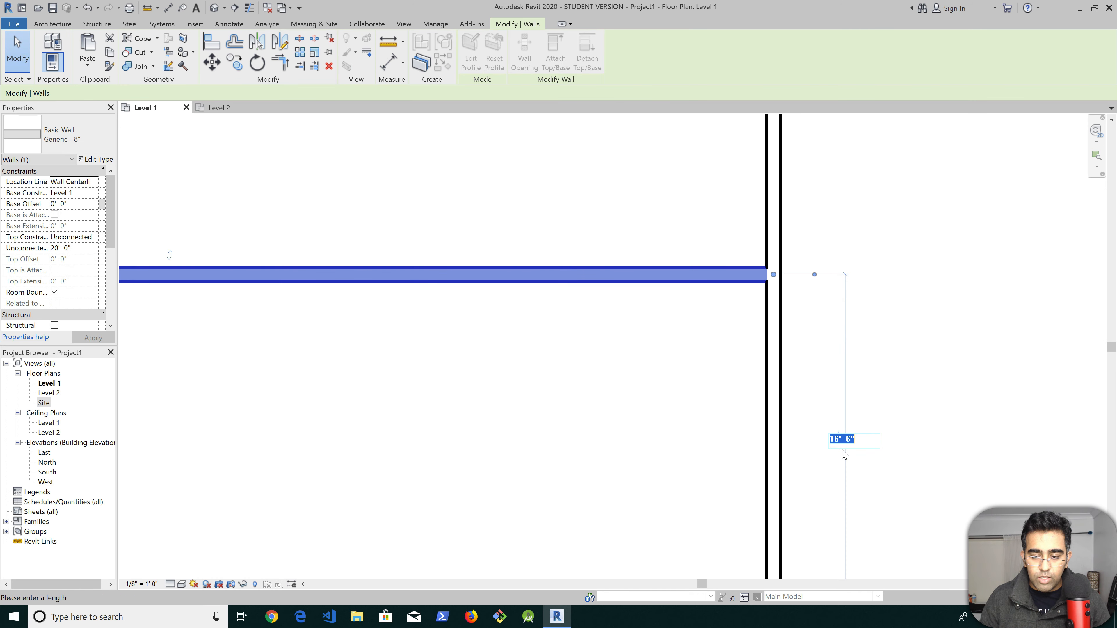
key("Left")
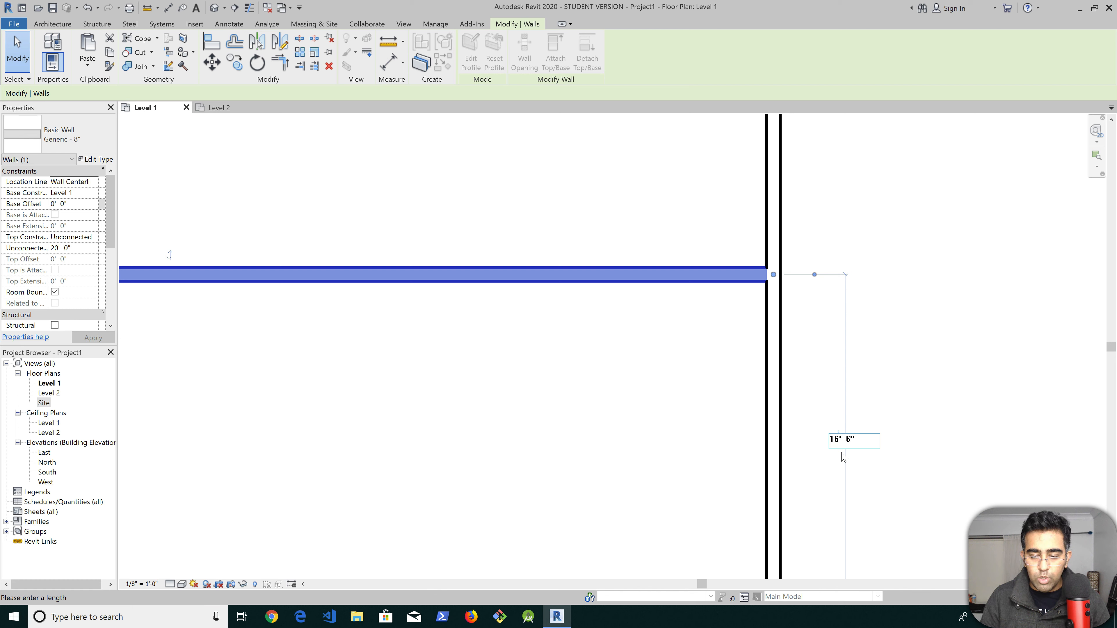
key("BackSpace")
key("BackSpace")
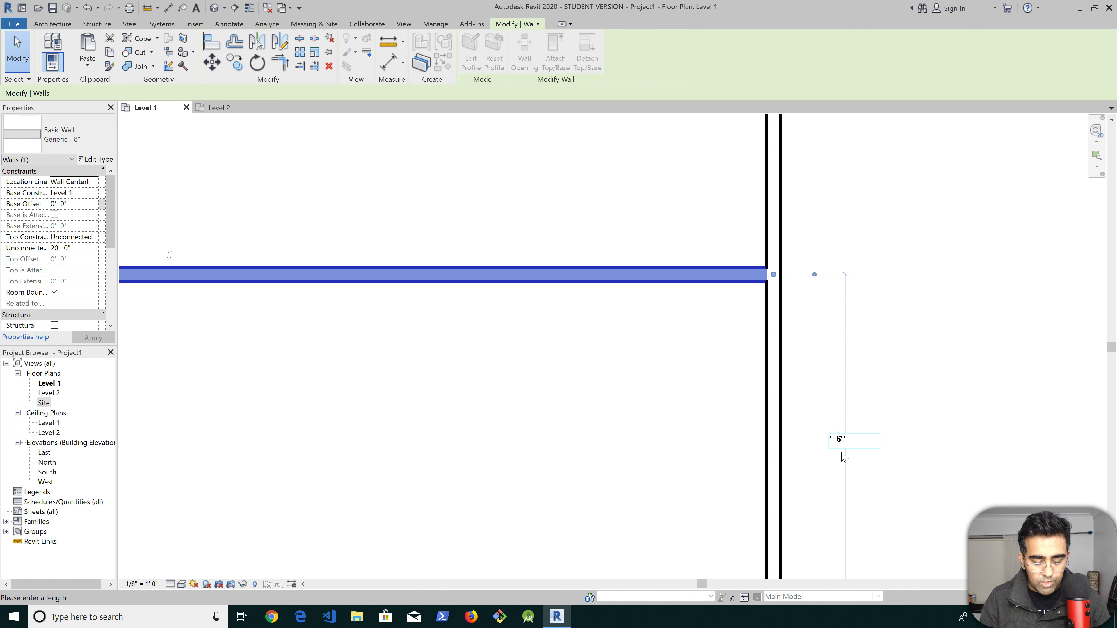
type("20")
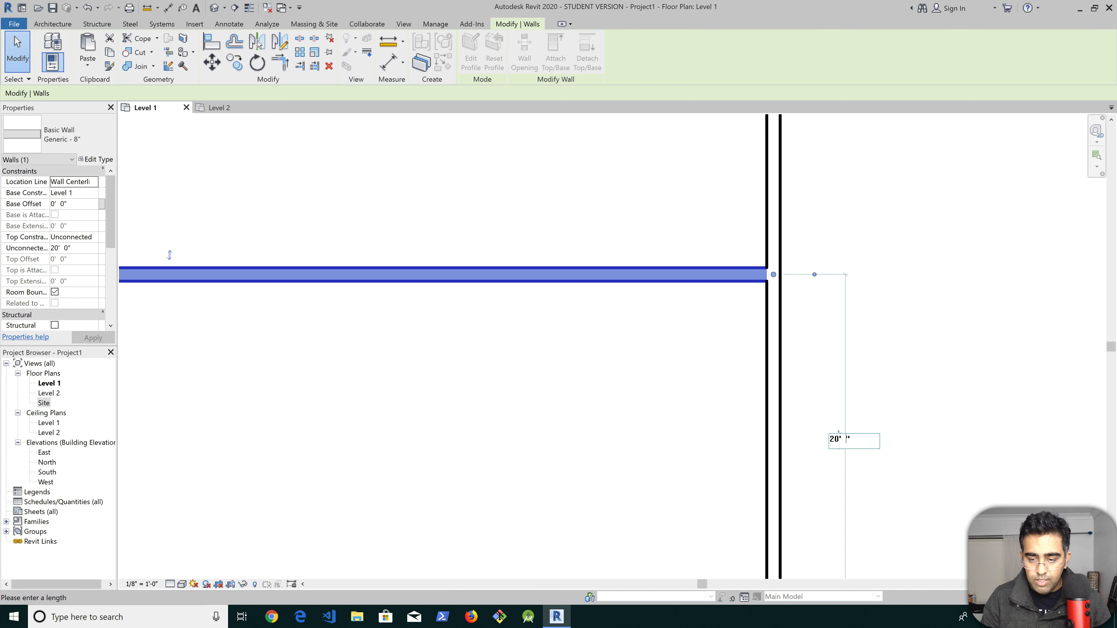
key("Return")
key("Return")
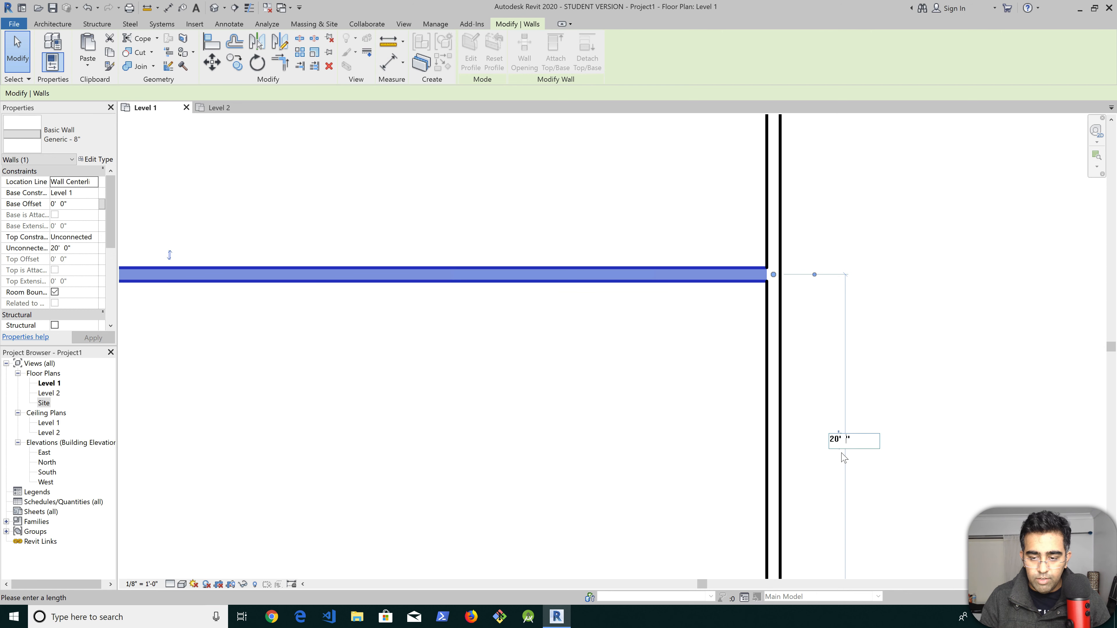
type("0")
key("Return")
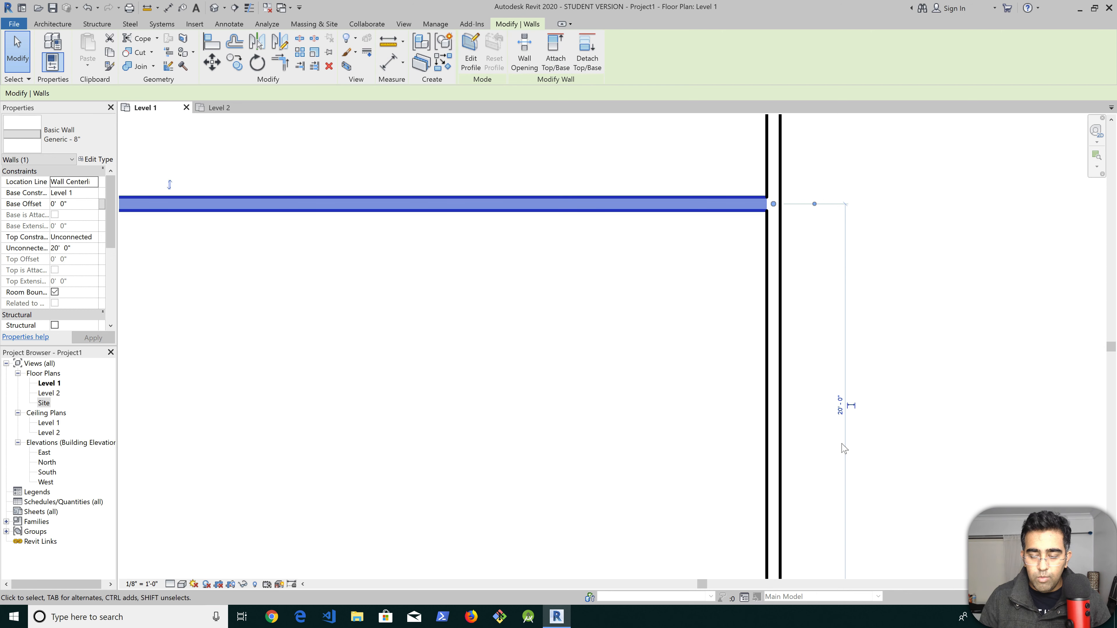
scroll(598, 376, "down", 5)
key("Escape")
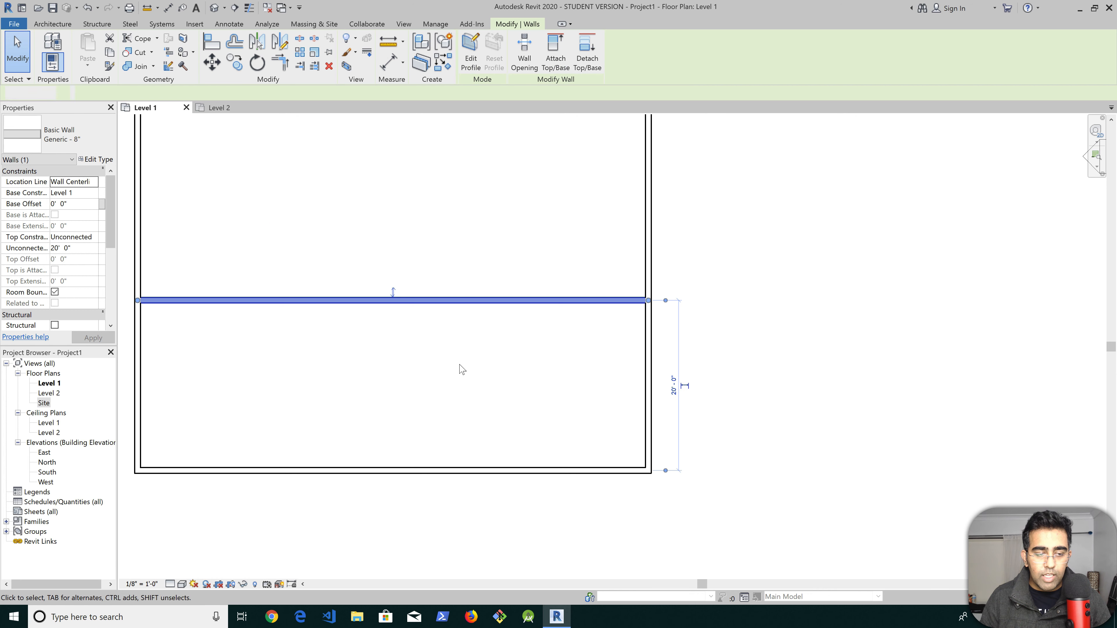
Draw an L-shaped wall from the left wall, about 18' across and about 7' 6" down to the interior wall, and end wall placement
middle_click_drag(488, 367, 600, 406)
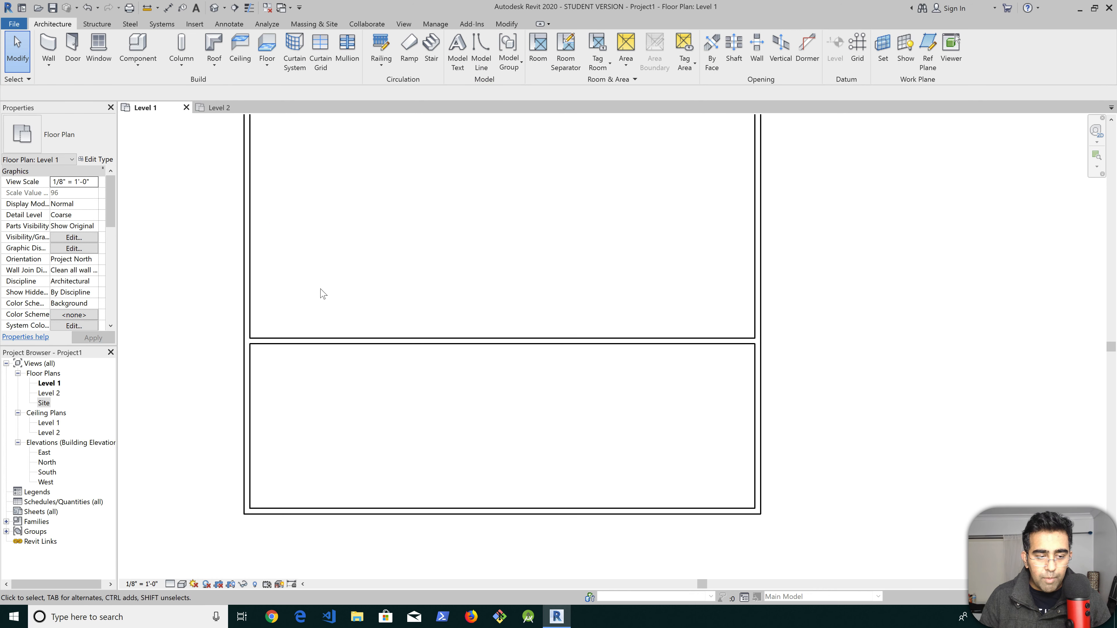
scroll(342, 337, "up", 1)
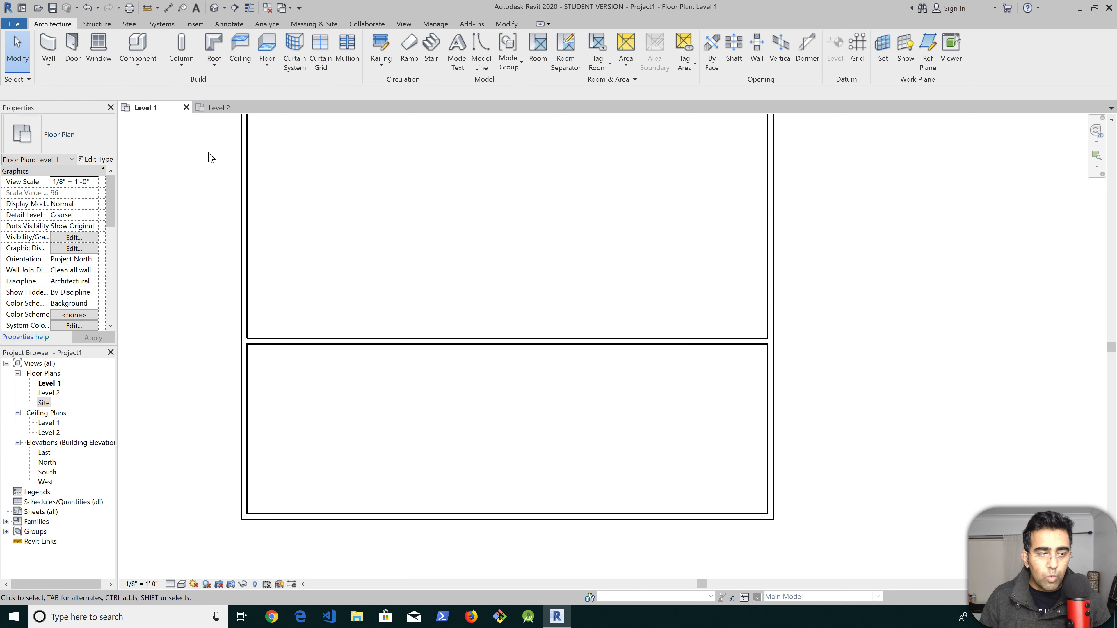
left_click(48, 47)
left_click(245, 274)
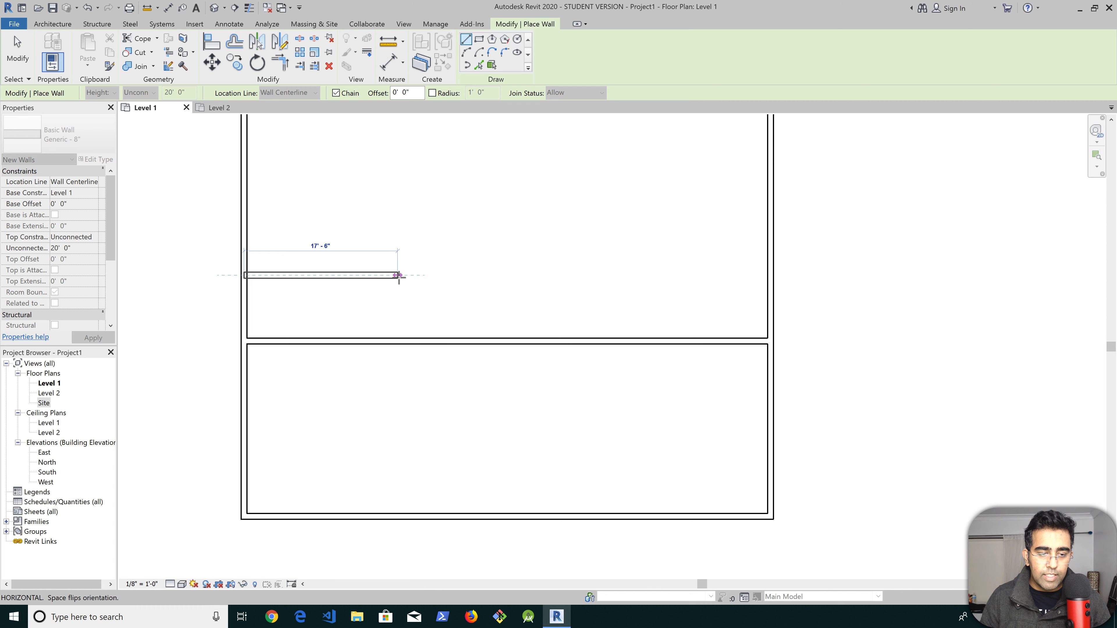
left_click(399, 275)
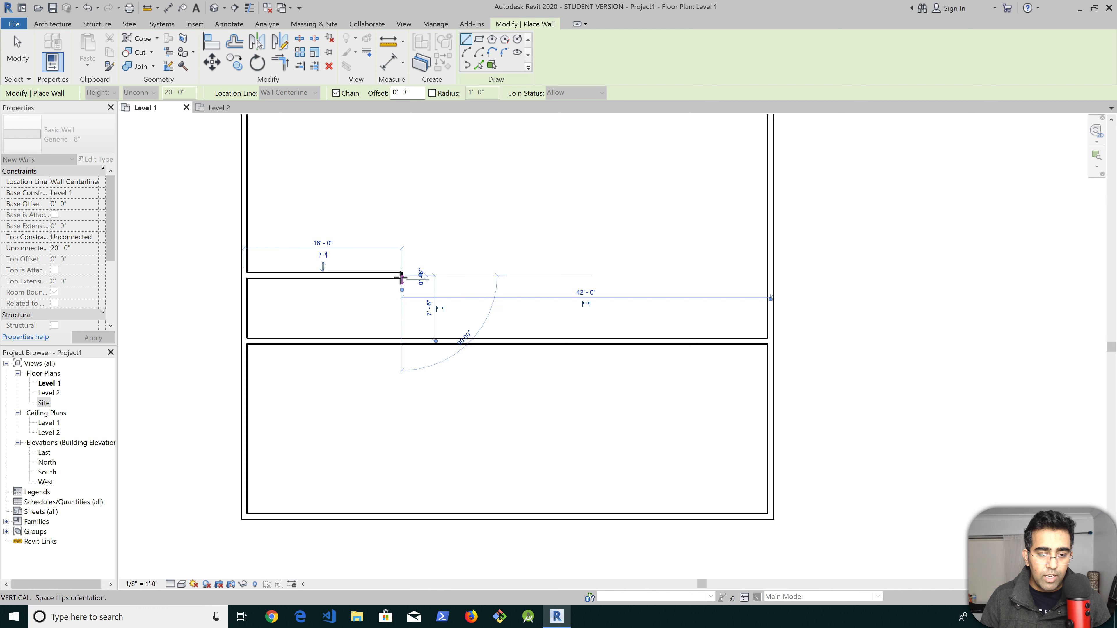
left_click(401, 338)
key("Escape")
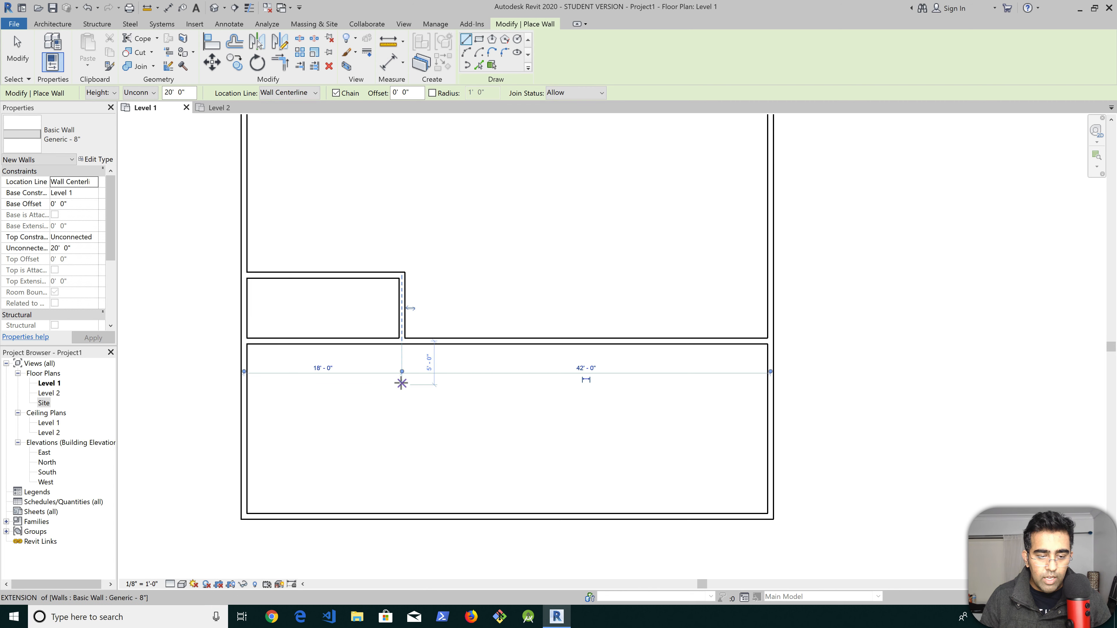
scroll(294, 317, "up", 1)
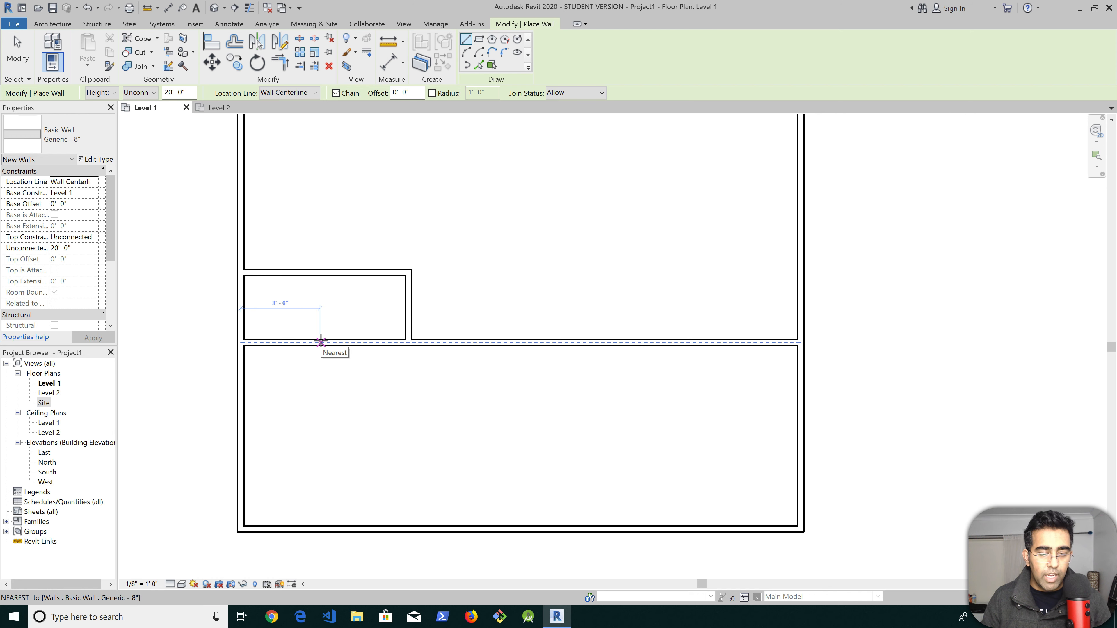
scroll(320, 342, "up", 1)
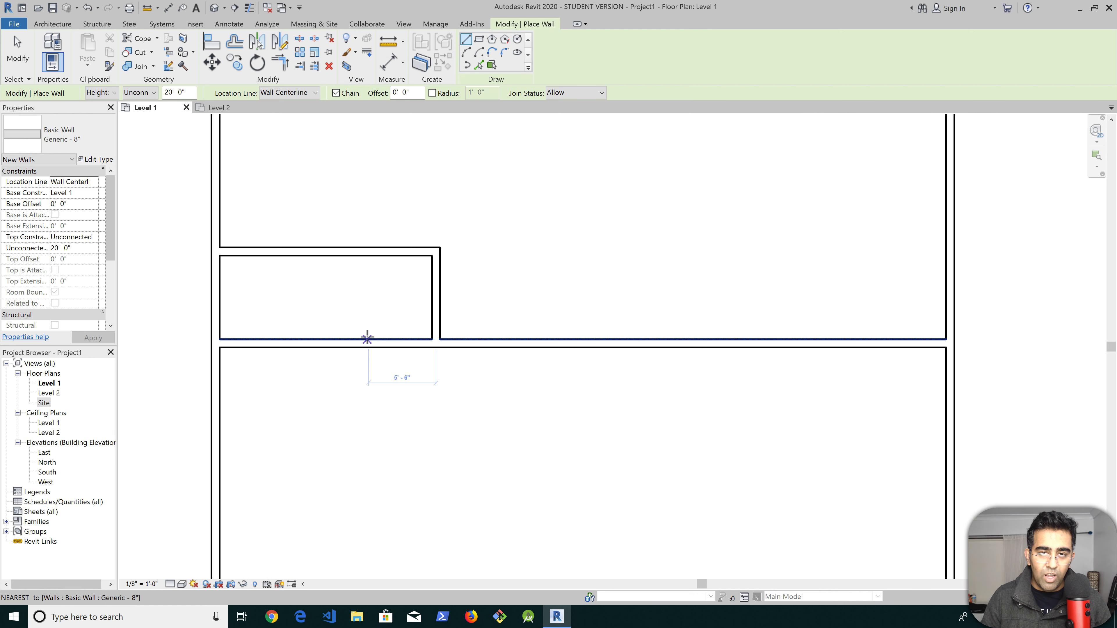
key("Escape")
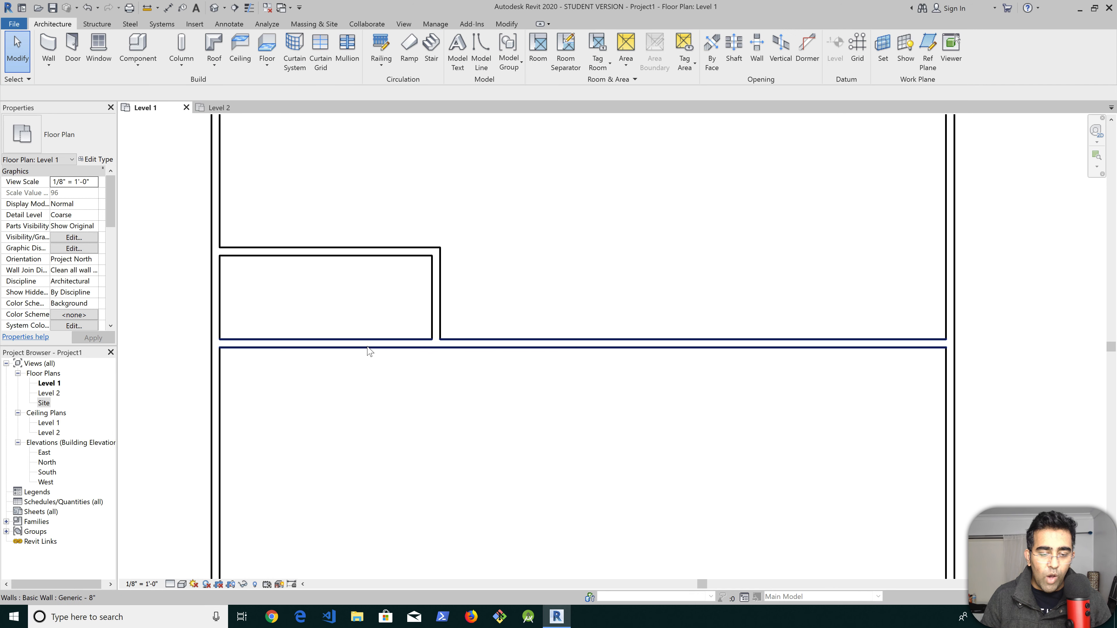
Shorten the long horizontal interior wall by pulling its left end back to the foot of the short vertical wall
left_click(360, 347)
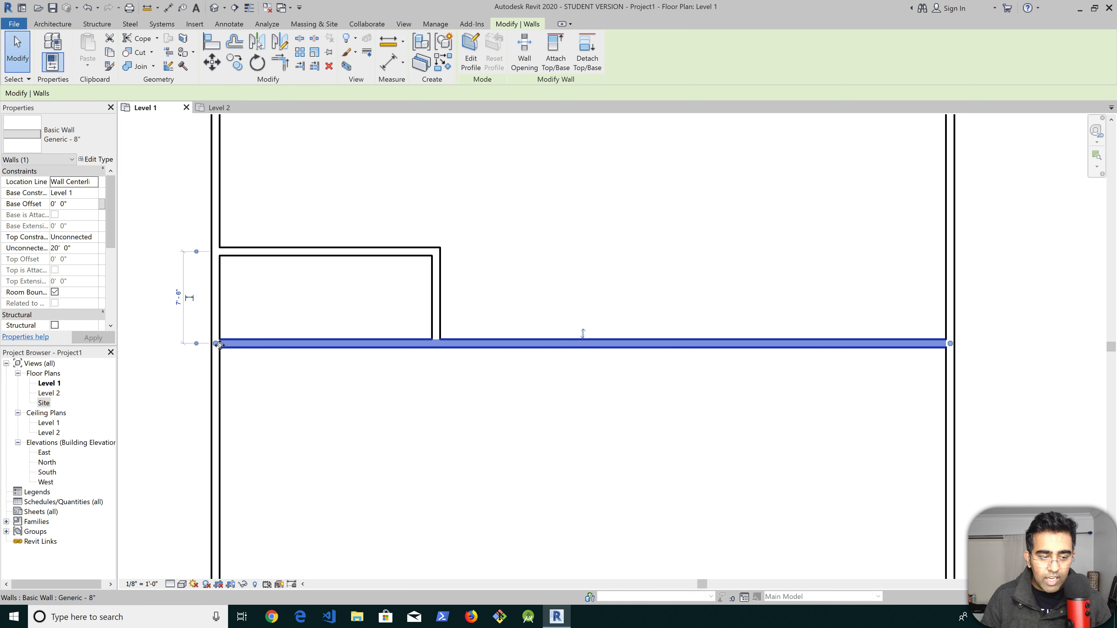
left_click_drag(217, 345, 437, 348)
key("Escape")
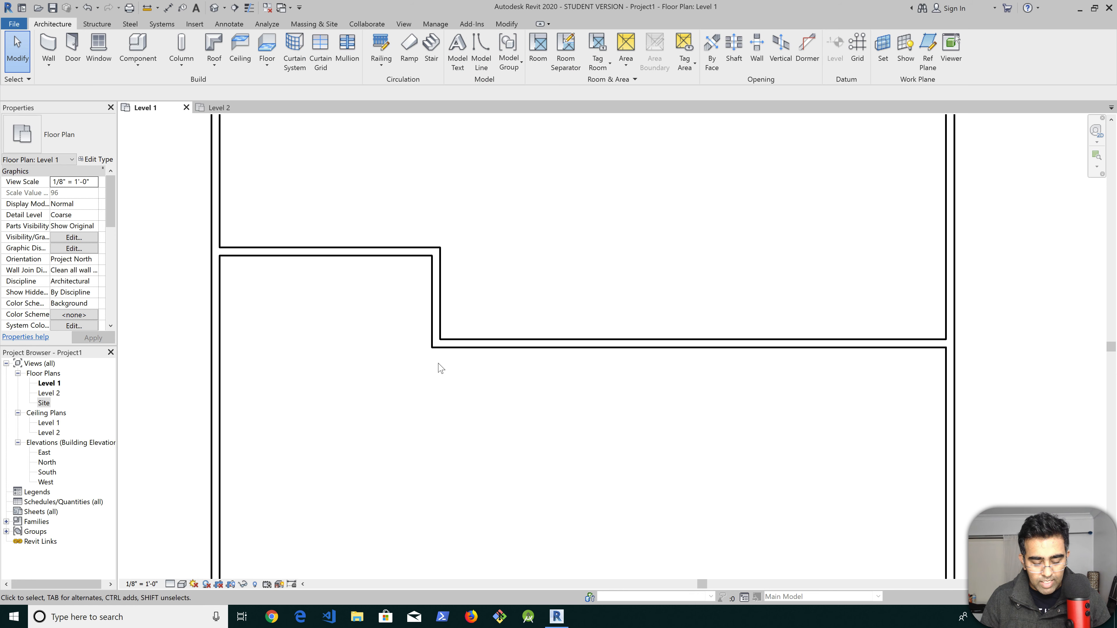
key("super")
key("super")
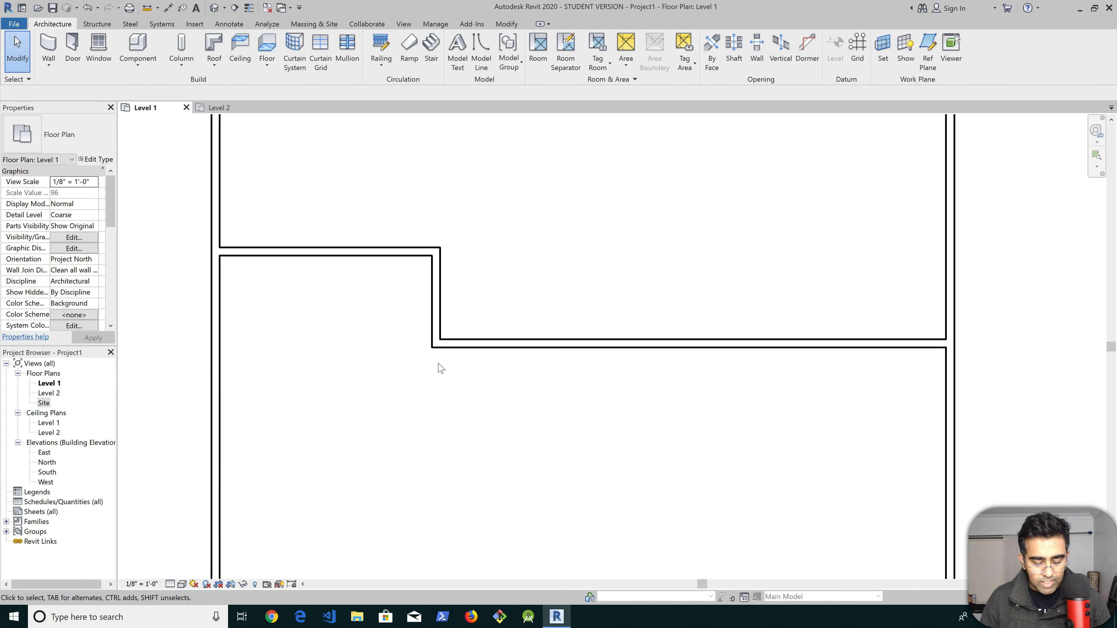
Undo the last shortening of the long horizontal interior wall, keeping the short vertical wall in place
key("ctrl+z")
key("ctrl+z")
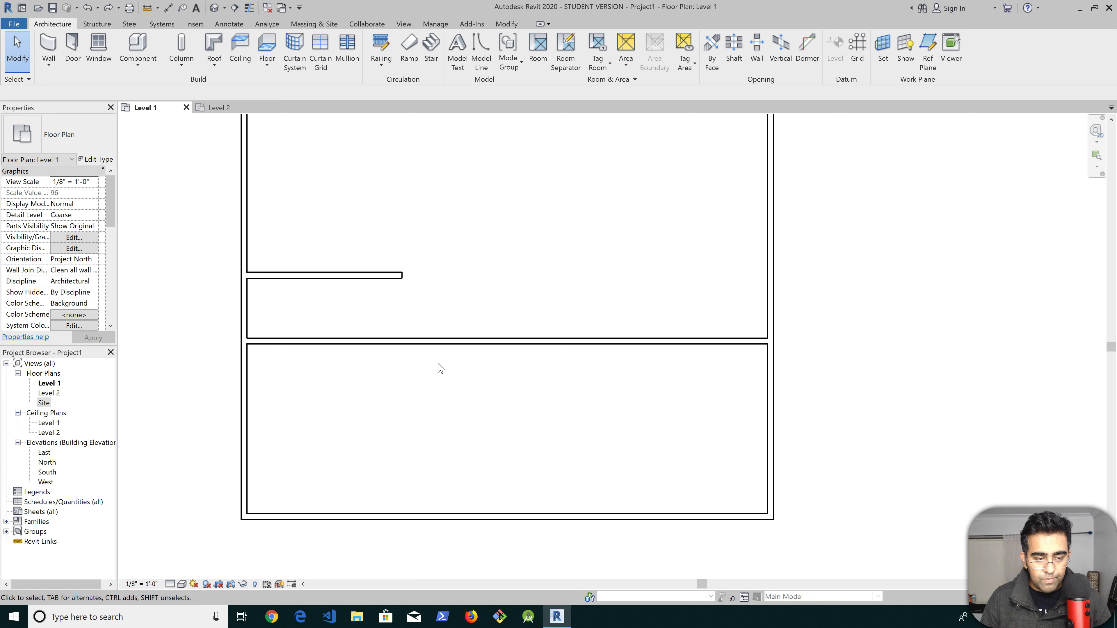
key("ctrl+y")
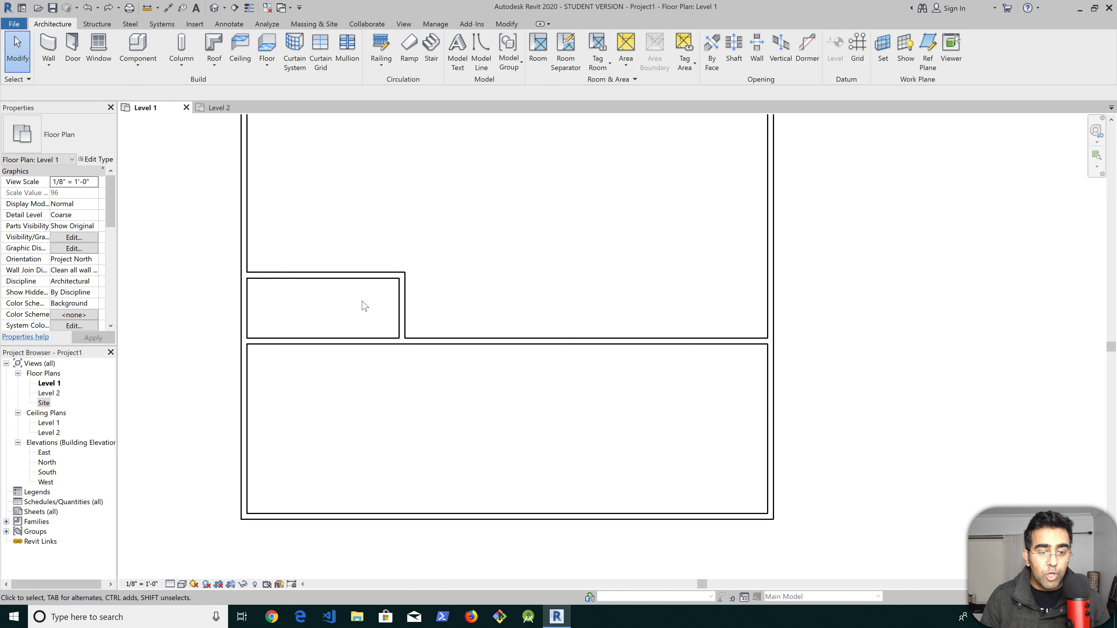
Trim the long horizontal interior wall and the short vertical wall to a corner, keeping the horizontal wall's right-hand part
scroll(364, 307, "up", 1)
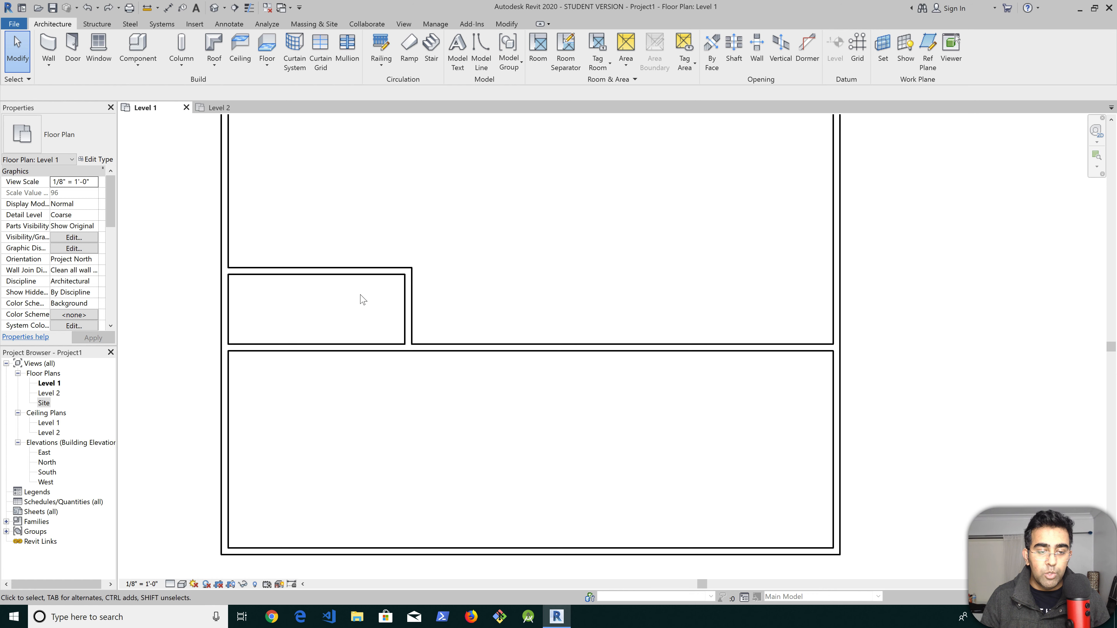
left_click(376, 347)
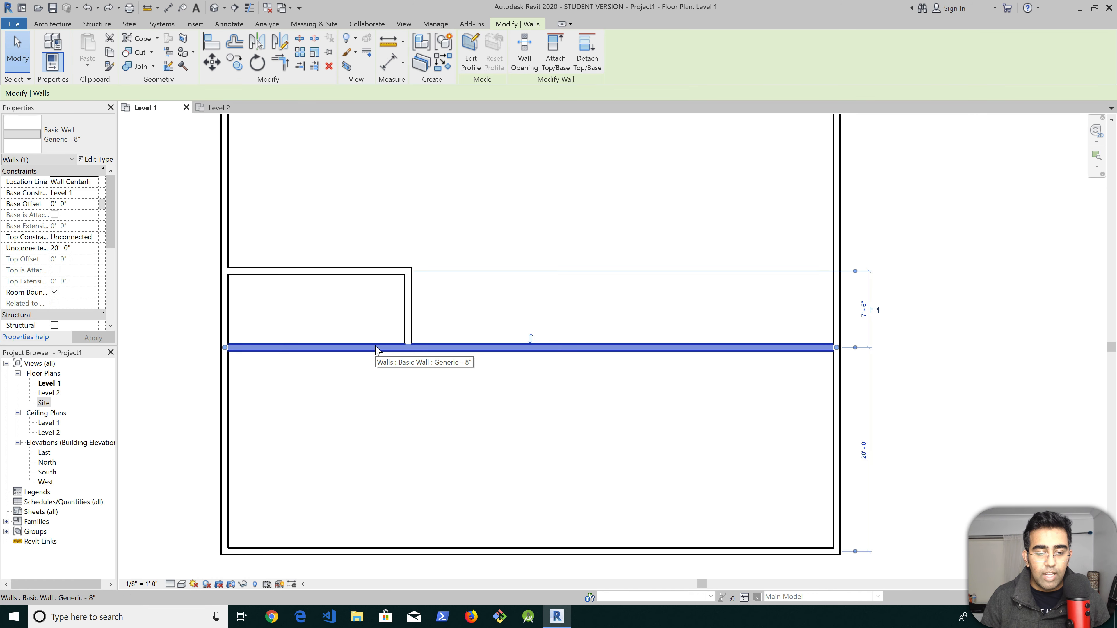
left_click(284, 65)
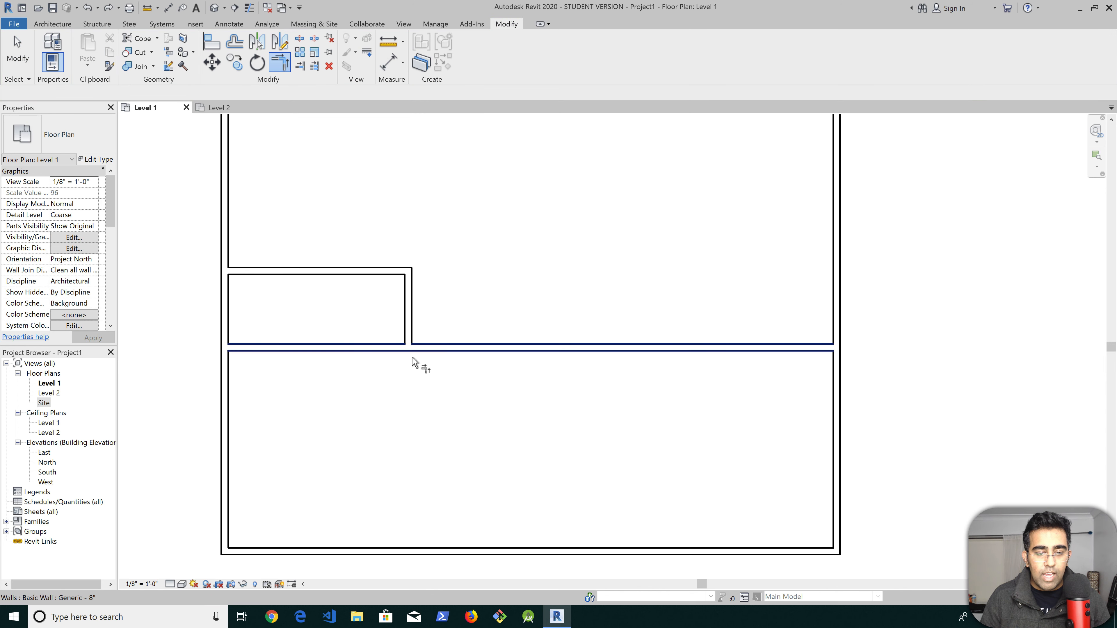
left_click(430, 351)
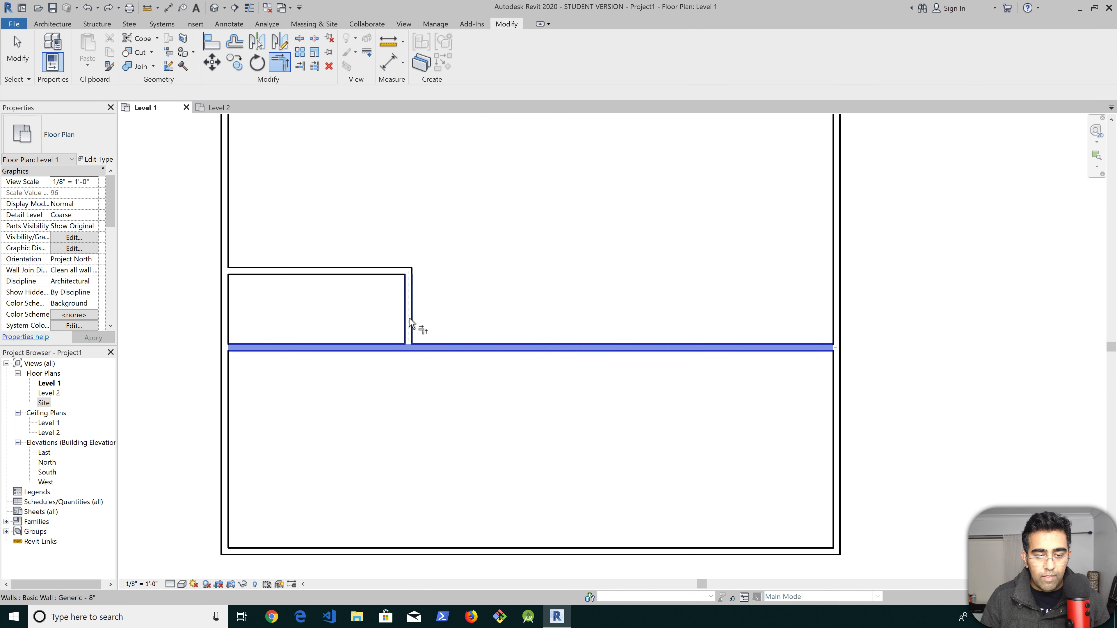
left_click(409, 320)
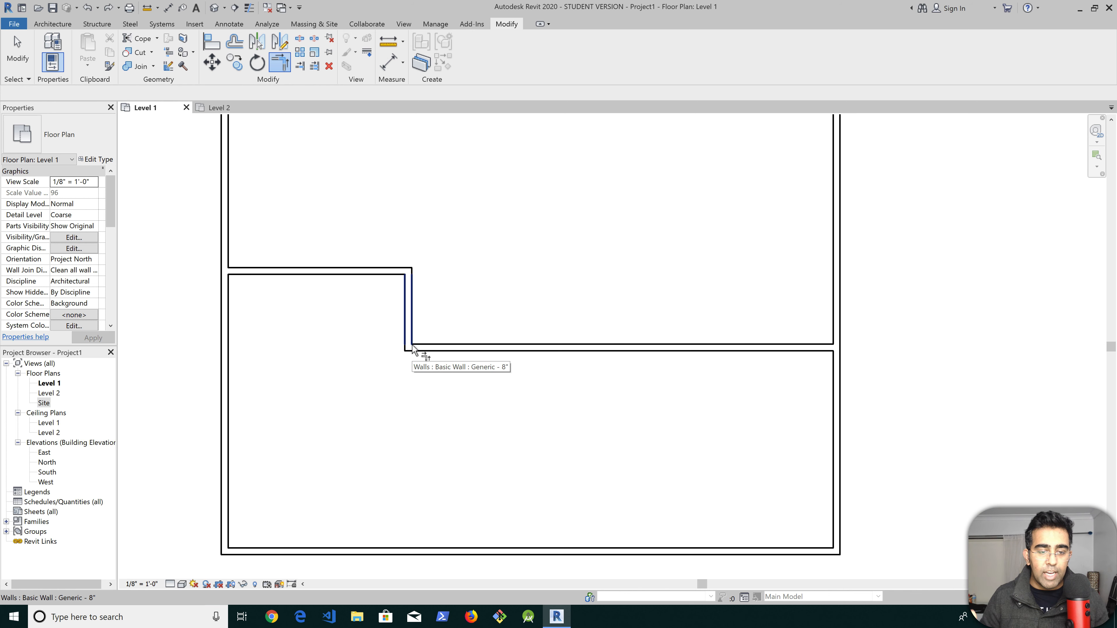
key("Escape")
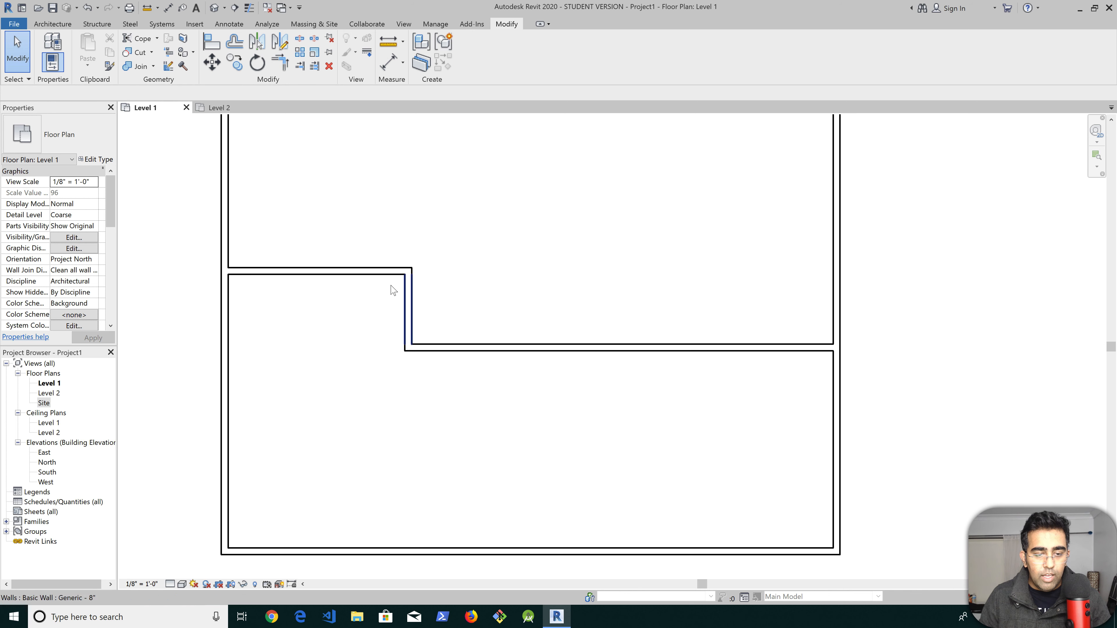
Set the distance between the short horizontal wall at the left and the long horizontal interior wall to 8' 0"
left_click(366, 276)
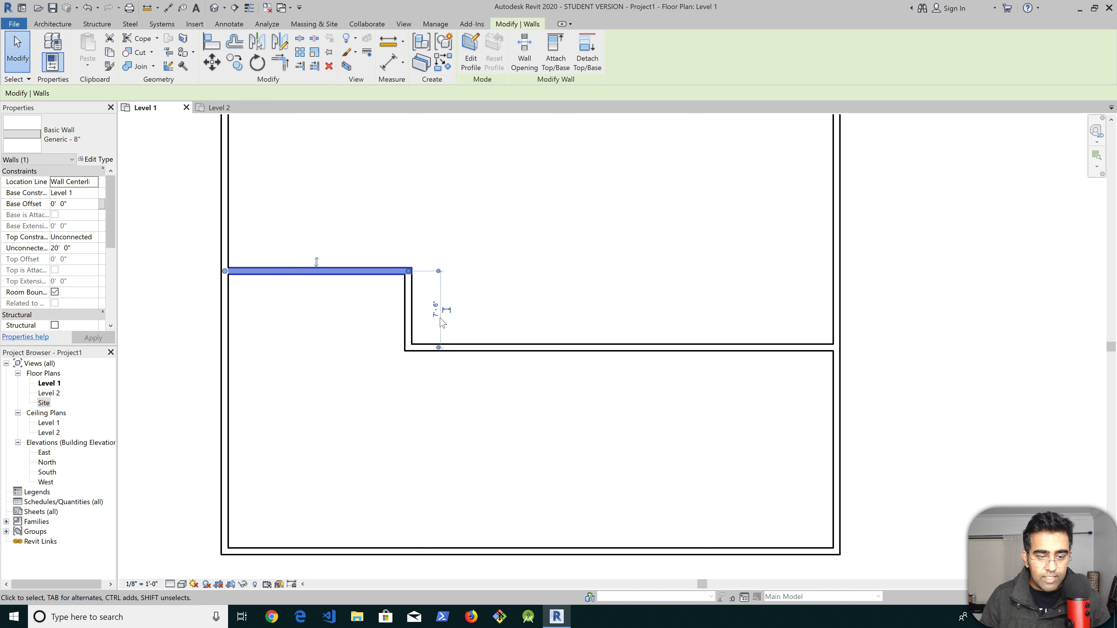
left_click(319, 550)
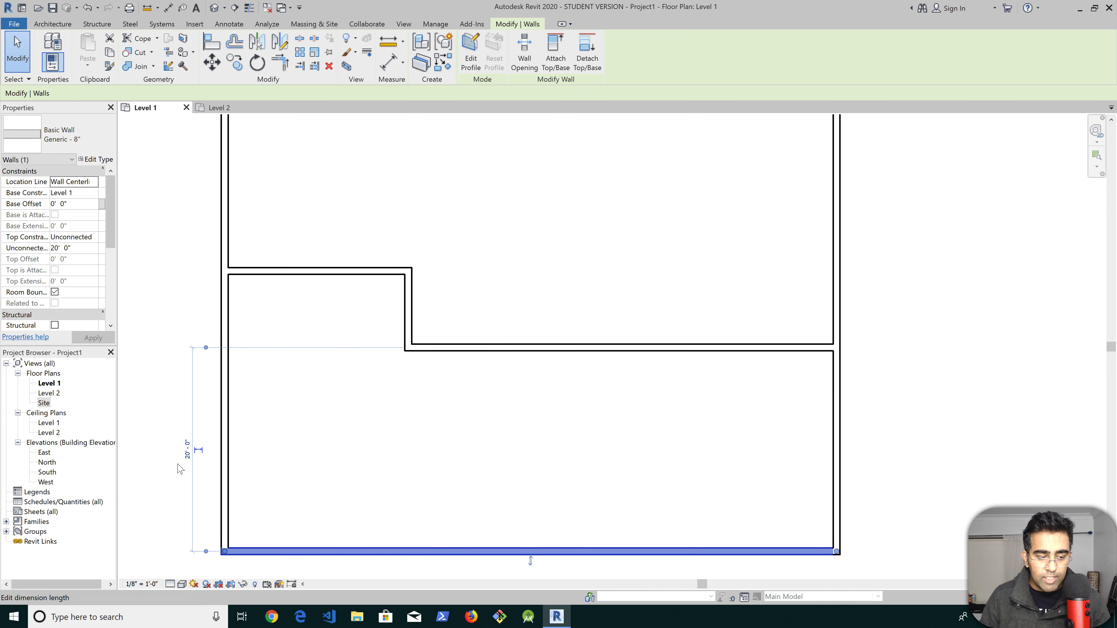
left_click(187, 457)
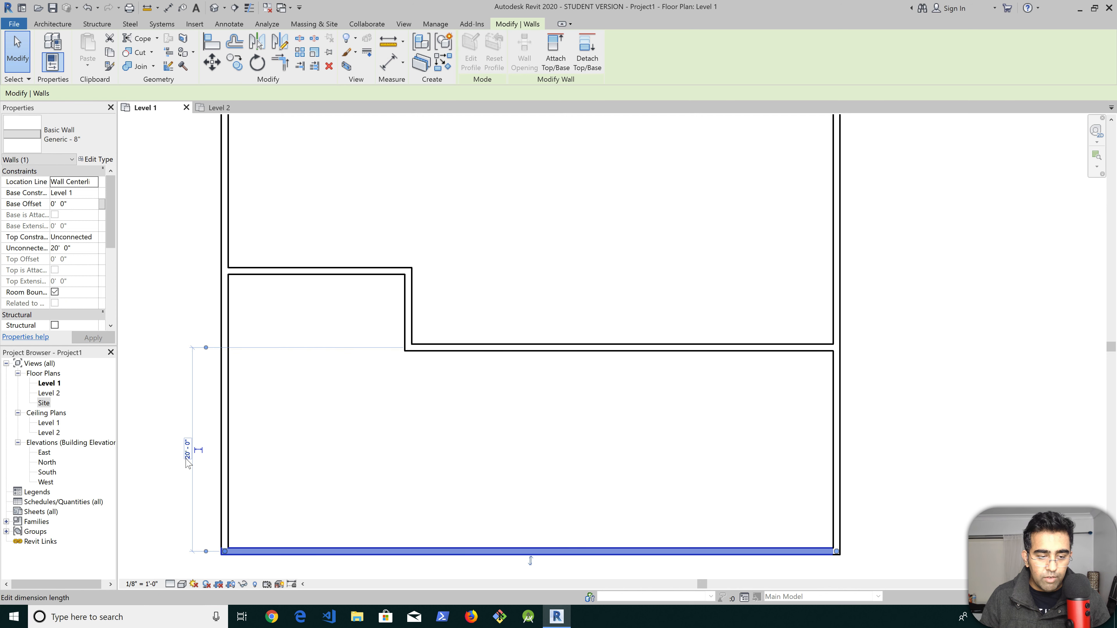
left_click(407, 308)
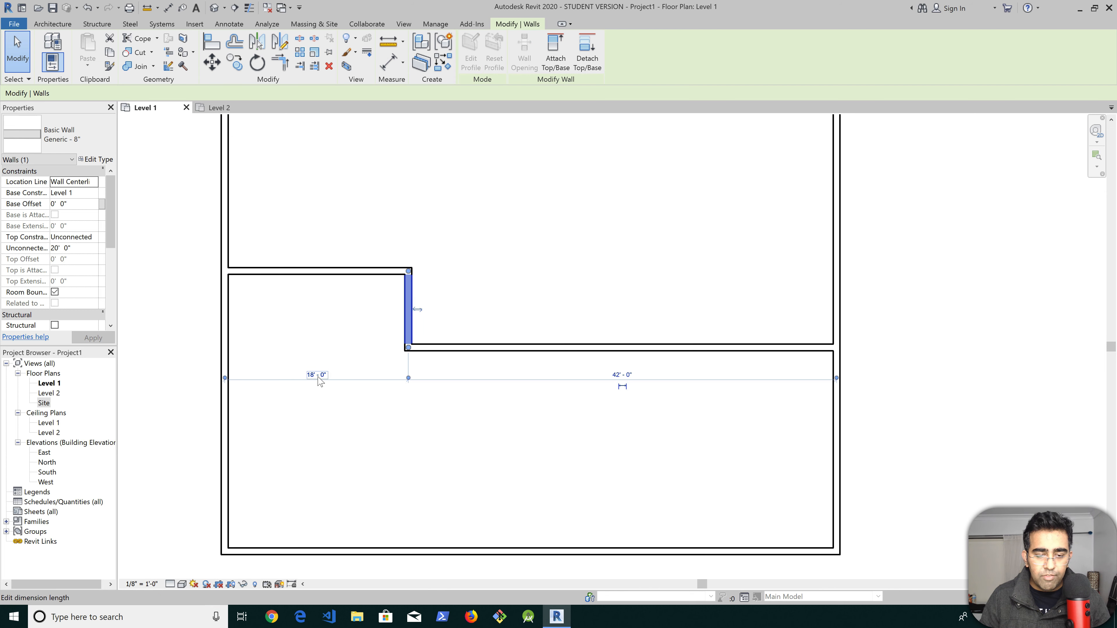
left_click(340, 273)
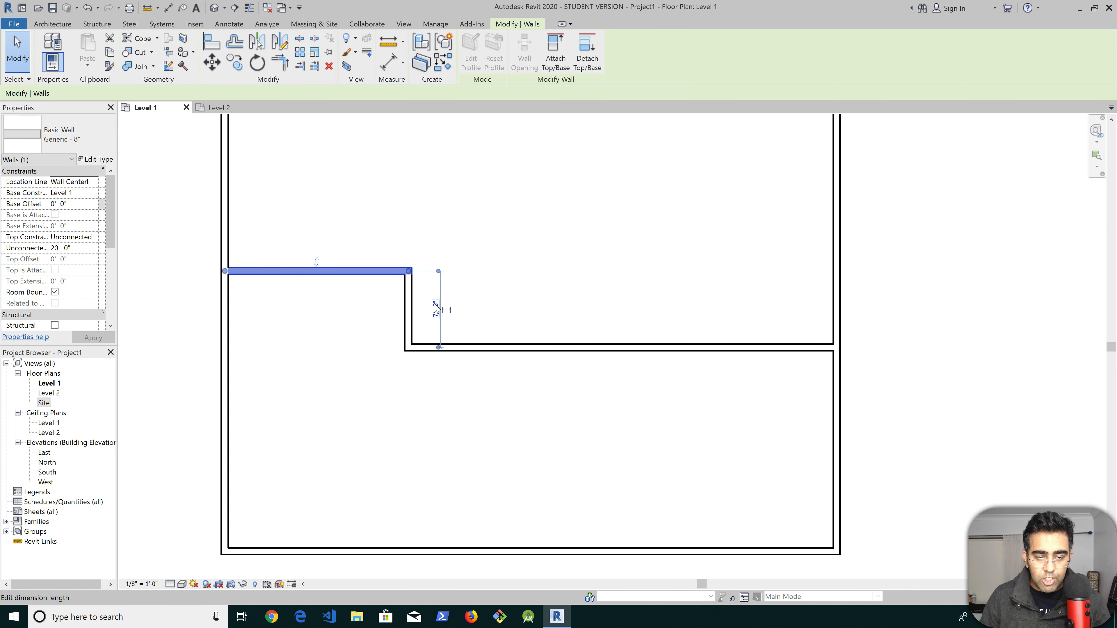
left_click(438, 309)
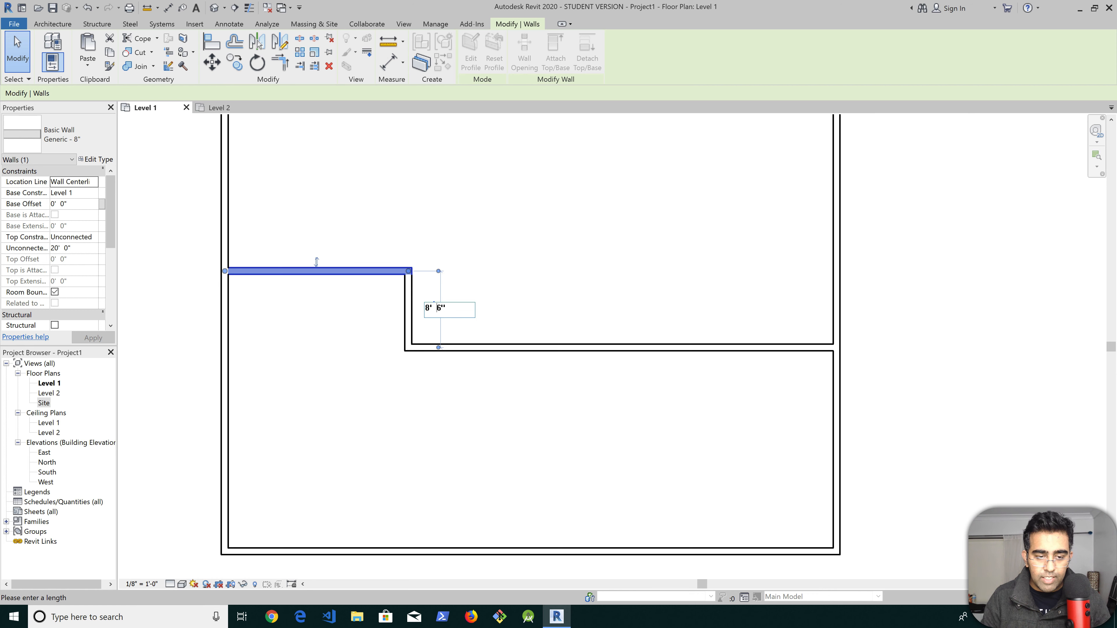
type("8' 0\"")
key("Return")
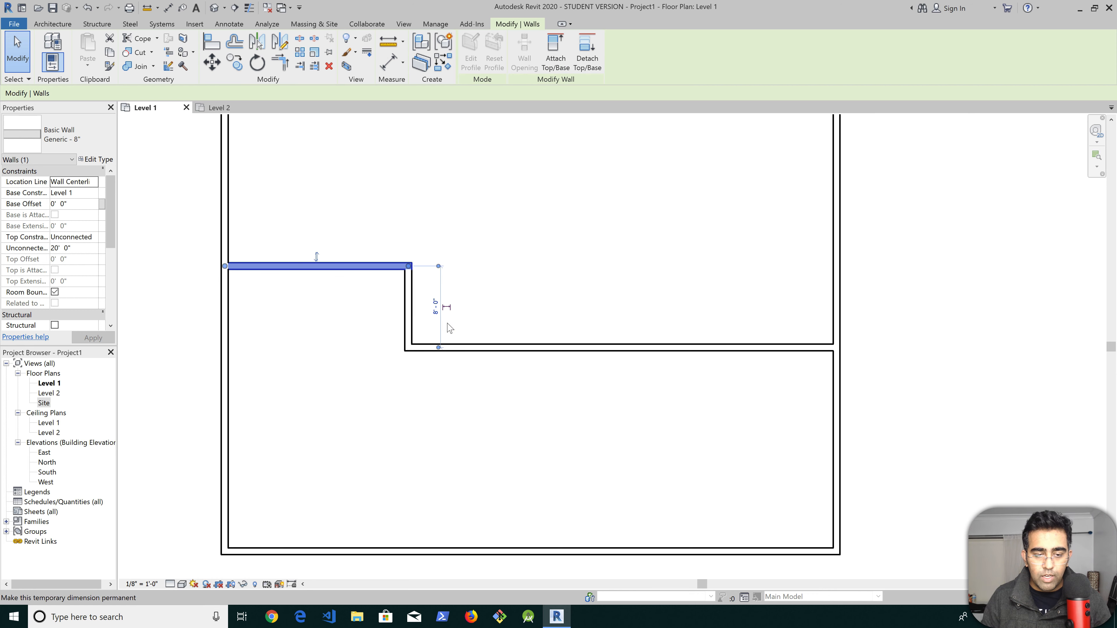
left_click(500, 402)
Draw an L-shaped wall from the enclosure's right wall, about 42' across and down to the corner of the long horizontal interior wall
scroll(509, 394, "down", 3)
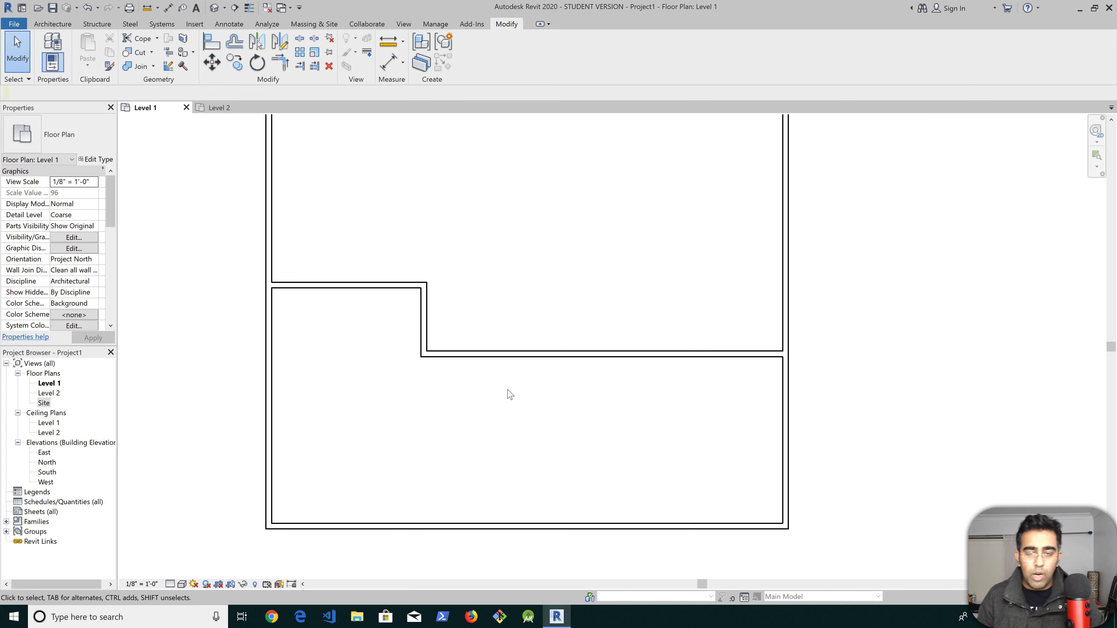
scroll(508, 358, "down", 2)
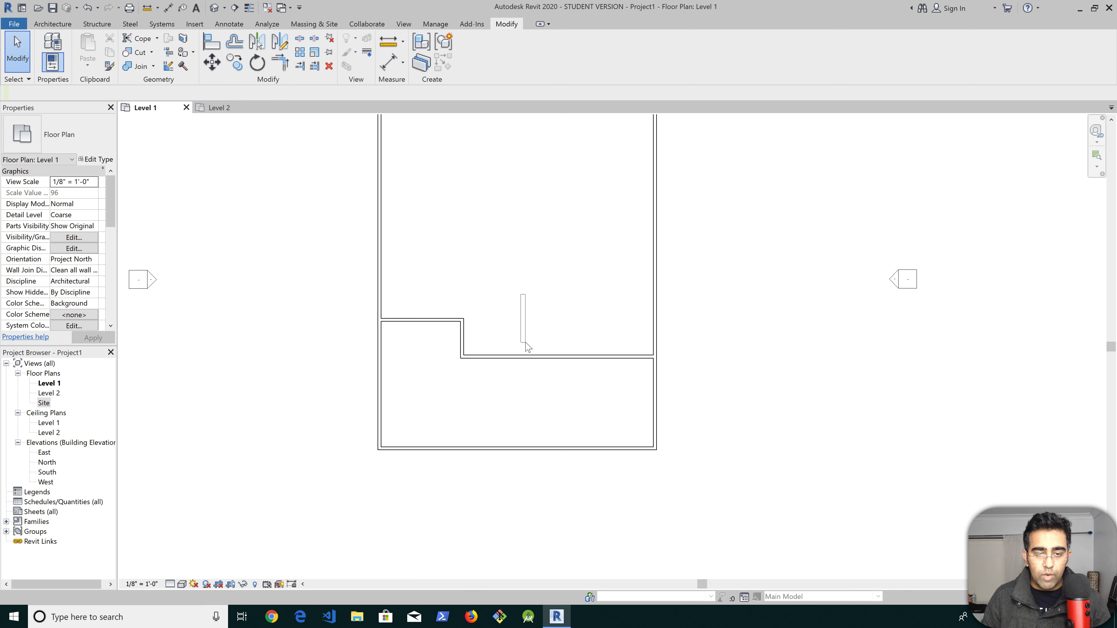
middle_click_drag(516, 292, 521, 351)
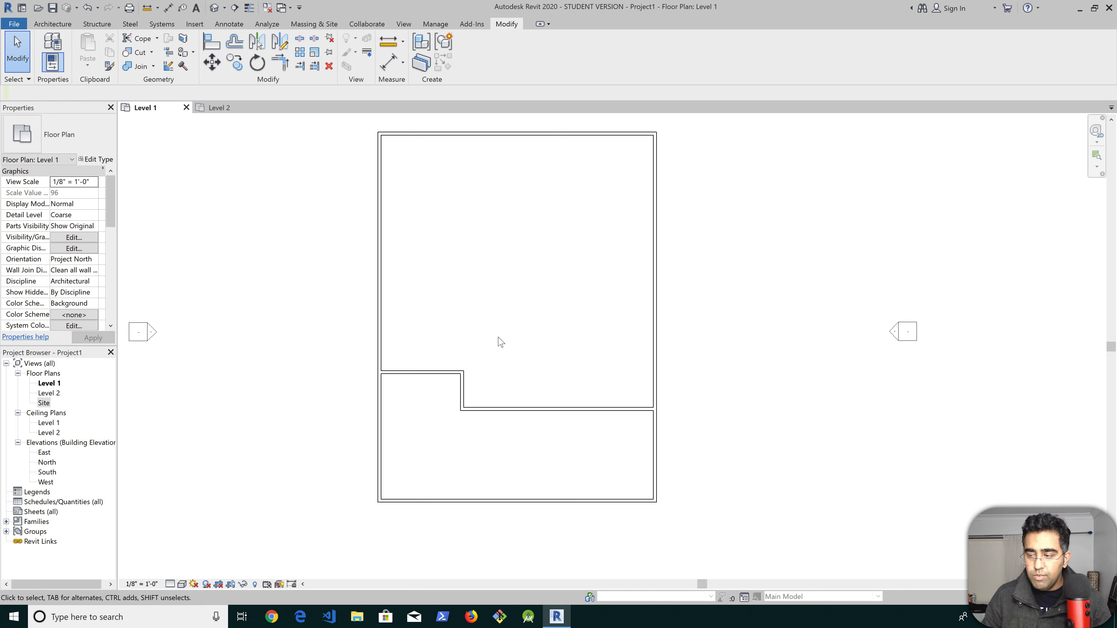
scroll(517, 357, "up", 1)
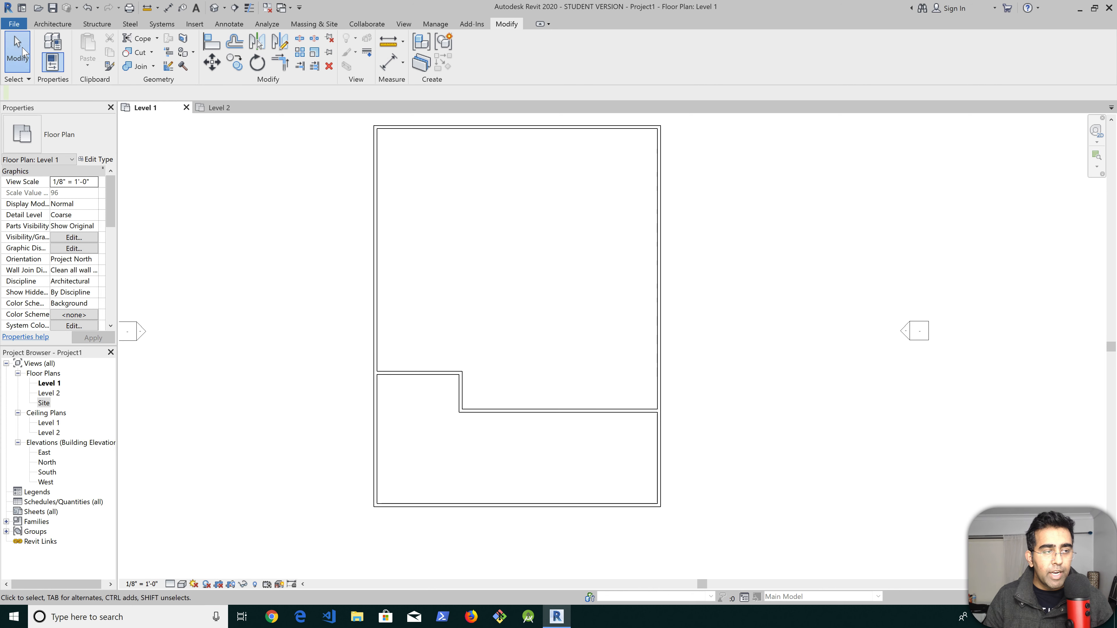
left_click(52, 24)
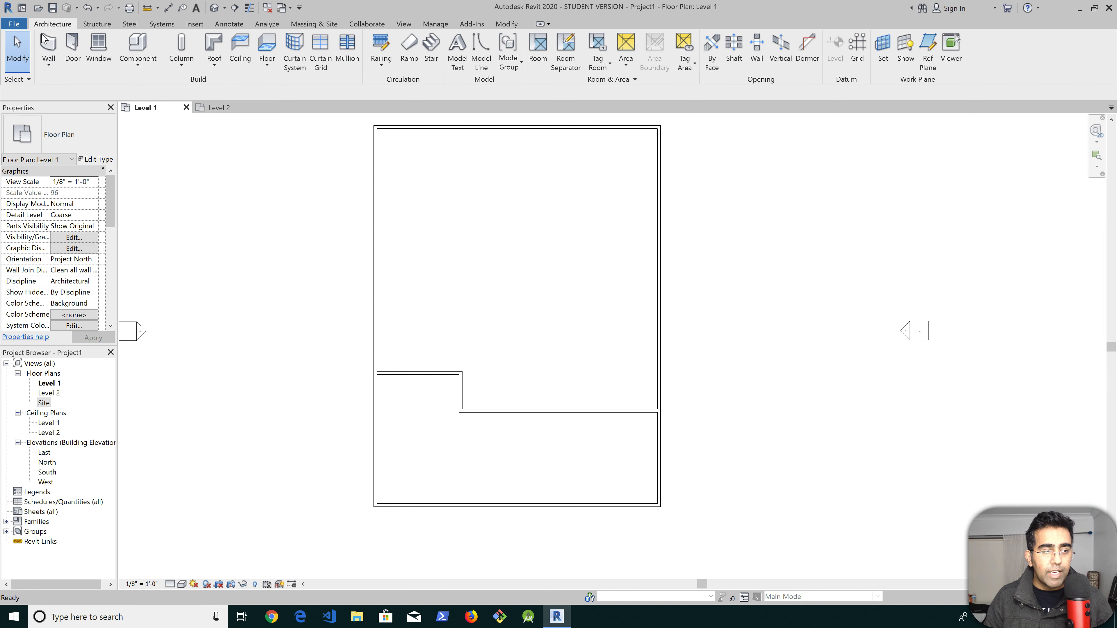
left_click(48, 48)
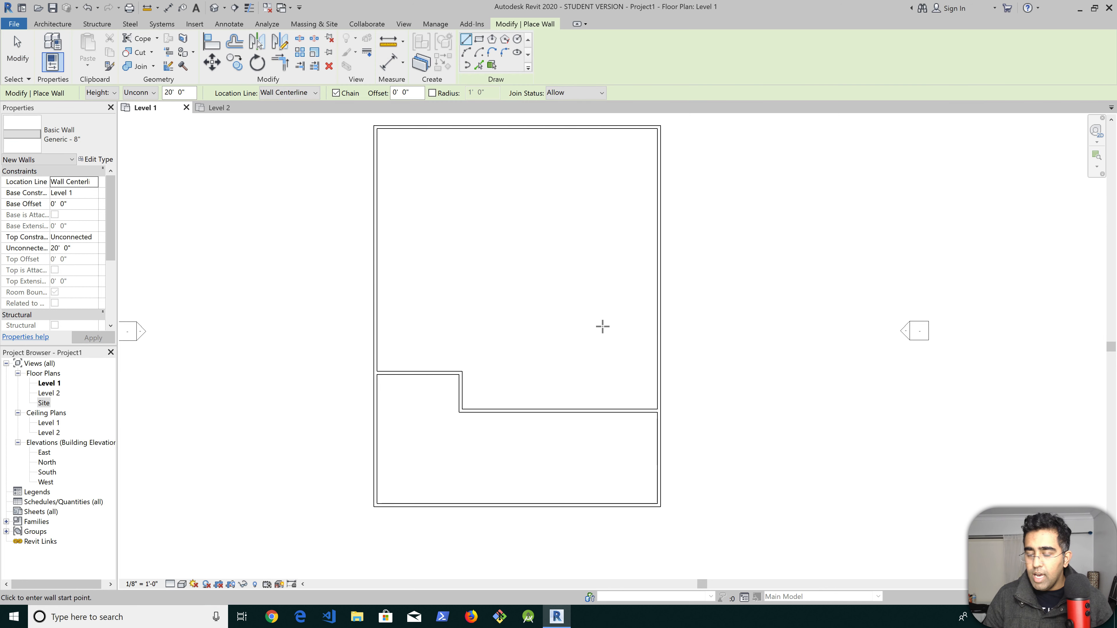
left_click(656, 309)
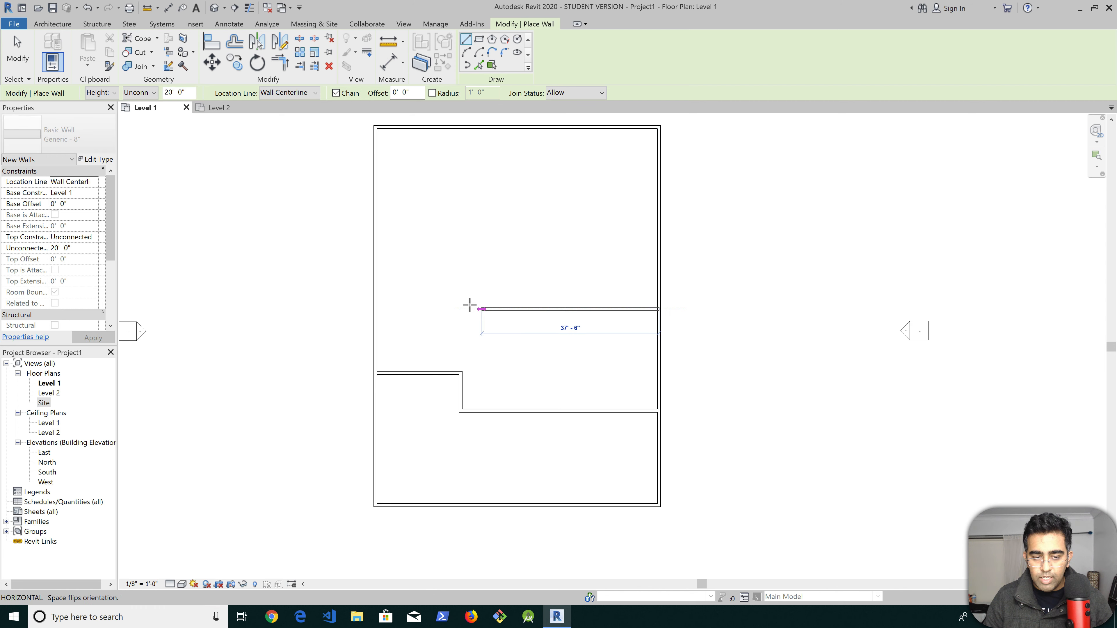
left_click(460, 309)
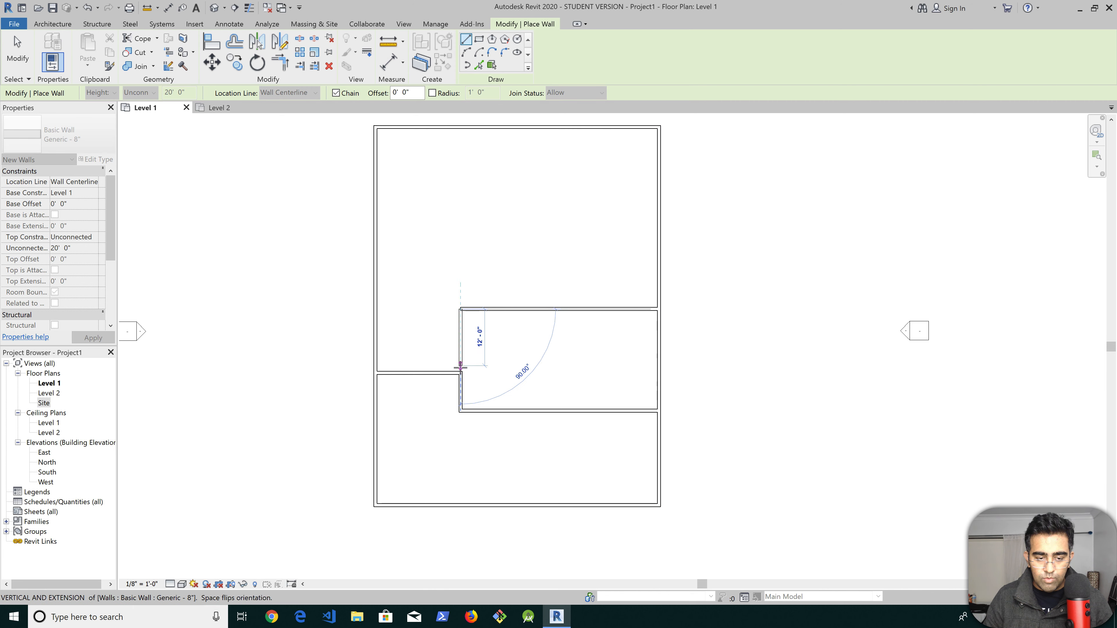
left_click(460, 410)
key("Escape")
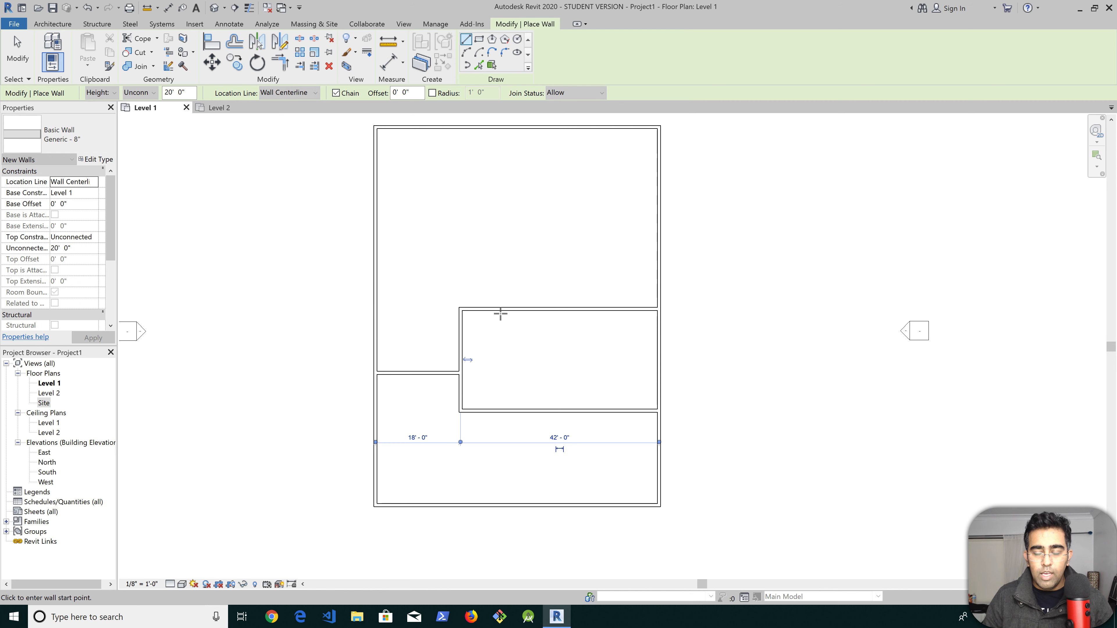
Draw an L-shaped wall enclosing a room about 16' 6" by 11' 6" against the right wall, and a full-width wall about 8' below the upper wall
left_click(580, 309)
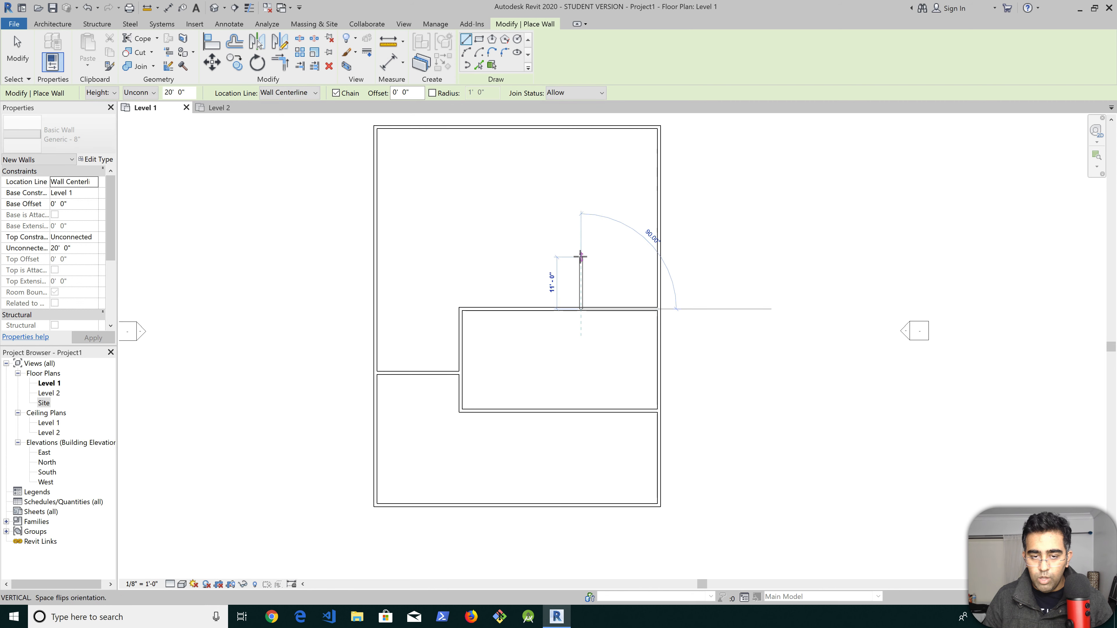
left_click(659, 253)
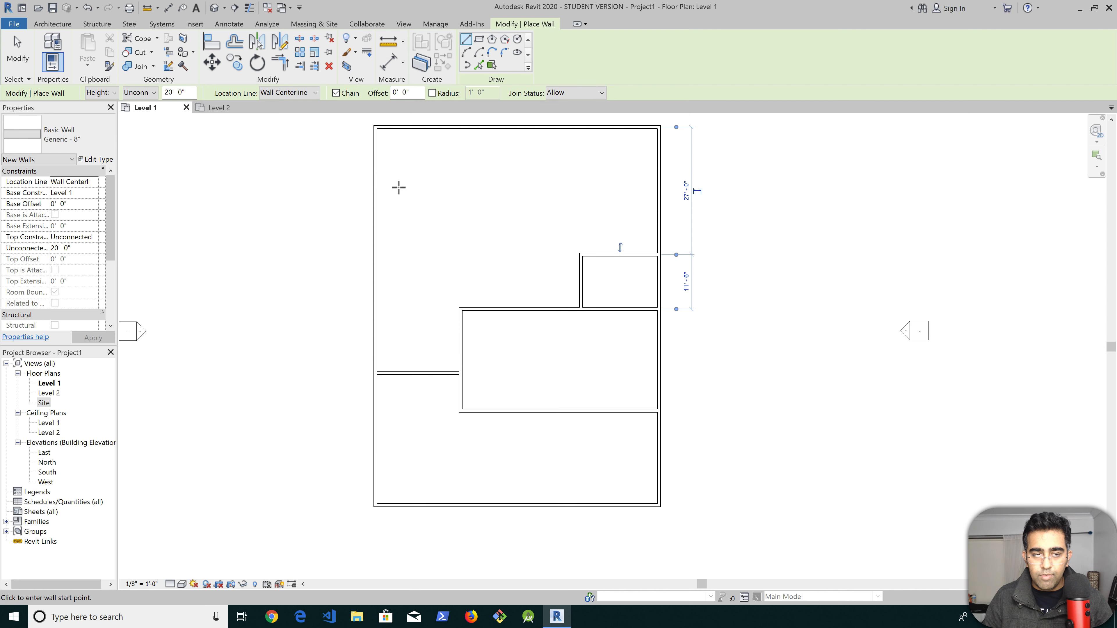
left_click(375, 165)
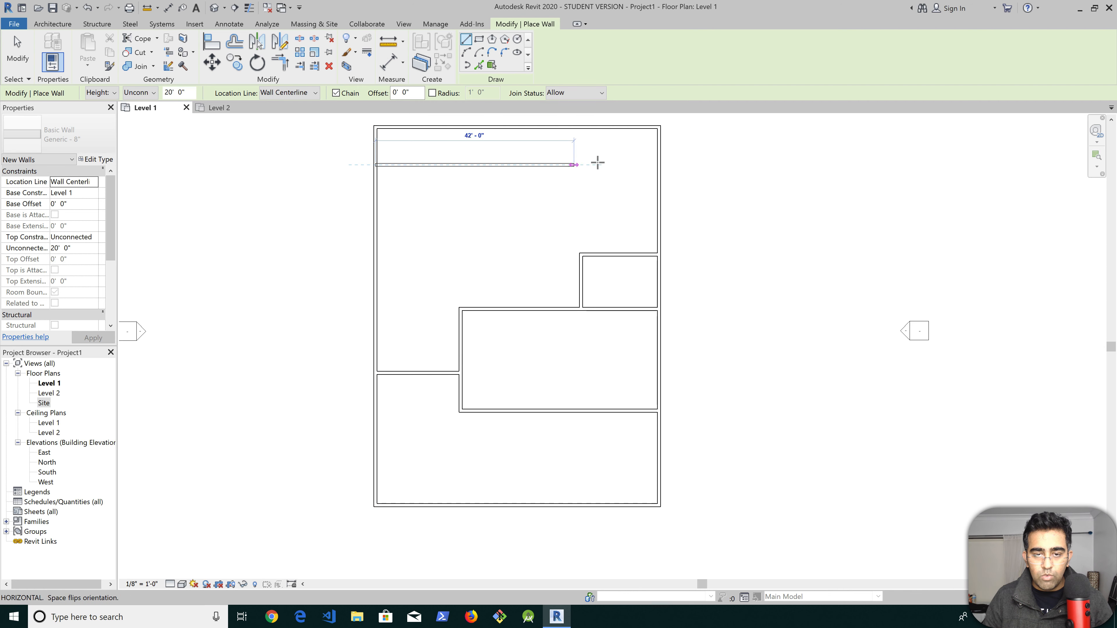
left_click(656, 165)
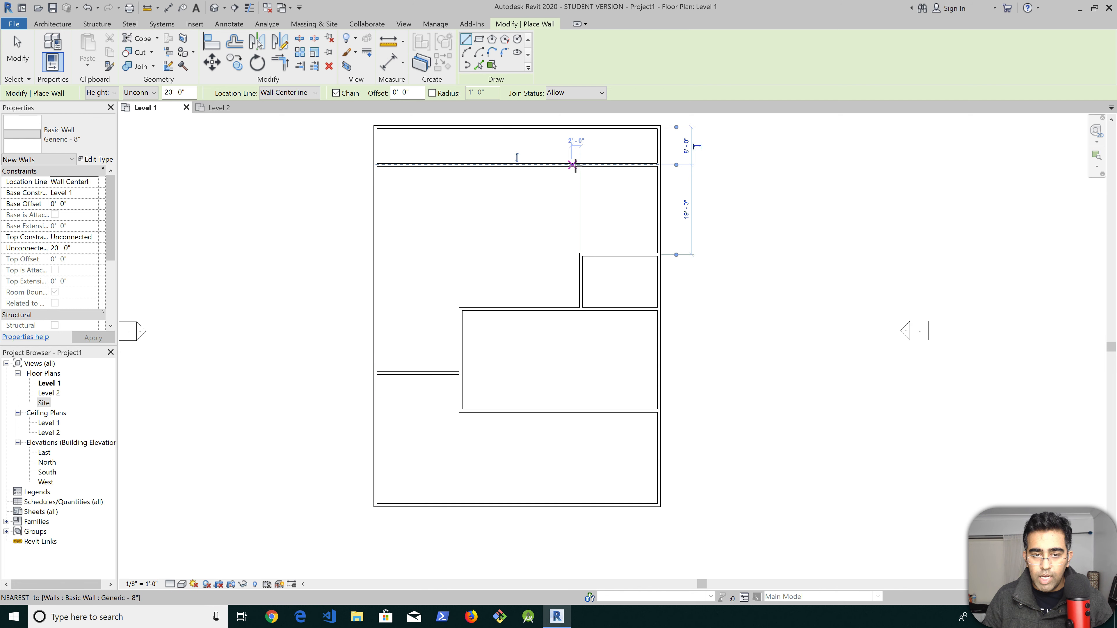
Draw a vertical wall about 19' long from the small right-hand room's upper-left corner up to the full-width horizontal wall
left_click(581, 254)
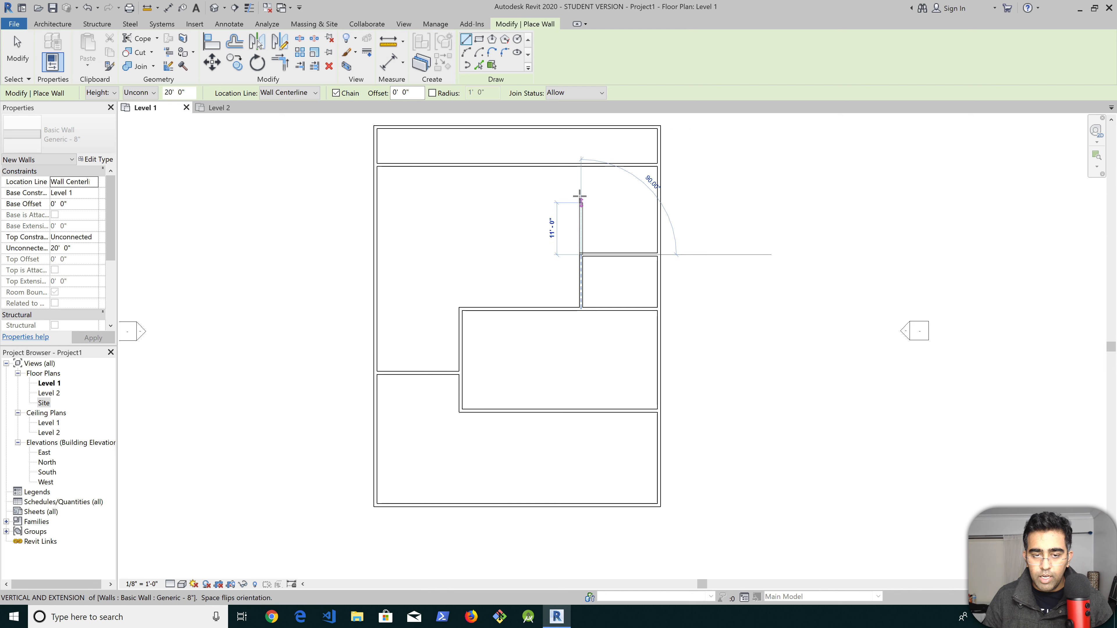
left_click(580, 165)
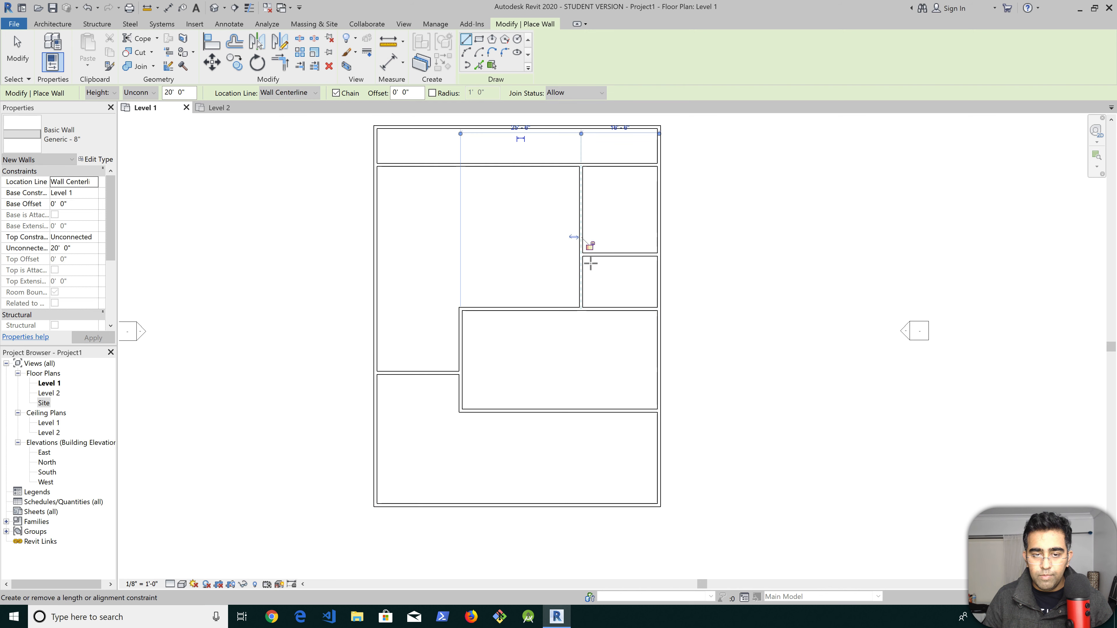
key("Escape")
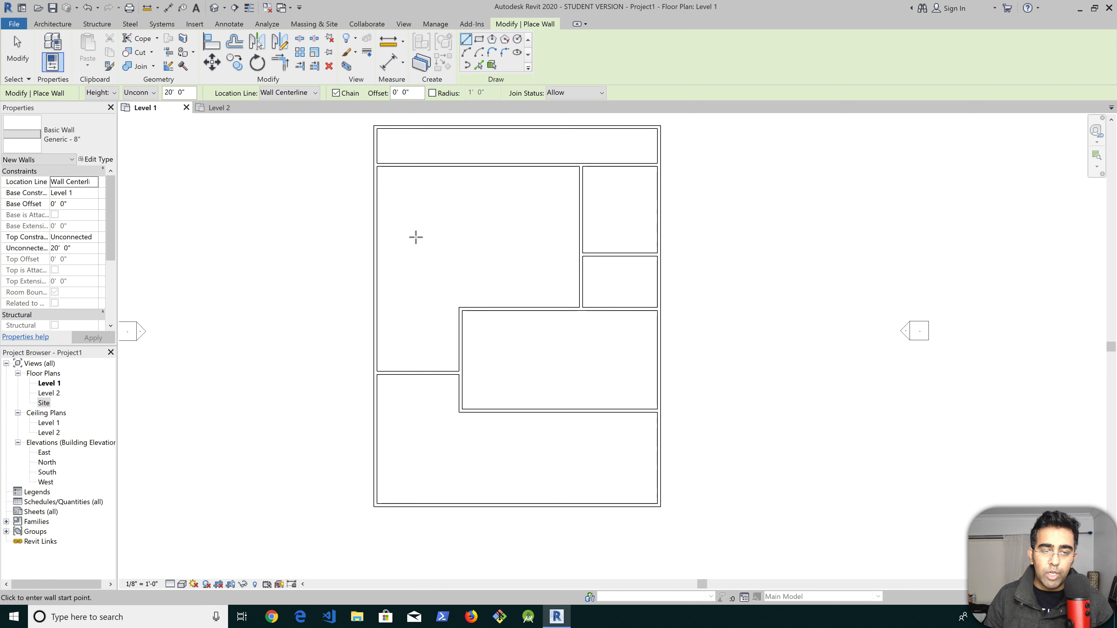
left_click(460, 165)
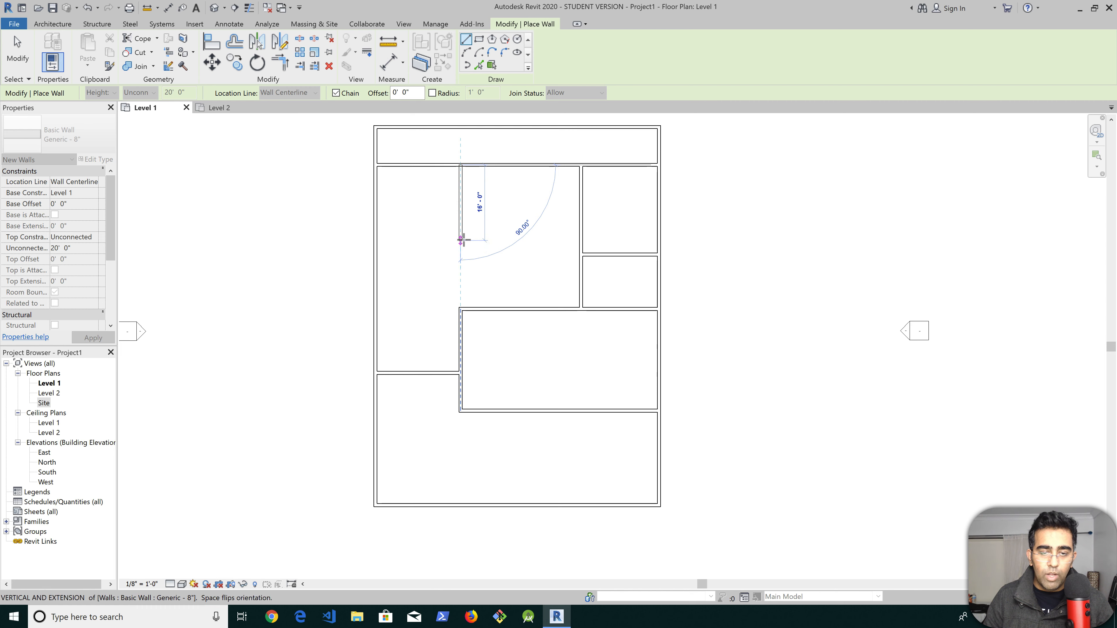
key("Escape")
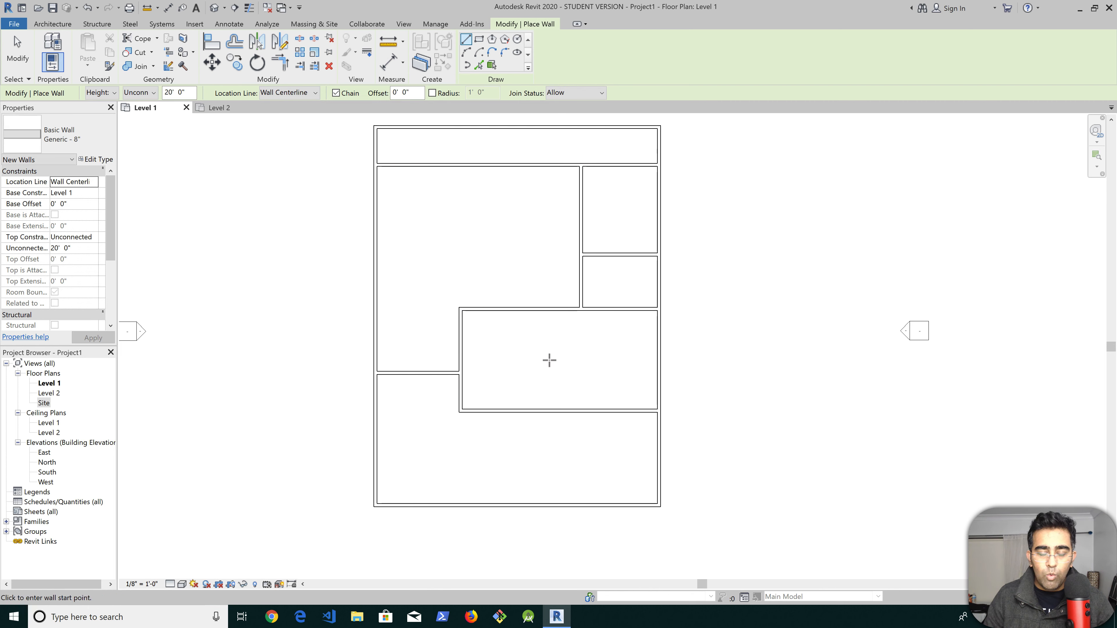
key("Escape")
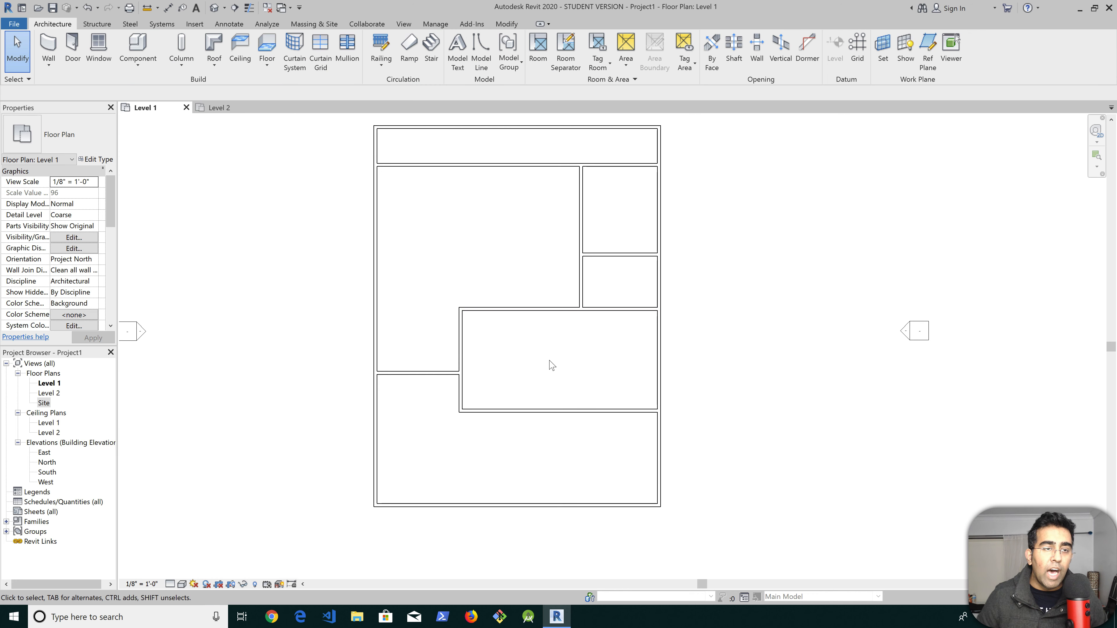
scroll(552, 366, "up", 1)
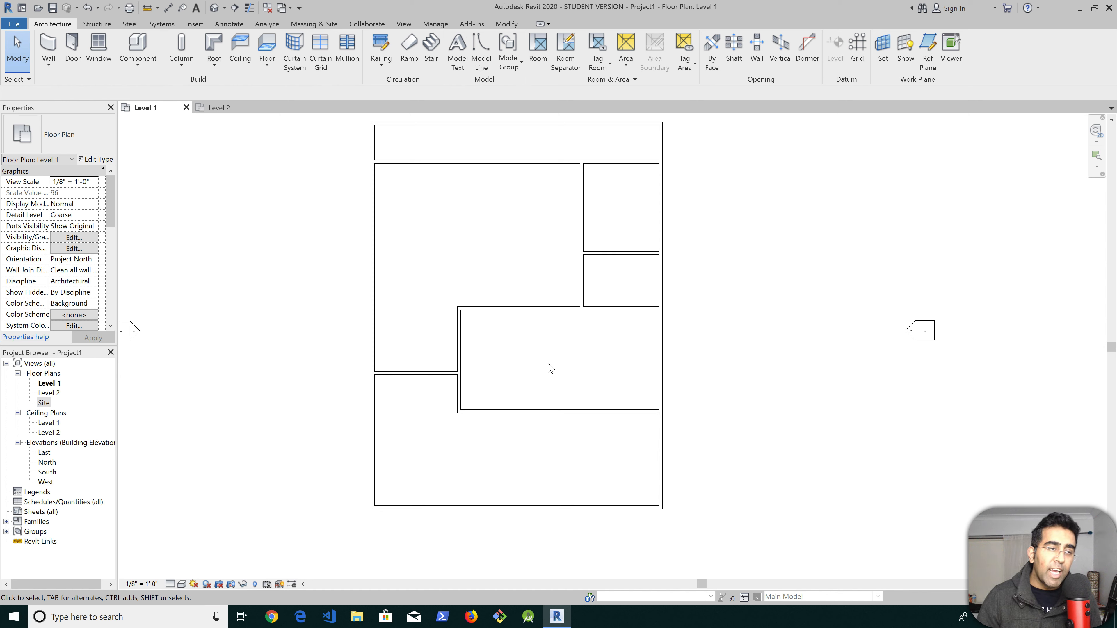
Open the default 3D view of the walls and set its visual style to Shaded
left_click(214, 10)
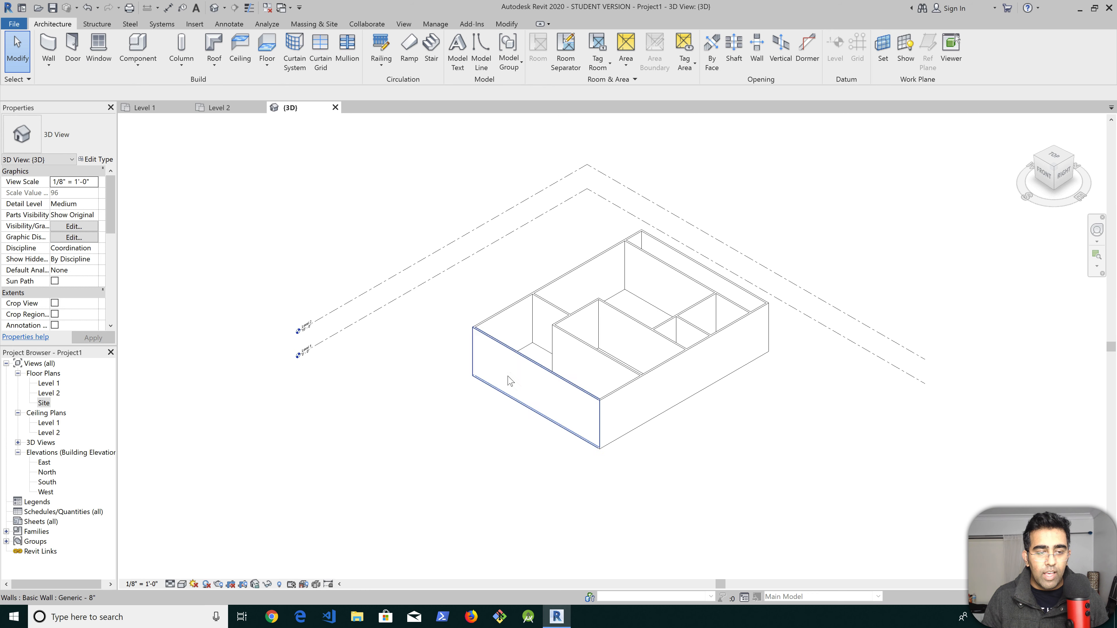
left_click(182, 584)
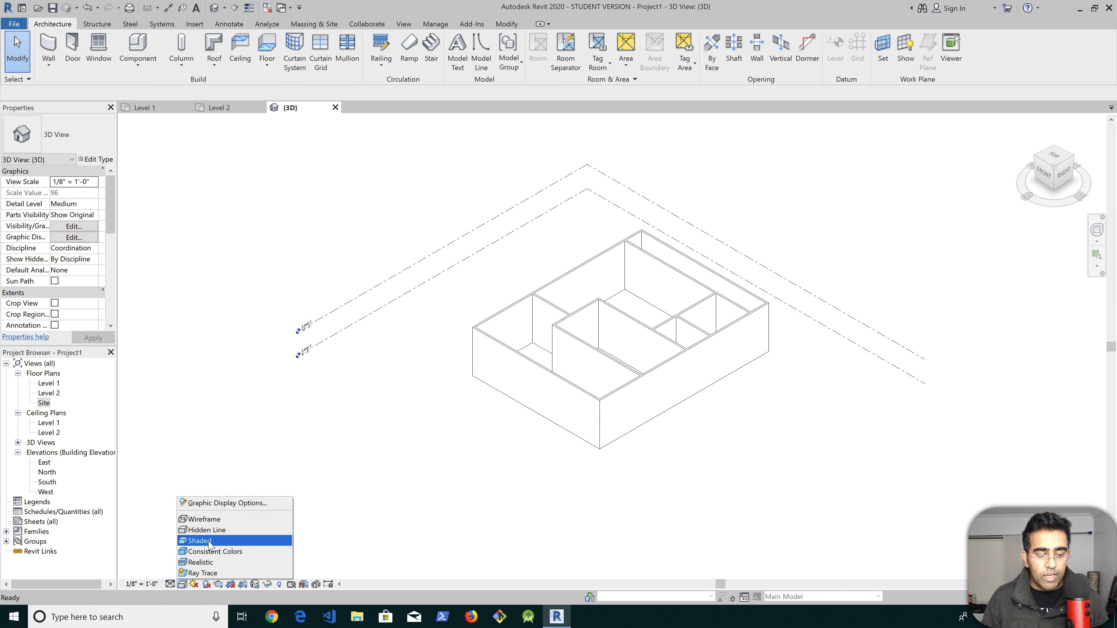
left_click(209, 549)
scroll(656, 377, "up", 2)
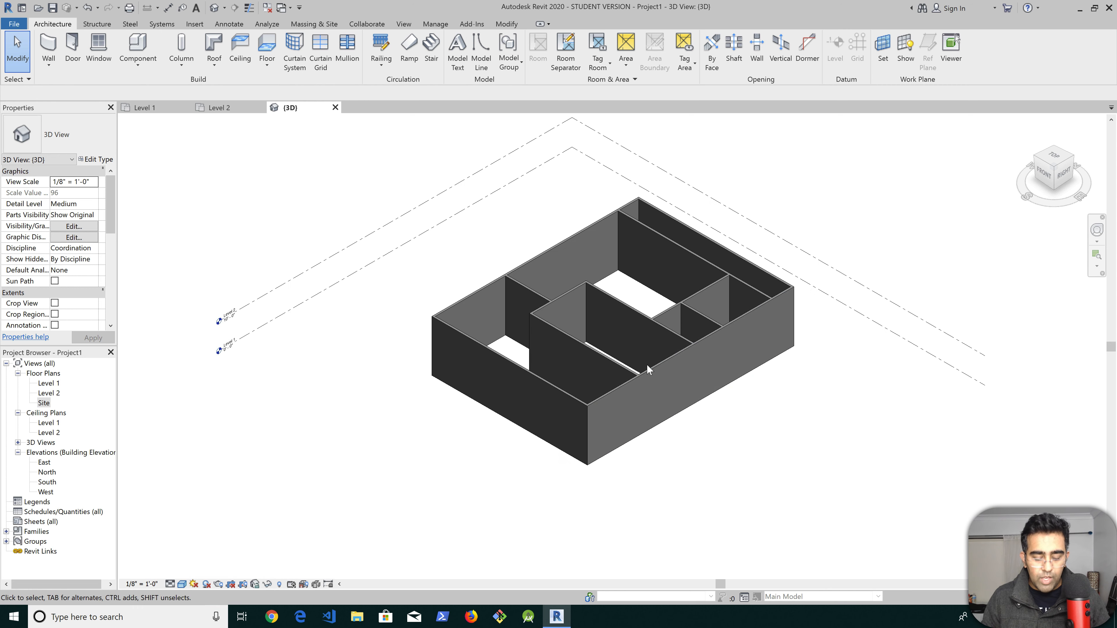
middle_click_drag(648, 372, 641, 389, "shift")
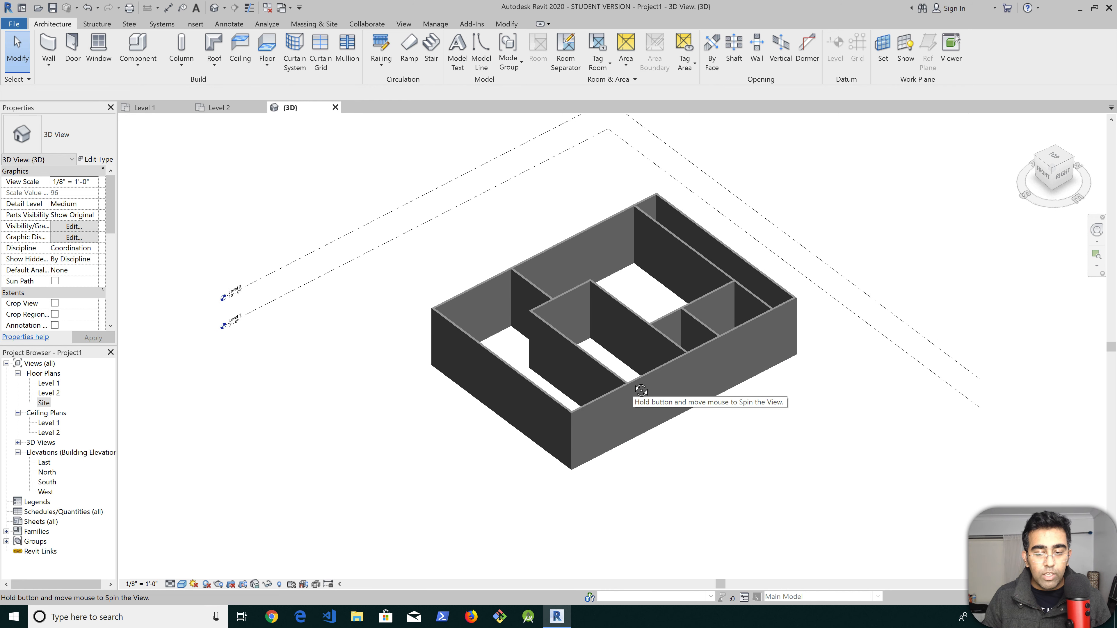
middle_click_drag(641, 389, 679, 354, "shift")
mouse_move(694, 370)
middle_mouse_down("shift")
mouse_move(680, 469)
mouse_move(673, 437)
mouse_move(696, 491)
mouse_move(672, 377)
middle_mouse_up("shift")
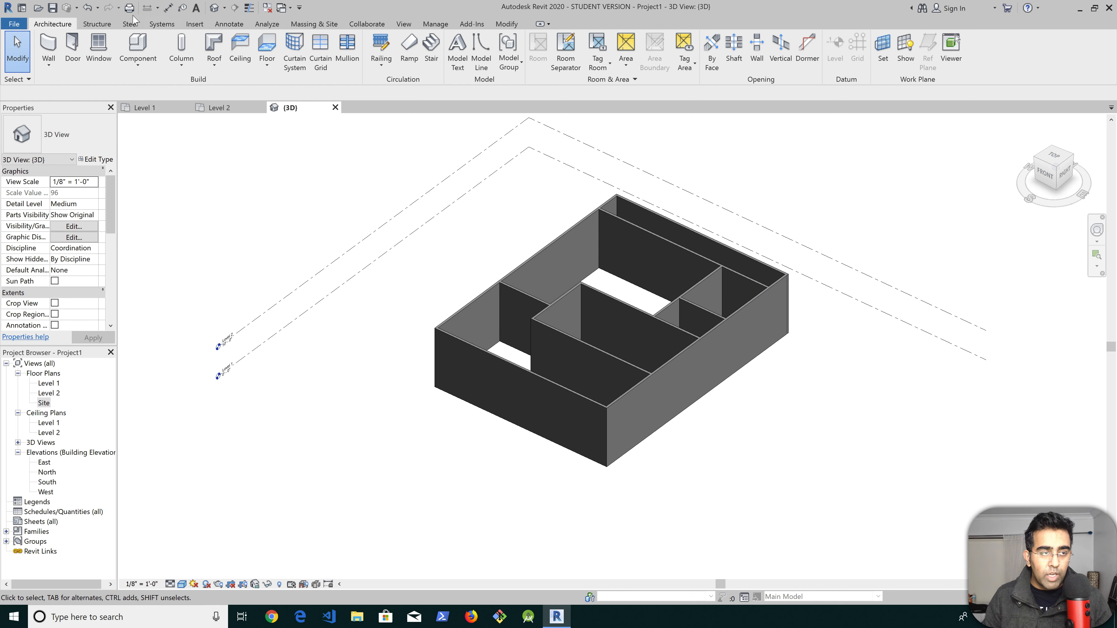
Return to the Level 1 floor plan and open the East building elevation
left_click(224, 8)
left_click(239, 199)
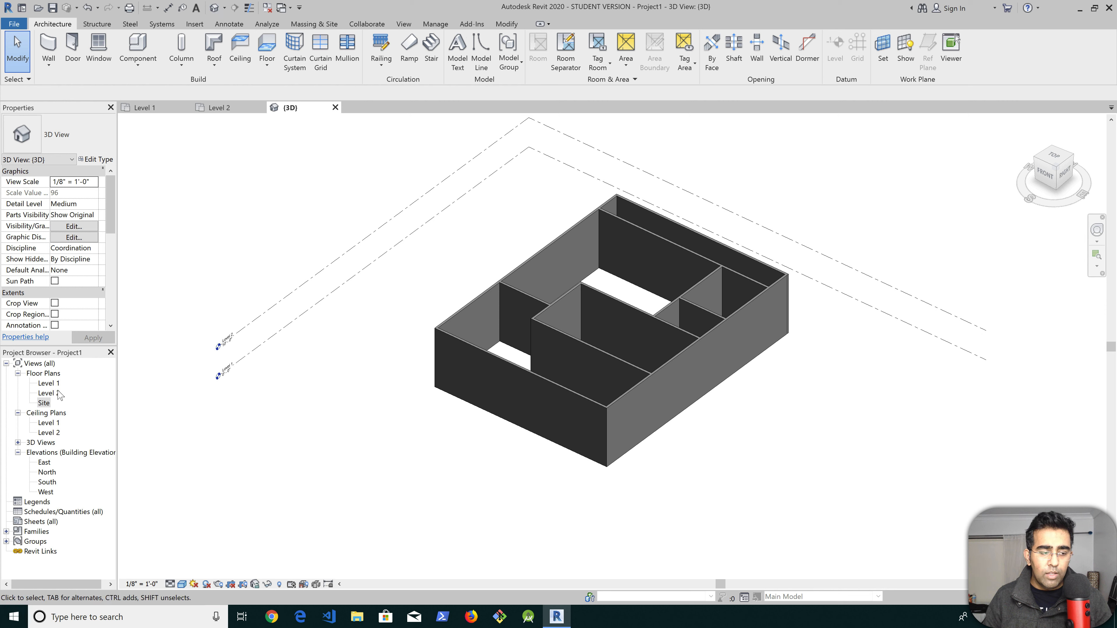
double_click(51, 384)
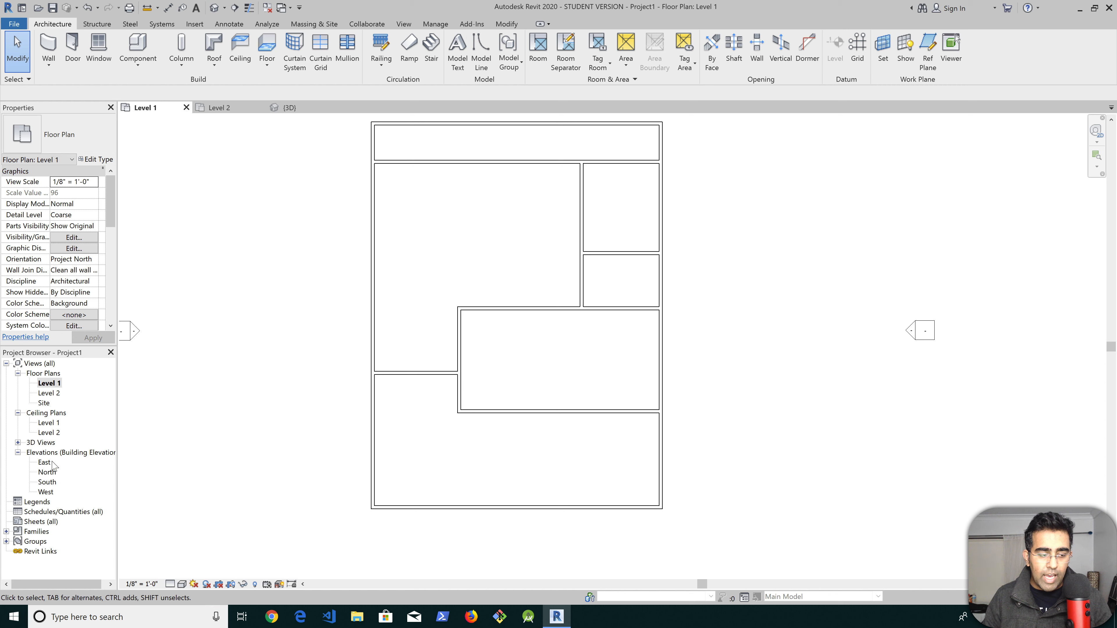
double_click(46, 462)
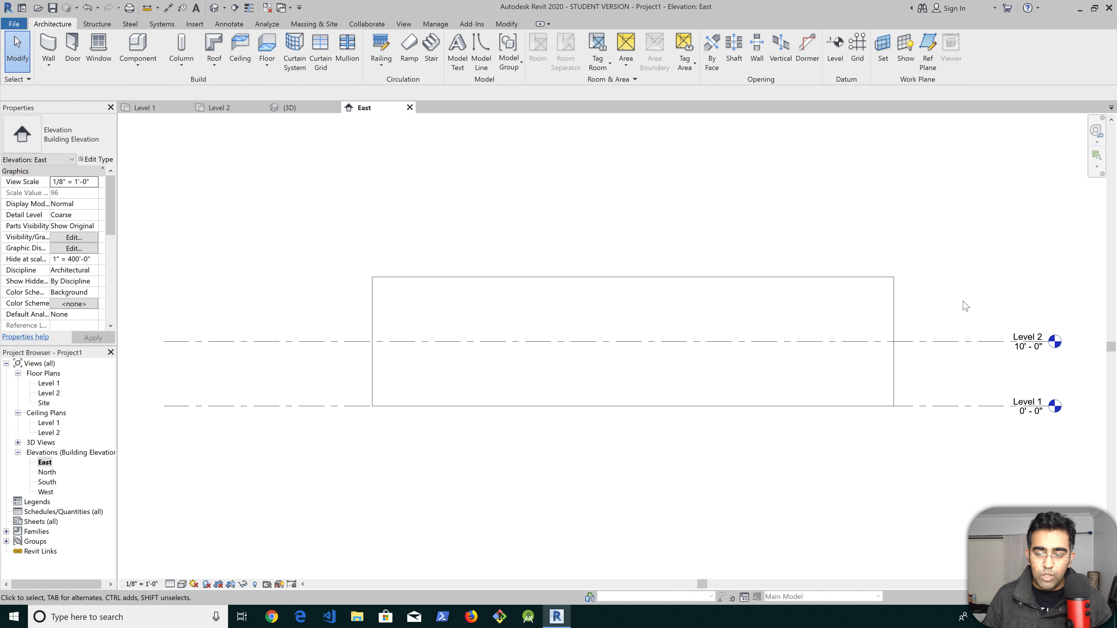
Select all the walls in the East elevation, widen the Properties palette, and set their Top Constraint to Up to level: Level 2
left_click_drag(915, 276, 336, 298)
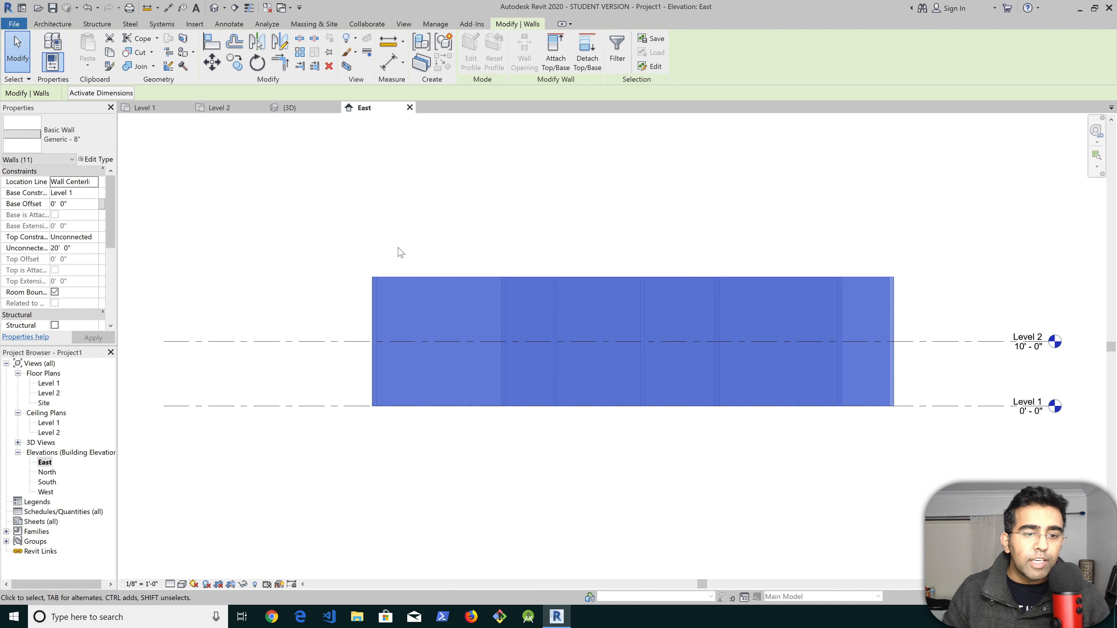
left_click(941, 260)
left_click_drag(933, 249, 342, 294)
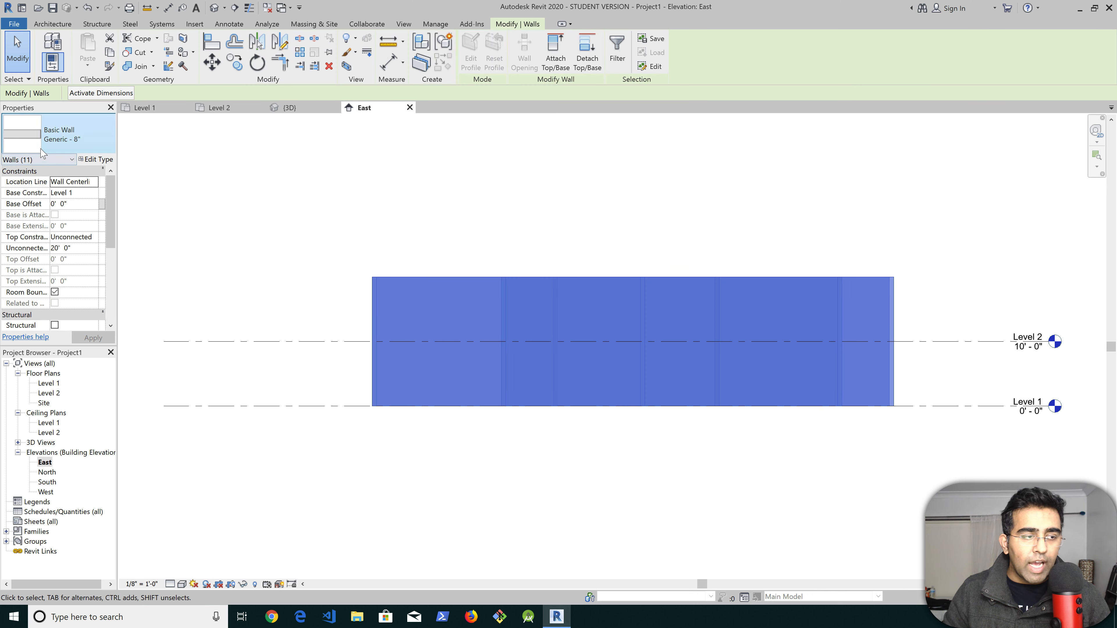
left_click(25, 163)
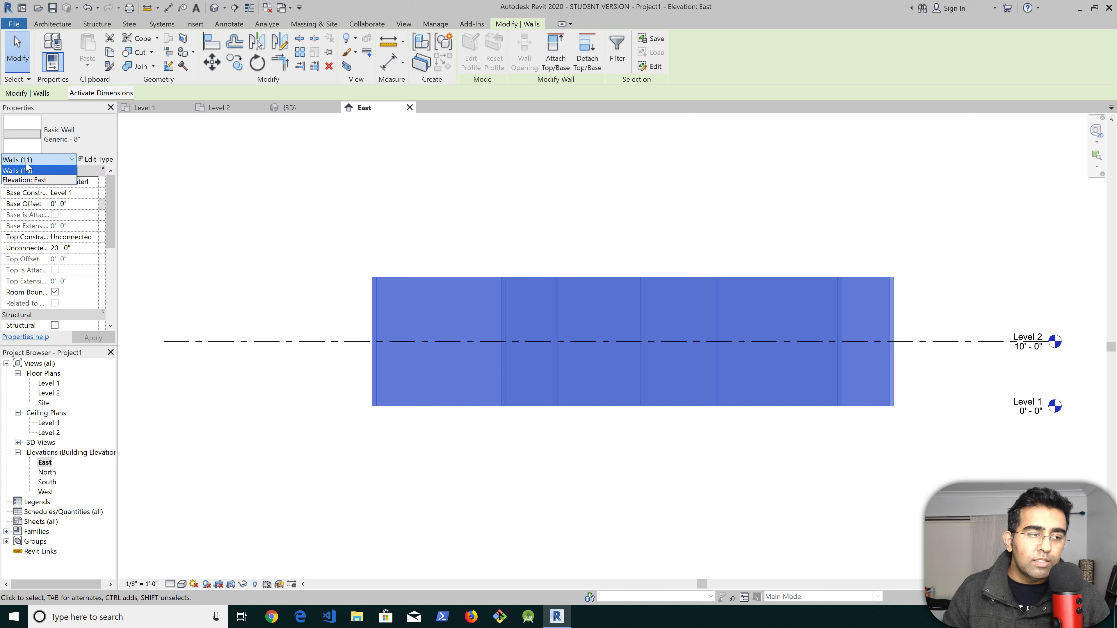
left_click(33, 161)
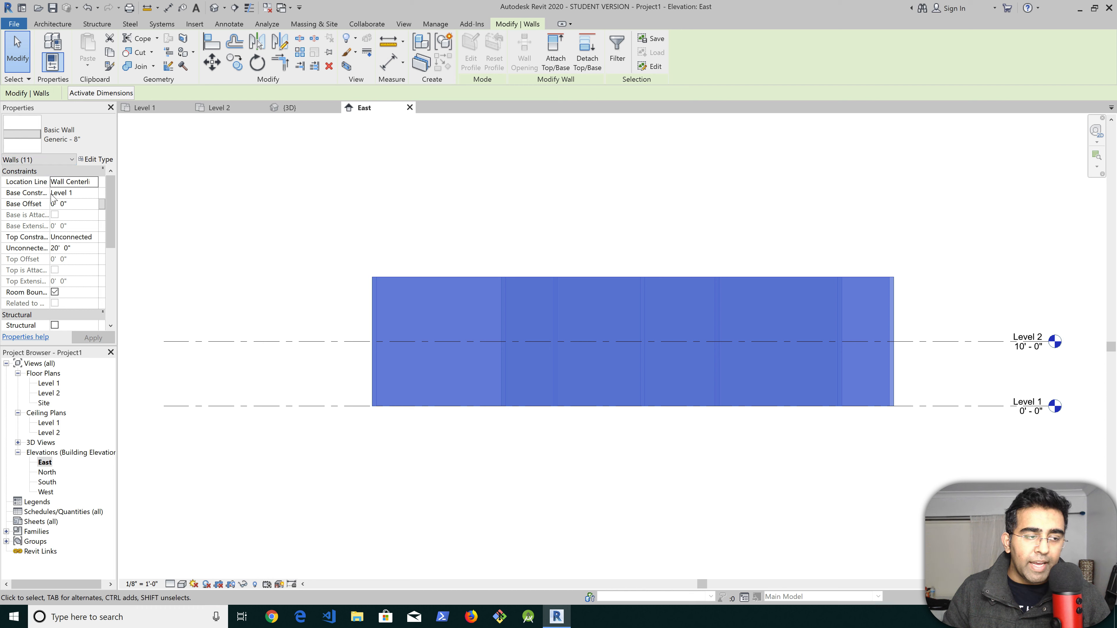
left_click(71, 193)
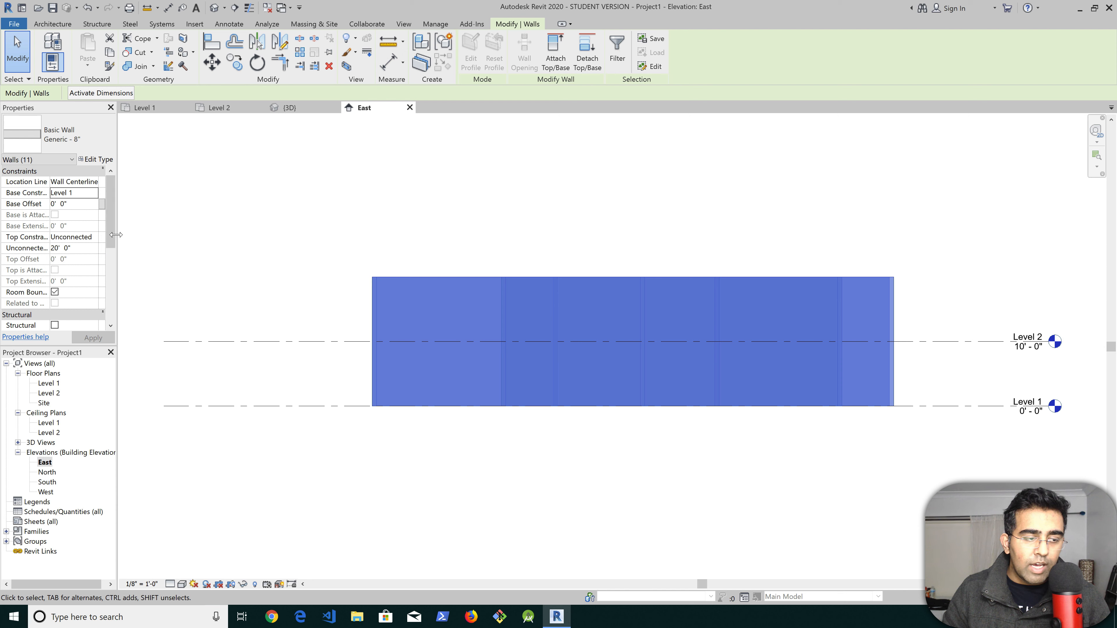
left_click_drag(117, 240, 180, 238)
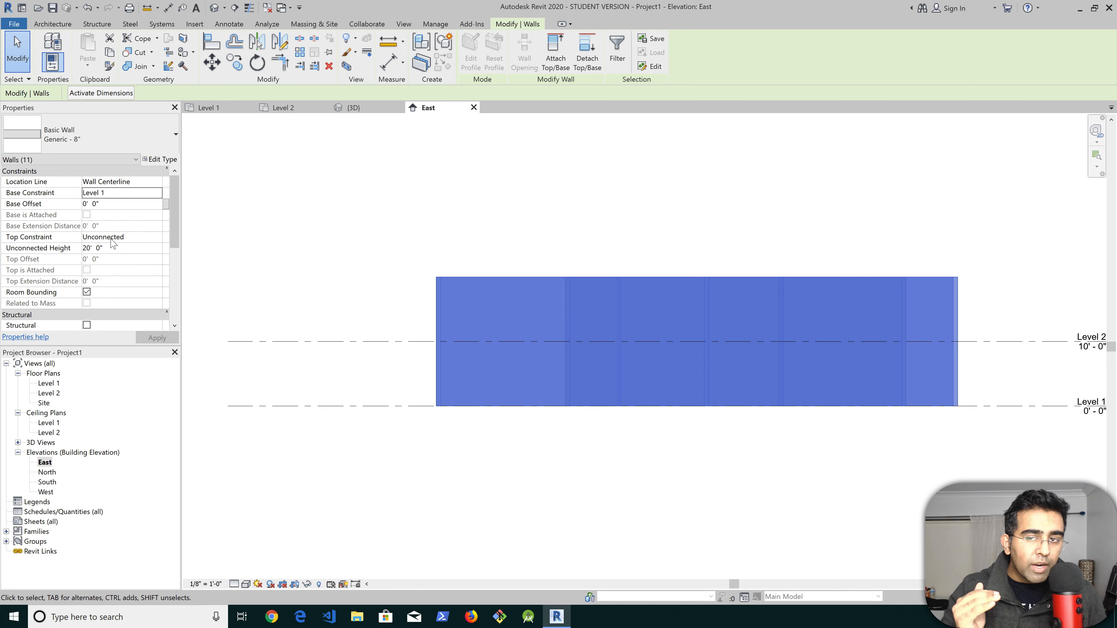
left_click(120, 237)
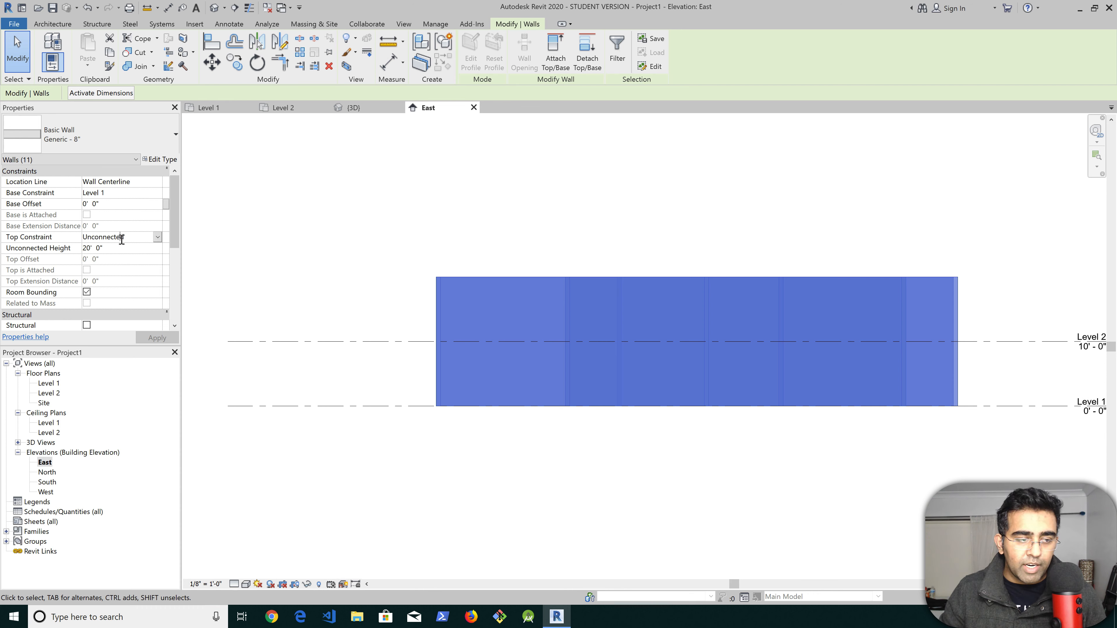
left_click(157, 238)
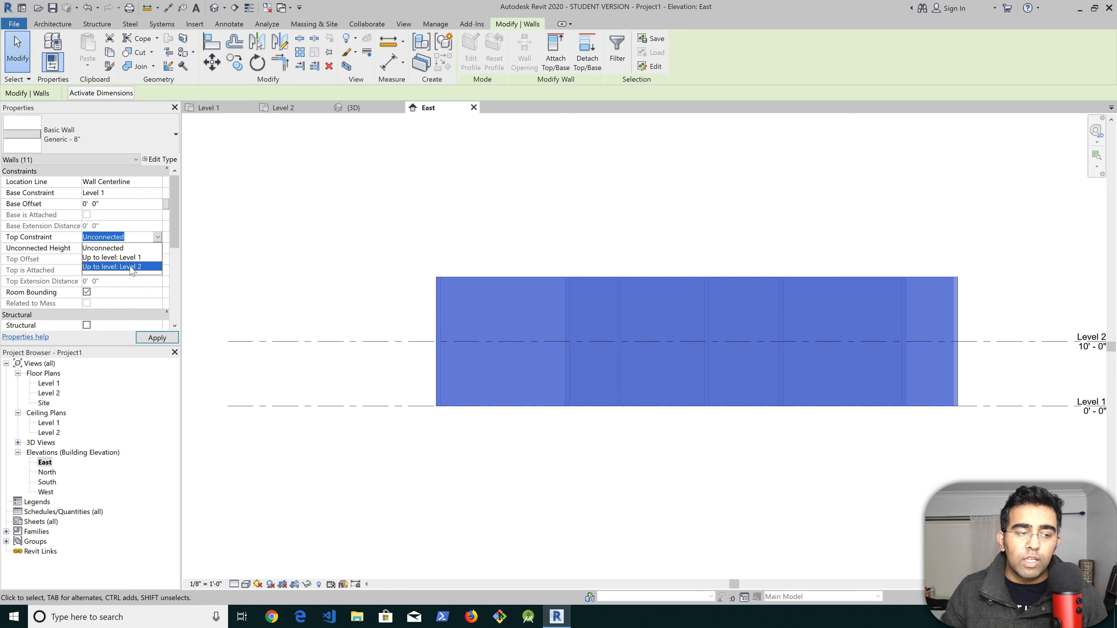
left_click(127, 267)
left_click(156, 338)
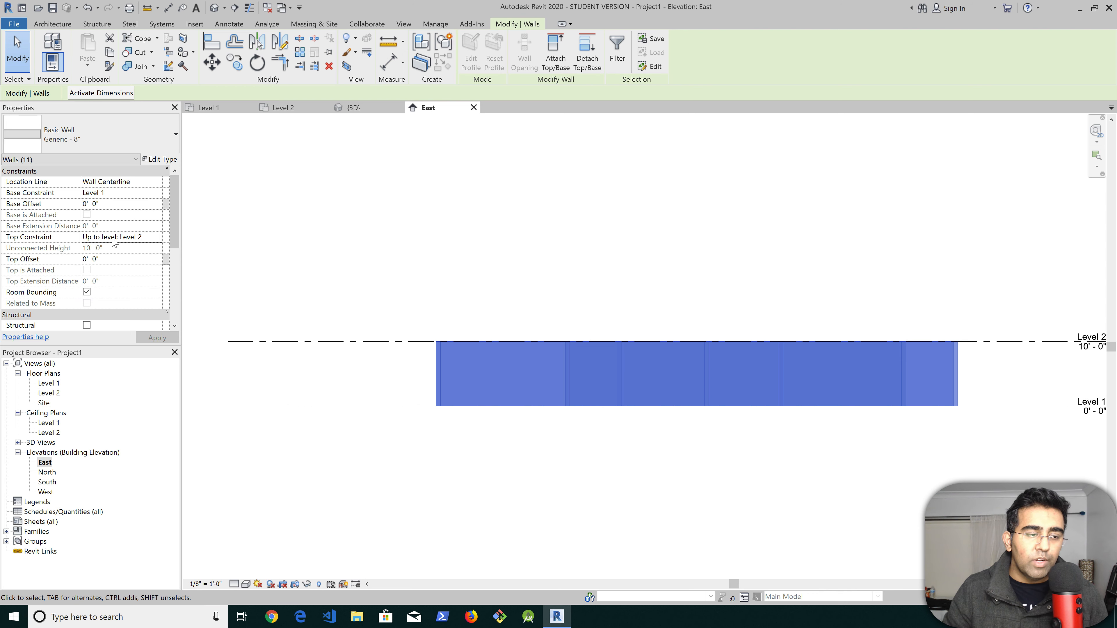
left_click(560, 236)
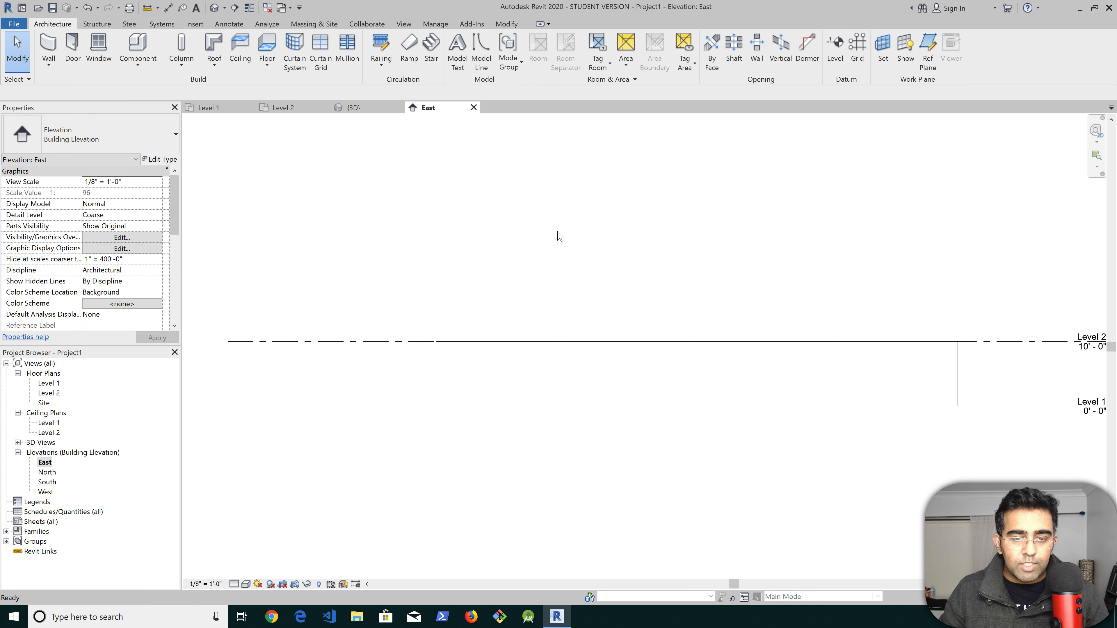
Save the project as Project1 in Documents and close the East, 3D and Level 2 views
key("ctrl+s")
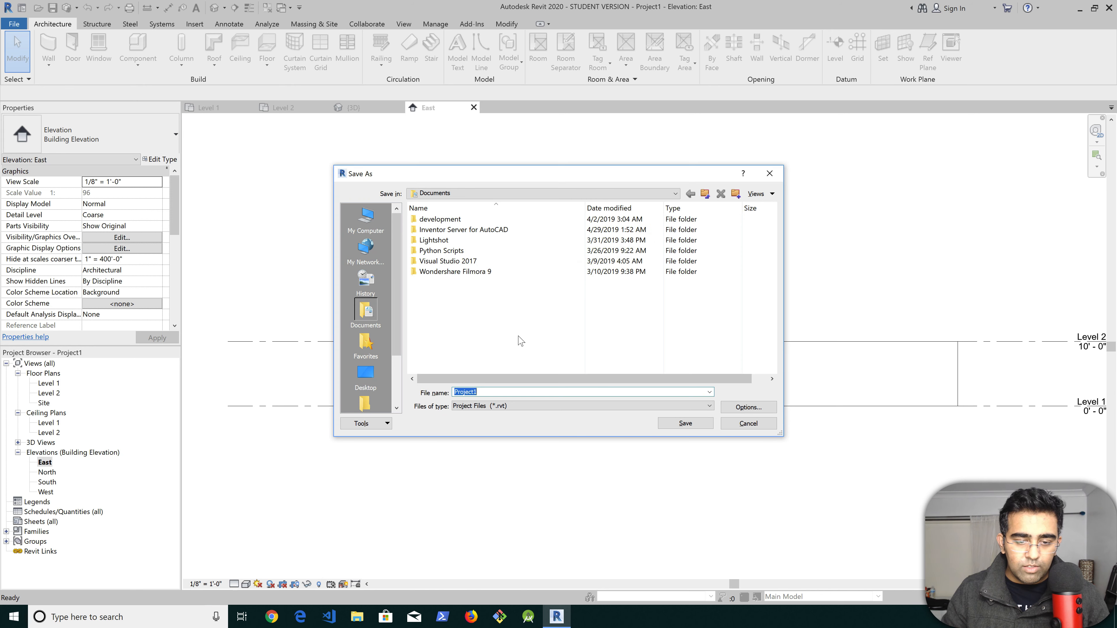
left_click(685, 423)
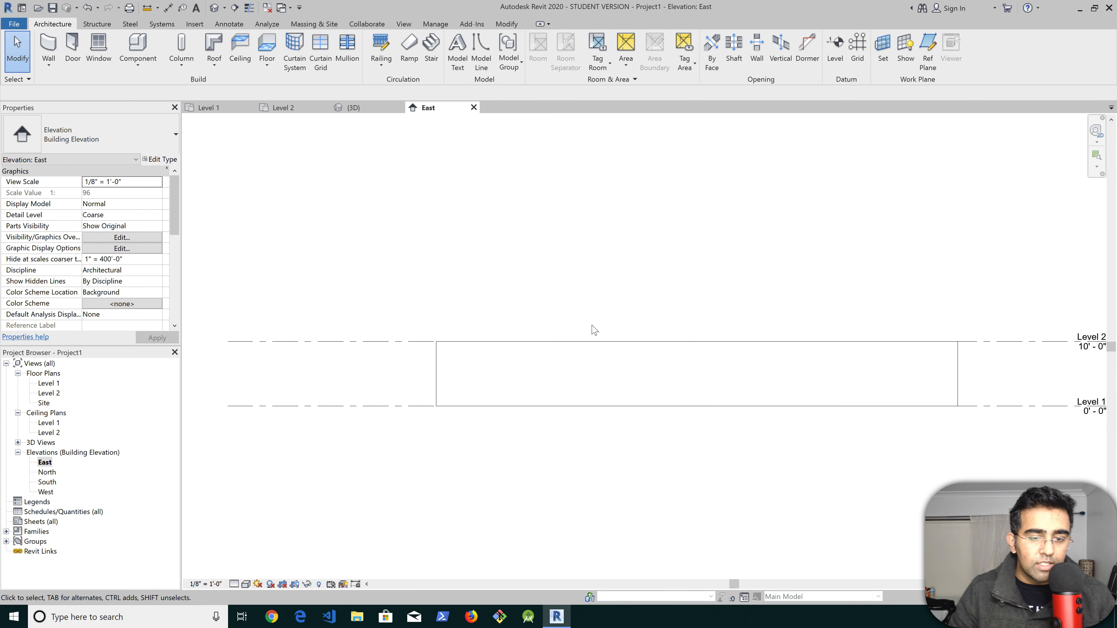
left_click(473, 107)
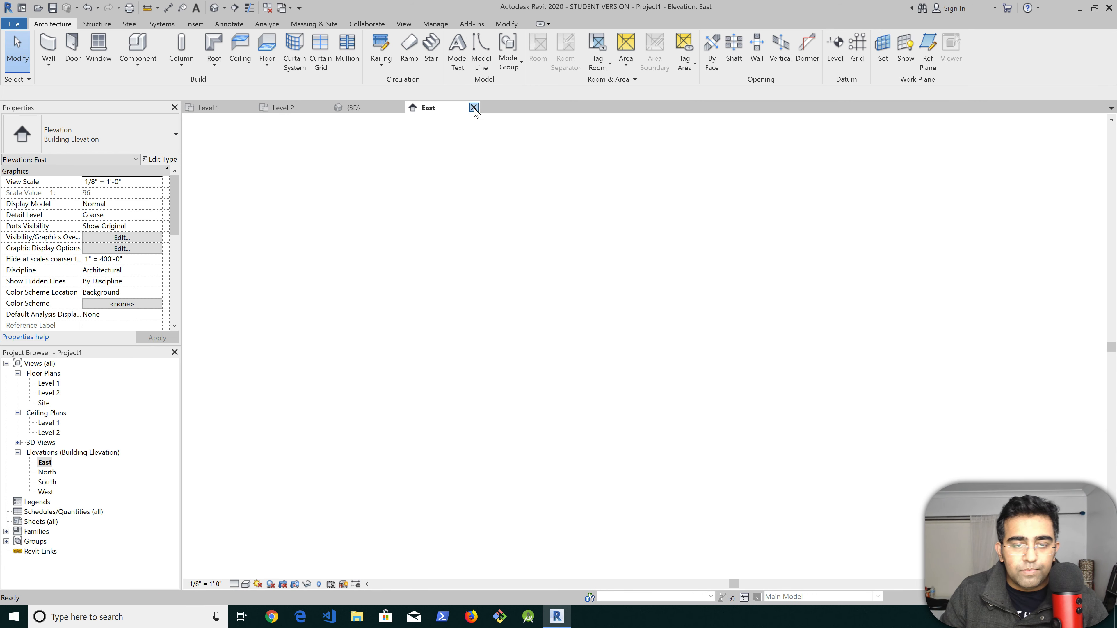
left_click(399, 107)
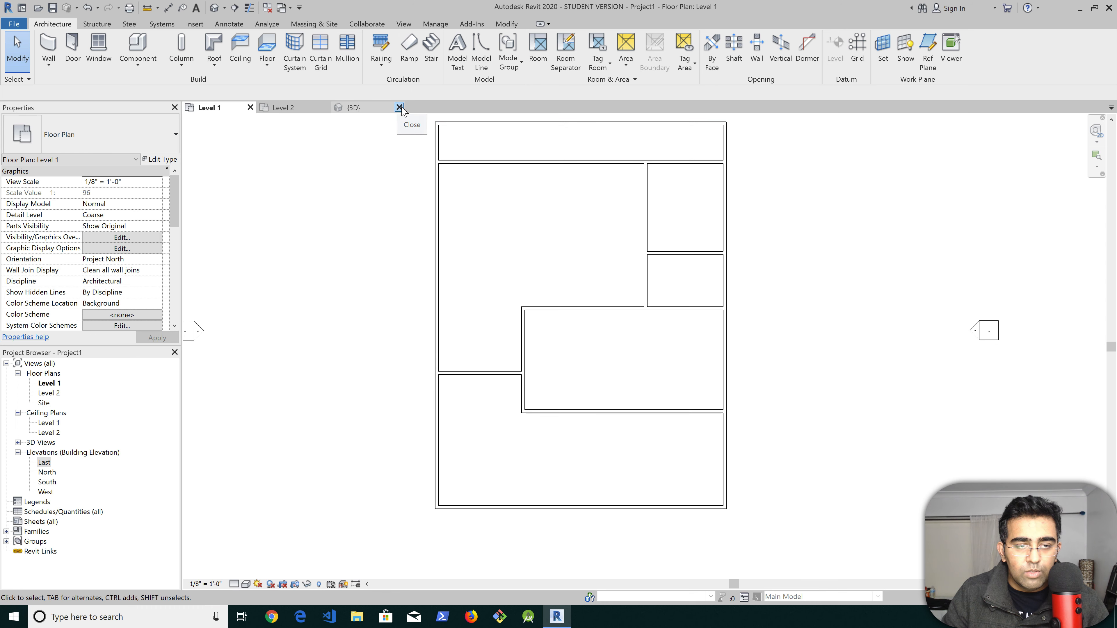
left_click(325, 108)
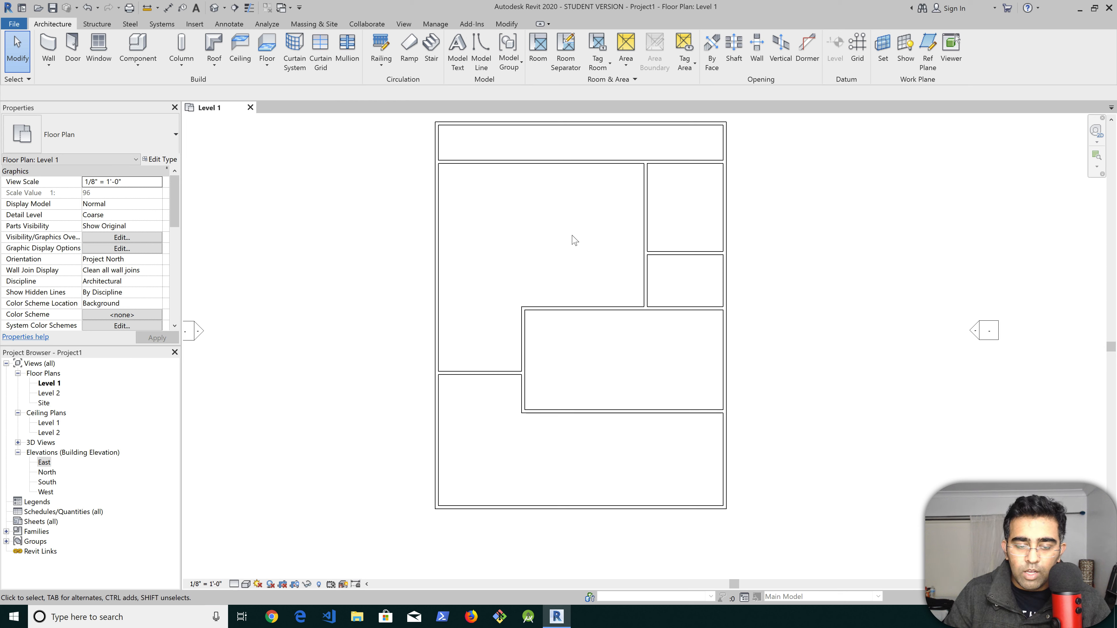
left_click(474, 510)
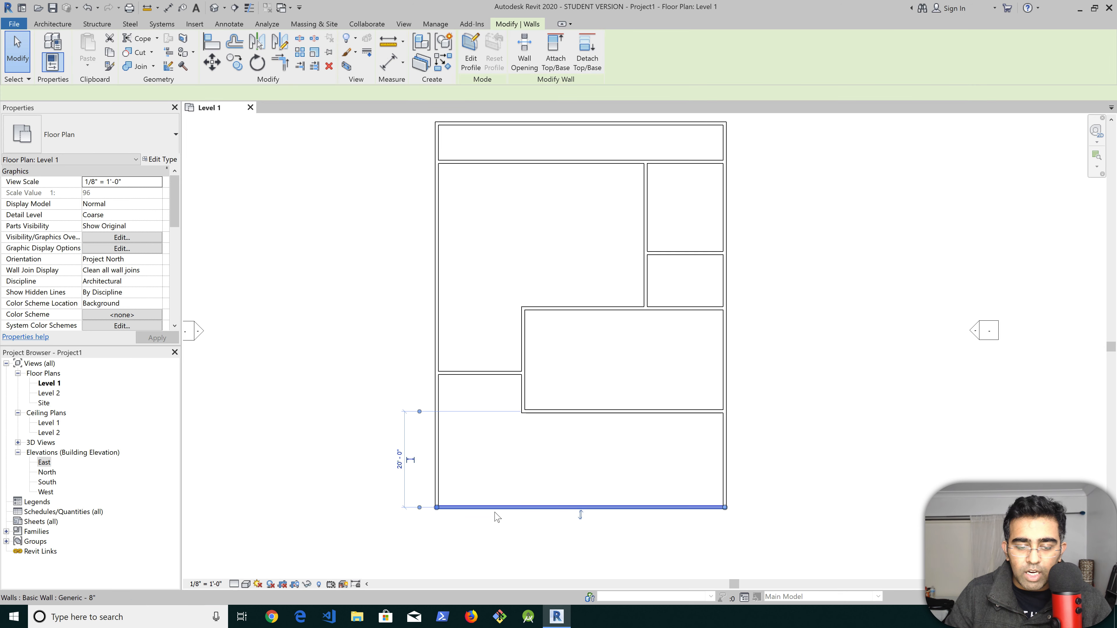
left_click(321, 369)
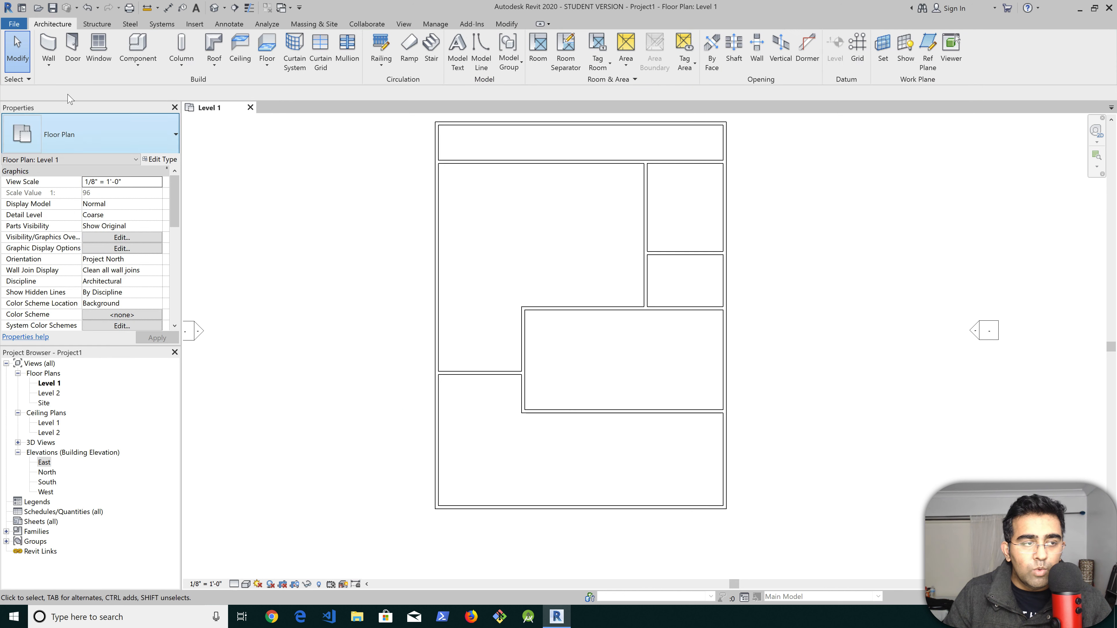
left_click(73, 47)
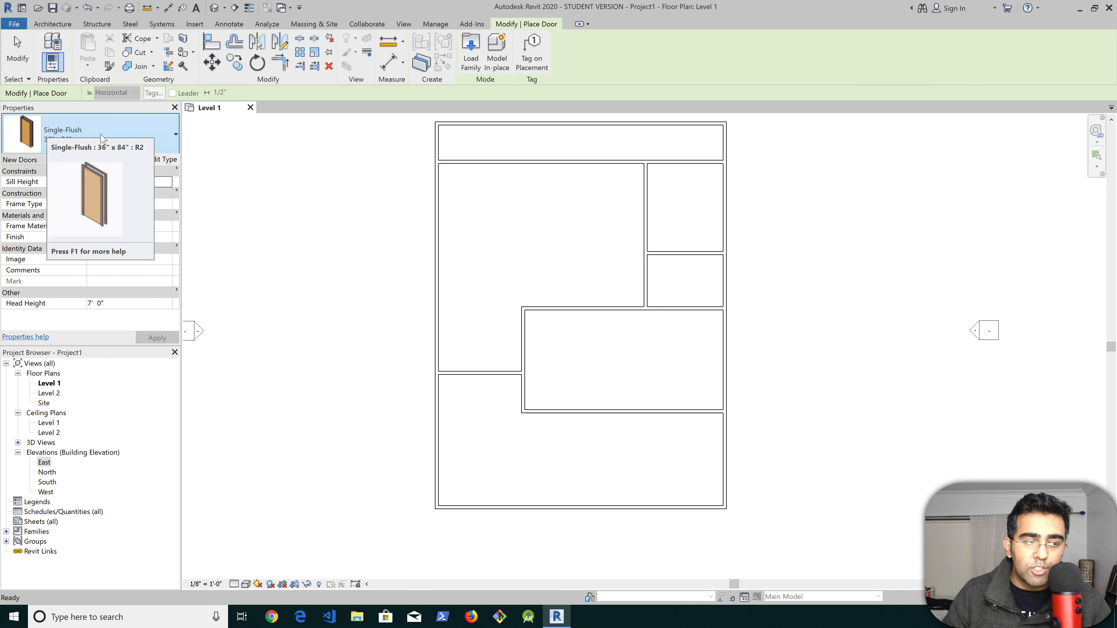
key("Escape")
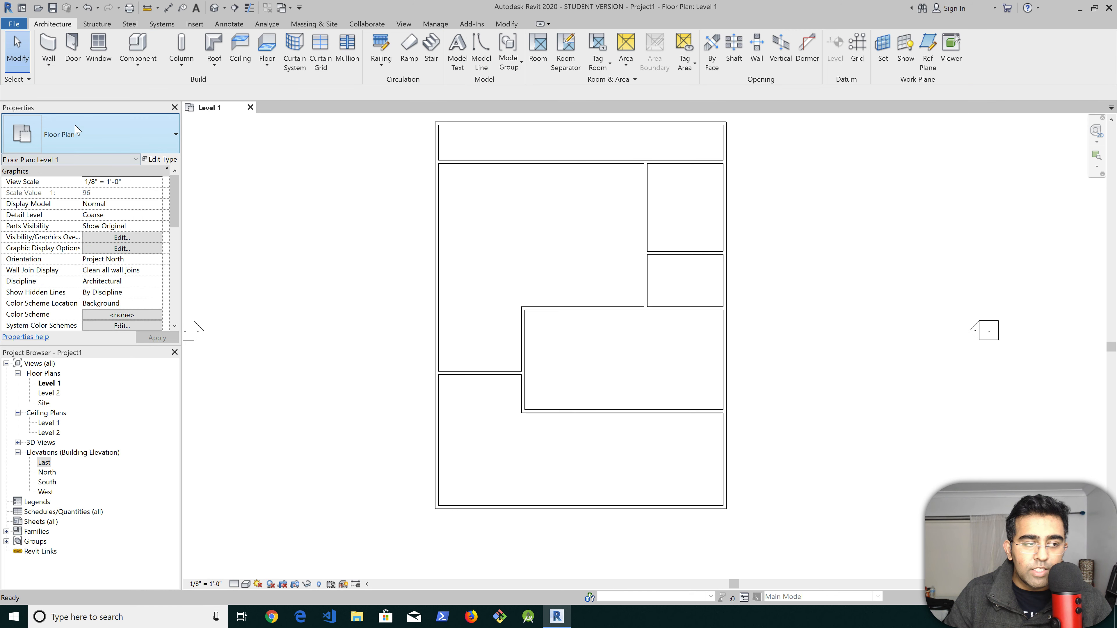
Examine the wall types available to the Wall tool, from the basic exterior and interior types to the curtain and stacked walls
left_click(51, 51)
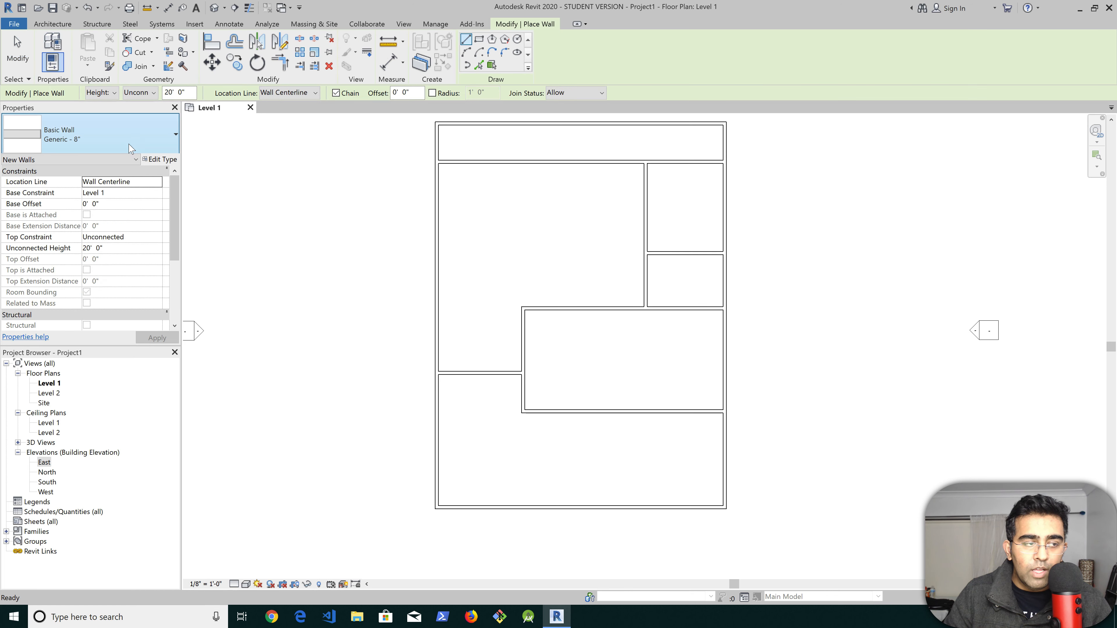
left_click(97, 134)
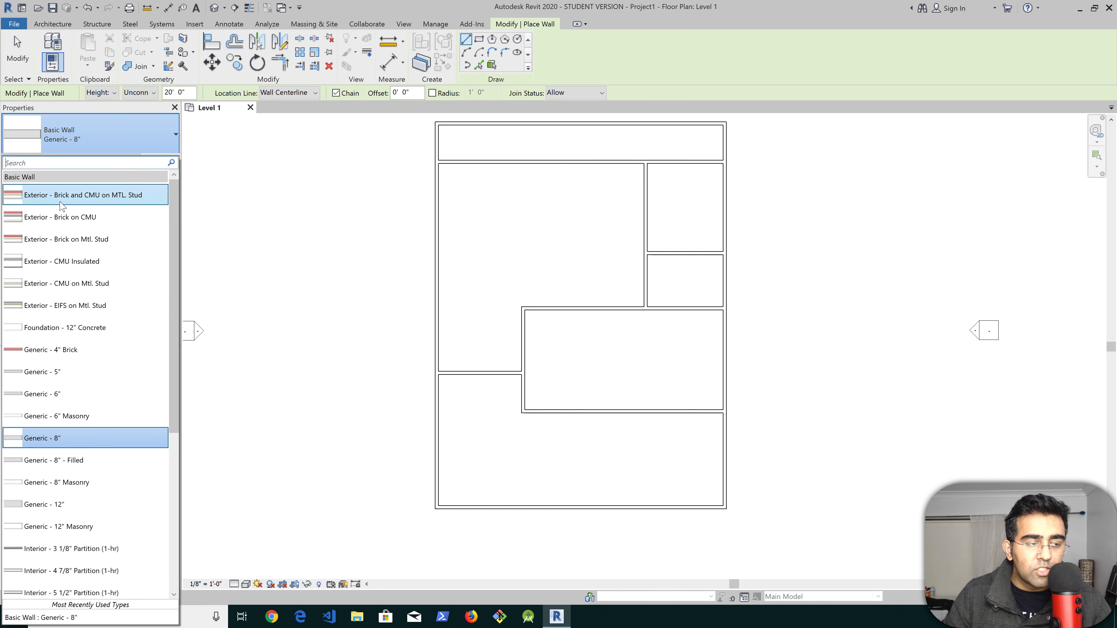
scroll(78, 357, "down", 1)
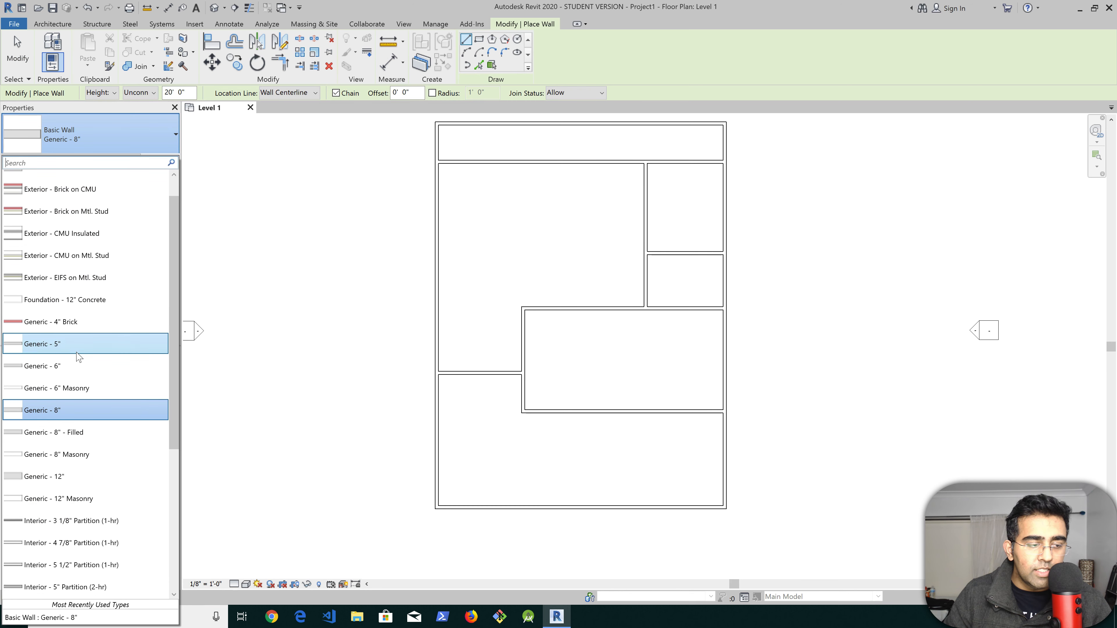
scroll(80, 344, "down", 2)
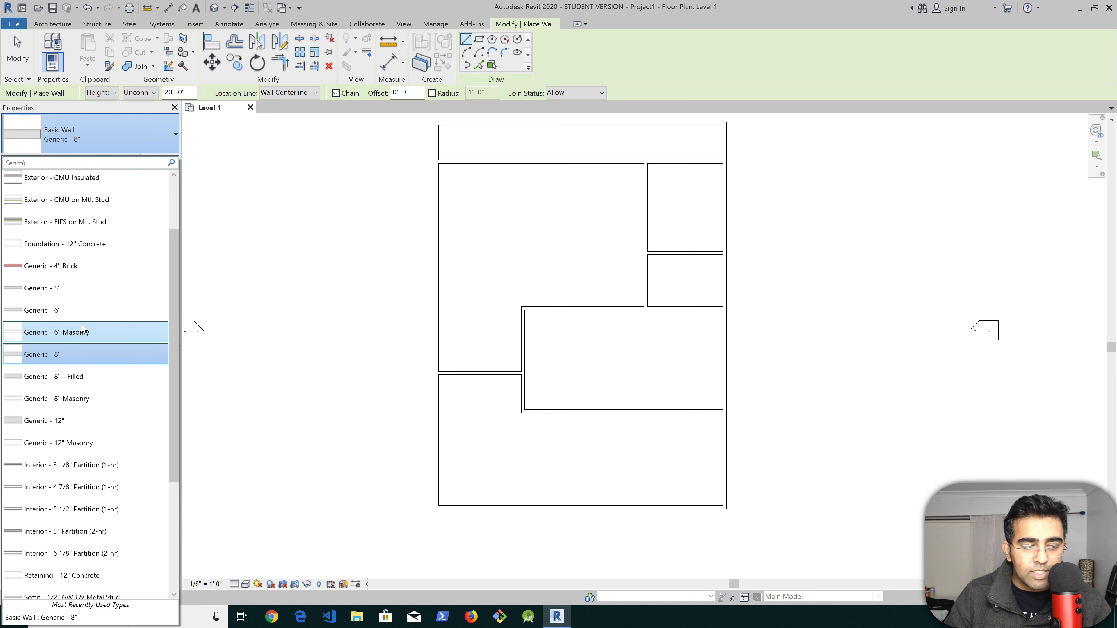
scroll(90, 383, "down", 3)
scroll(90, 402, "down", 1)
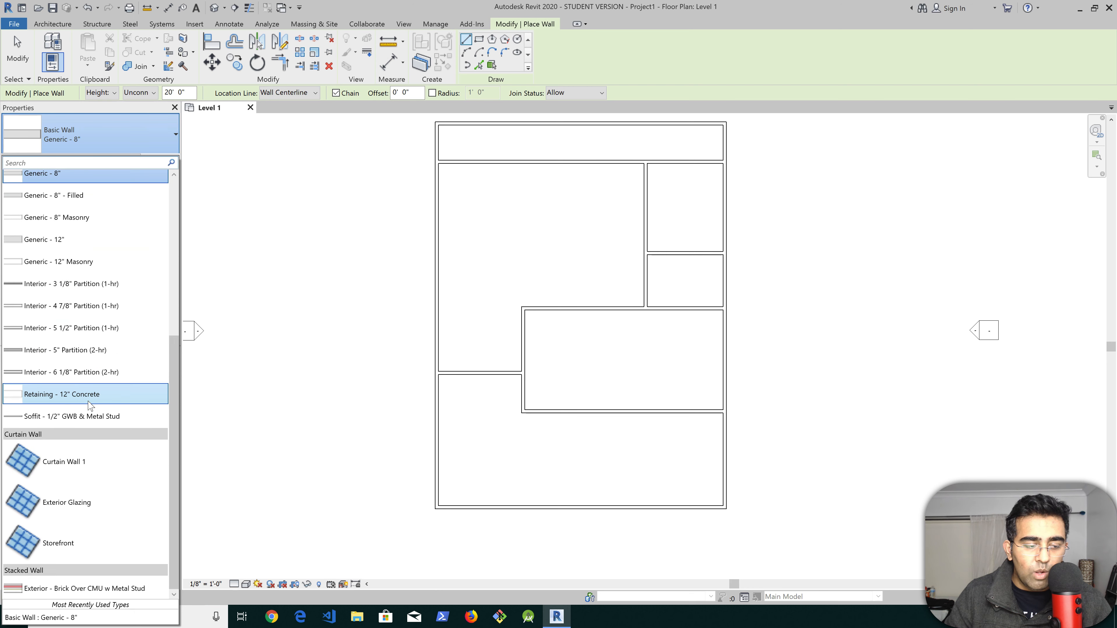
mouse_move(103, 470)
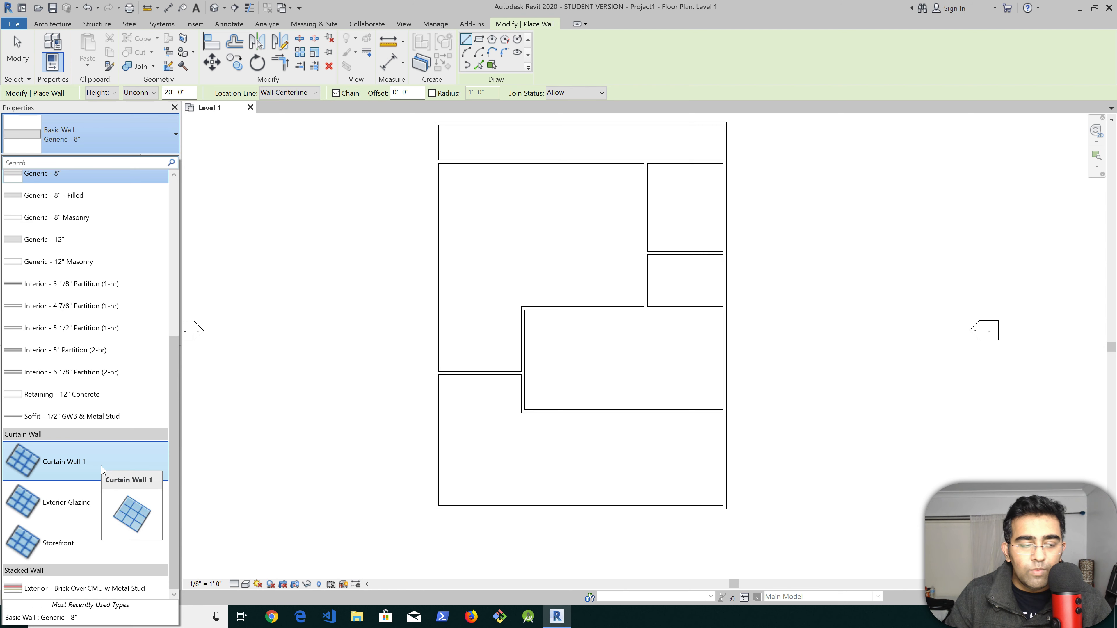
scroll(74, 311, "up", 3)
scroll(73, 310, "up", 1)
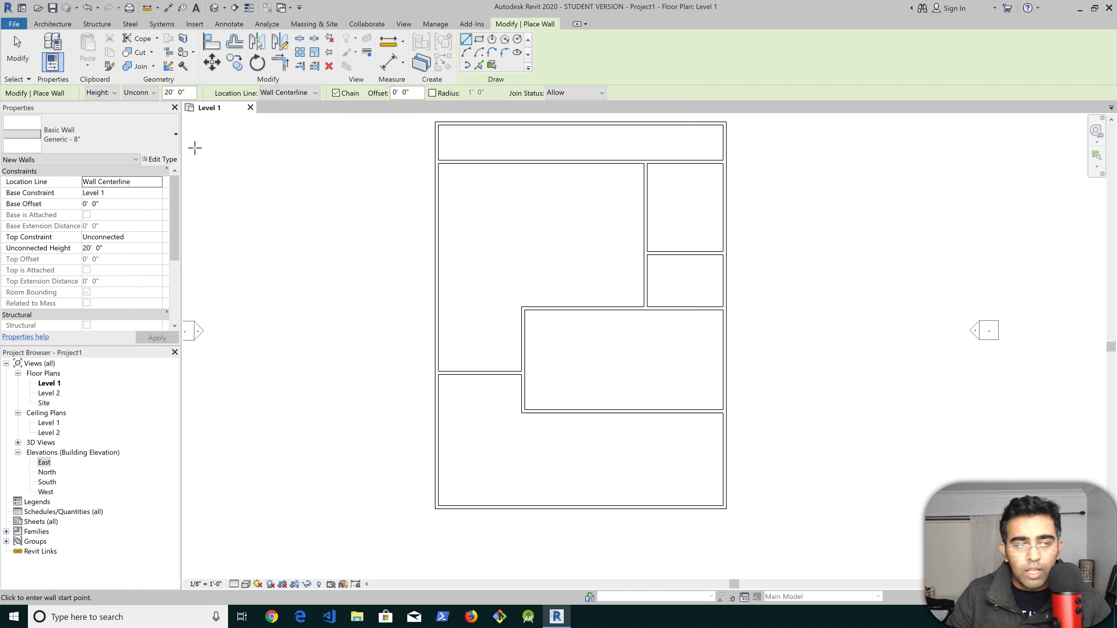
key("Escape")
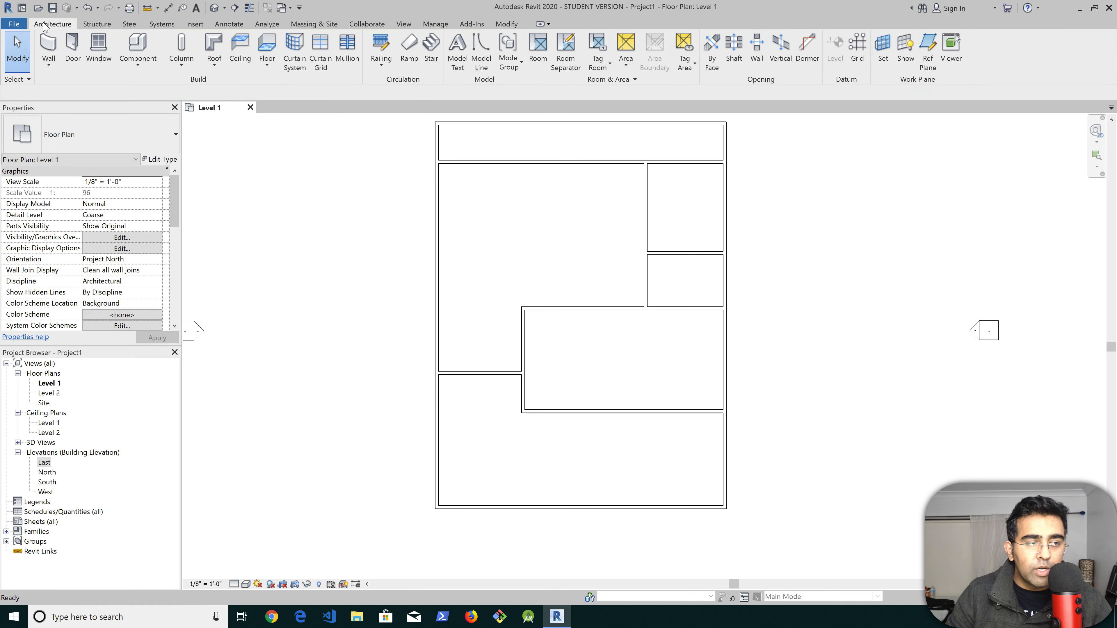
Start the Door tool, check the available door types, and browse to the Residential door families for loading
left_click(73, 46)
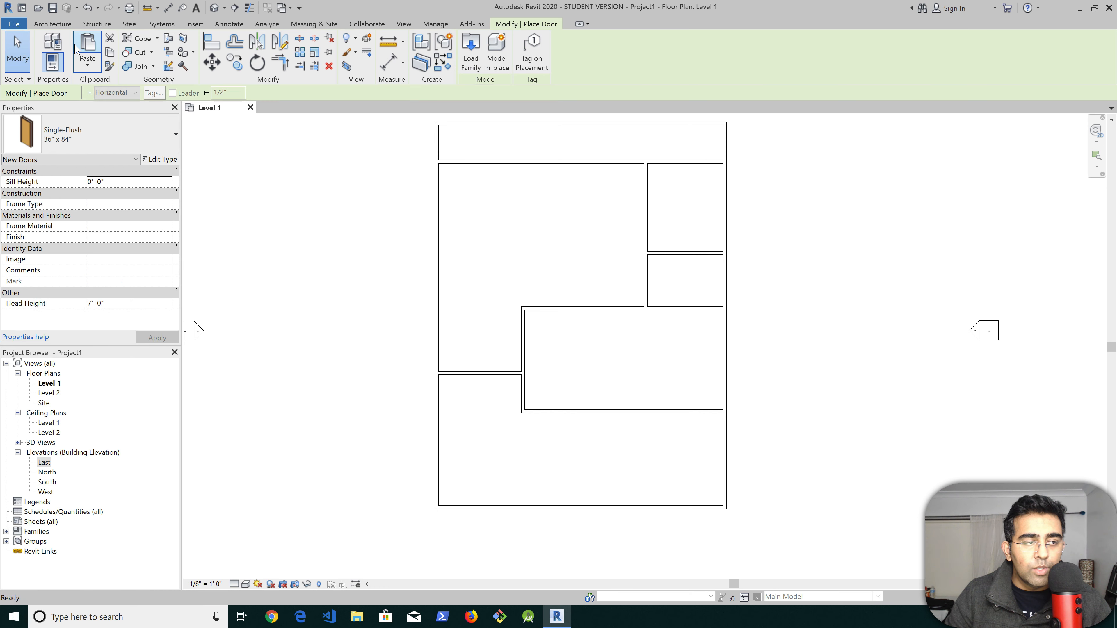
left_click(107, 131)
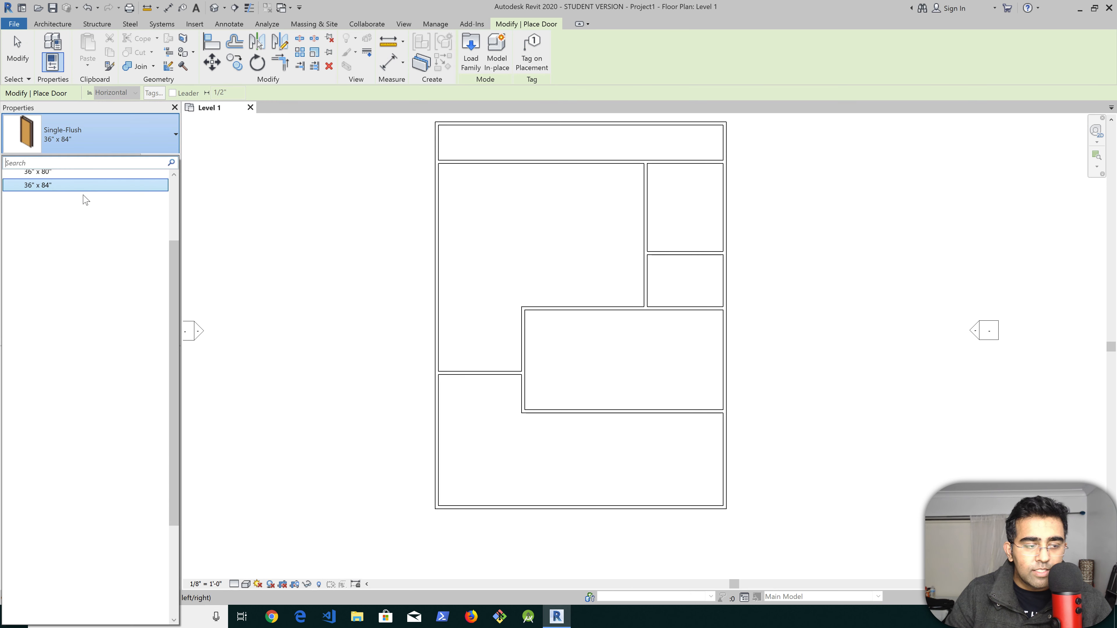
left_click(471, 51)
double_click(432, 325)
left_click(444, 261)
double_click(441, 241)
Examine the previews of the residential door families, from the exterior single-entry doors to the garage and interior double doors
left_click(441, 251)
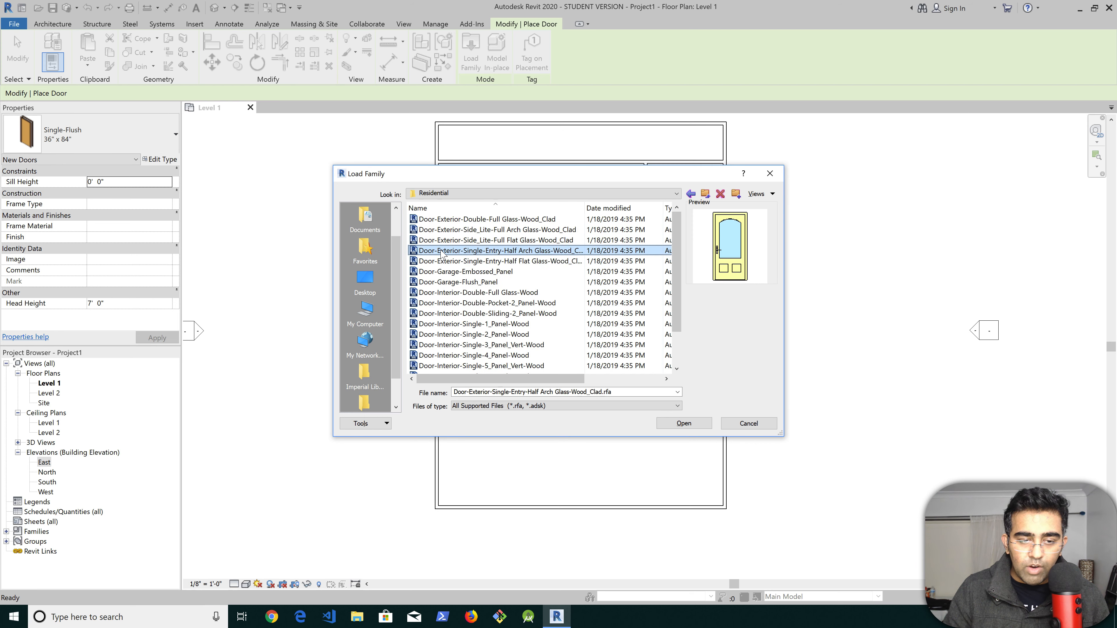
key("Down")
key("Down")
key("Down")
key("Down")
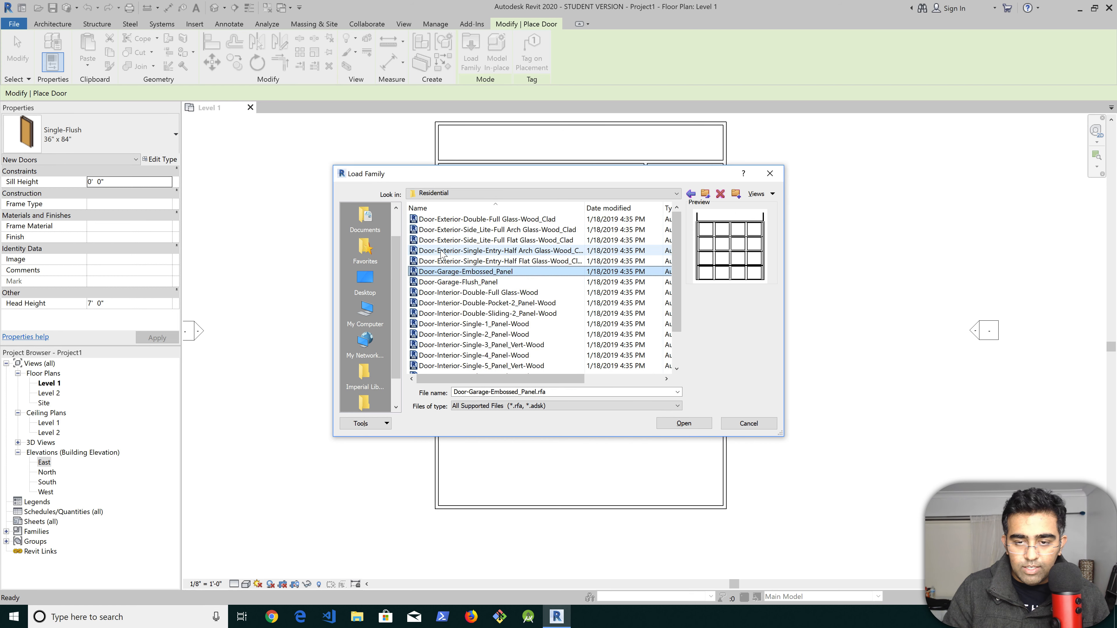
key("Down")
key("Up")
key("Down")
key("Down")
key("Down")
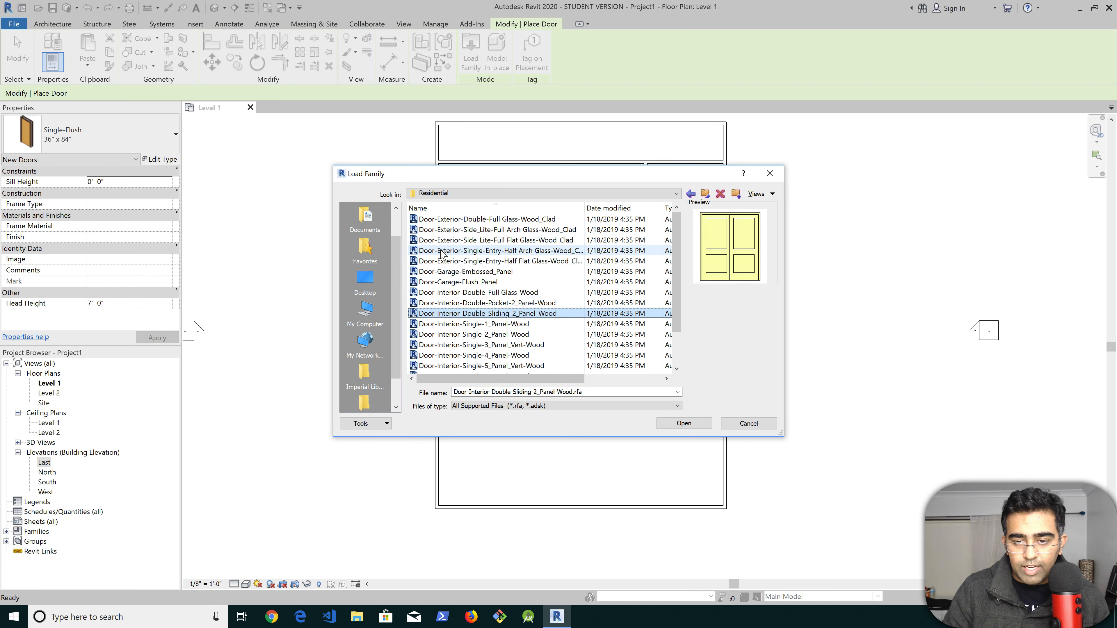
Load the Door-Exterior-Double-Full Glass-Wood_Clad family into the project for placement
left_click(487, 219)
left_click(684, 423)
scroll(484, 375, "up", 7)
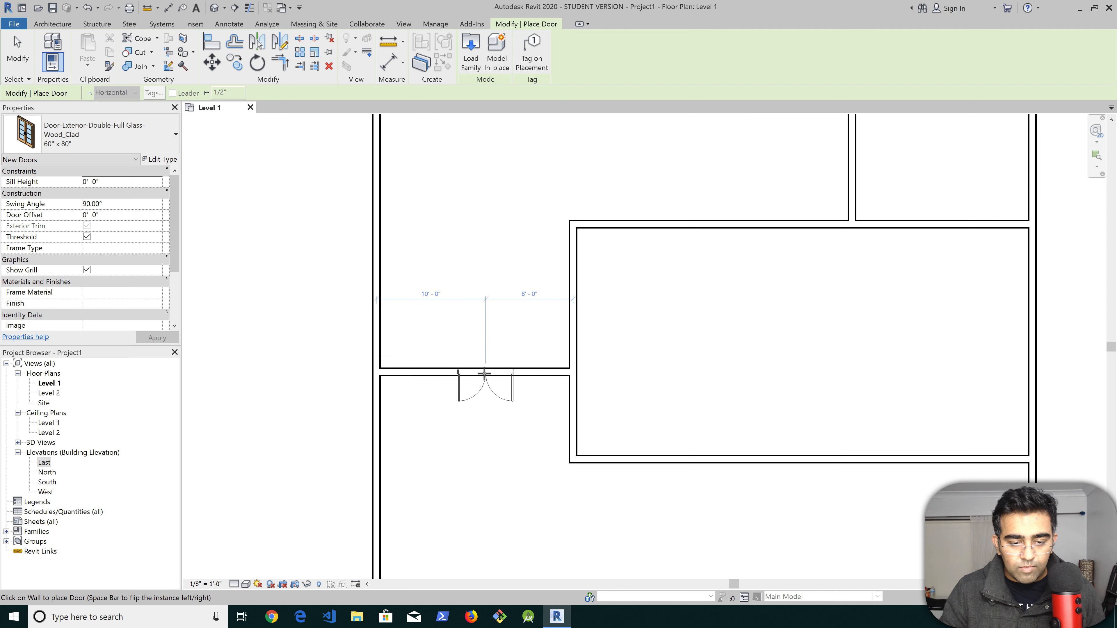
scroll(486, 374, "up", 1)
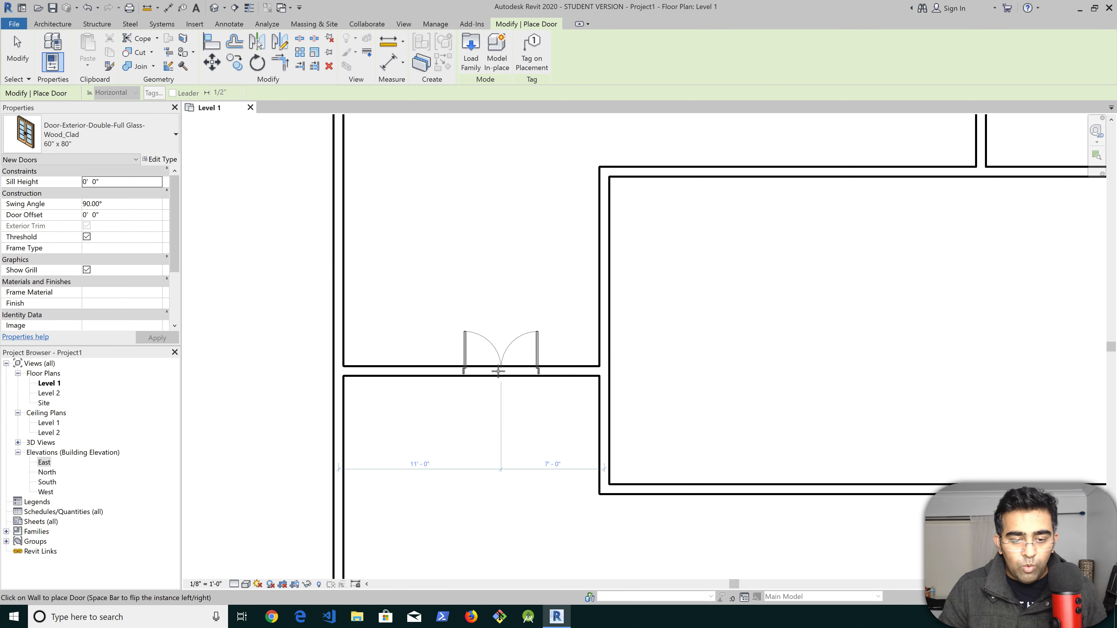
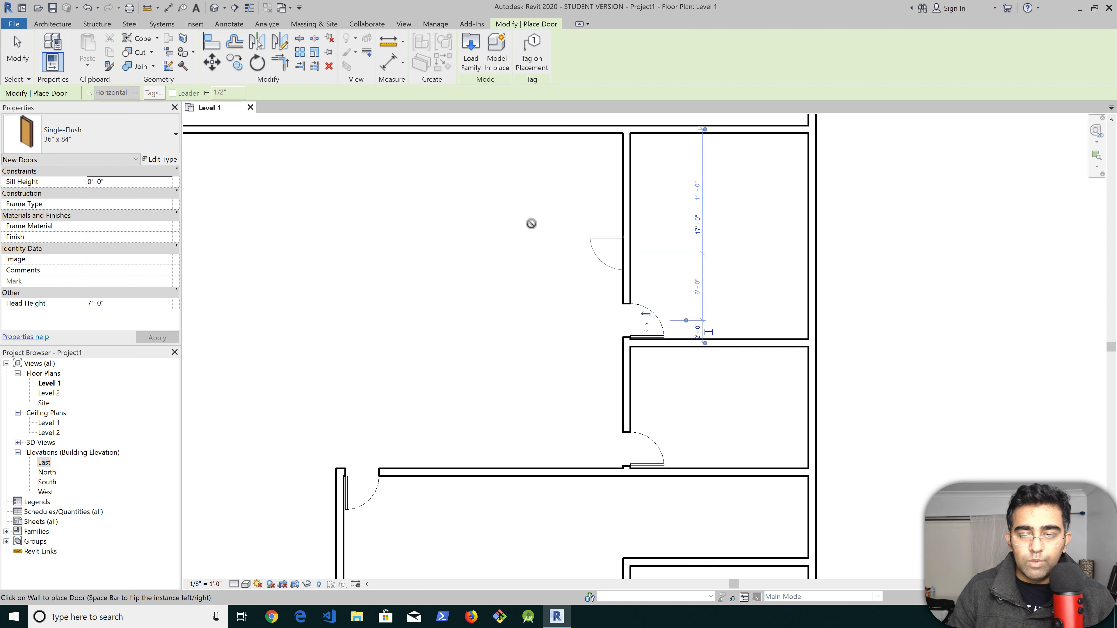
Place the 60" x 80" double full-glass door in the wall below the long northern room, near the northeast room's corner
middle_click_drag(531, 224, 776, 309)
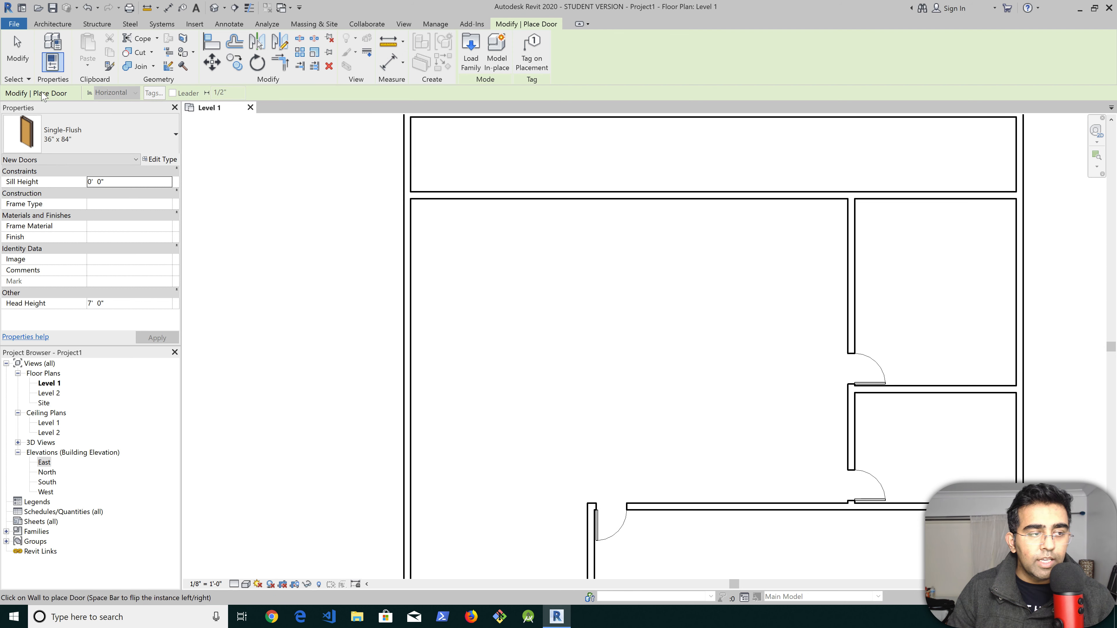
left_click(80, 143)
left_click(90, 476)
left_click(816, 196)
scroll(604, 398, "up", 2)
Draw a Generic - 8" wall 14' 6" down from the wall beside the northern double door, continuing horizontally to the west exterior wall
left_click(53, 25)
left_click(43, 46)
left_click(835, 123)
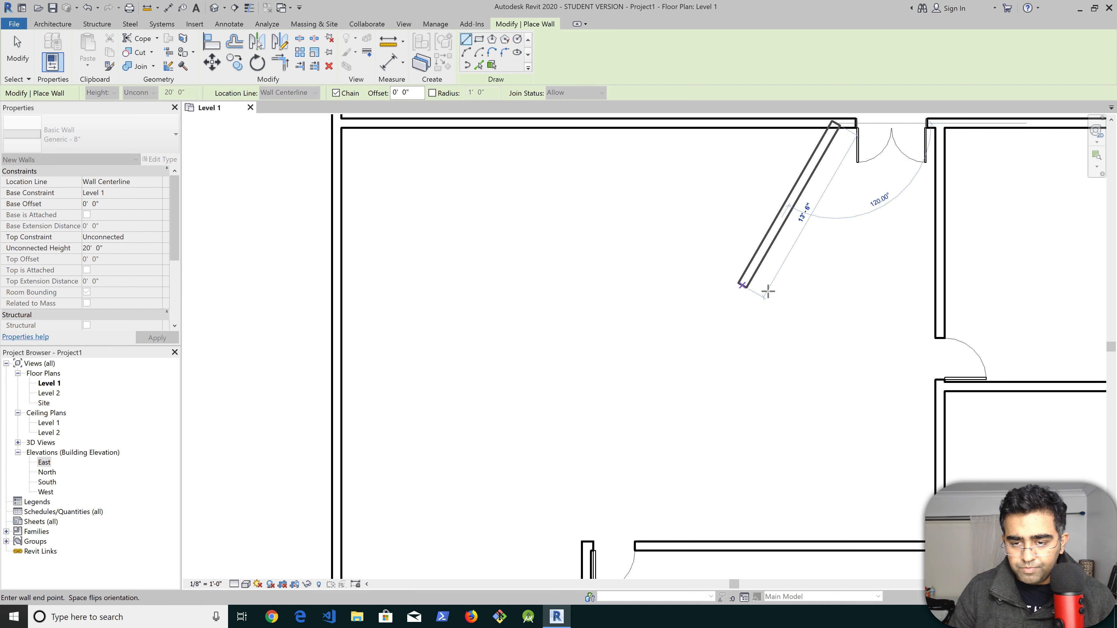
key("alt")
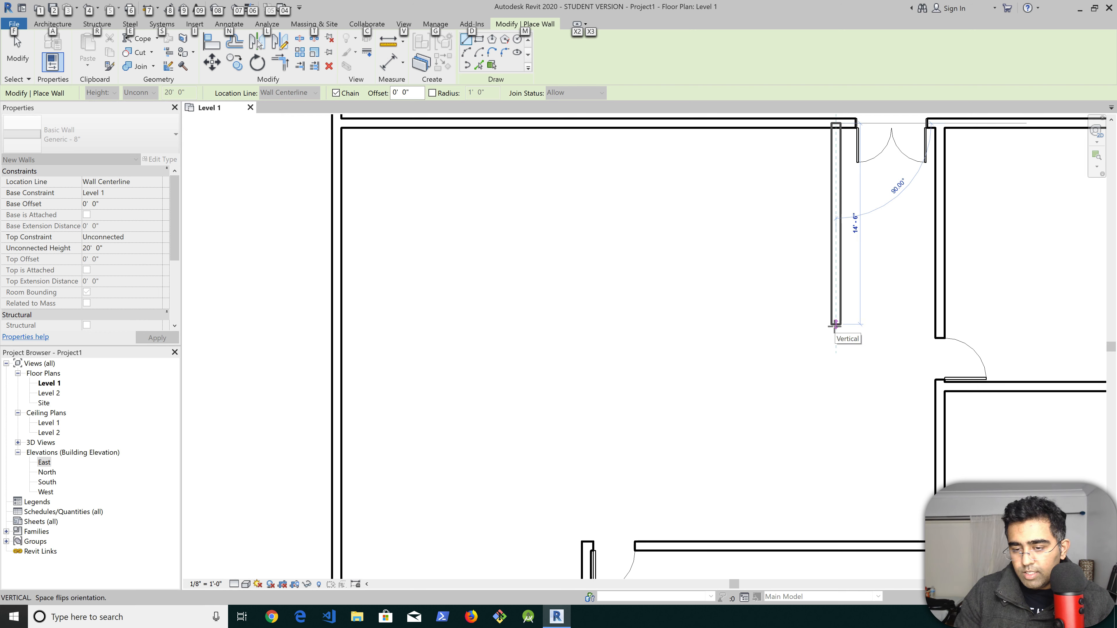
left_click(836, 324)
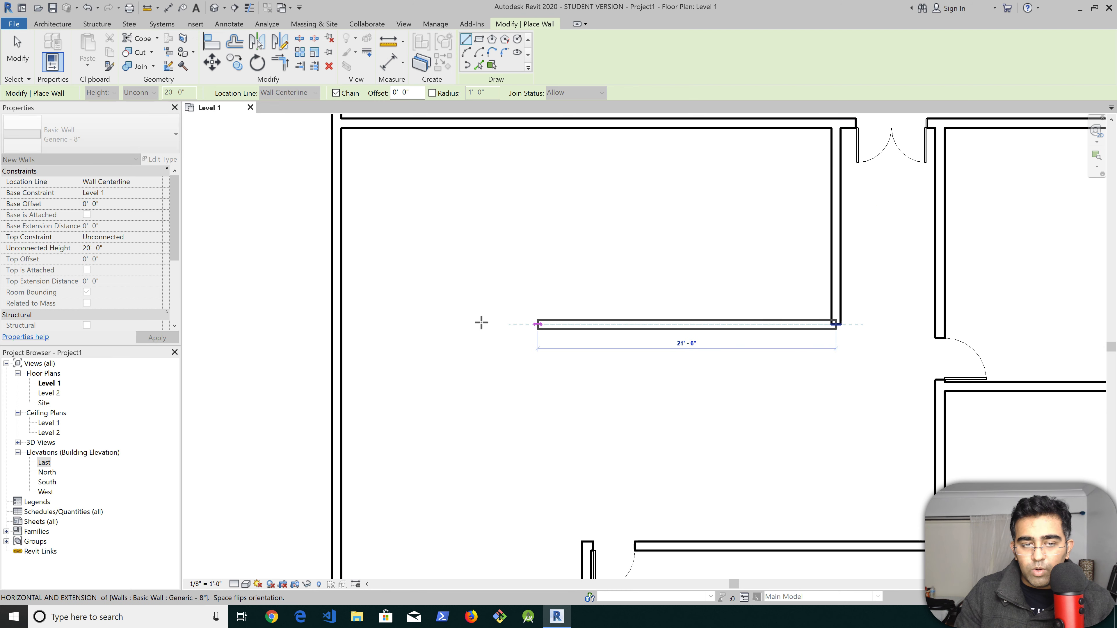
left_click(337, 325)
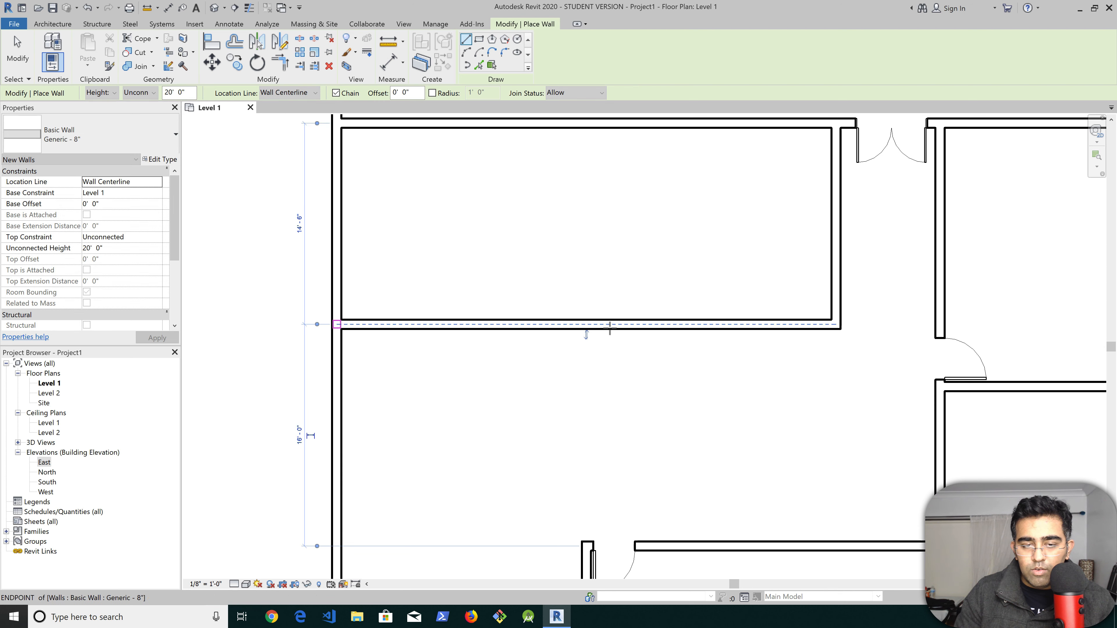
middle_click_drag(489, 233, 458, 308)
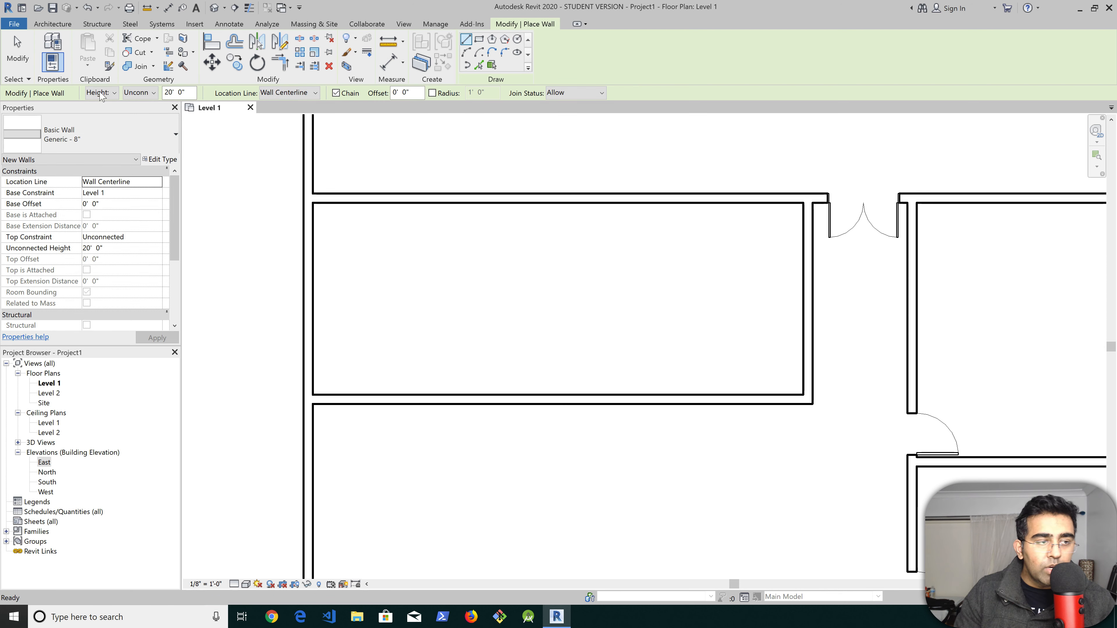
Place a Single-Flush 36" x 84" door in the new northwest room's south wall, beside its east corner
left_click(52, 24)
left_click(70, 45)
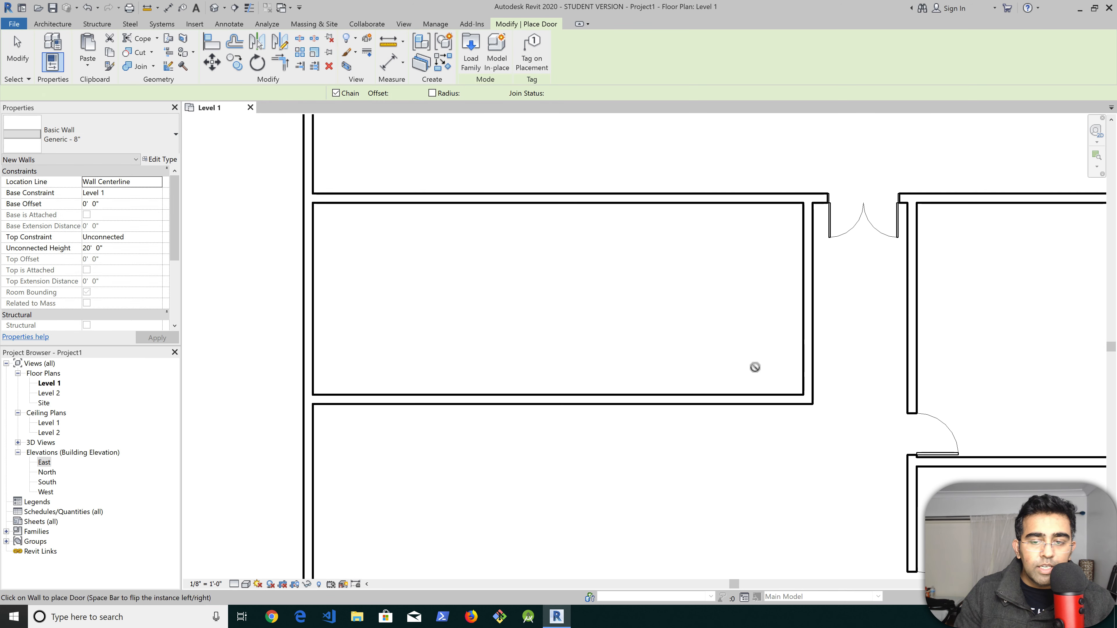
left_click(142, 140)
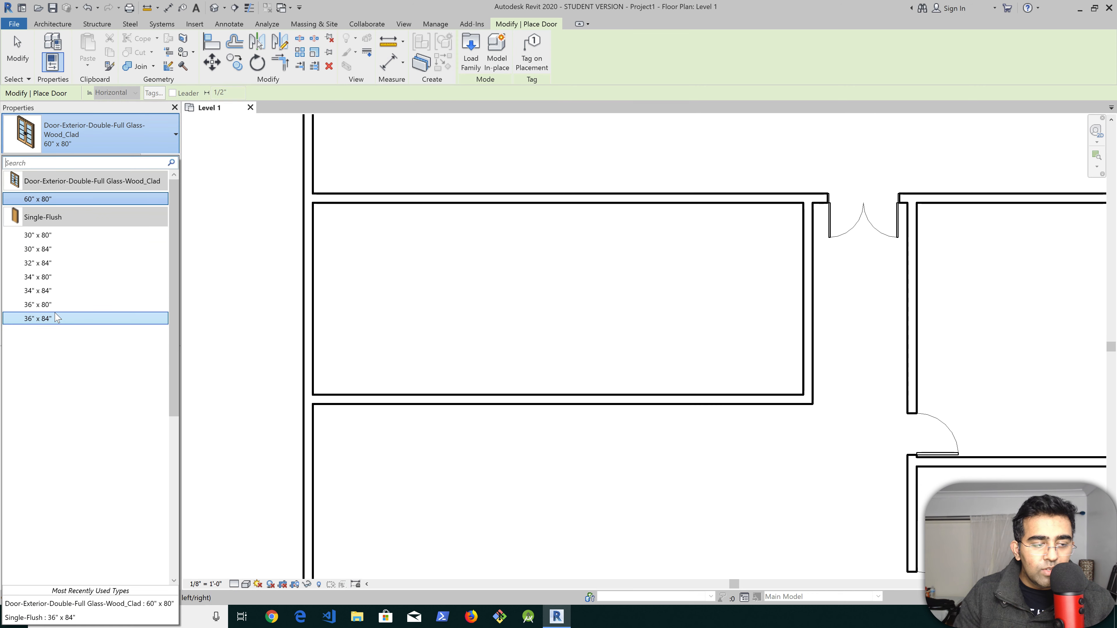
left_click(44, 318)
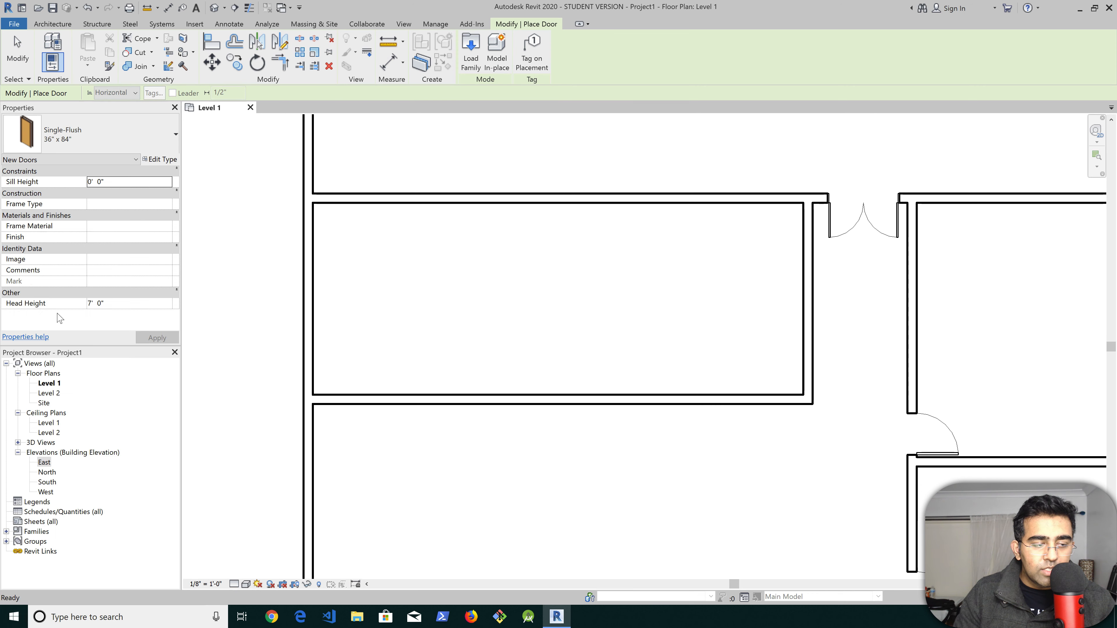
left_click(777, 393)
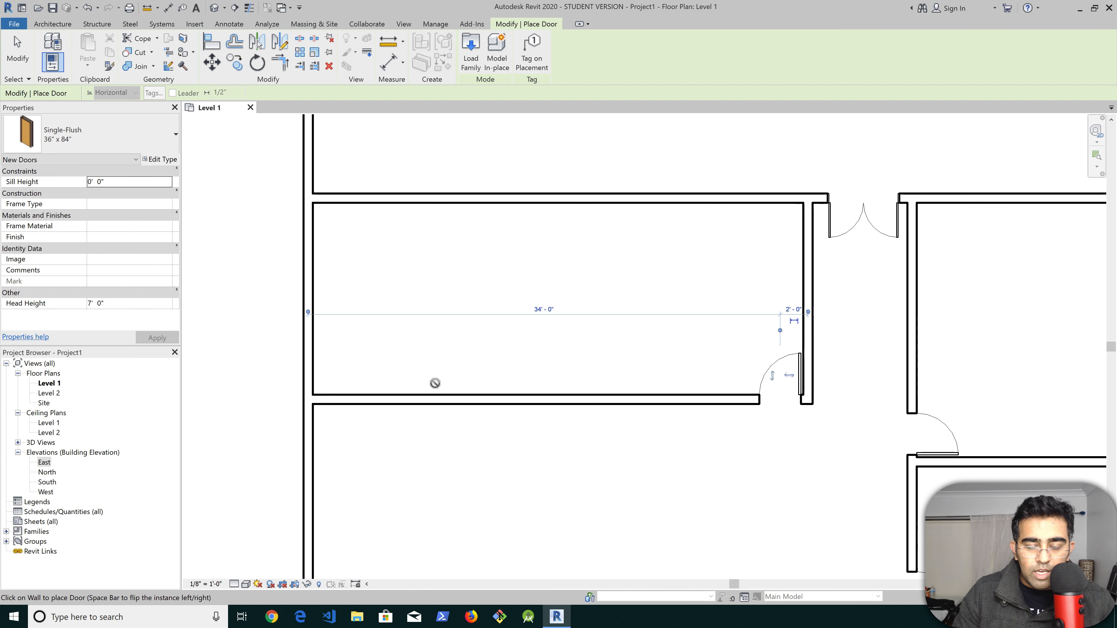
Draw a vertical 14' 6" wall across the northwest room, splitting it into two rooms of about equal width
left_click(20, 46)
left_click(49, 51)
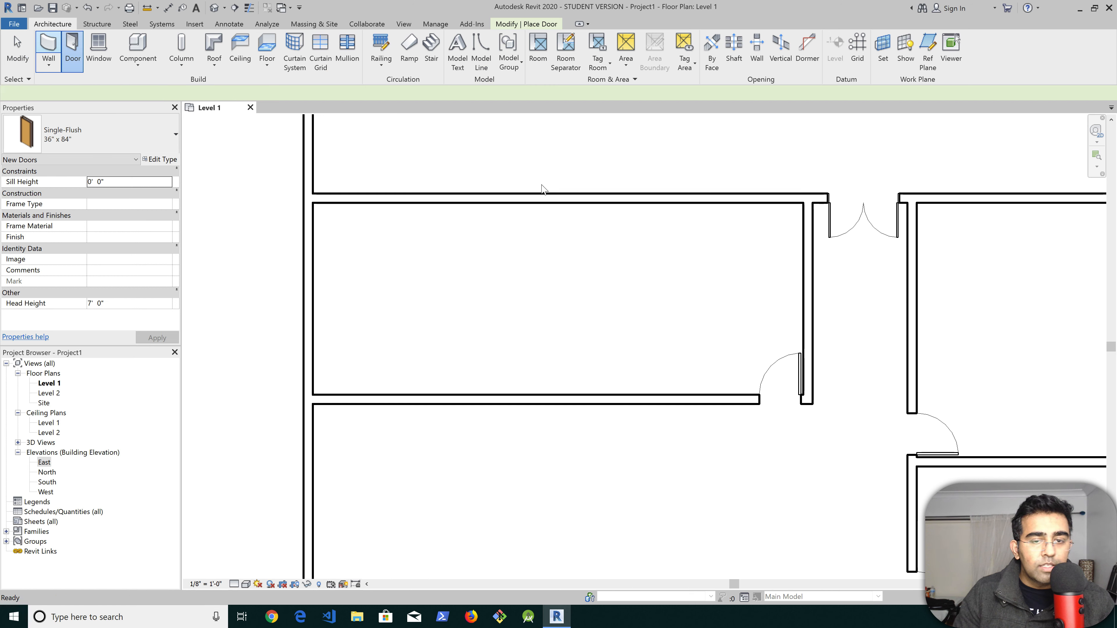
left_click(549, 199)
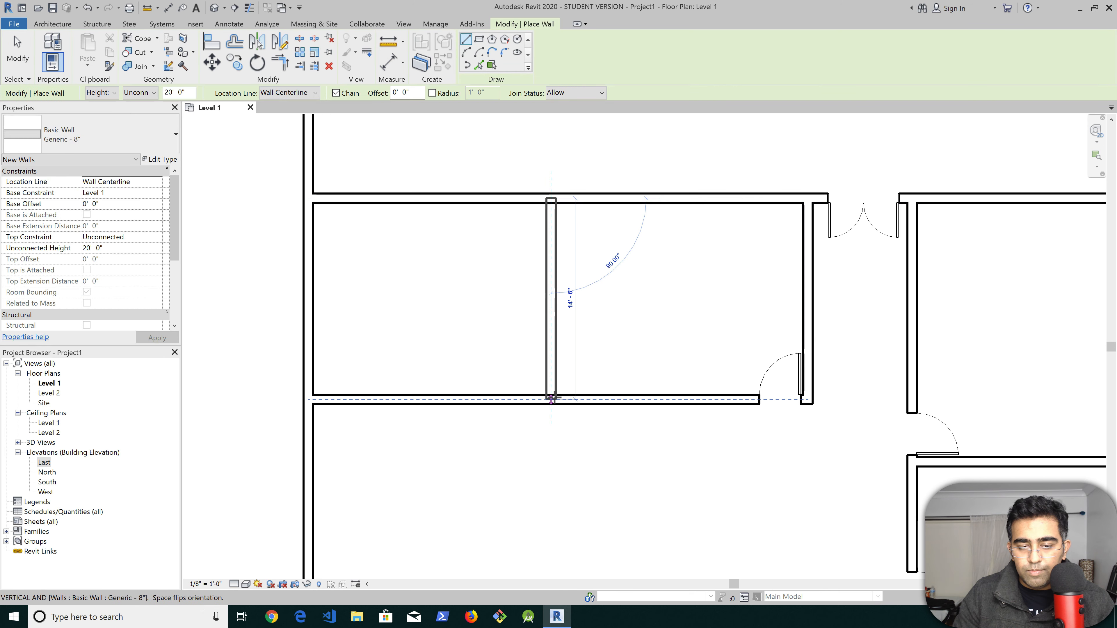
left_click(554, 398)
key("Escape")
key("Escape")
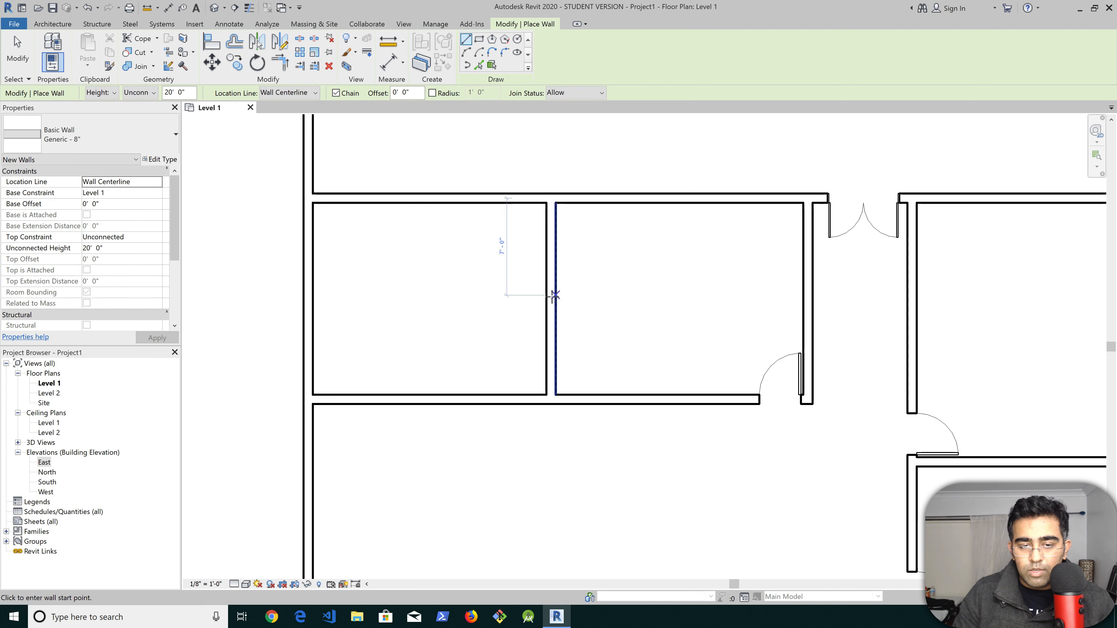
Set the dividing wall's distance from the west exterior wall to 18' 6"
left_click(556, 305)
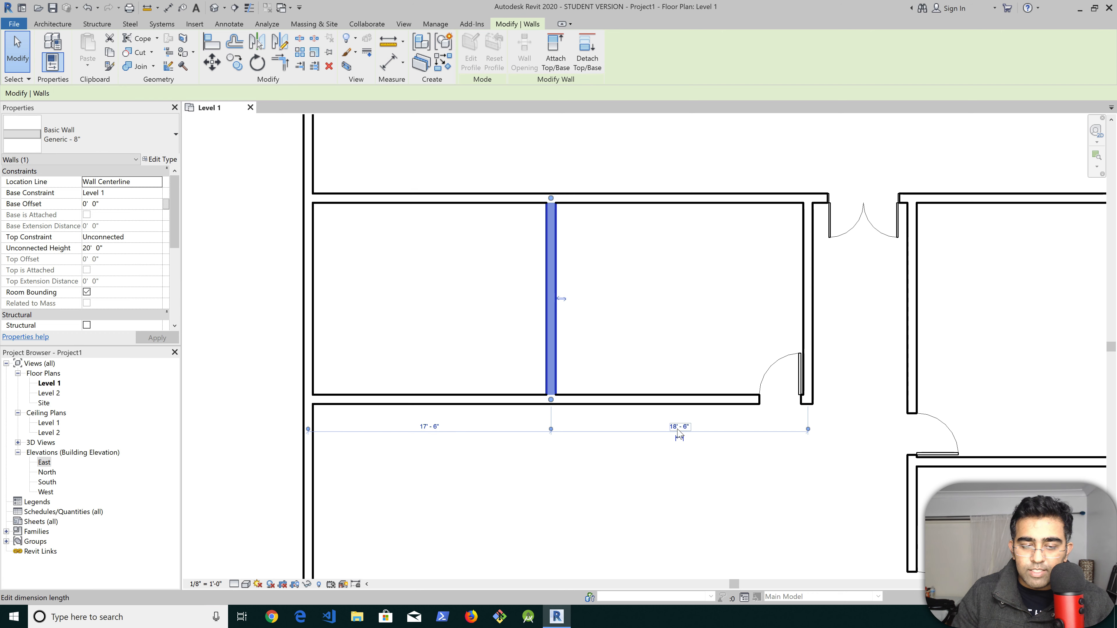
left_click(429, 427)
left_click(408, 439)
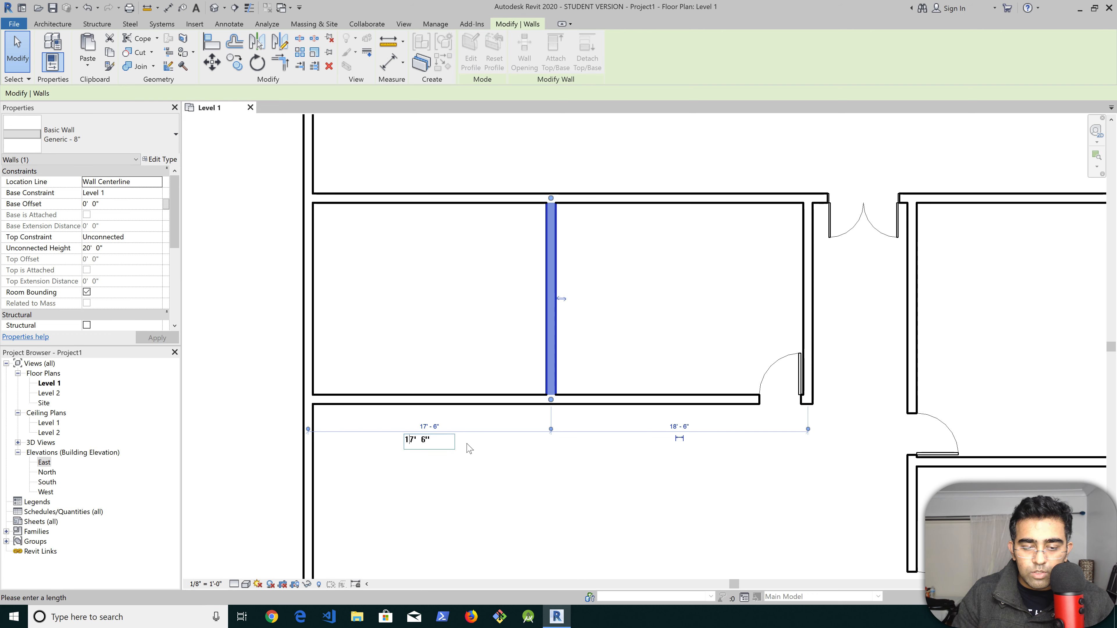
key("Right")
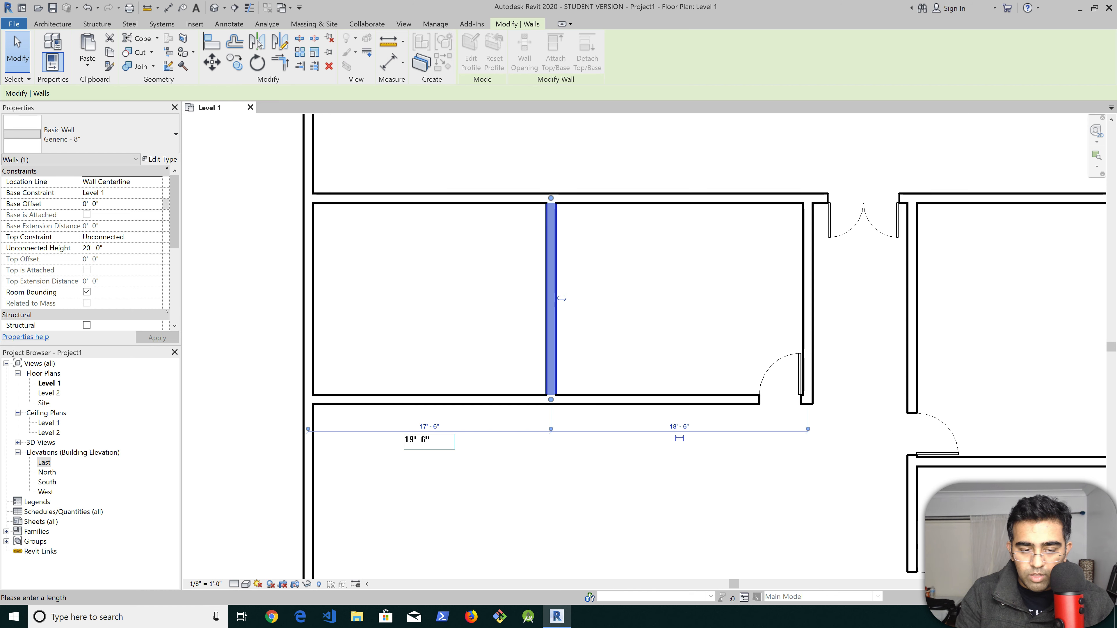
type("8")
key("Return")
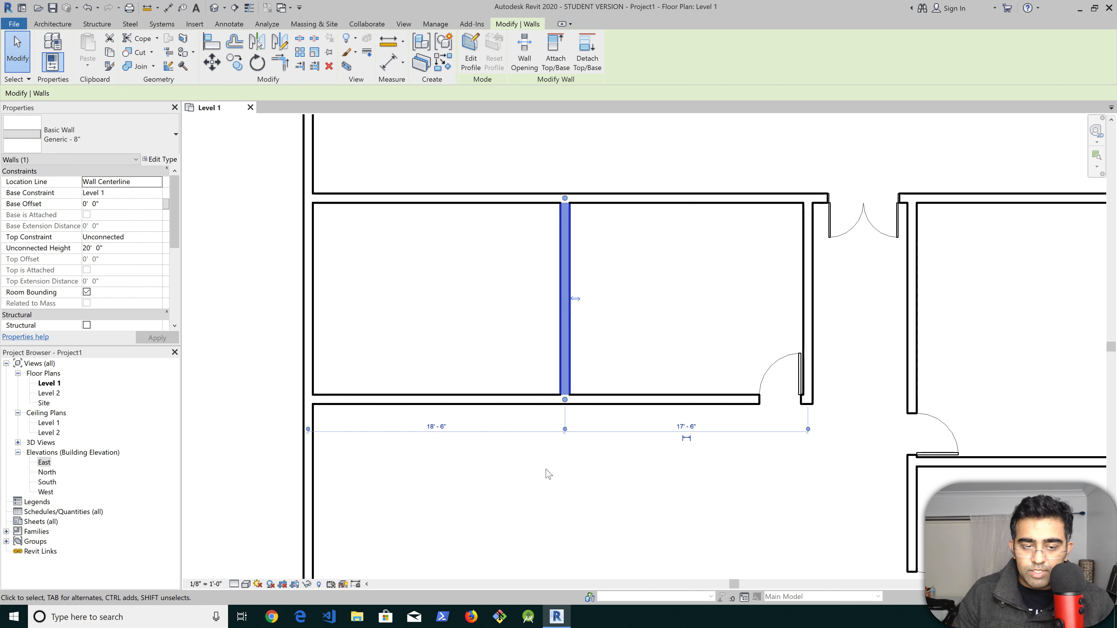
left_click(675, 462)
Place a Single-Flush 36" x 84" door in the westernmost room's south wall, beside the dividing wall
key("d")
key("r")
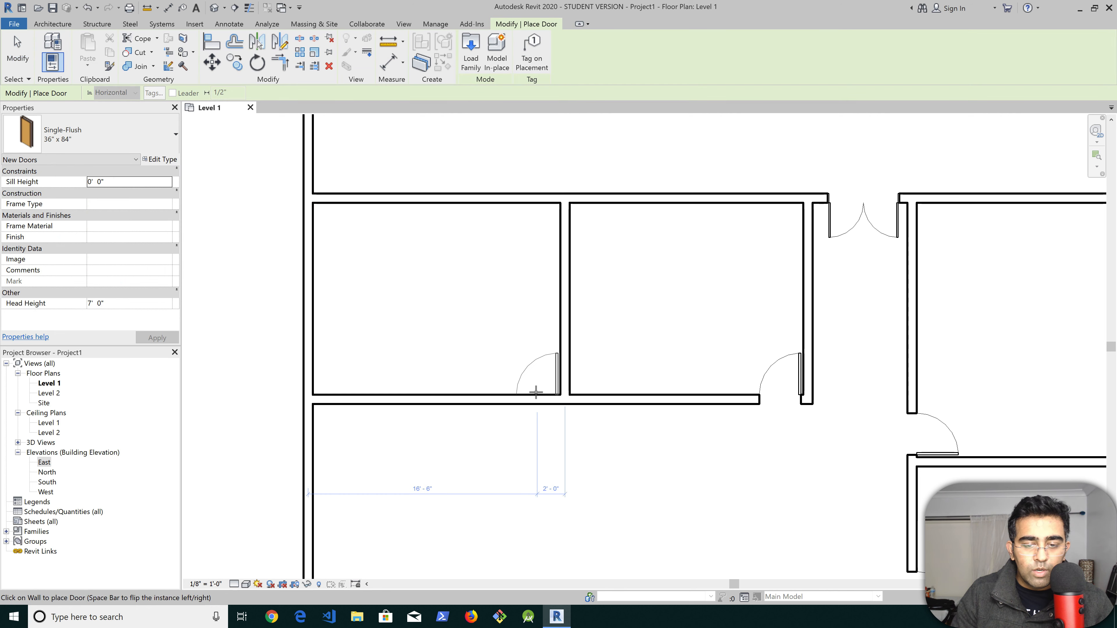
left_click(564, 404)
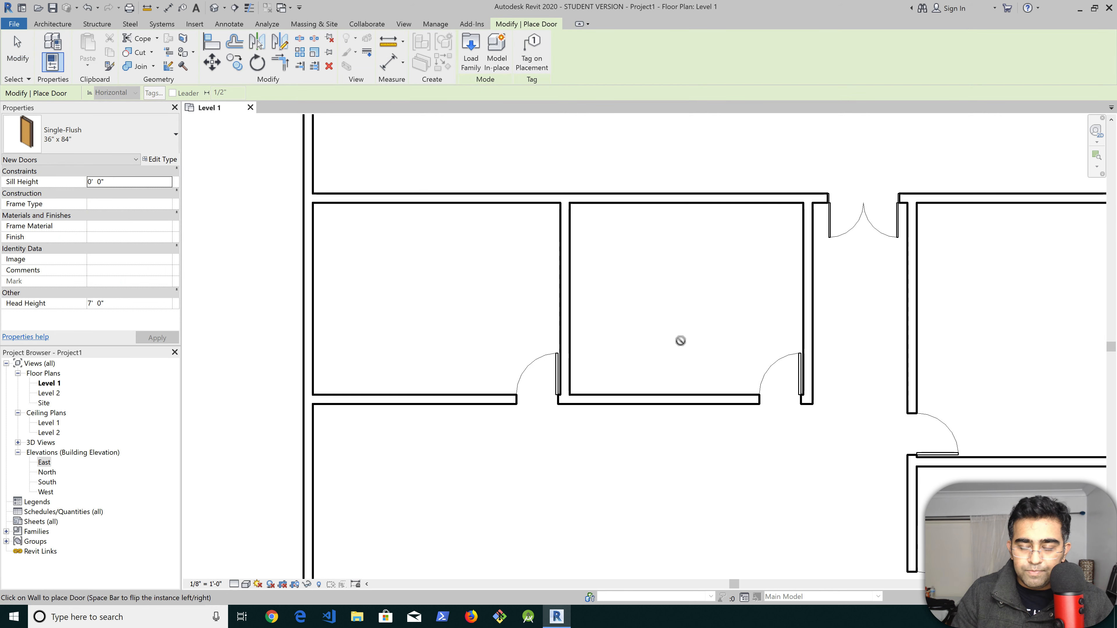
Place a Single-Flush 36" x 84" door in the west wall of the small southeast room, near its lower corner
scroll(678, 339, "down", 3)
middle_click_drag(700, 387, 637, 258)
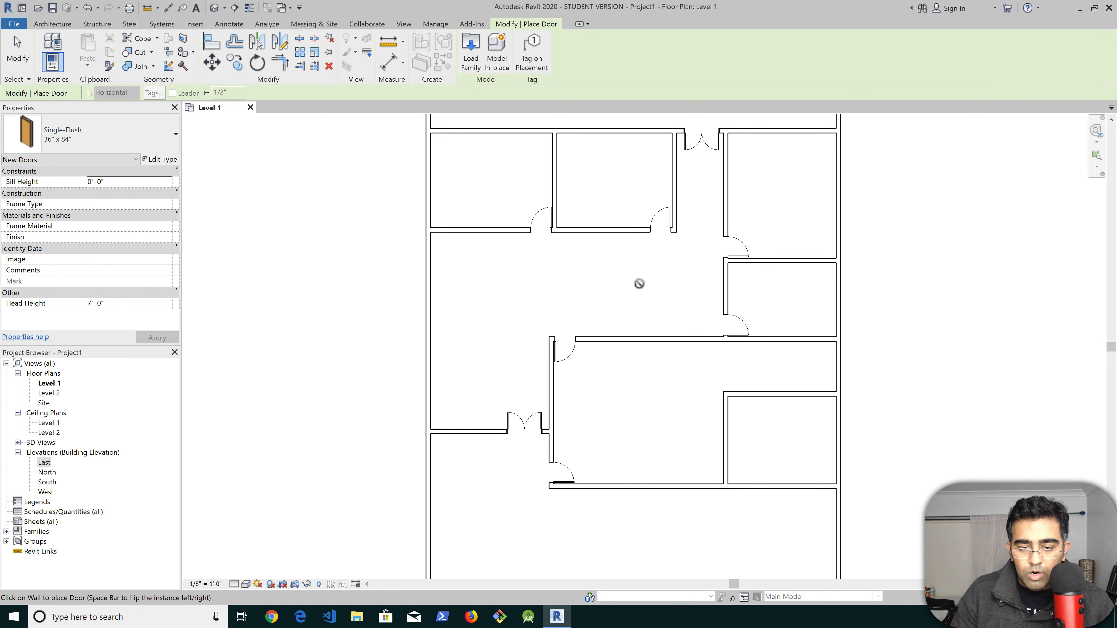
middle_click_drag(711, 419, 659, 359)
scroll(668, 392, "up", 5)
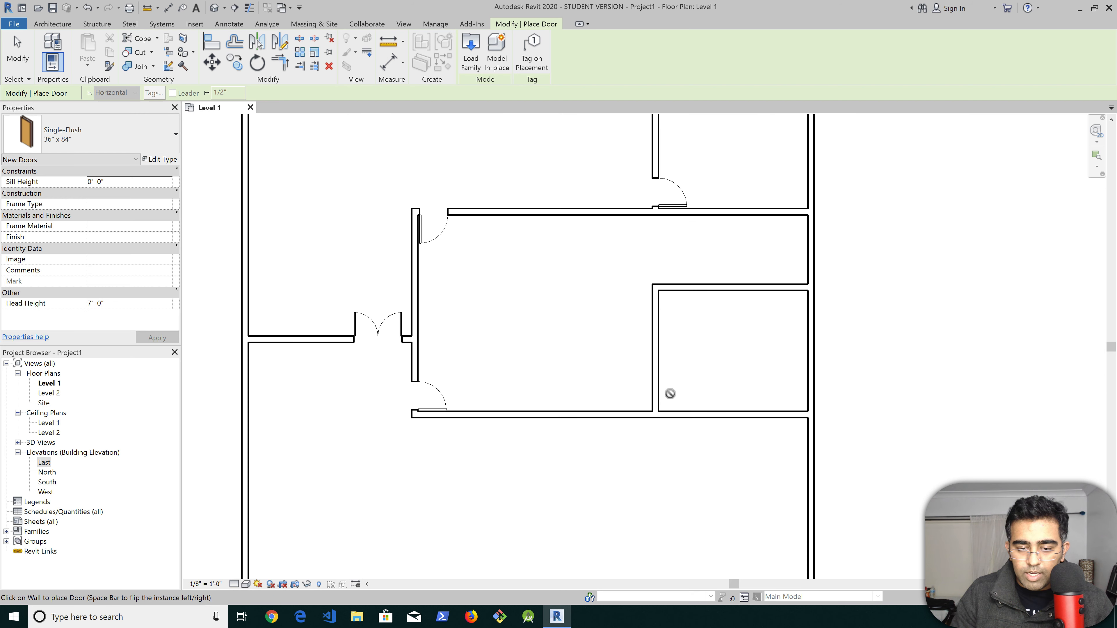
left_click(653, 393)
scroll(584, 420, "down", 4)
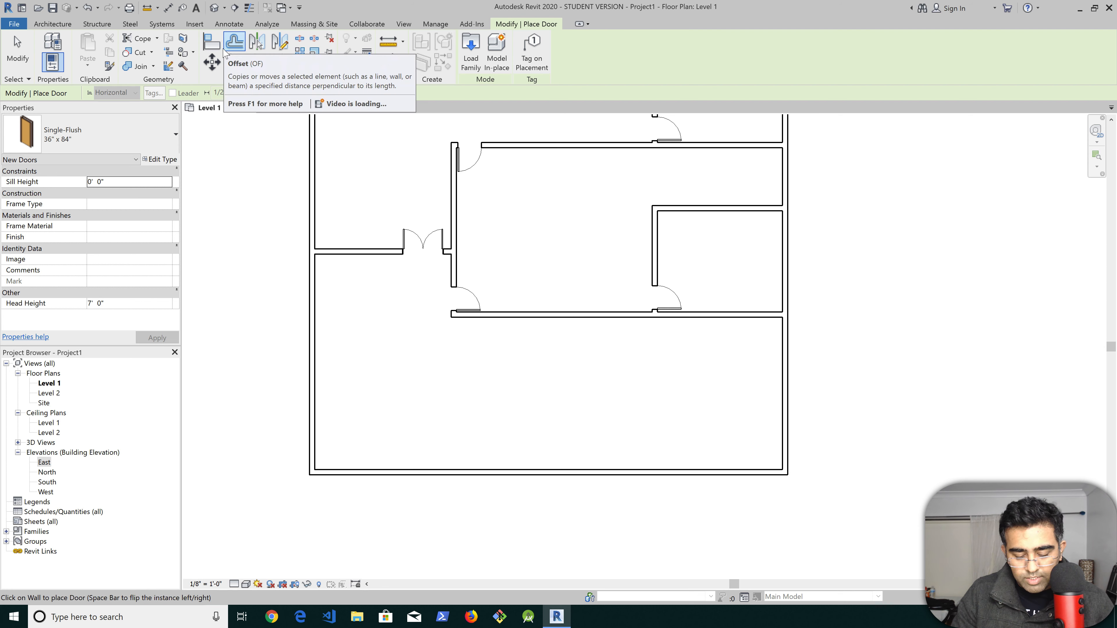
key("Escape")
Open the default 3D view and inspect the wall heights and placed doors around the building
left_click(214, 7)
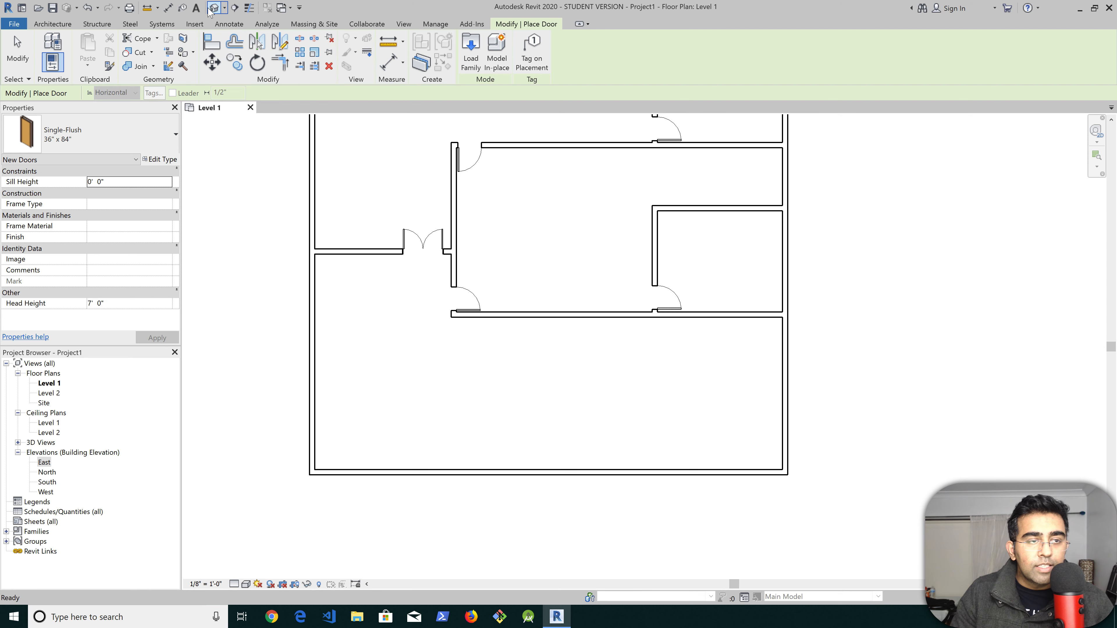
scroll(703, 361, "up", 2)
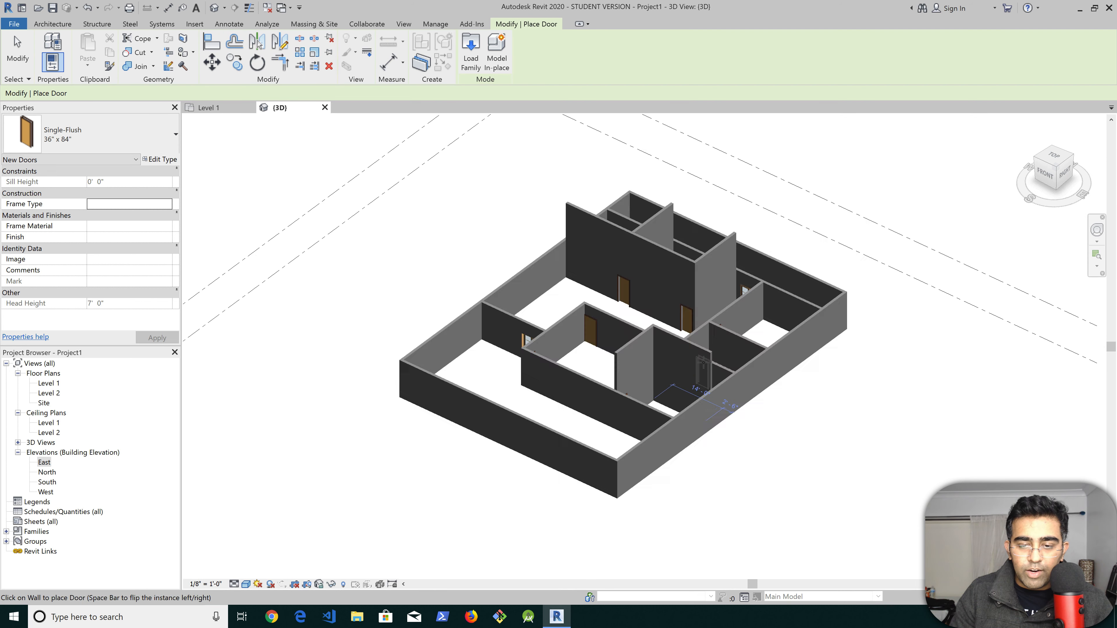
scroll(703, 370, "up", 2)
mouse_move(704, 361)
middle_mouse_down("shift")
mouse_move(828, 372)
mouse_move(718, 372)
middle_mouse_up("shift")
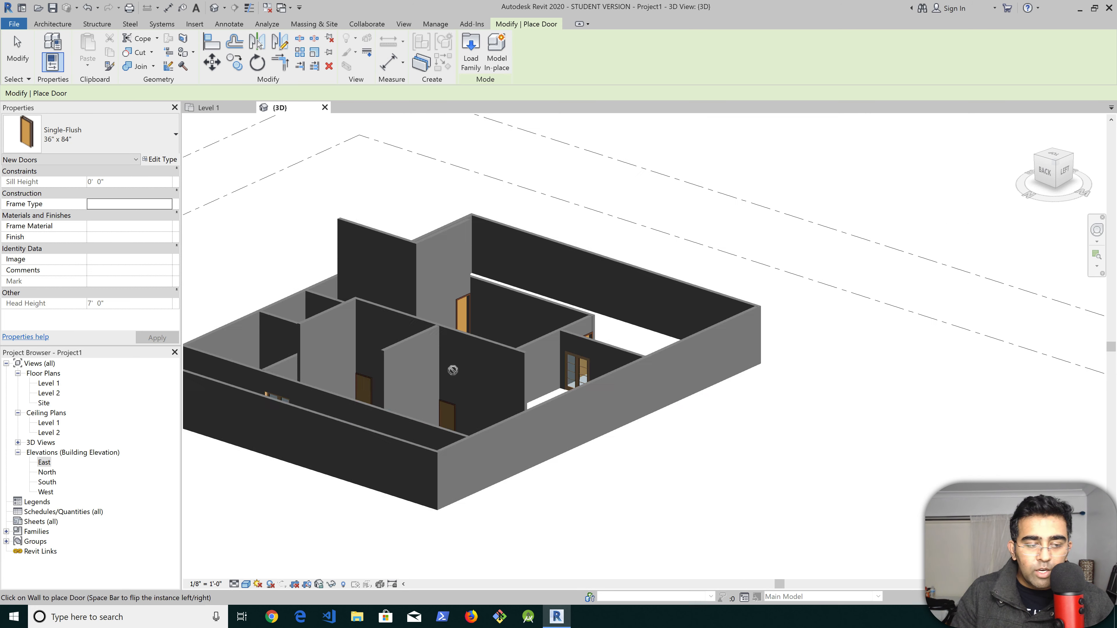
Open the East elevation, select the walls extending above Level 2, and open their Top Constraint options
left_click(53, 462)
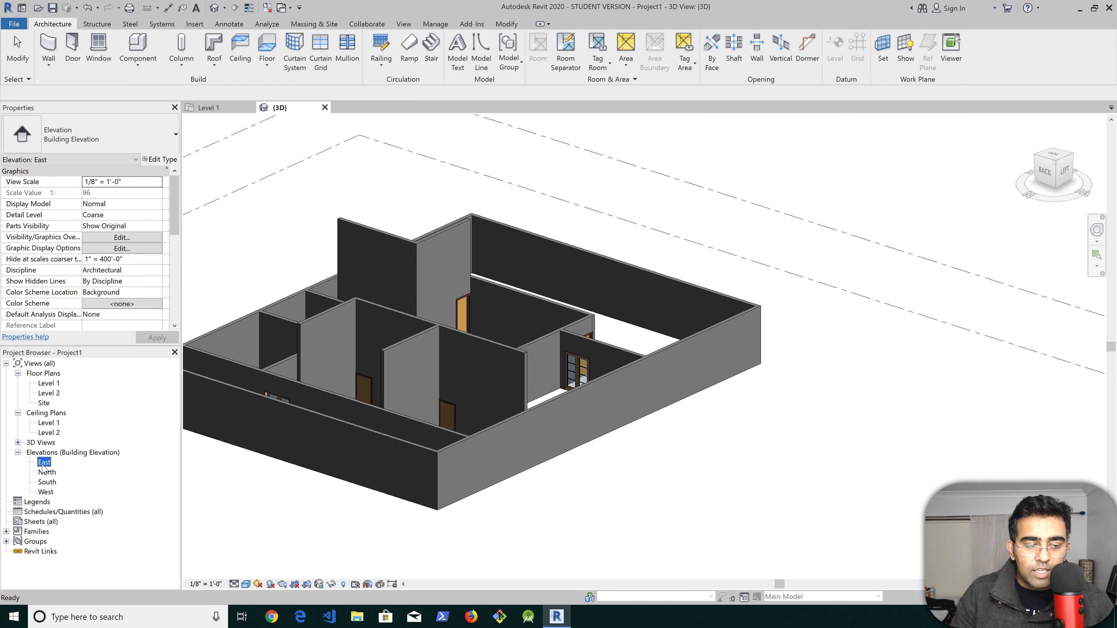
double_click(43, 464)
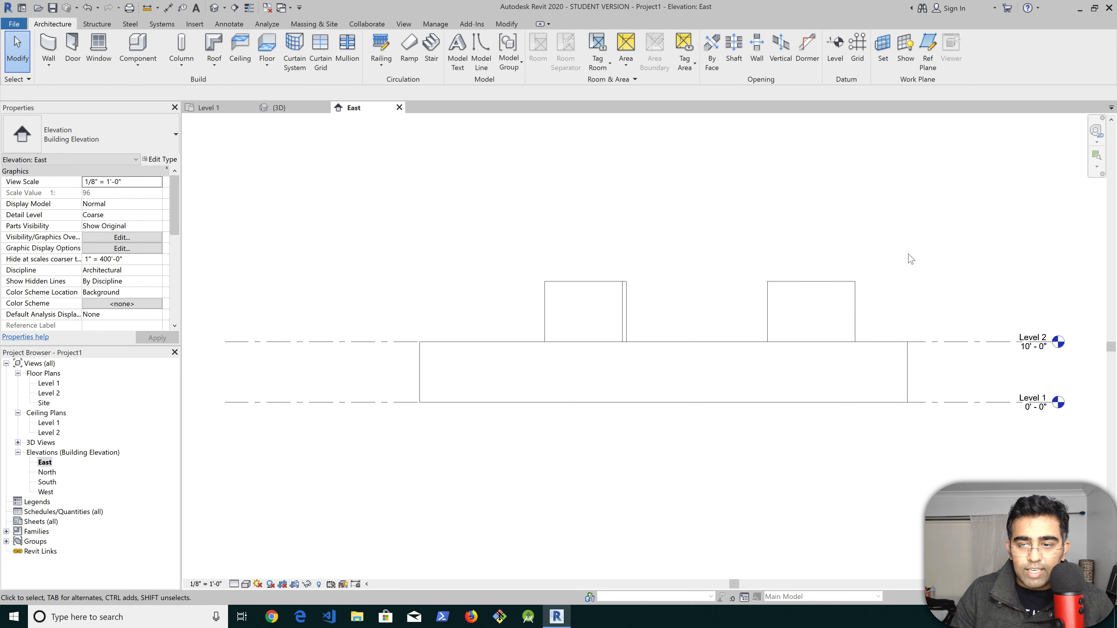
left_click_drag(724, 299, 414, 317)
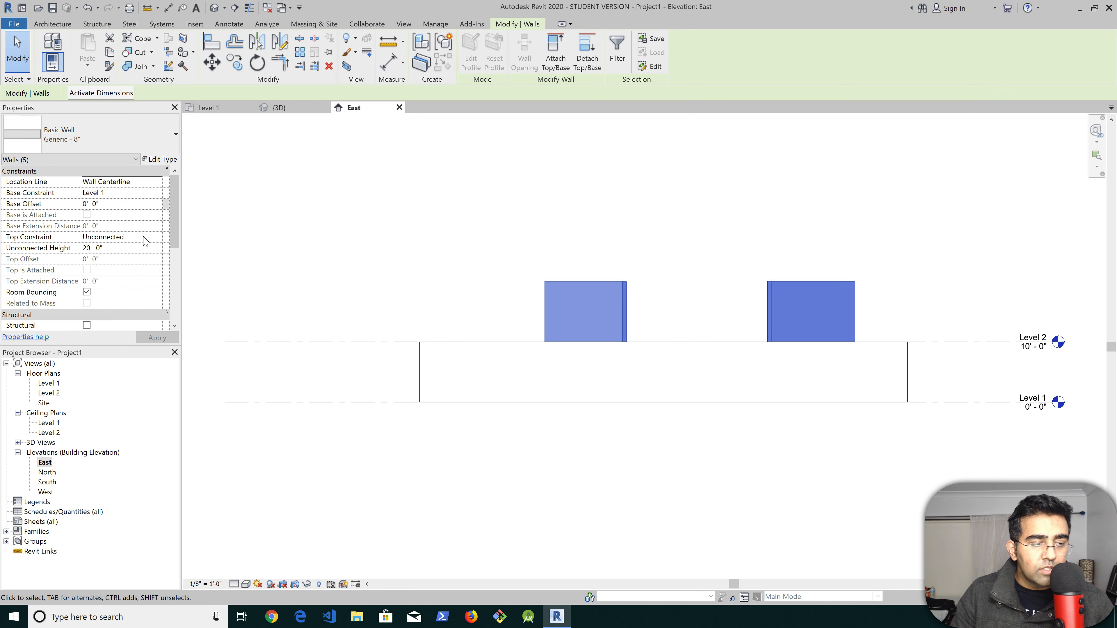
left_click(150, 237)
left_click(157, 236)
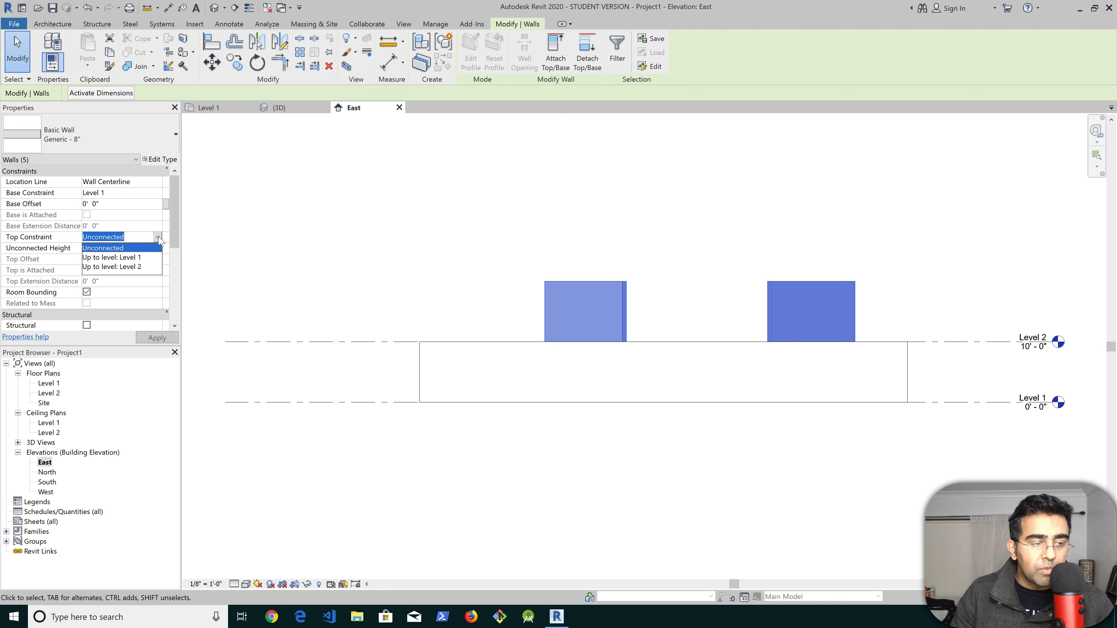
Set the top constraint of the five selected walls to Up to level: Level 2 and close the East elevation view
left_click(140, 270)
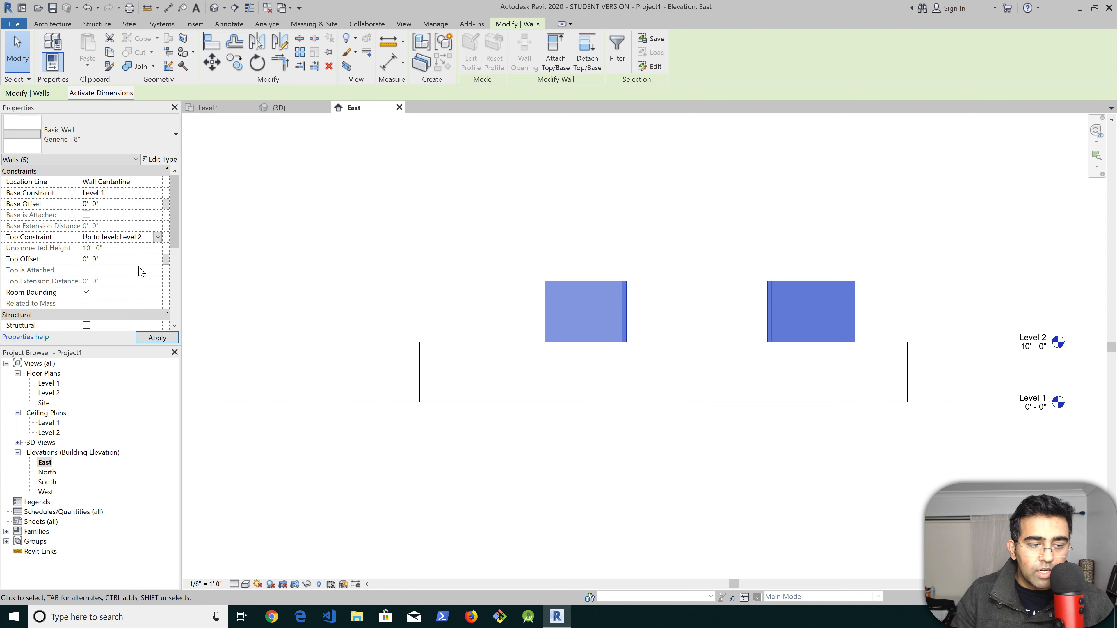
left_click(157, 338)
left_click(600, 300)
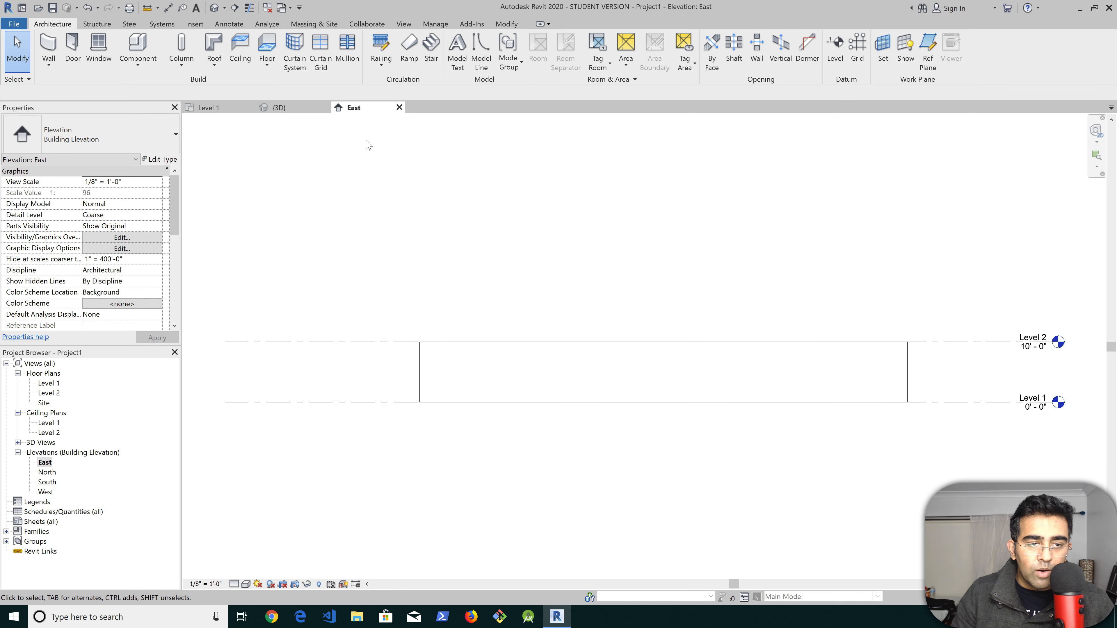
left_click(399, 108)
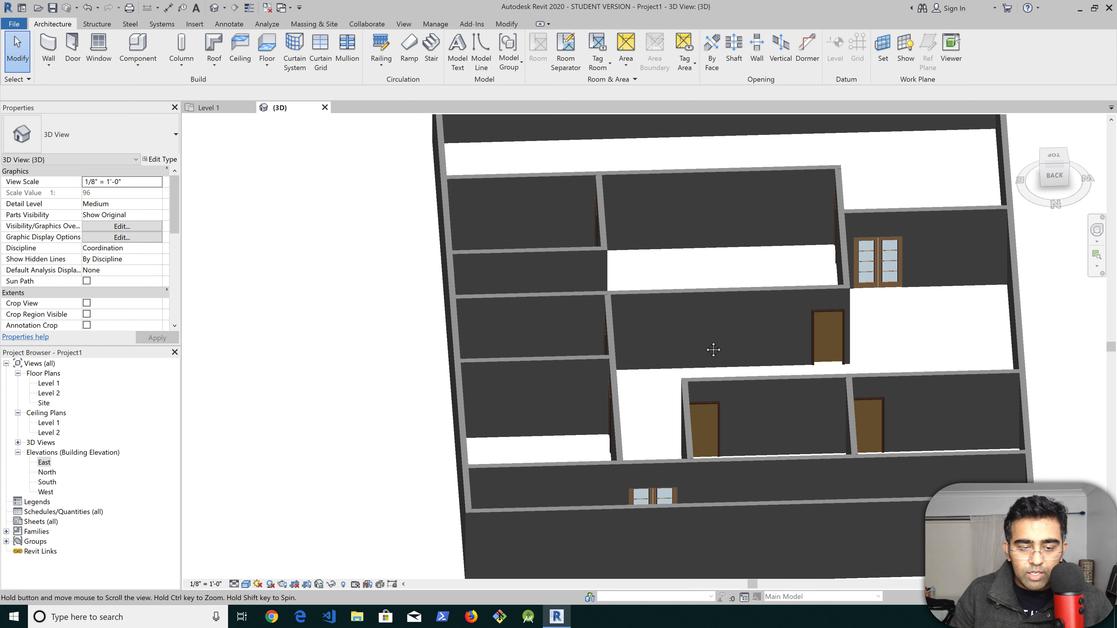
Lower the top edge of the front exterior wall to a top offset of about -3' 1 17/64" and open the Level 1 floor plan
middle_click_drag(687, 392, 275, 315, "shift")
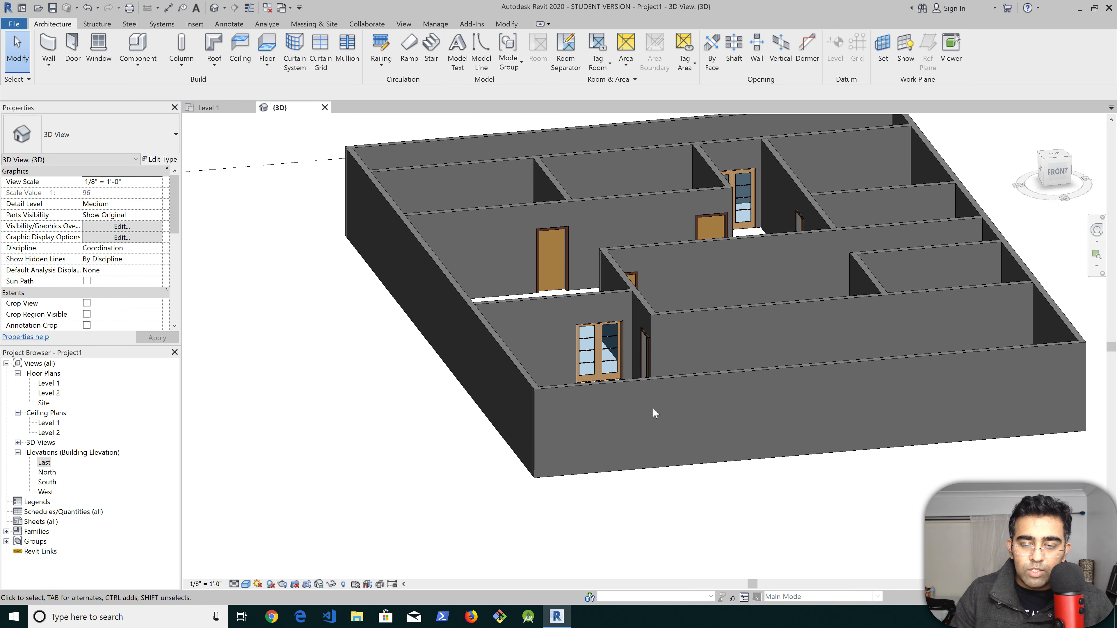
left_click(676, 376)
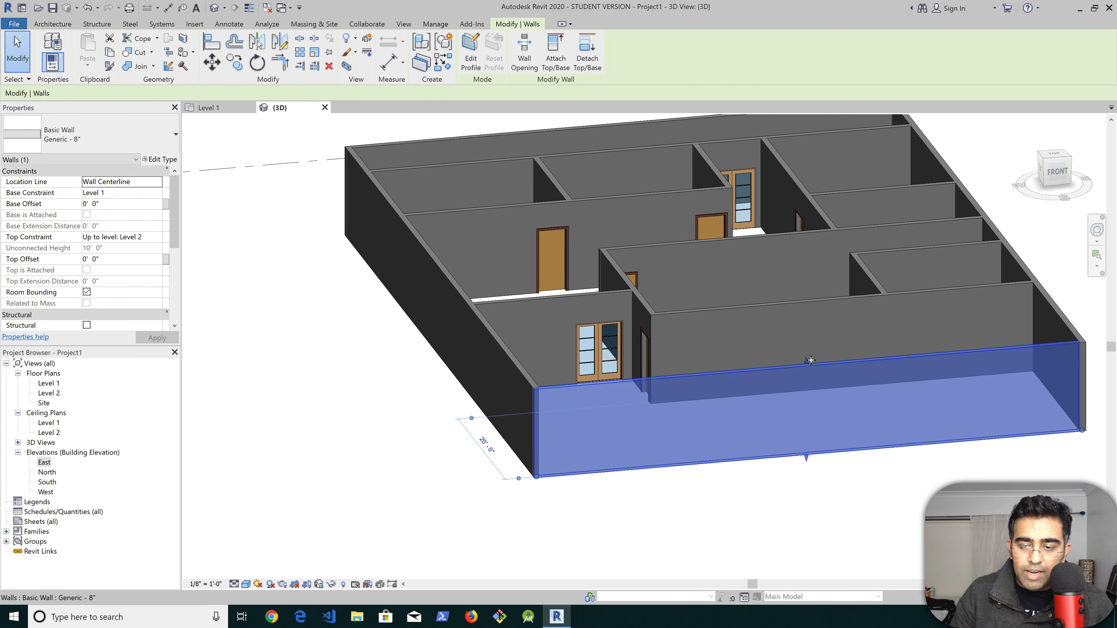
left_click_drag(807, 363, 808, 396)
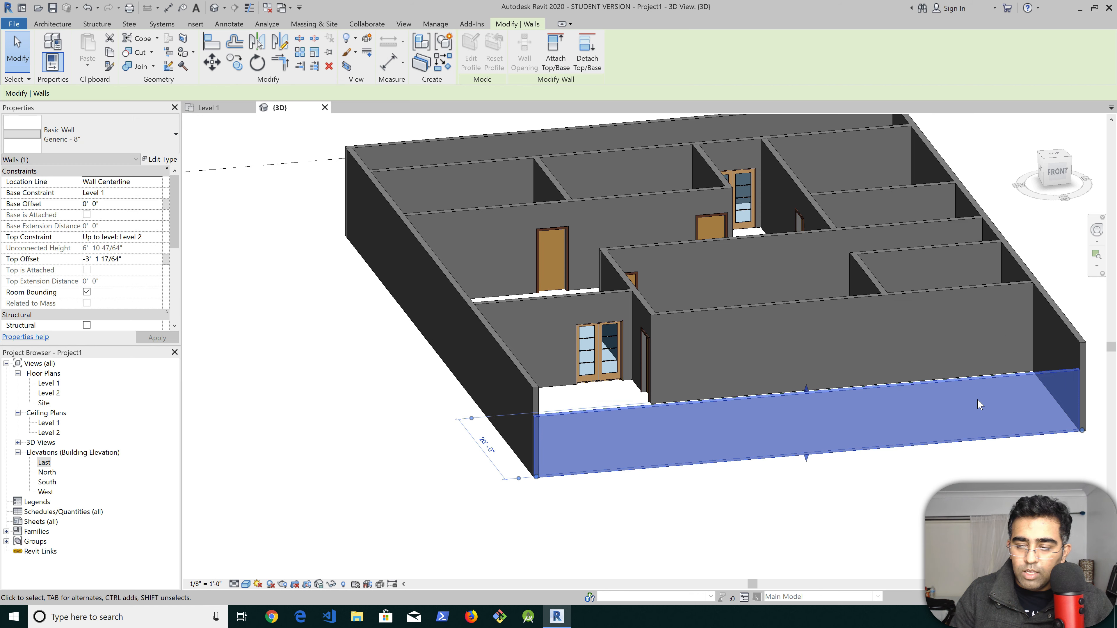
middle_click_drag(532, 372, 563, 449, "shift")
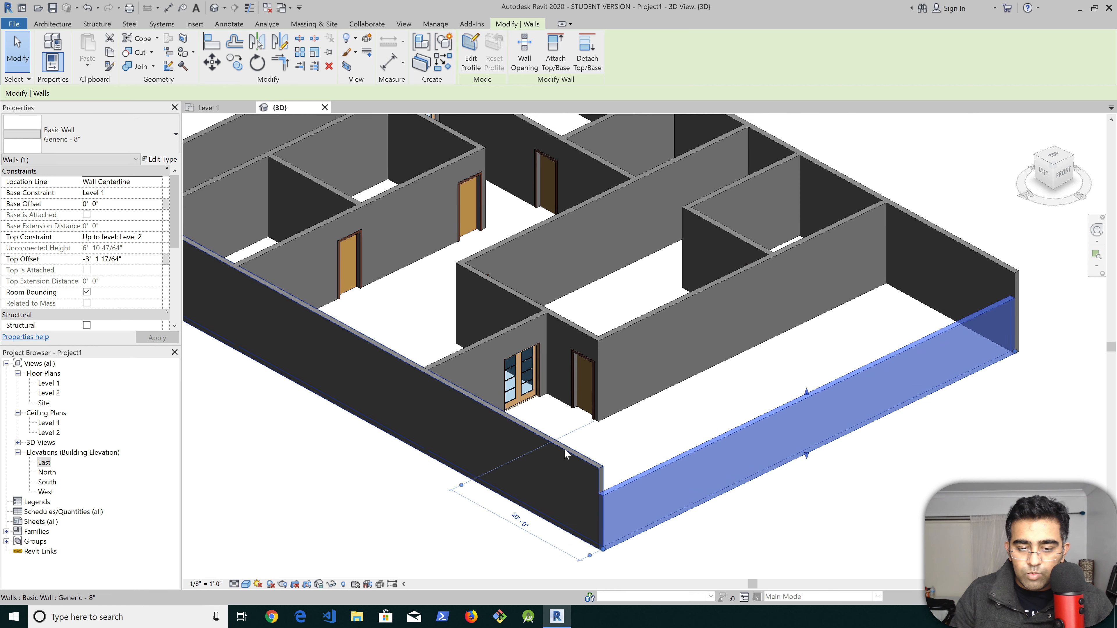
double_click(49, 383)
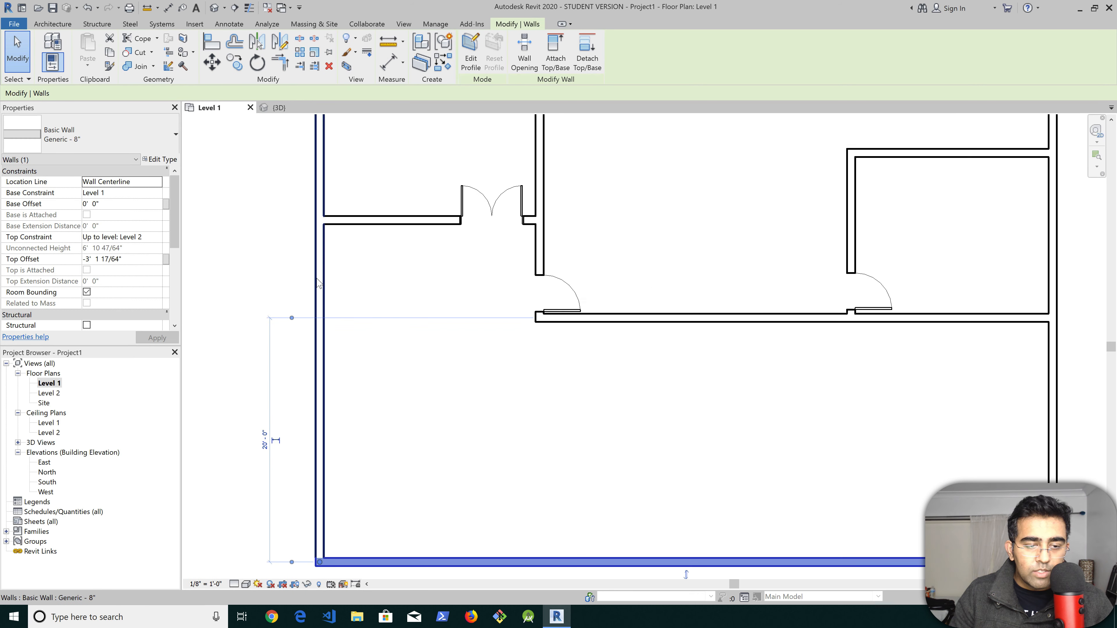
Try to trim the left exterior wall where it meets the interior wall with the double door
left_click(319, 281)
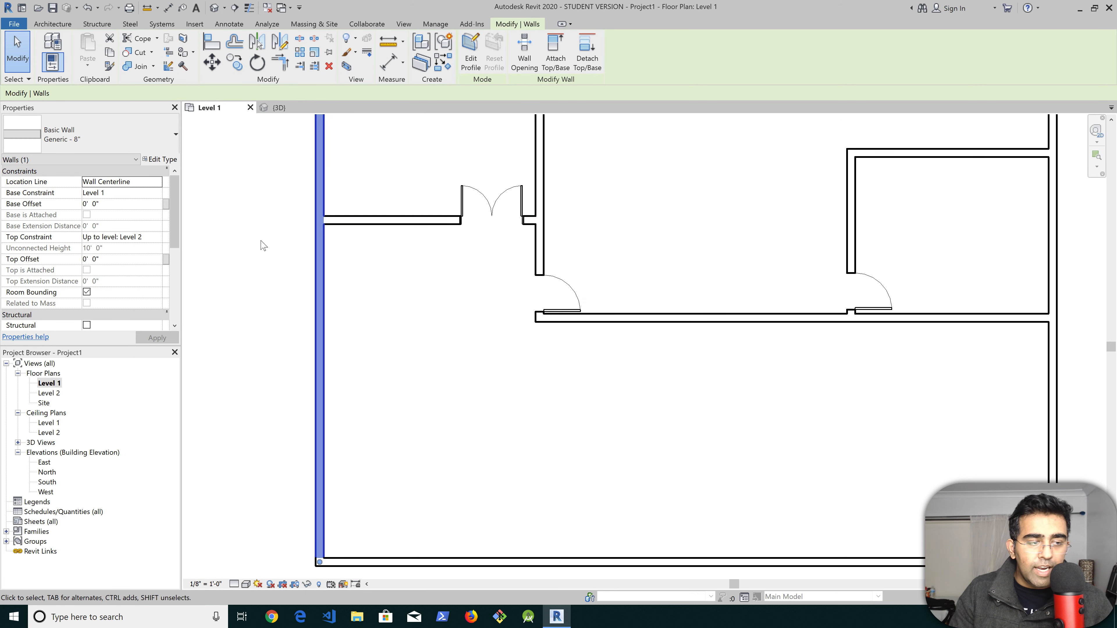
left_click(279, 62)
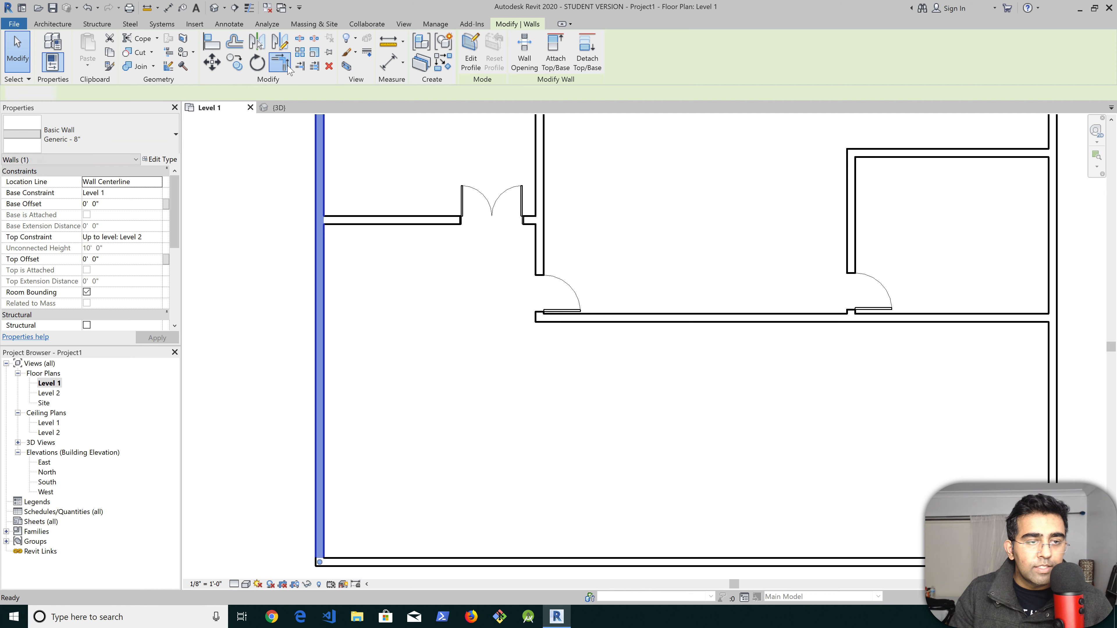
left_click(347, 217)
left_click(321, 520)
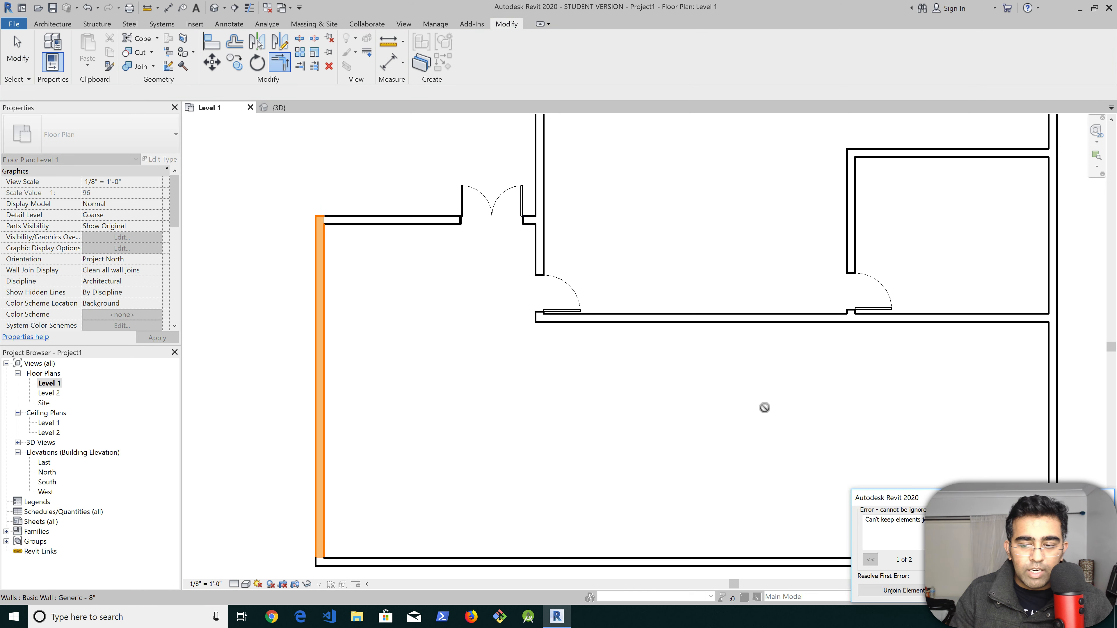
scroll(522, 330, "up", 2)
scroll(521, 327, "down", 5)
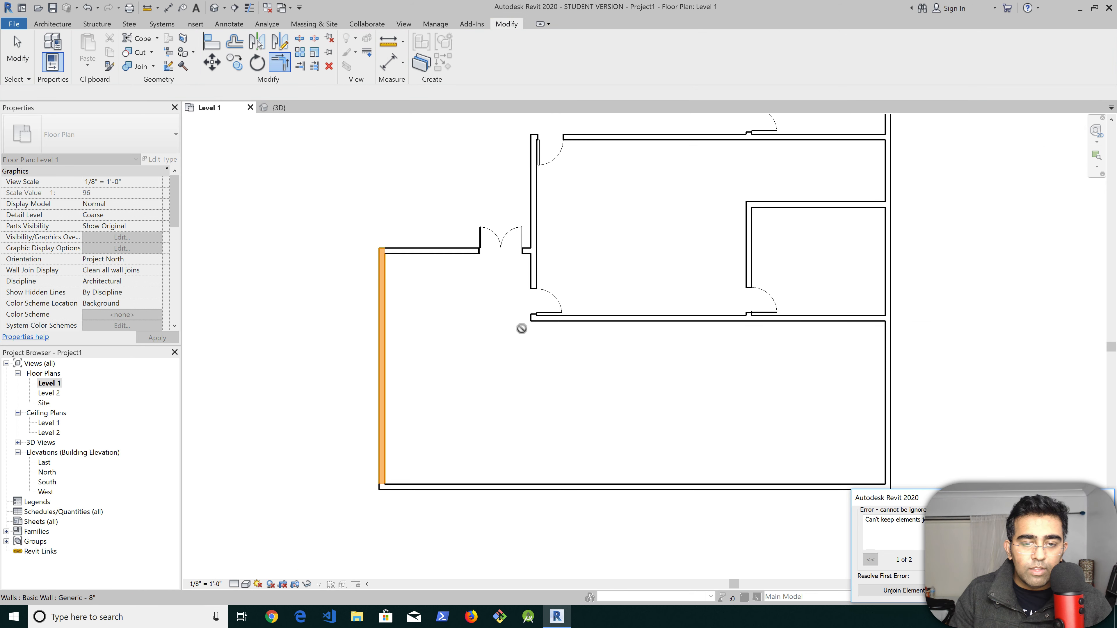
middle_click_drag(511, 259, 510, 360)
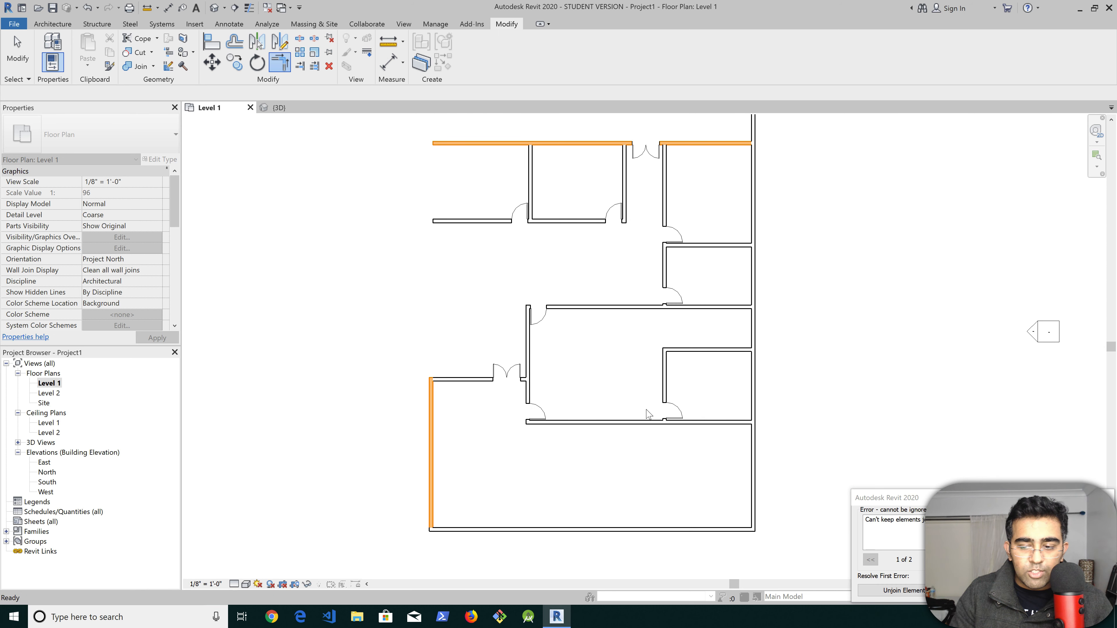
left_click(1084, 590)
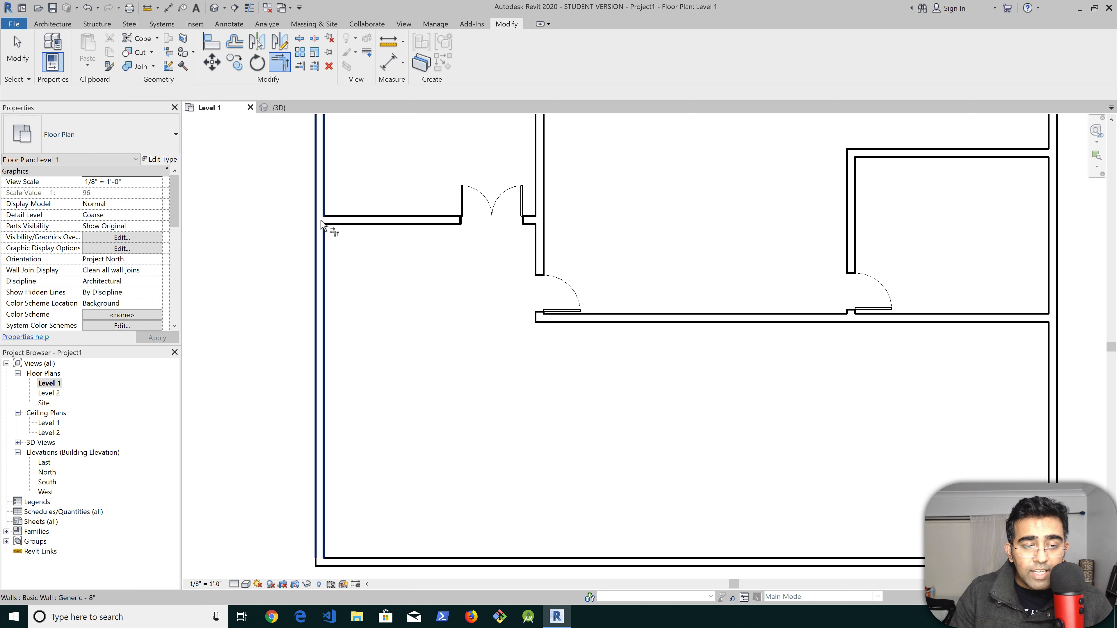
left_click(318, 263)
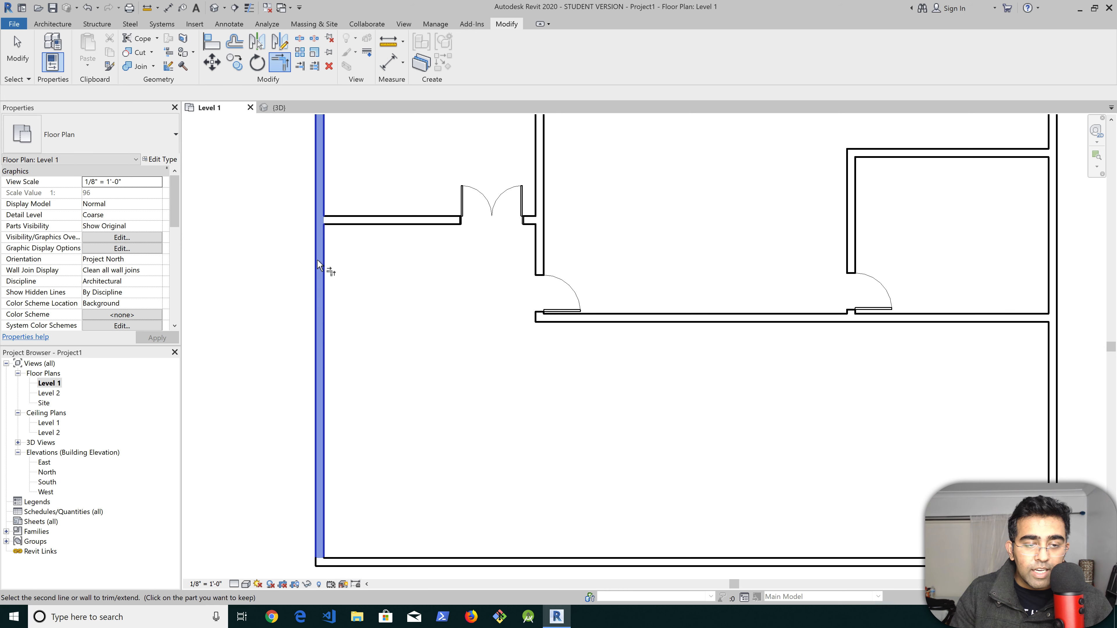
scroll(294, 178, "up", 2)
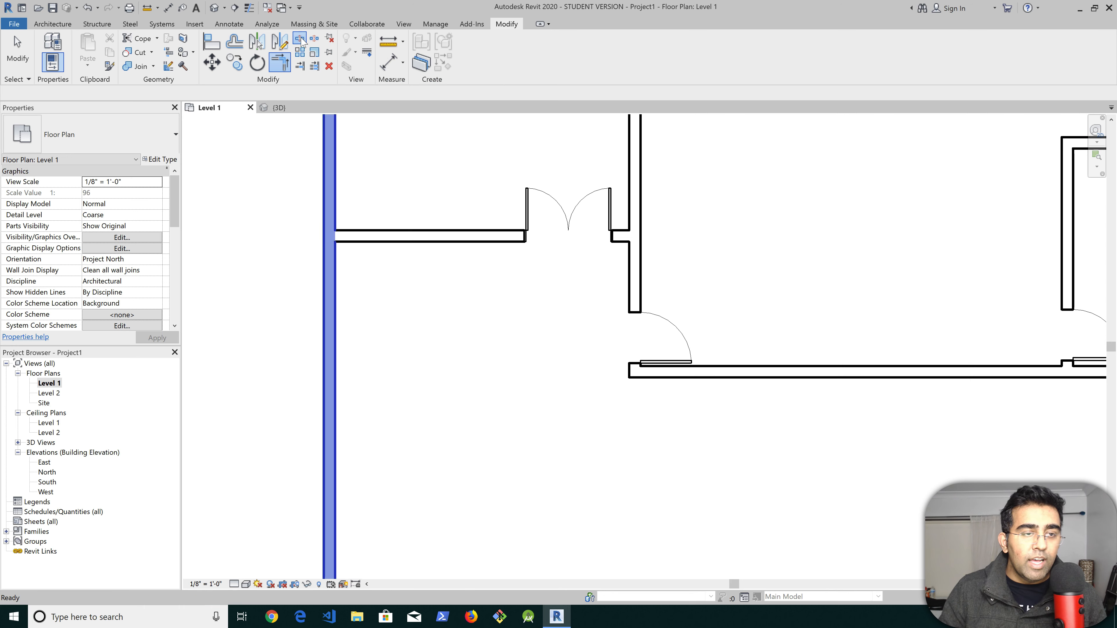
Split the left exterior wall in line with the lower face of the double-door wall and check both segments
left_click(301, 40)
scroll(332, 231, "up", 5)
scroll(333, 232, "up", 3)
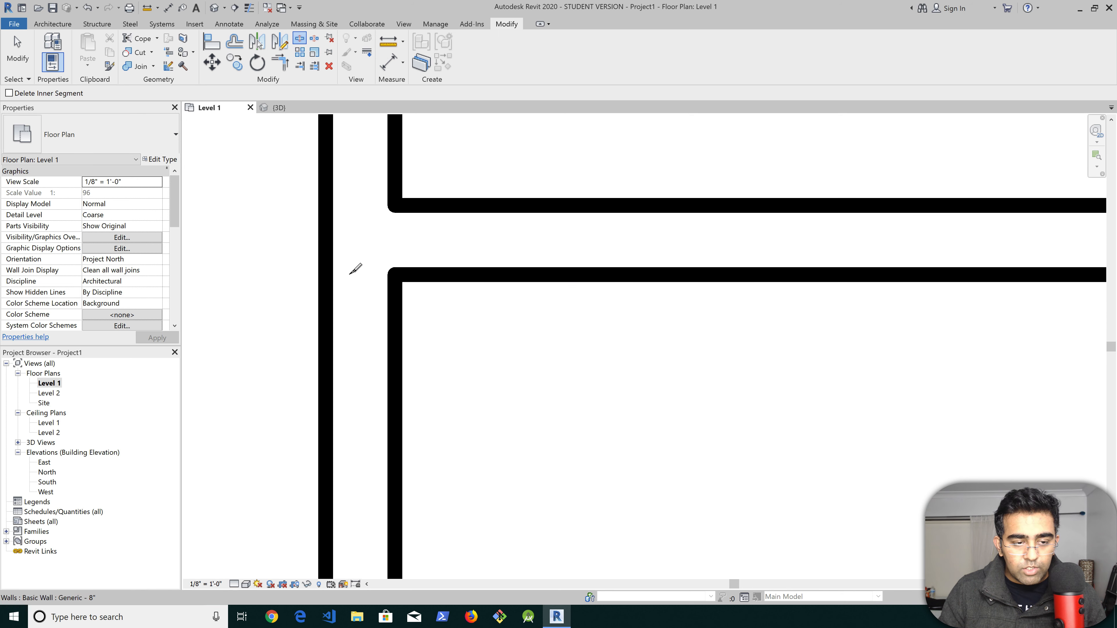
left_click(327, 276)
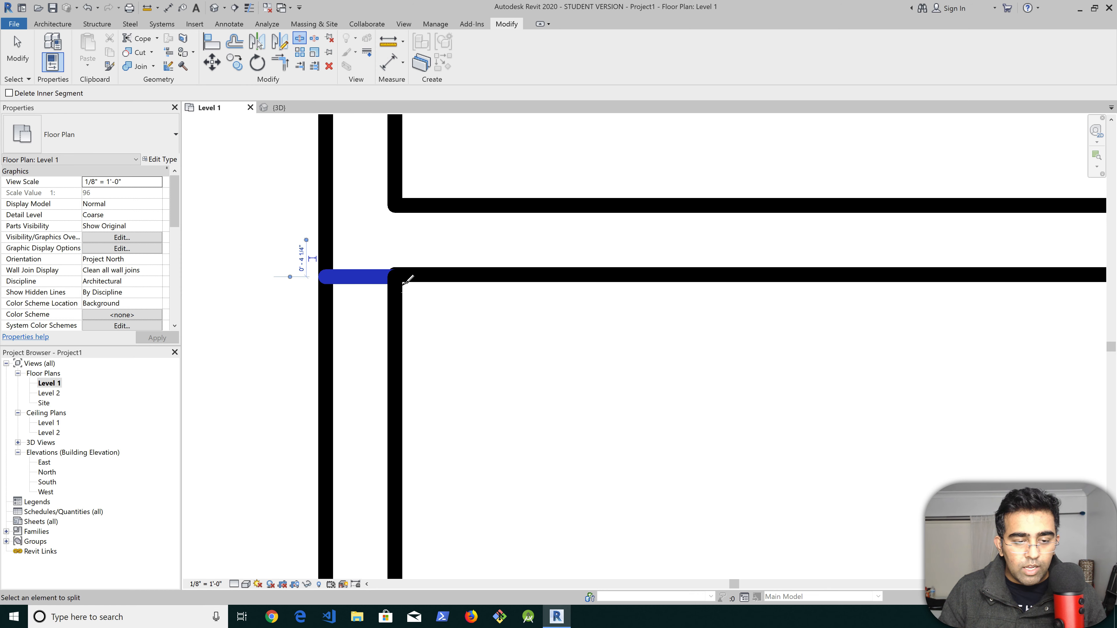
key("Escape")
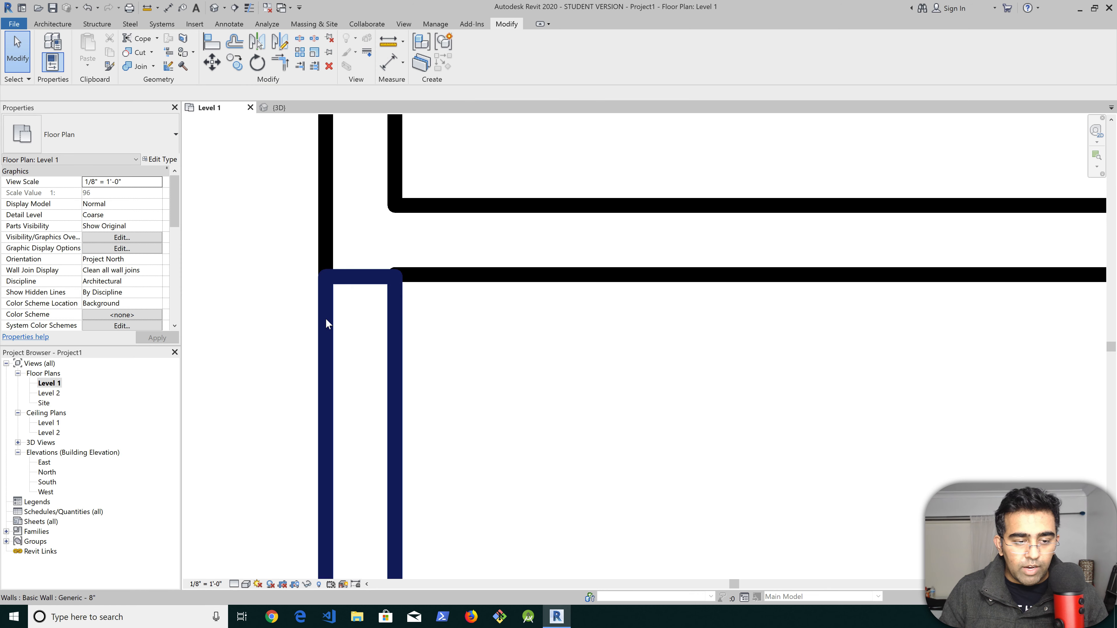
left_click(326, 318)
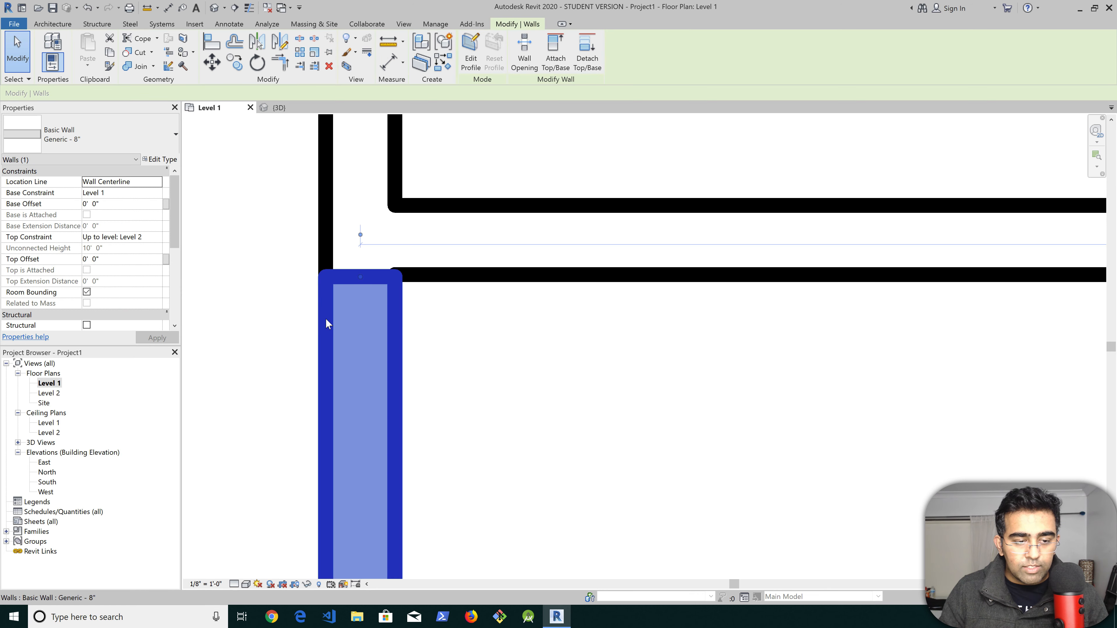
left_click(325, 229)
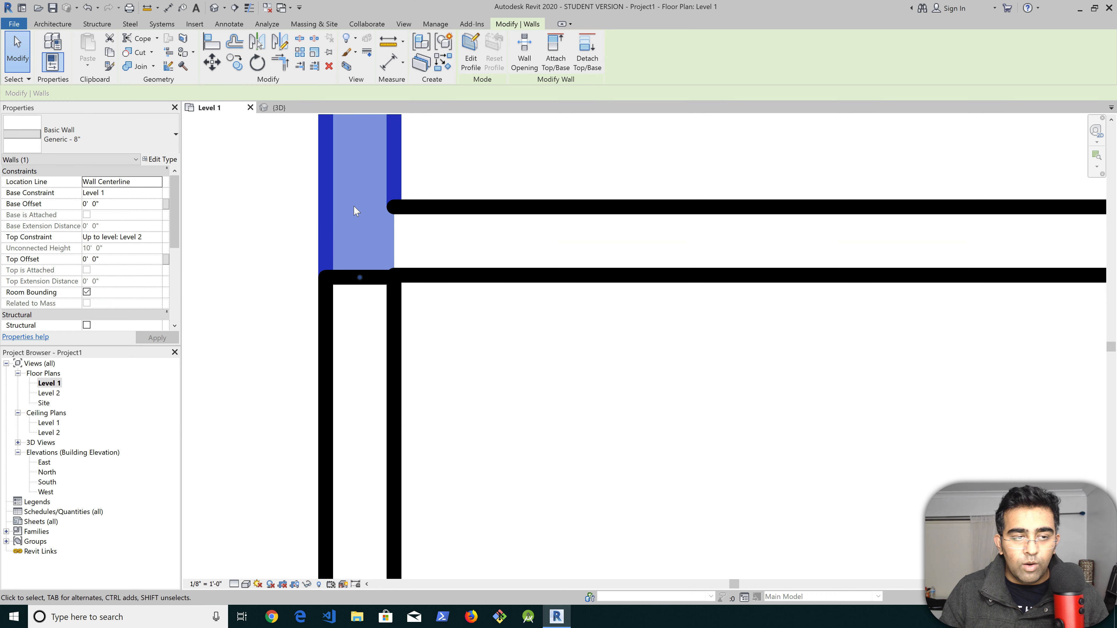
In the 3D view, set the front exterior wall's top offset to -4' 1 17/64"
left_click(216, 8)
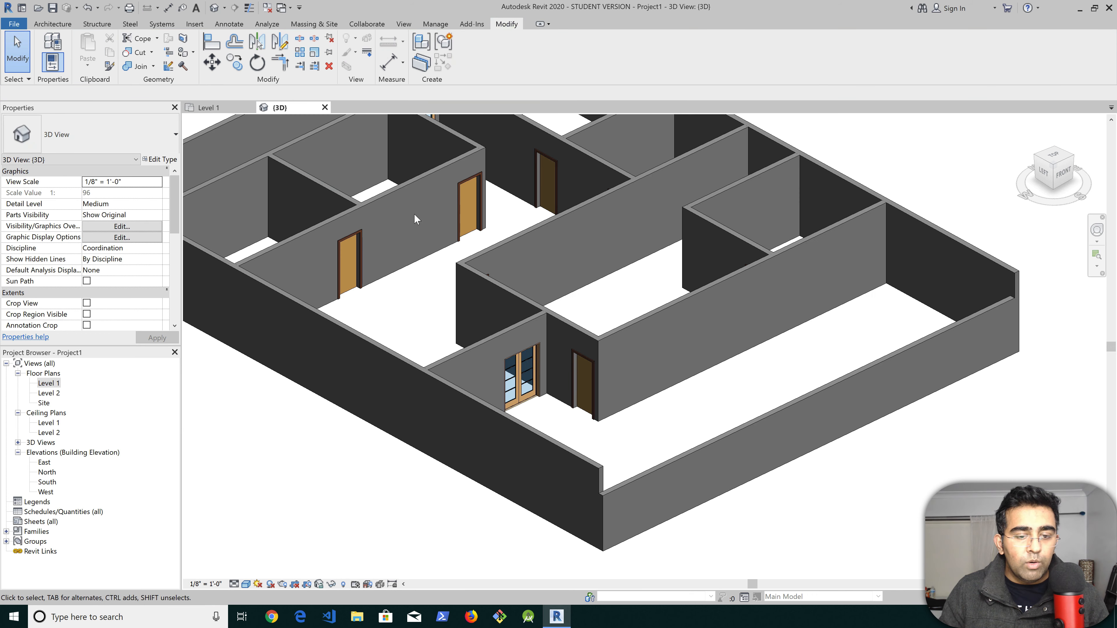
left_click(589, 468)
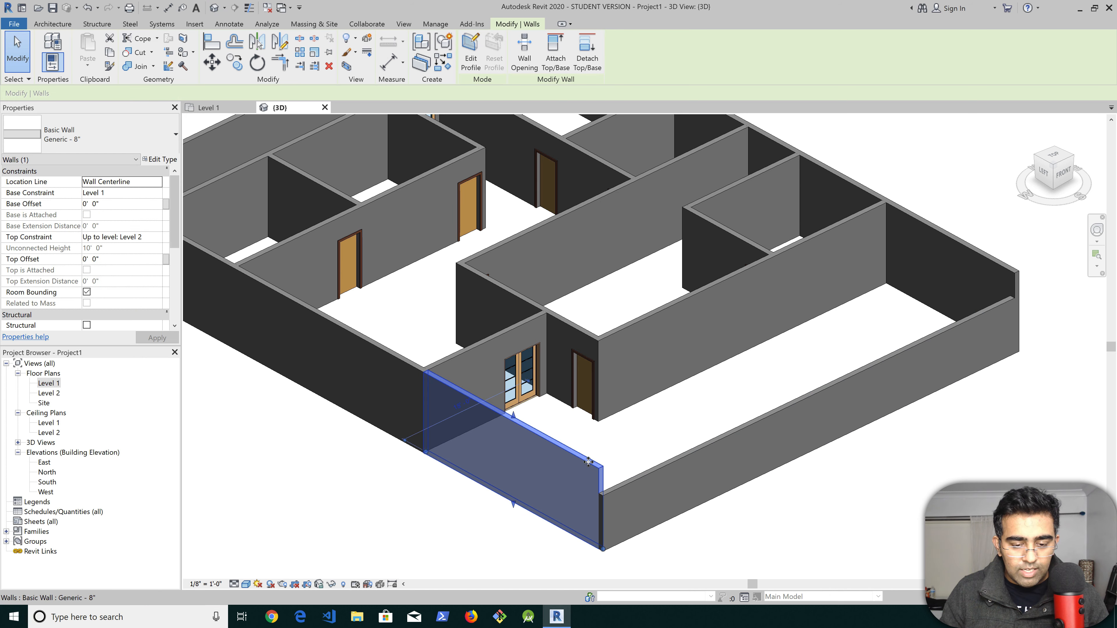
left_click(666, 463)
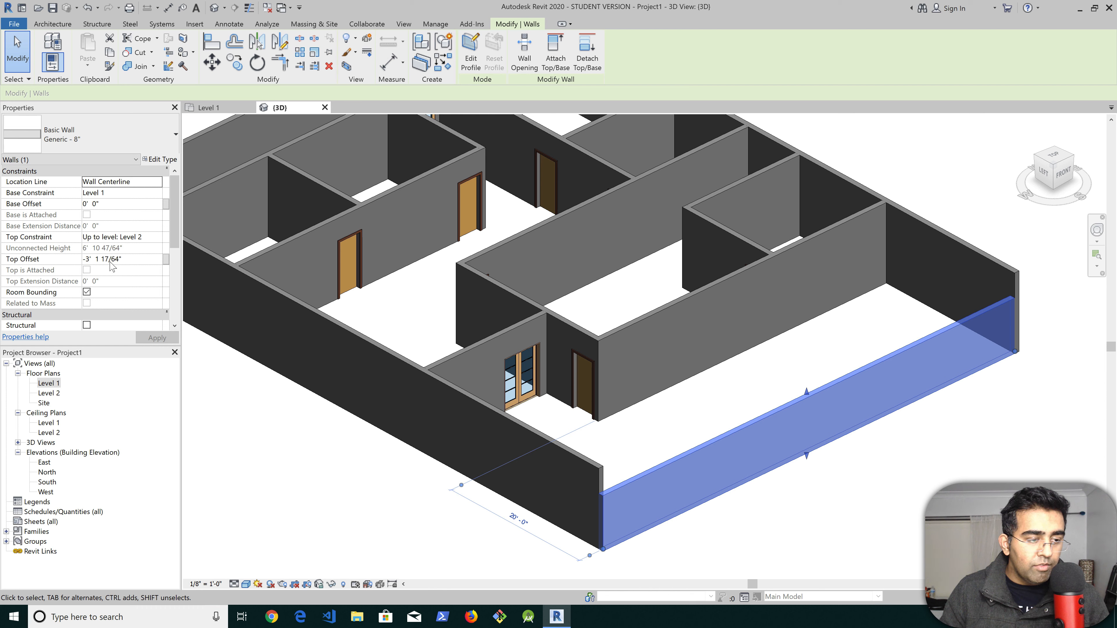
left_click(94, 260)
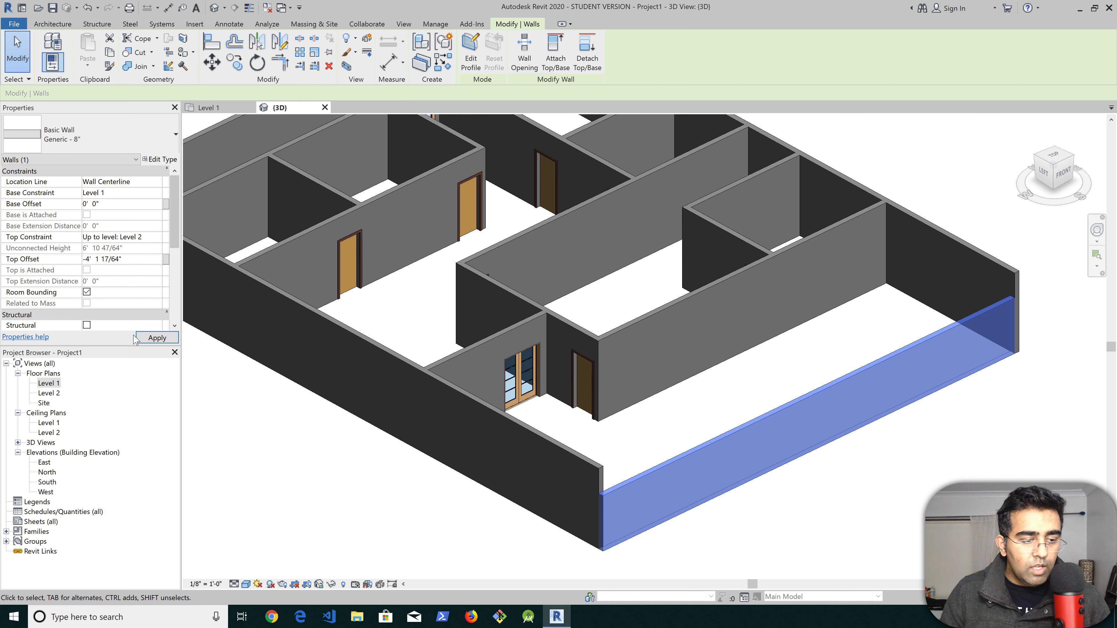
left_click(140, 339)
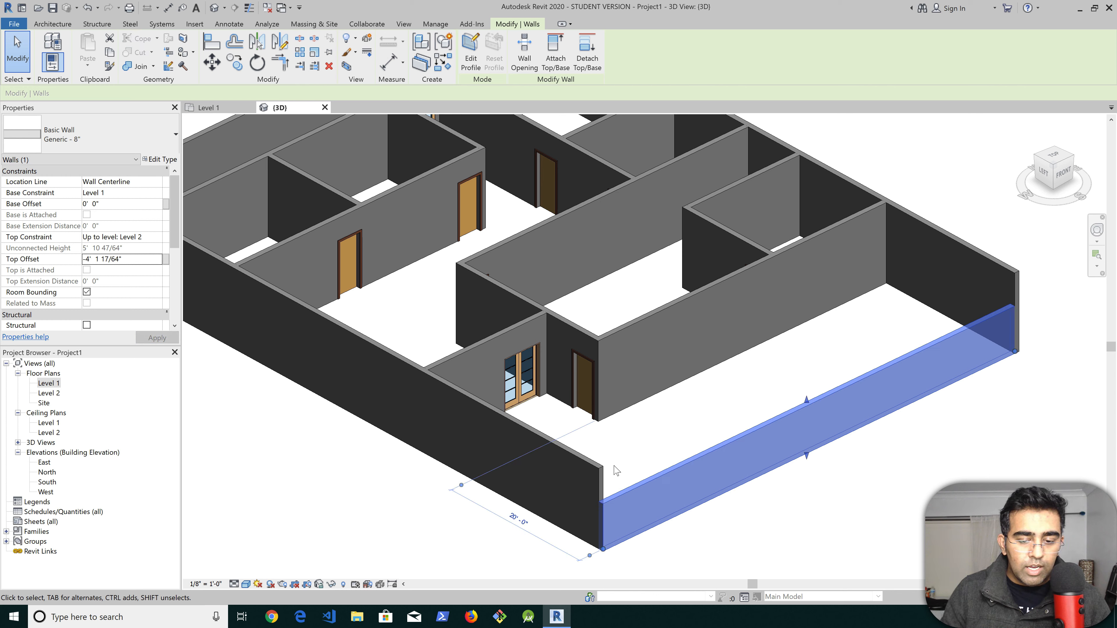
Copy the front wall's top offset of -4' 1 17/64" to the split left wall segment beside the double door and inspect the lowered walls
left_click(127, 258)
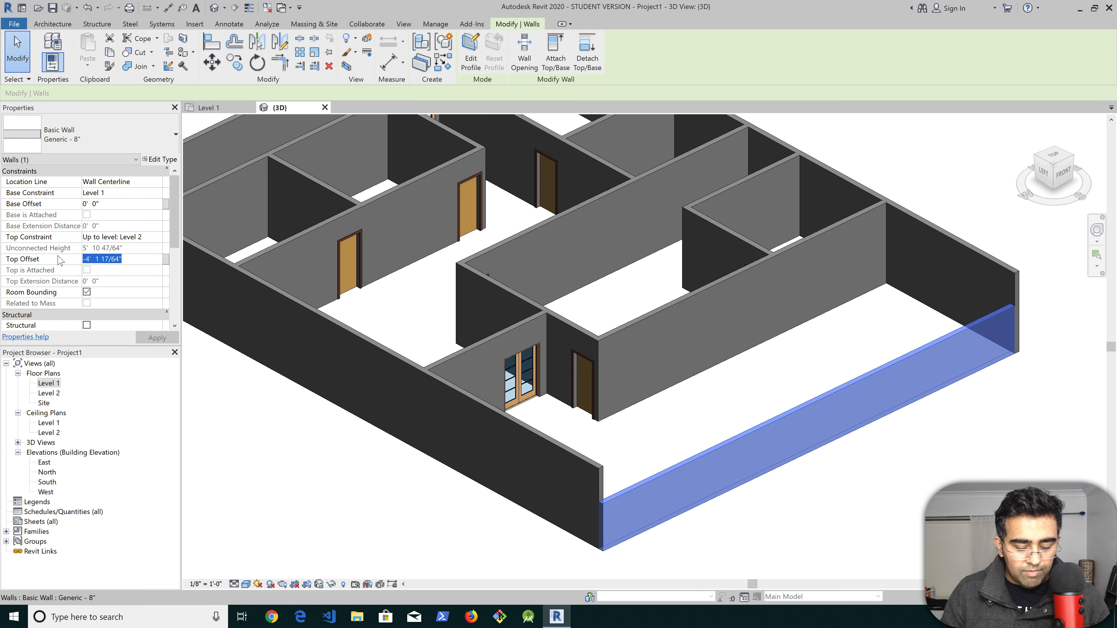
type("0'  0")
left_click(510, 462)
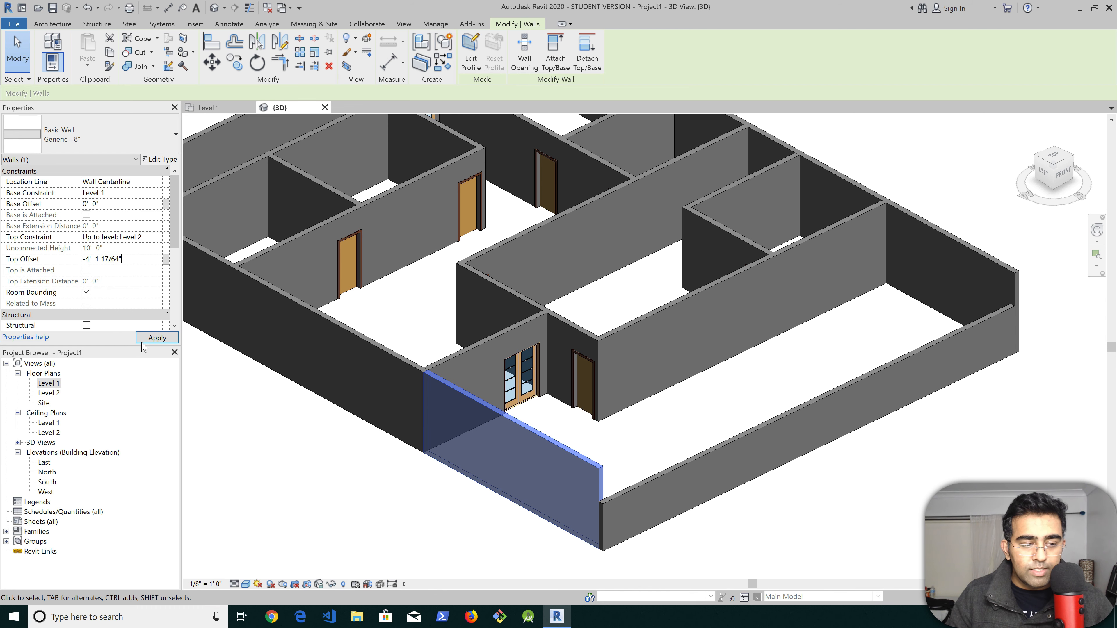
left_click(153, 338)
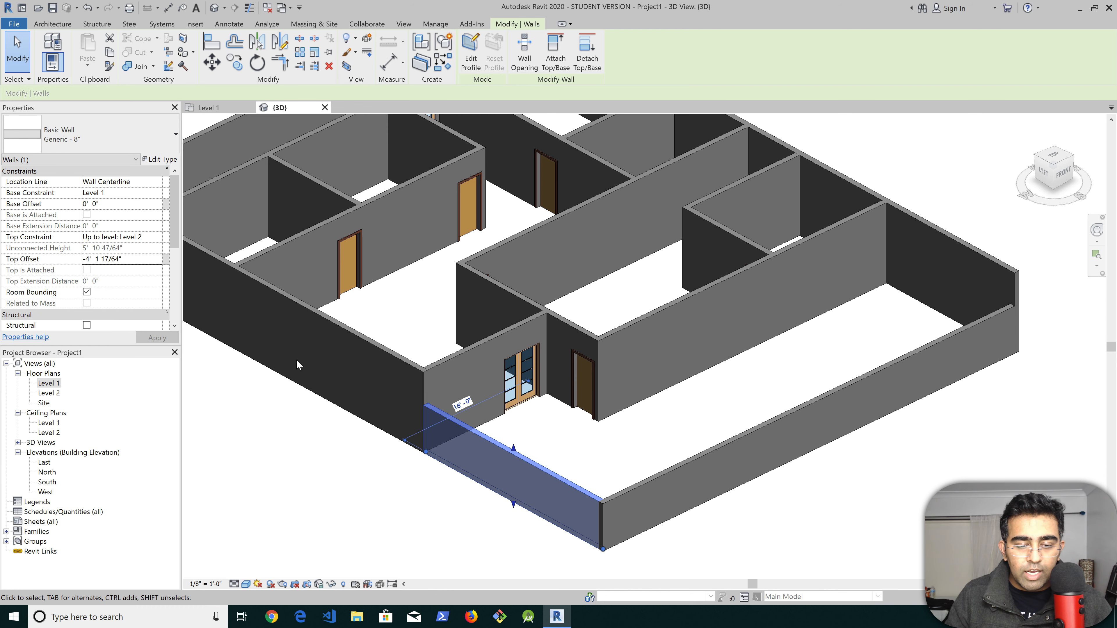
left_click(621, 439)
middle_click_drag(870, 470, 750, 409, "shift")
middle_click_drag(935, 394, 862, 521, "shift")
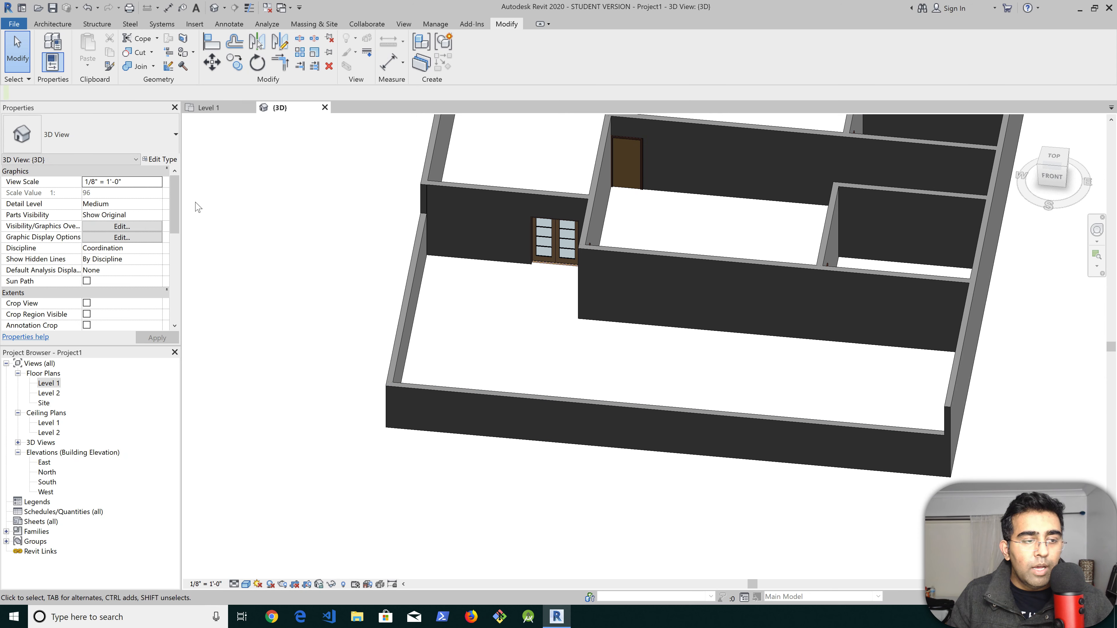
In the Level 1 floor plan, split the right exterior wall in line with the lower face of the adjoining interior wall
left_click(207, 108)
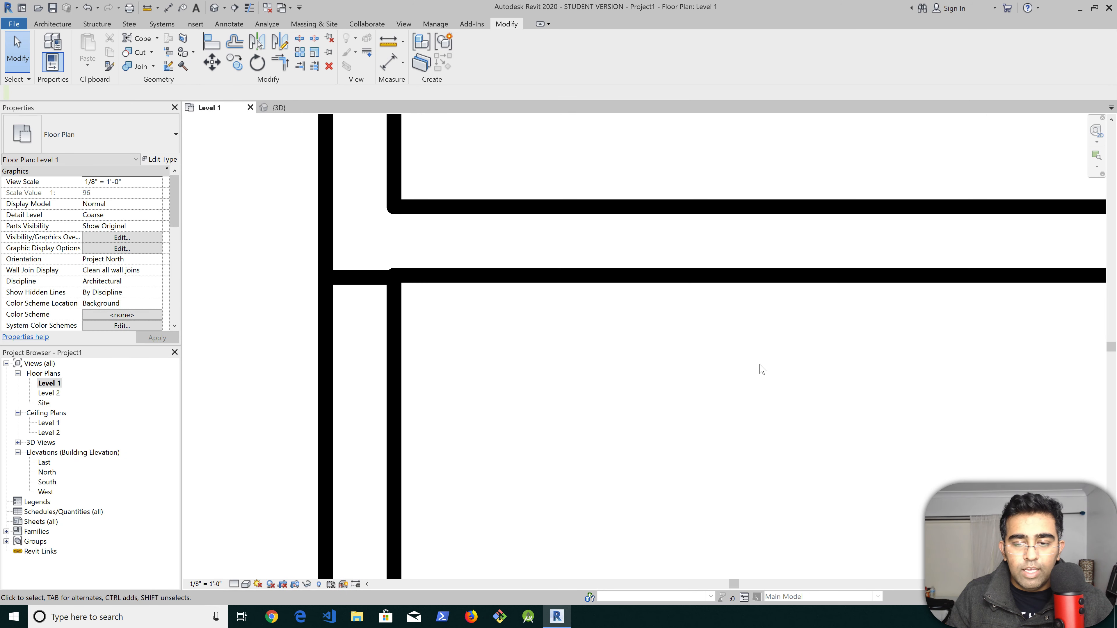
scroll(757, 376, "down", 3)
middle_click_drag(755, 387, 514, 282)
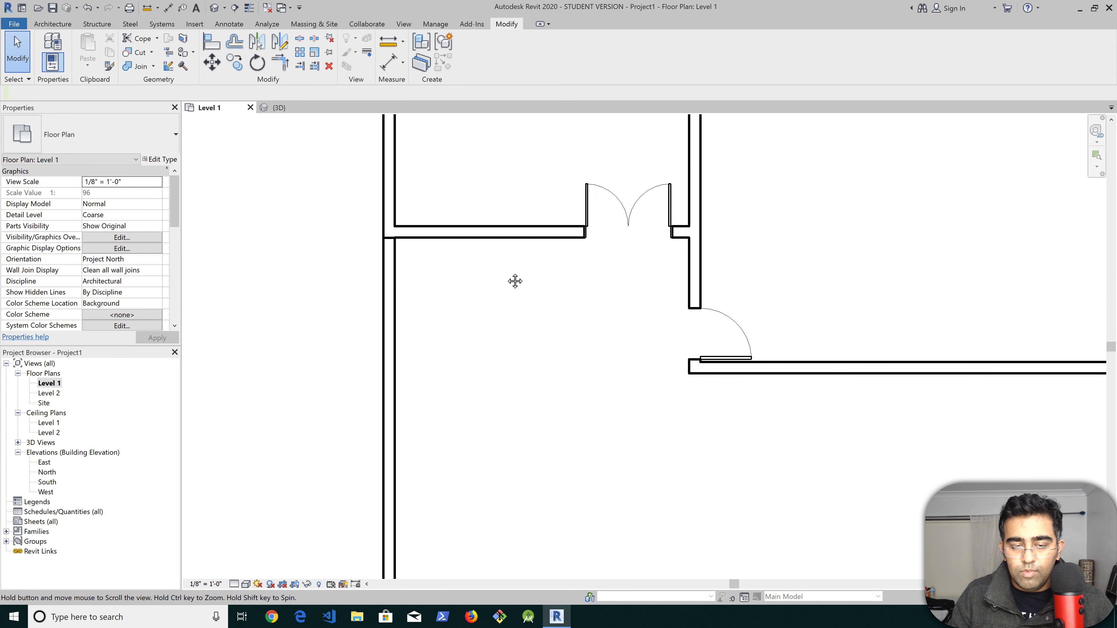
middle_click_drag(842, 395, 356, 325)
scroll(938, 307, "up", 3)
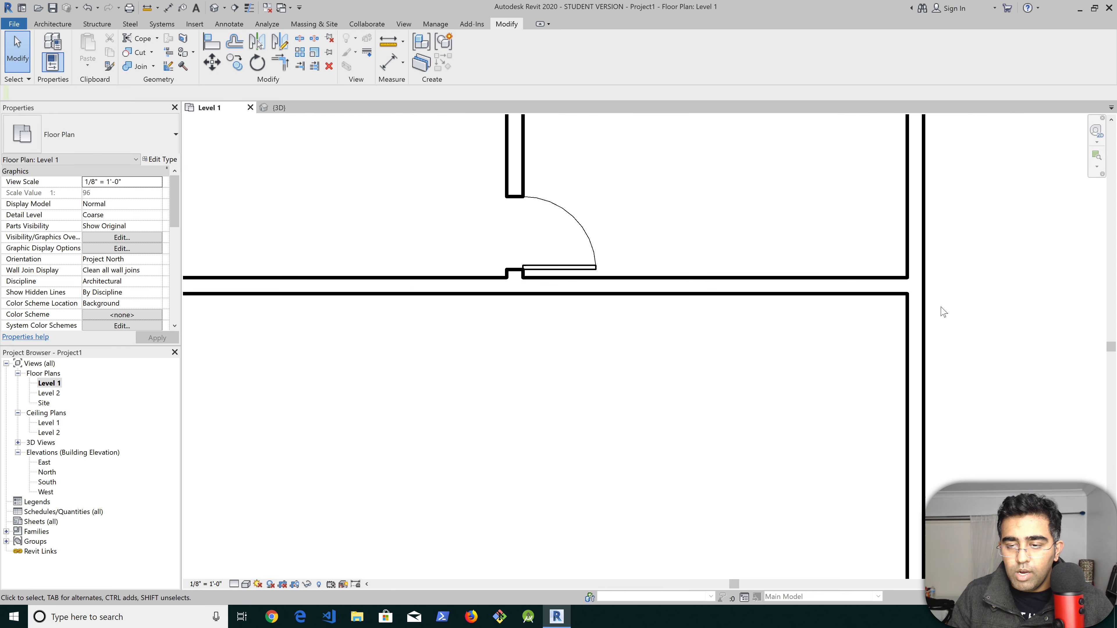
scroll(916, 298, "up", 1)
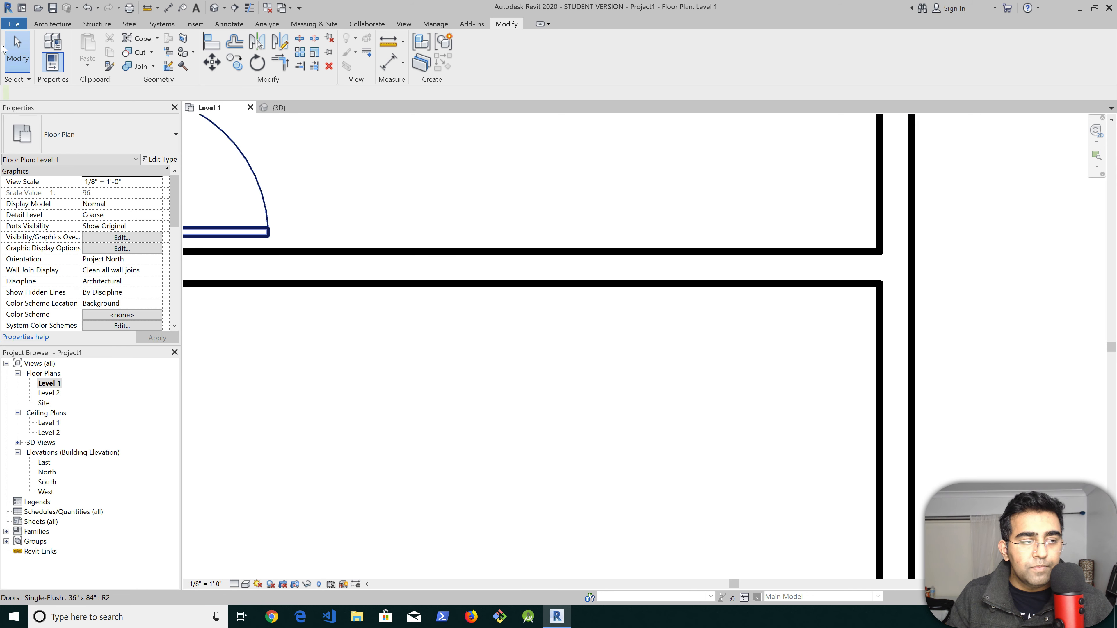
left_click(301, 40)
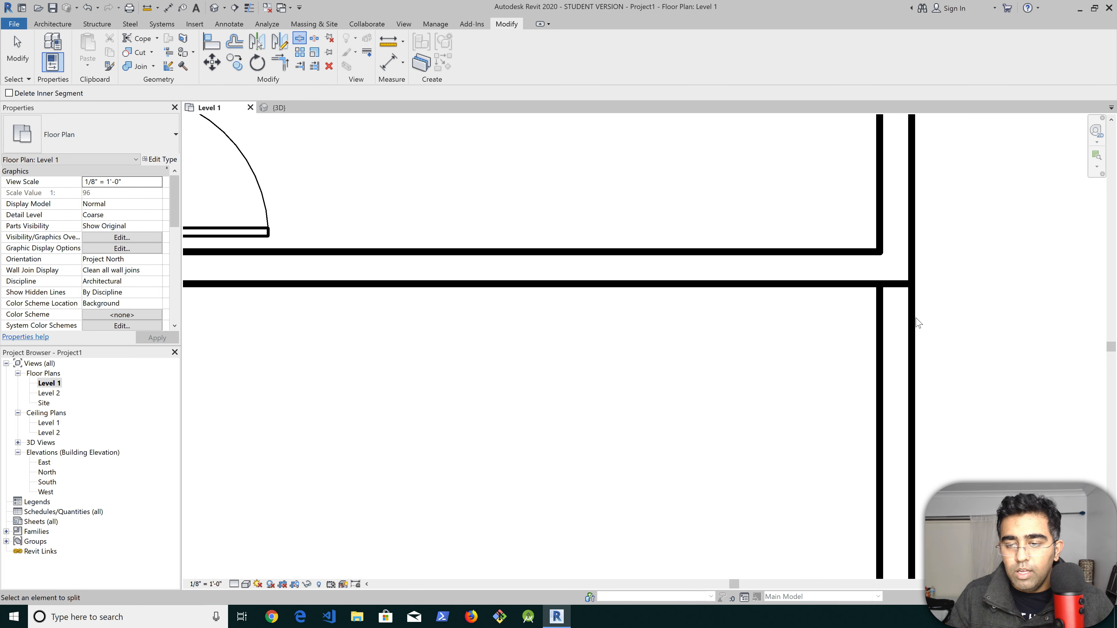
Inspect the junction where the interior wall meets the split right exterior wall
key("Escape")
scroll(915, 284, "up", 1)
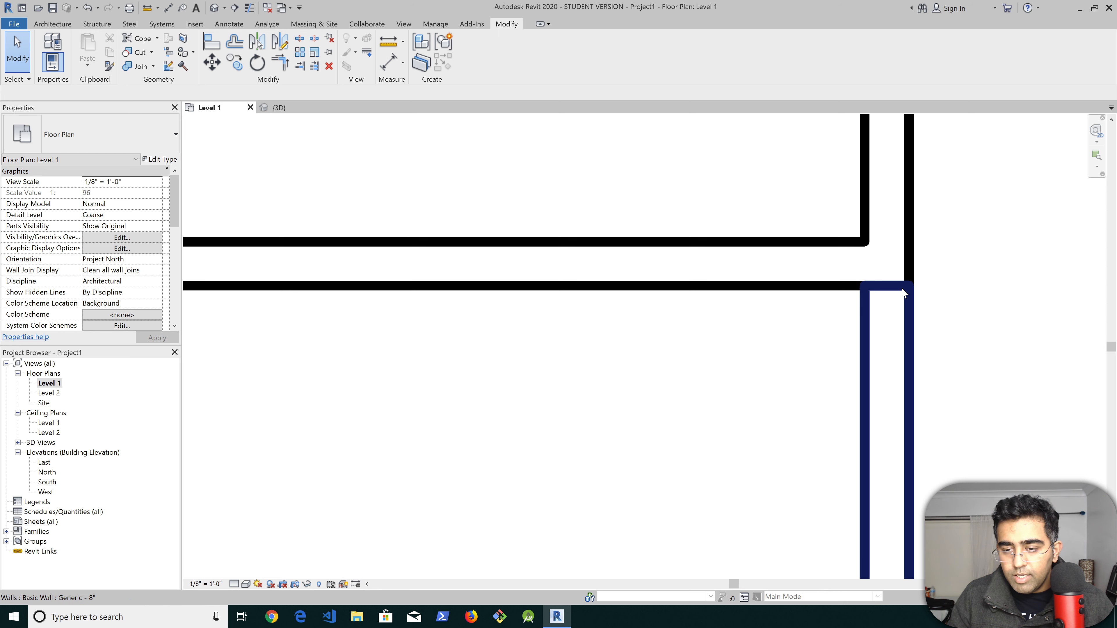
scroll(903, 292, "up", 2)
left_click(764, 285)
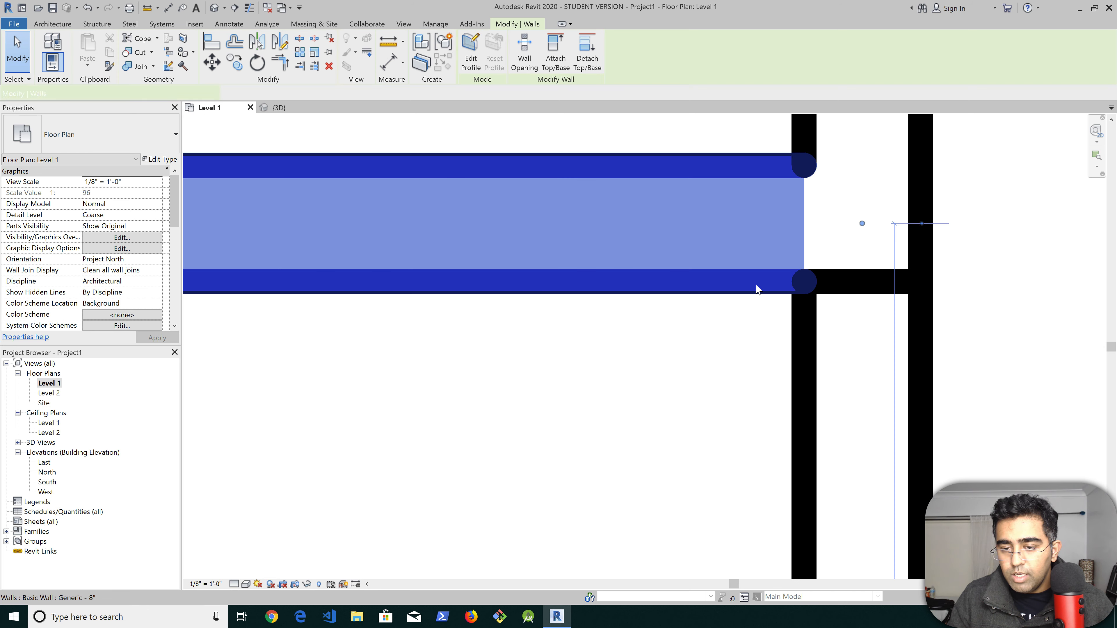
scroll(747, 356, "down", 3)
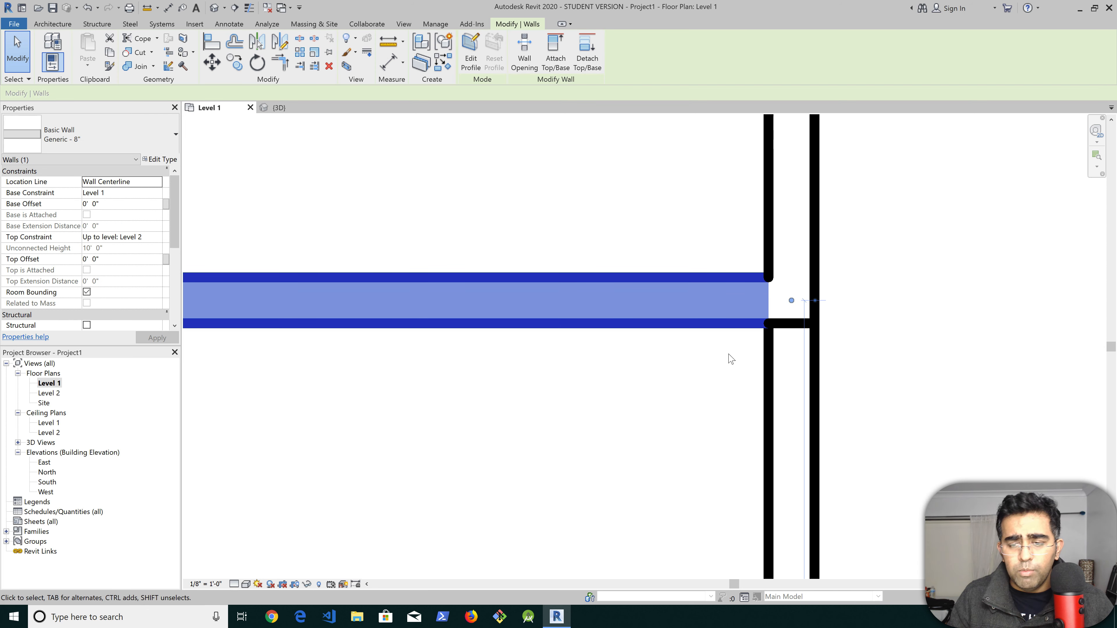
scroll(605, 355, "down", 3)
scroll(636, 349, "down", 5)
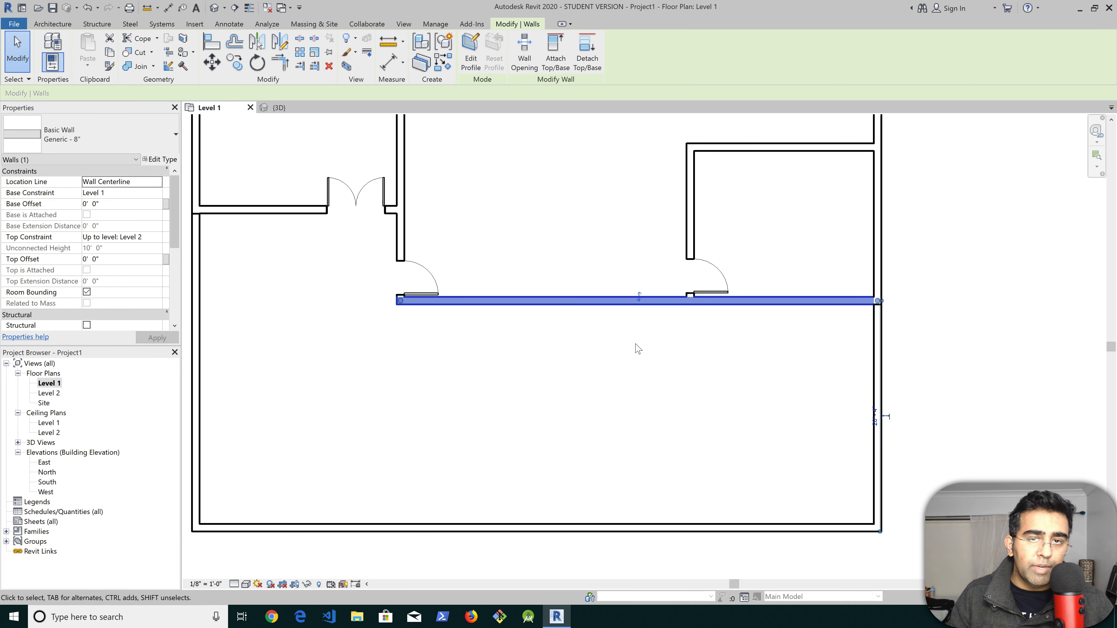
middle_click_drag(589, 355, 738, 282)
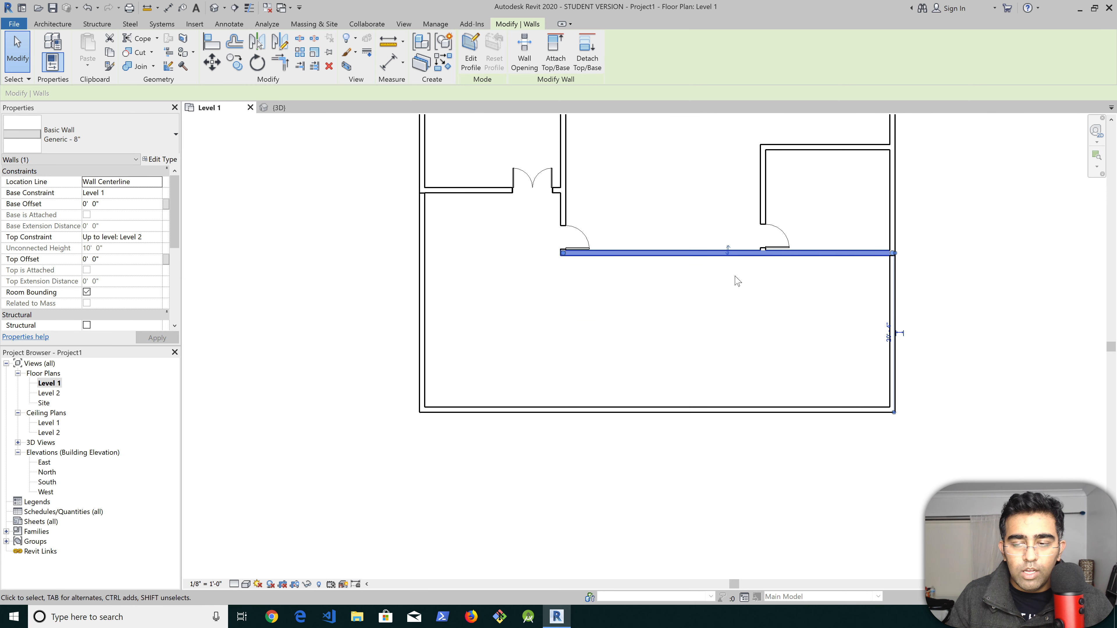
In the 3D view, set the split right wall segment's top offset to -4' 1 17/64" and inspect the lowered walls around the front area
left_click(279, 108)
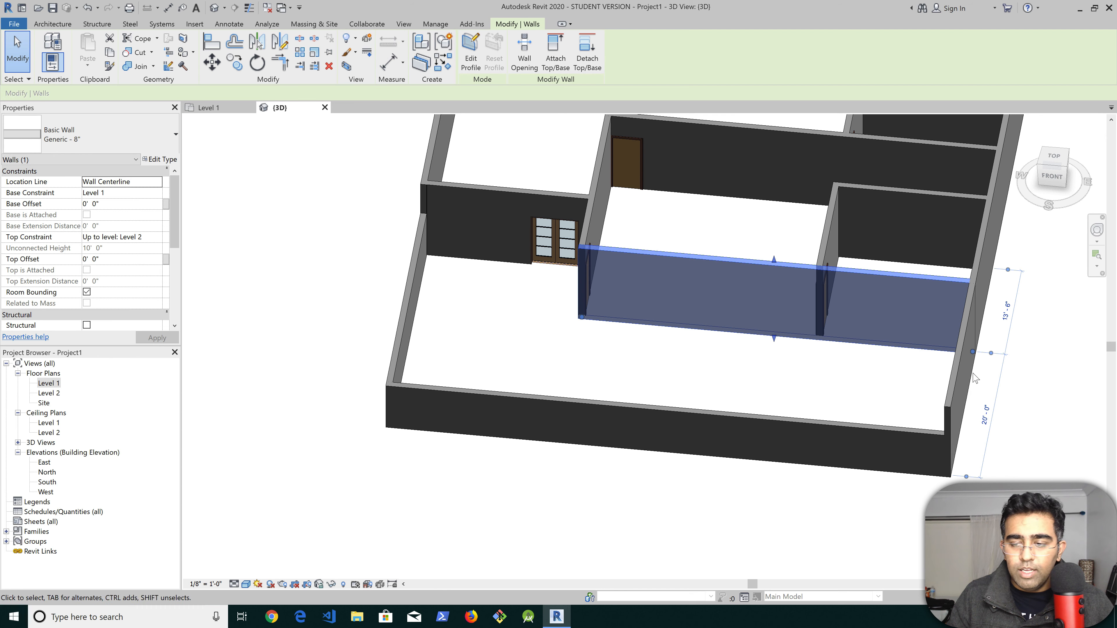
left_click(957, 375)
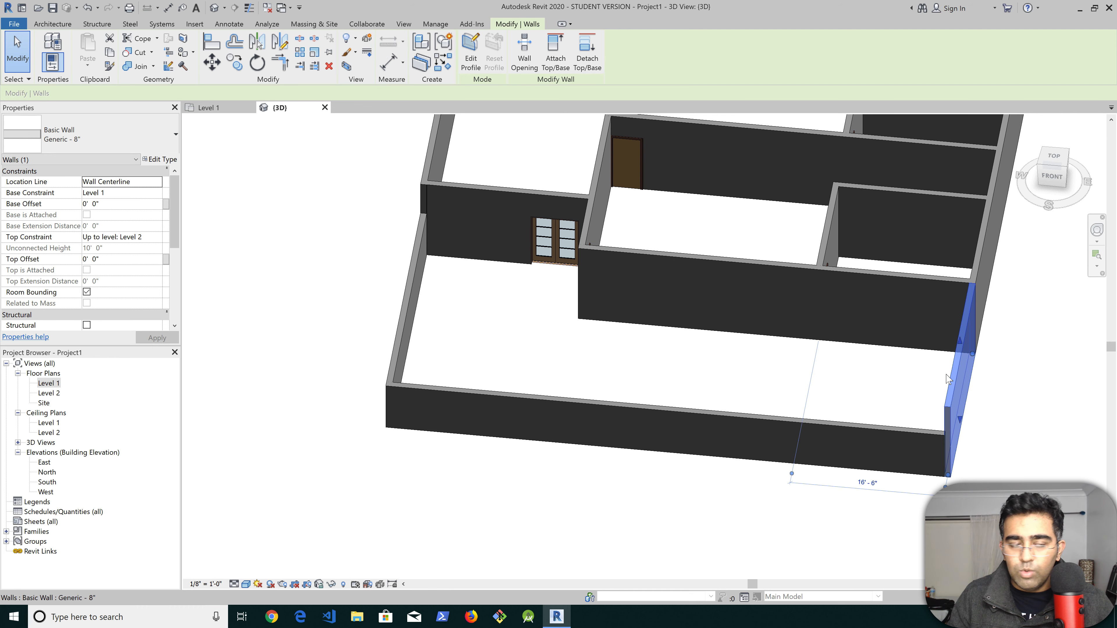
left_click(106, 259)
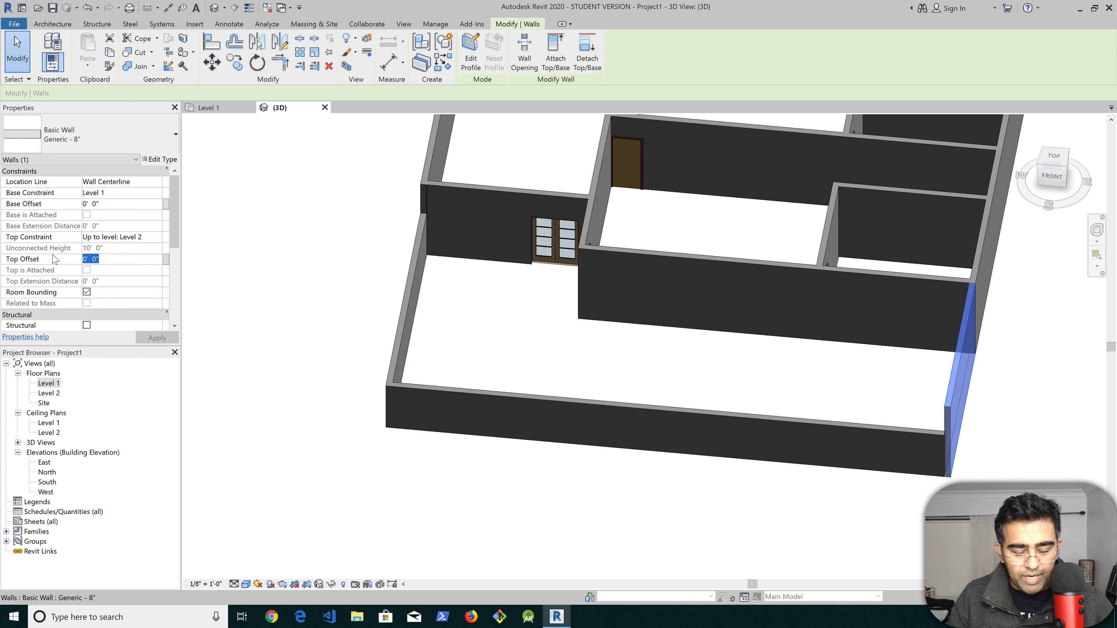
type("-4'  1 17/64\"")
left_click(163, 338)
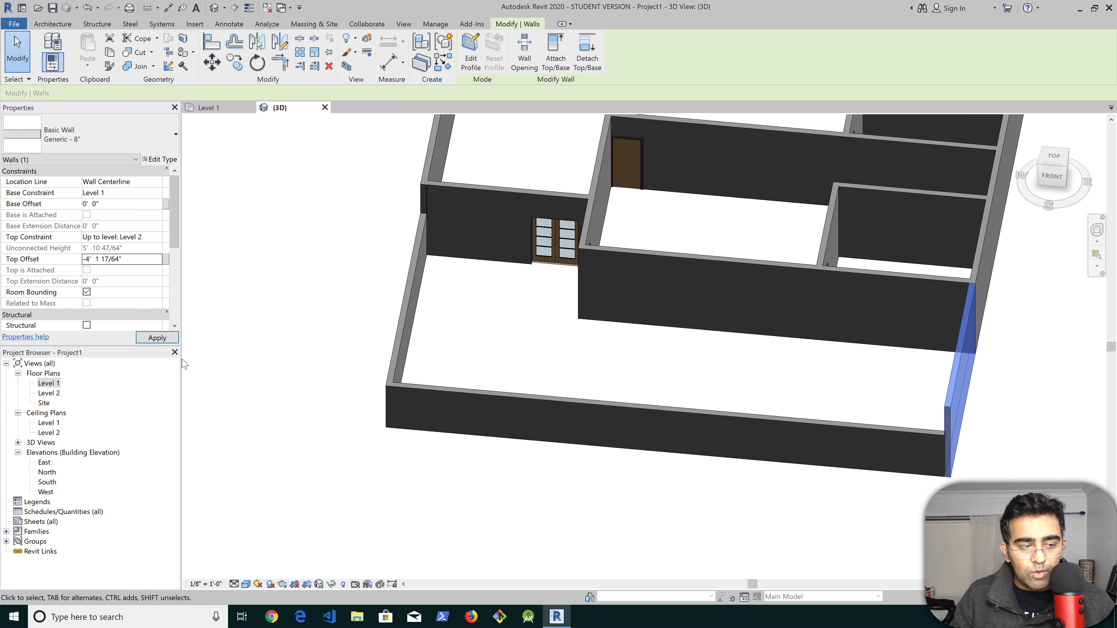
left_click(755, 387)
middle_click_drag(774, 369, 821, 287, "shift")
scroll(815, 281, "down", 1, "shift")
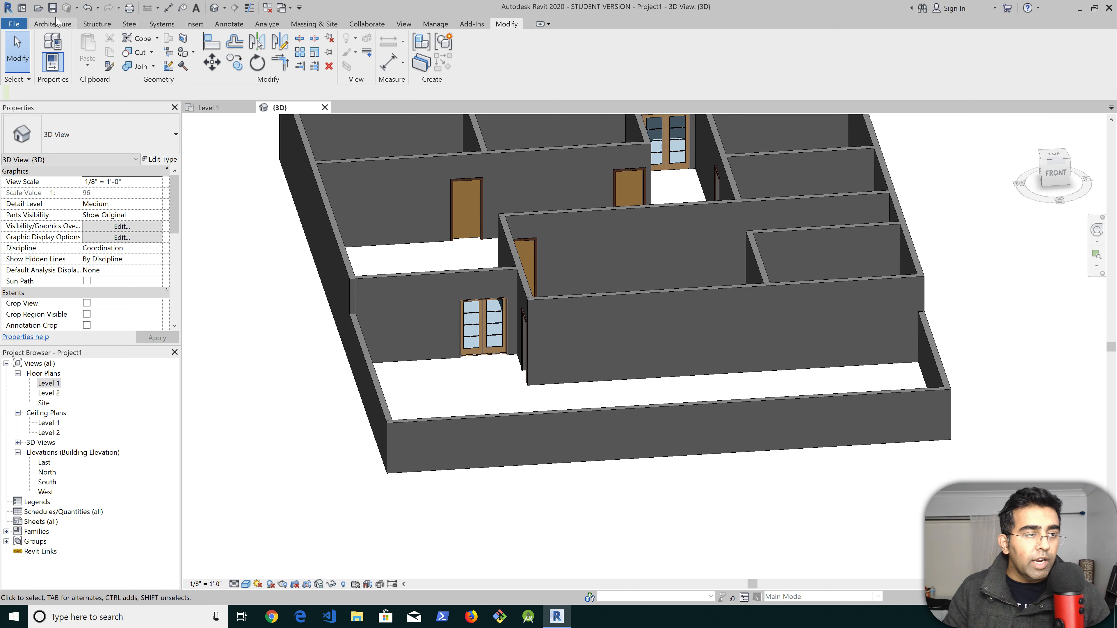
In the Level 1 plan, place three 30" x 46" Window-Double-Hung windows along the front interior wall, two in the wide room and one about 2' from the right exterior wall
left_click(58, 26)
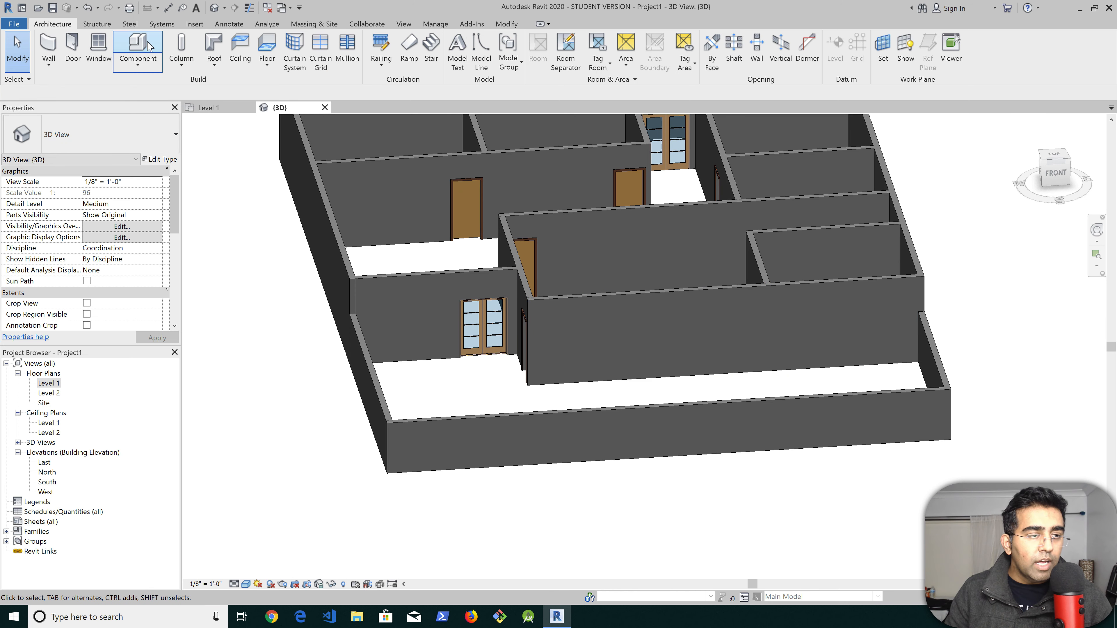
left_click(99, 47)
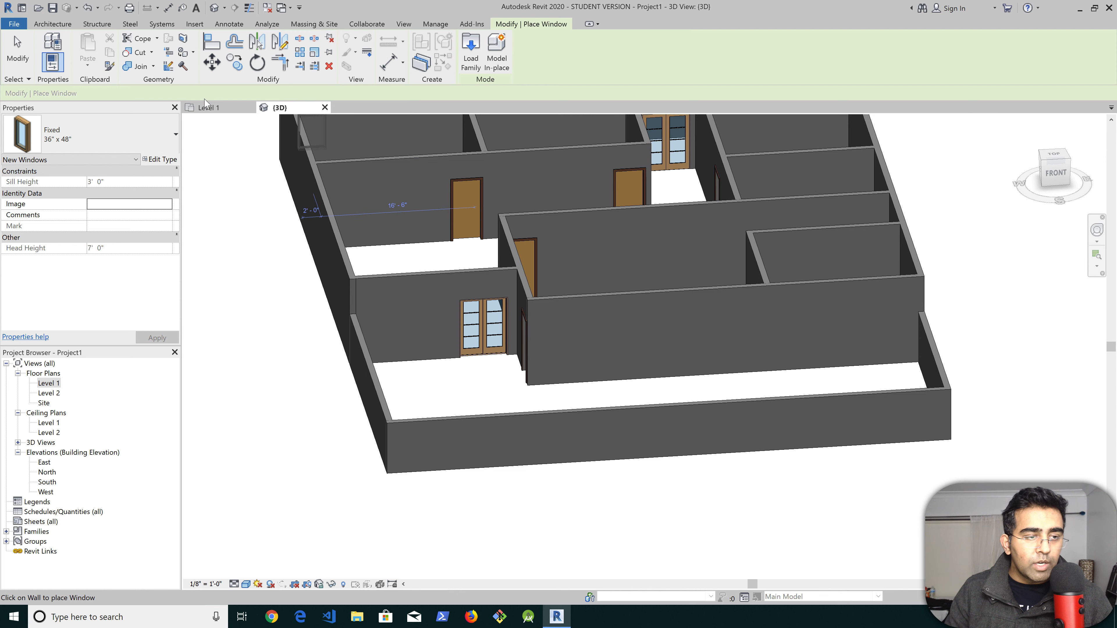
left_click(207, 108)
left_click(88, 138)
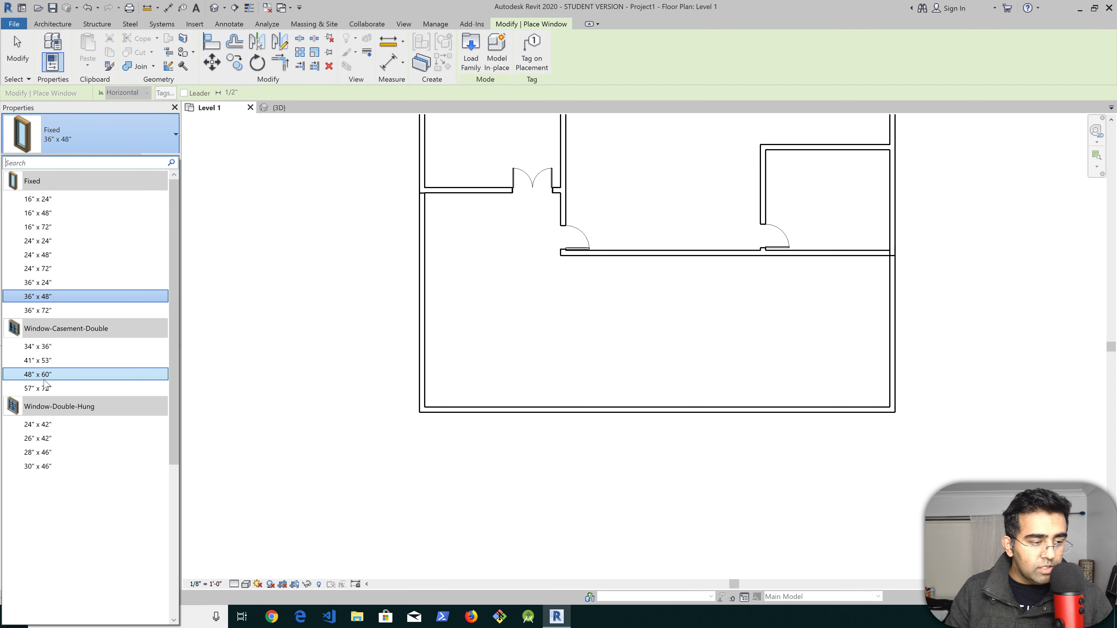
left_click(44, 466)
scroll(686, 238, "up", 3)
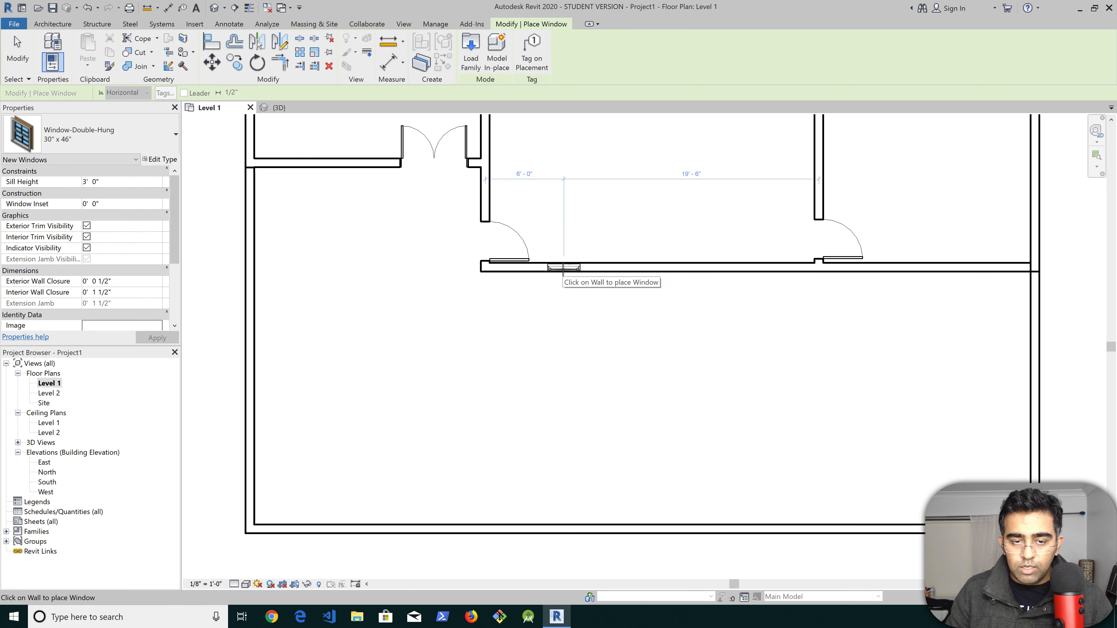
left_click(596, 267)
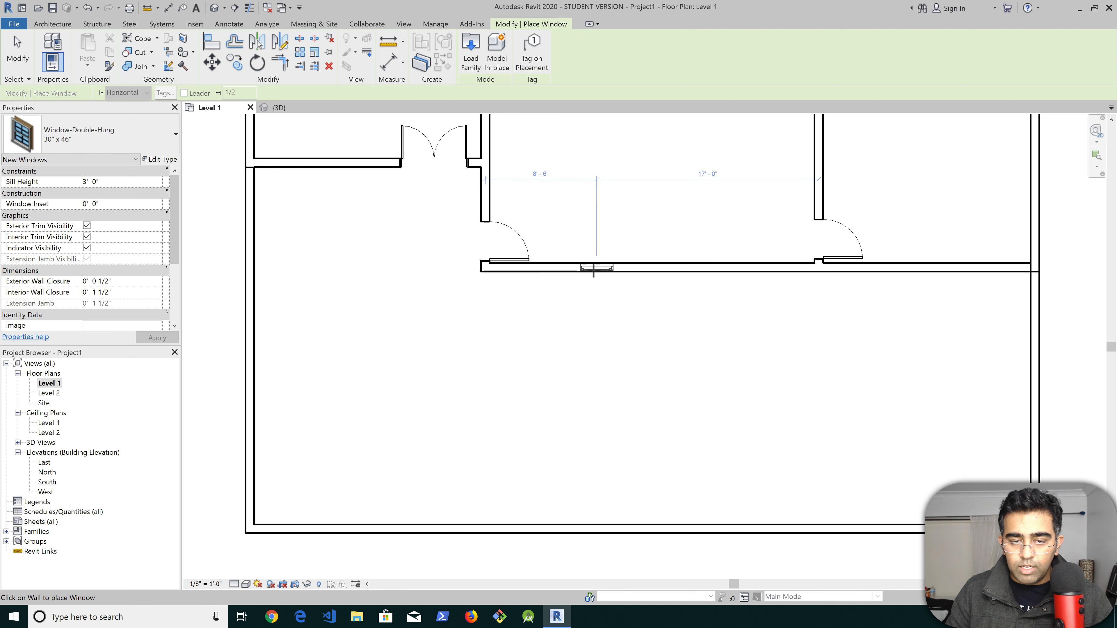
left_click(701, 268)
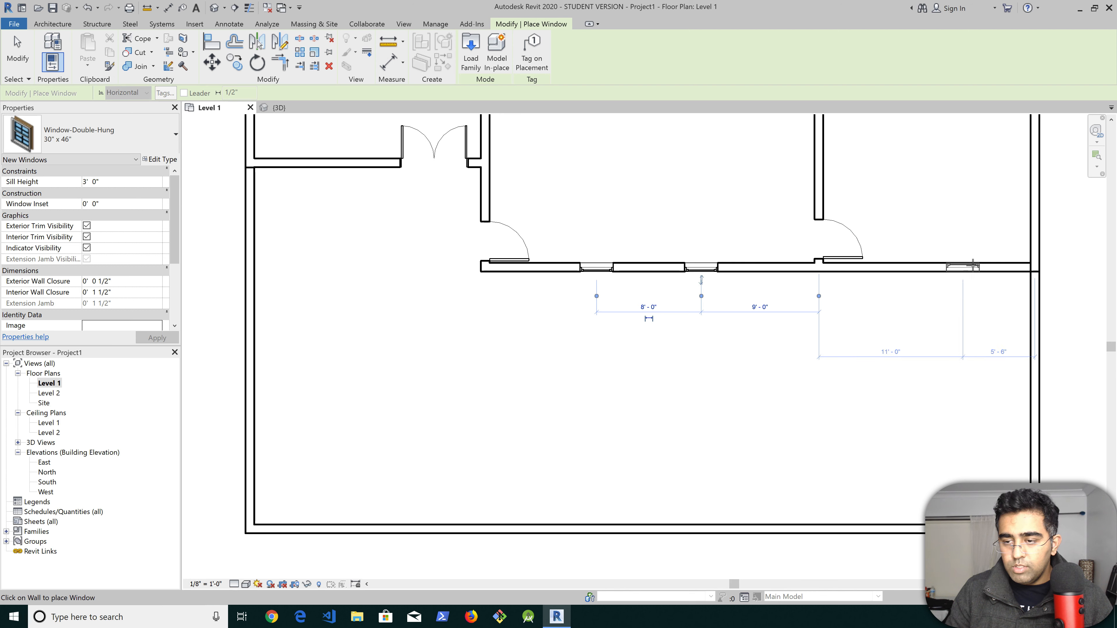
left_click(1007, 266)
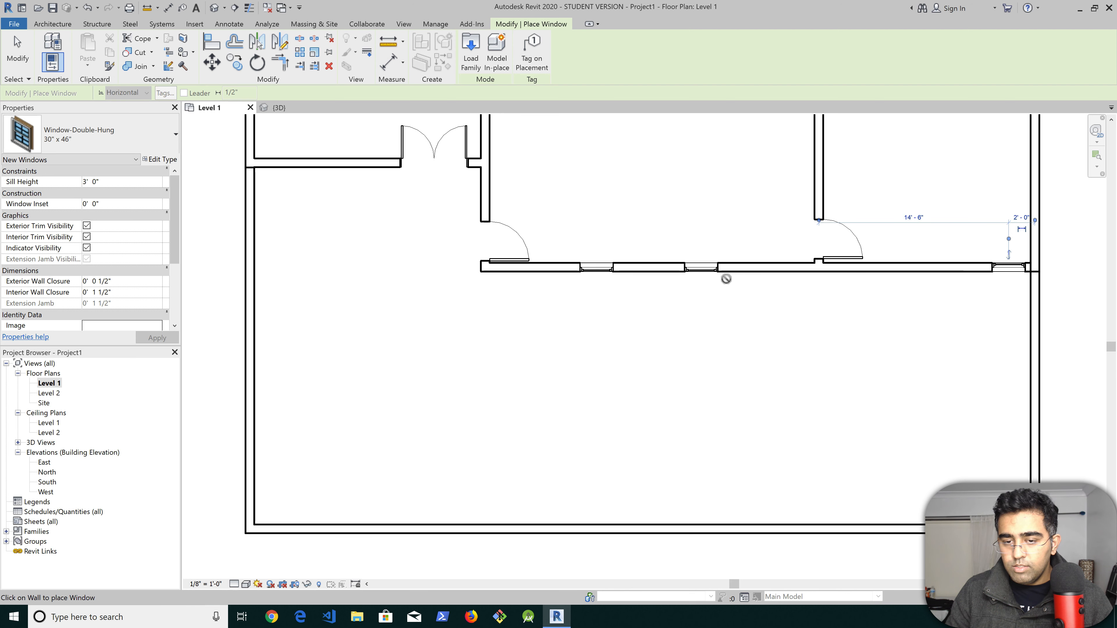
scroll(985, 264, "up", 3)
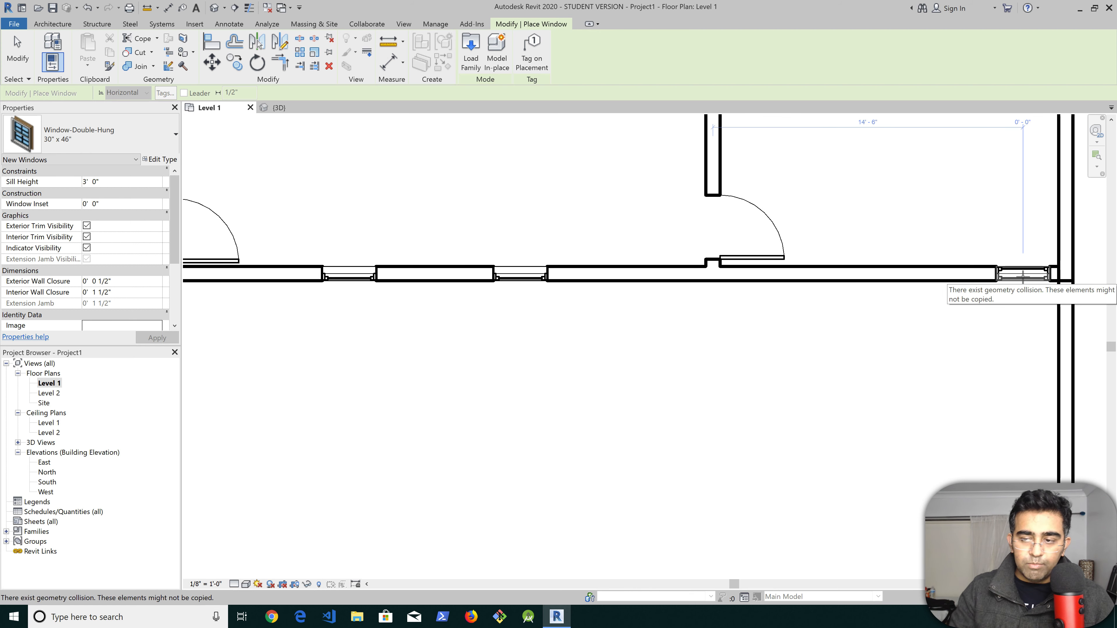
key("Escape")
key("Escape")
Flip the facing of the wide room's two front windows to match the window near the right exterior wall
left_click(518, 273)
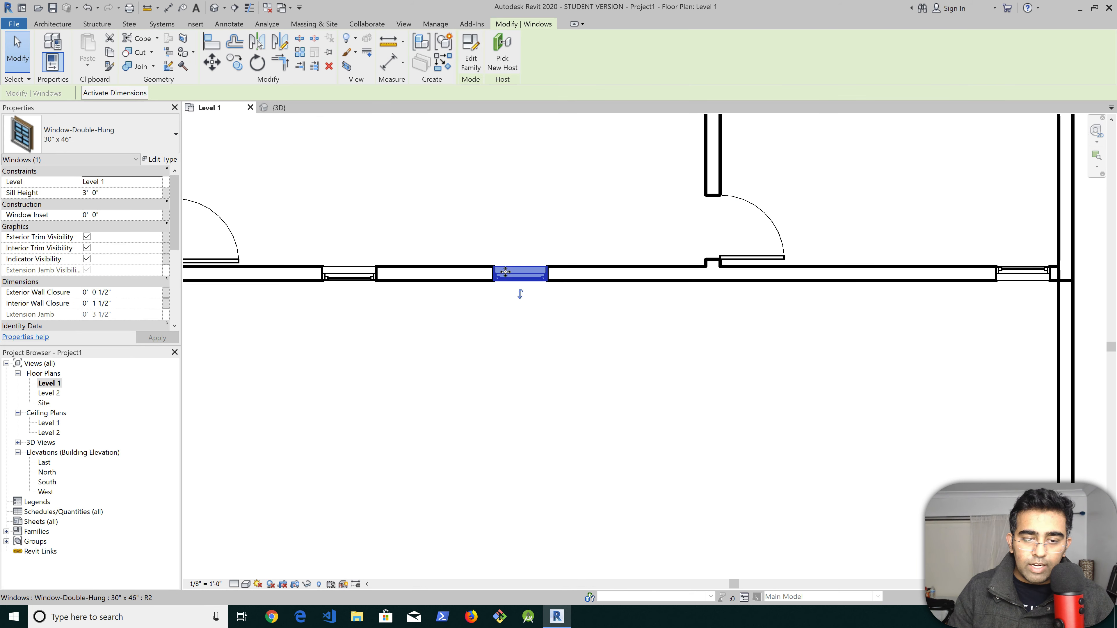
left_click(521, 296)
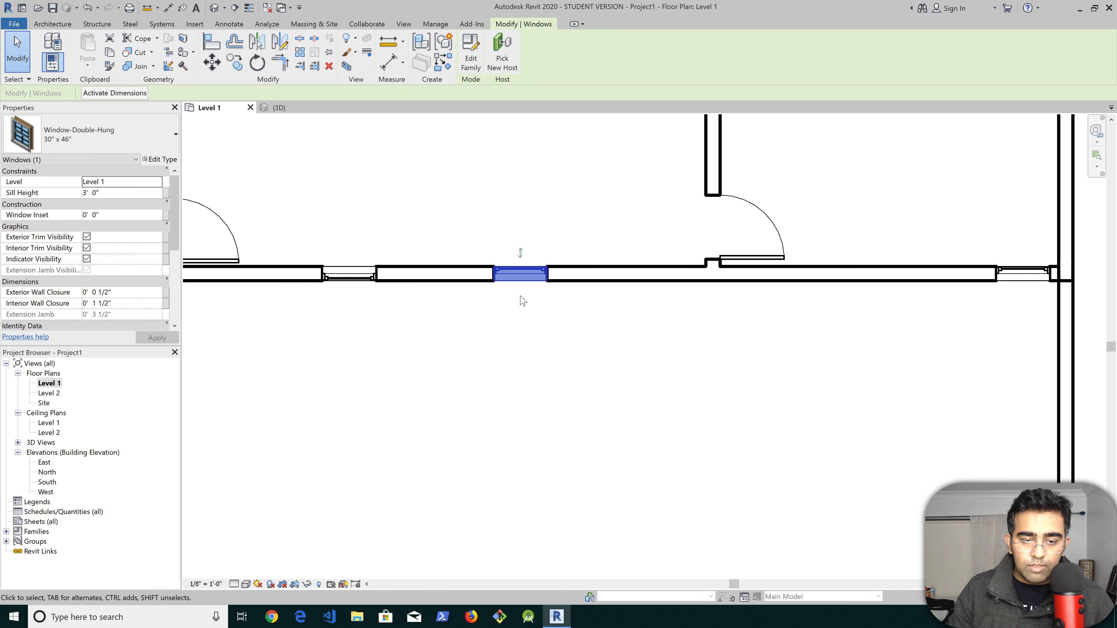
scroll(521, 257, "up", 1)
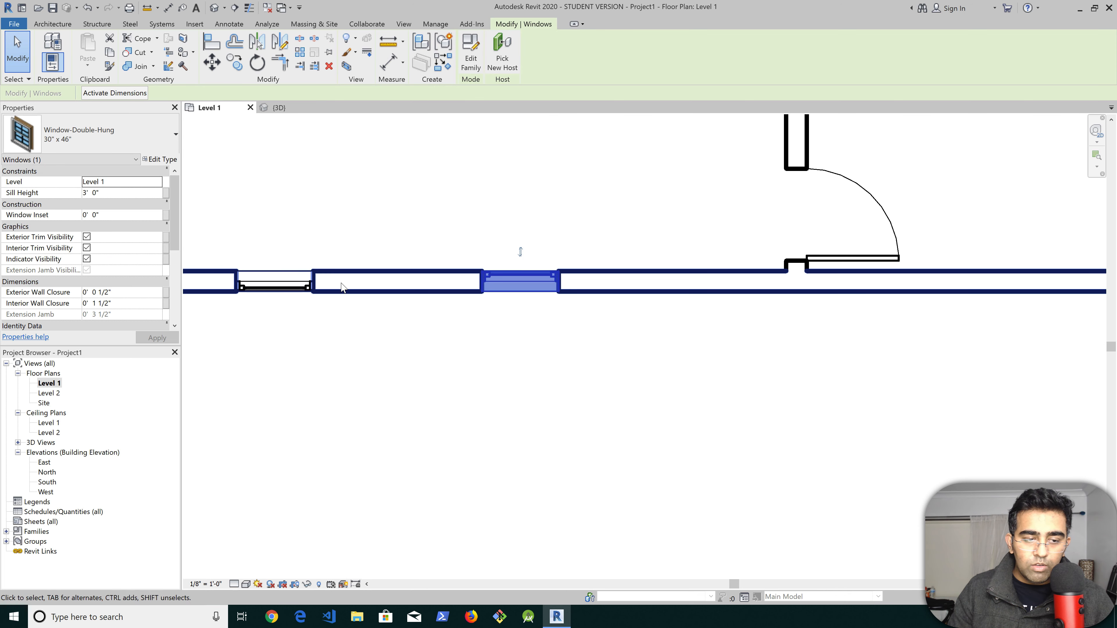
left_click(275, 286)
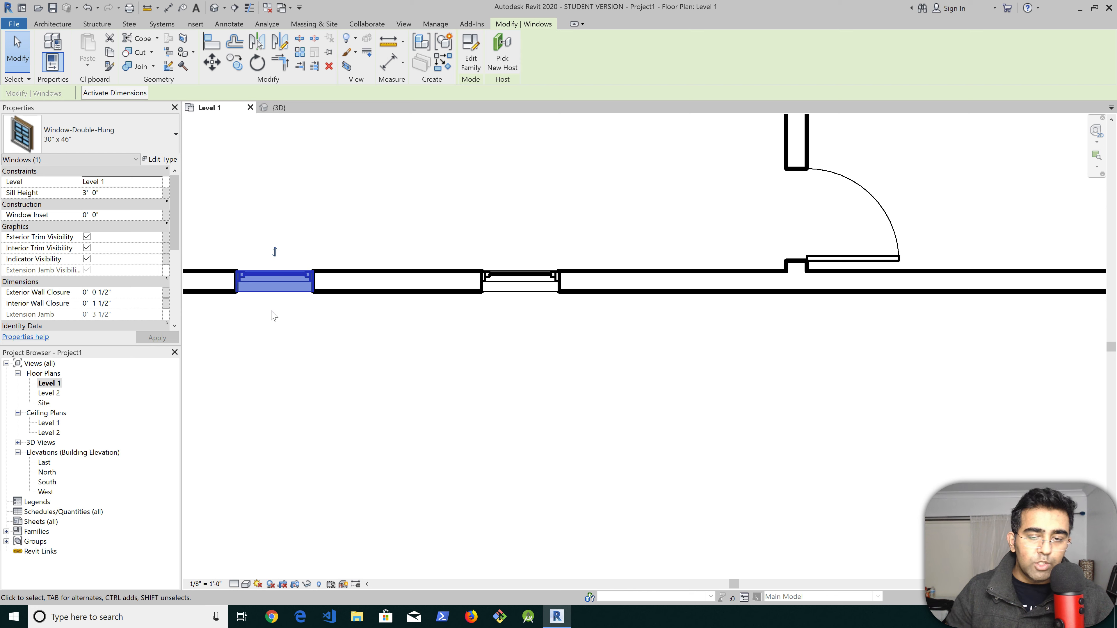
scroll(498, 338, "down", 2)
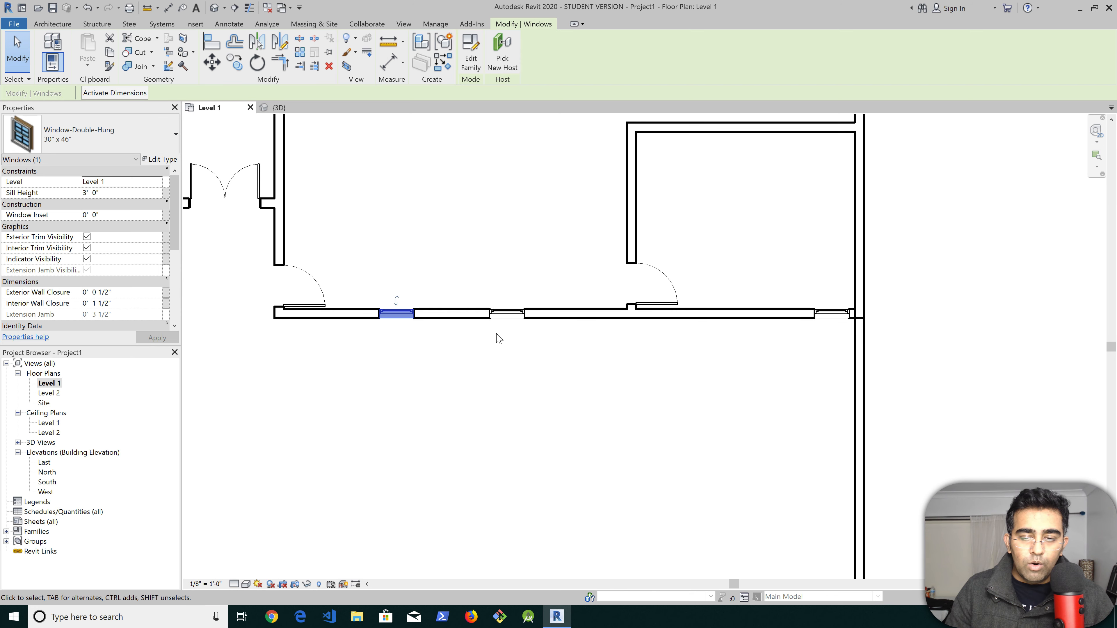
Place two 30" x 46" double-hung windows in the wall beside the front double door, the first about 3' 6" from the left exterior wall
scroll(501, 328, "down", 1)
middle_click_drag(511, 252, 593, 340)
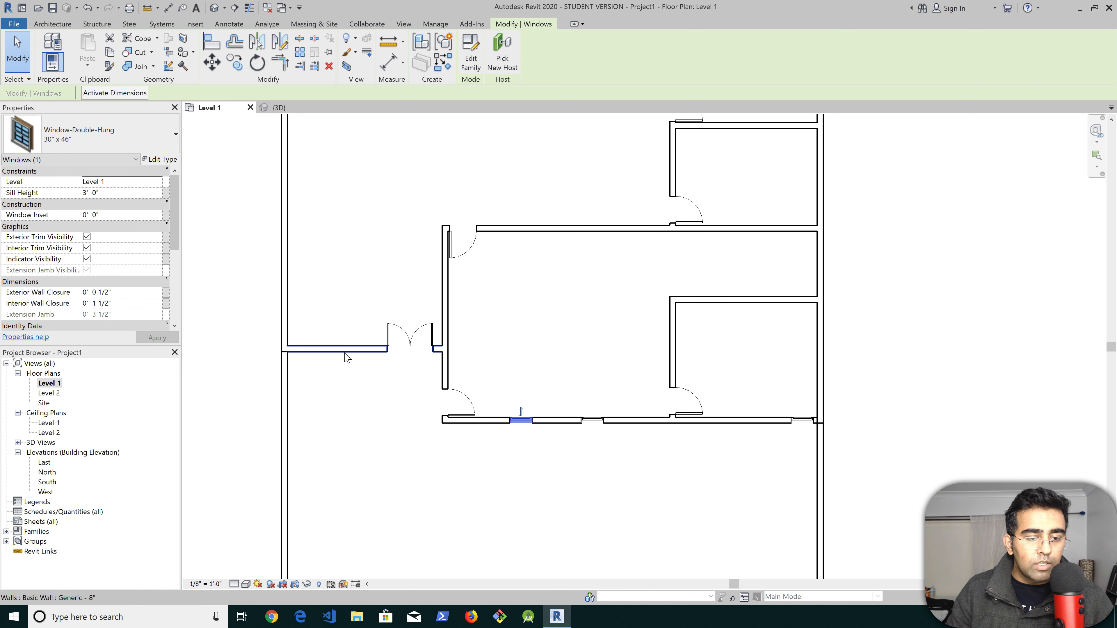
left_click(13, 44)
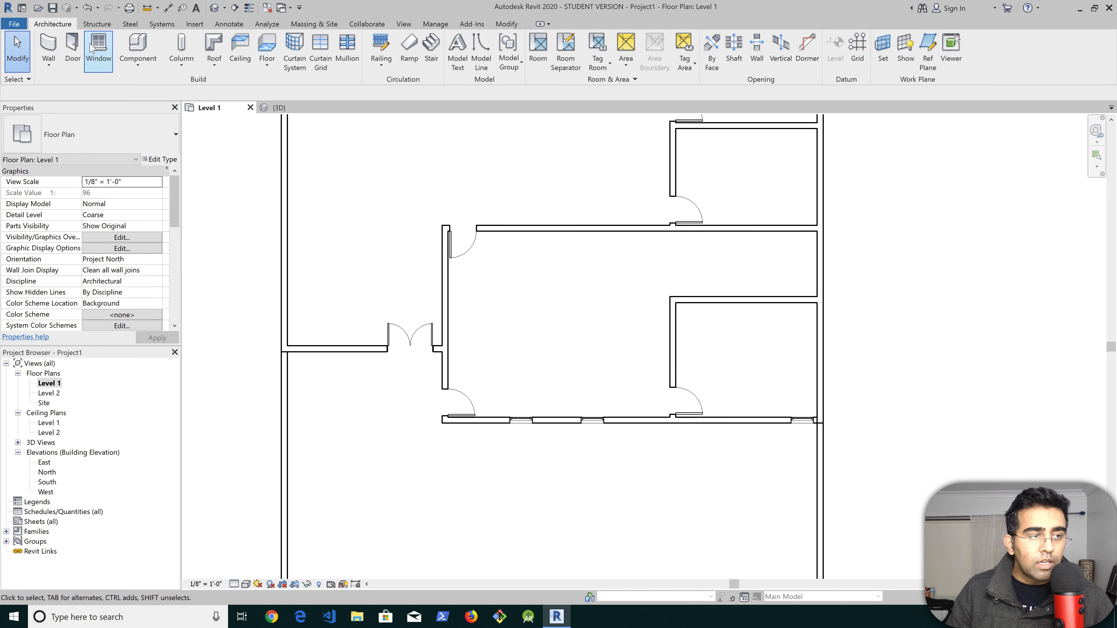
left_click(99, 49)
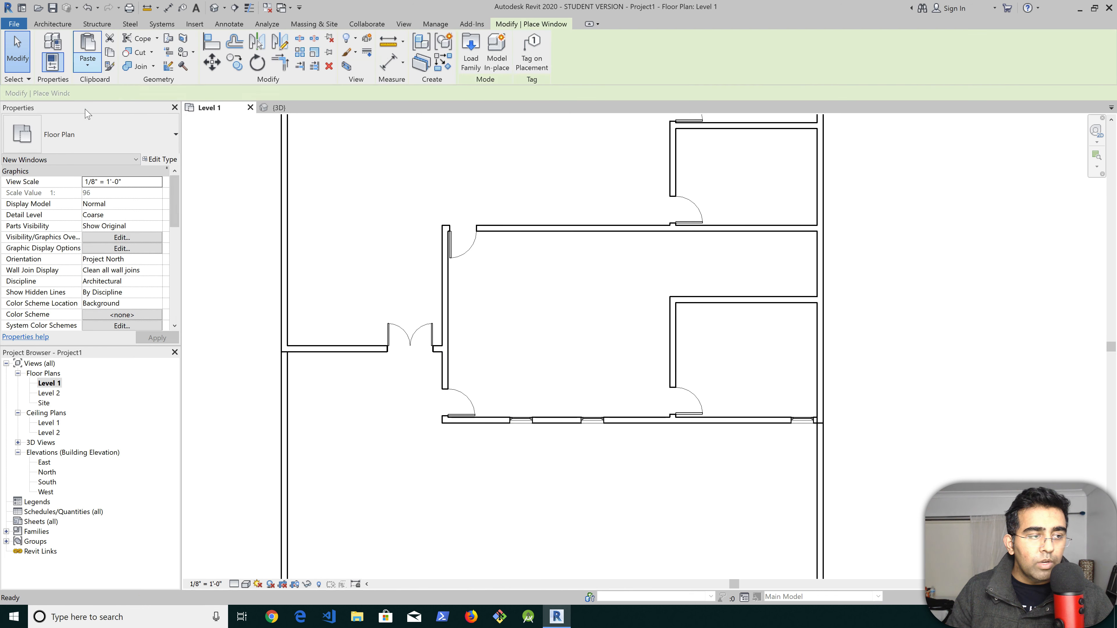
left_click(315, 347)
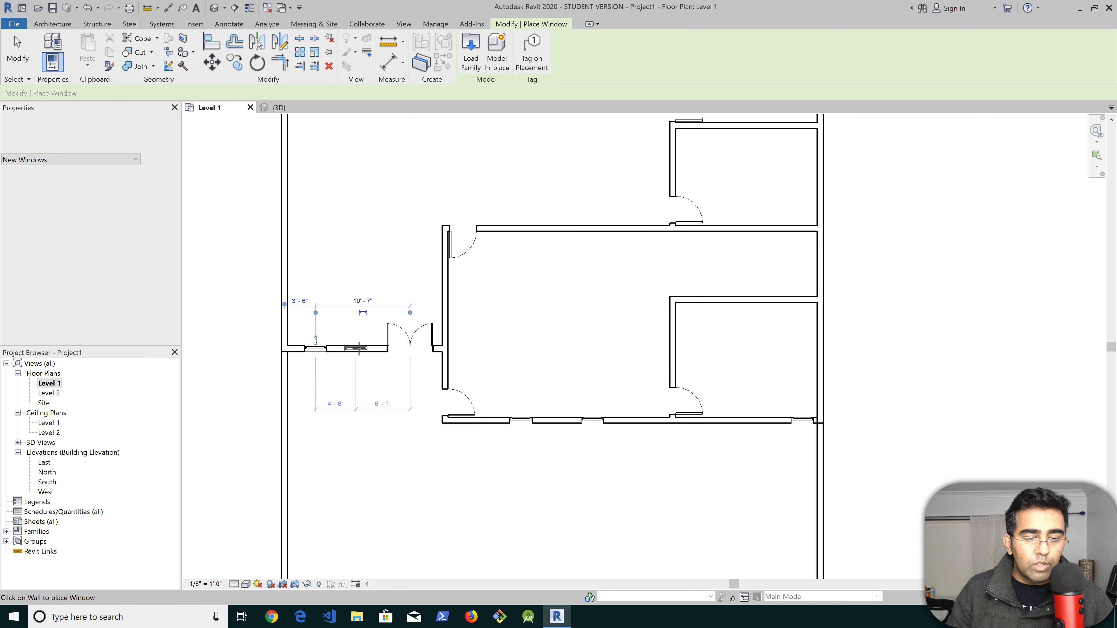
left_click(373, 344)
Place six 30" x 46" double-hung windows along the rear double-door wall, two for each of the three rooms behind it
middle_click_drag(652, 229, 632, 429)
middle_click_drag(688, 266, 700, 377)
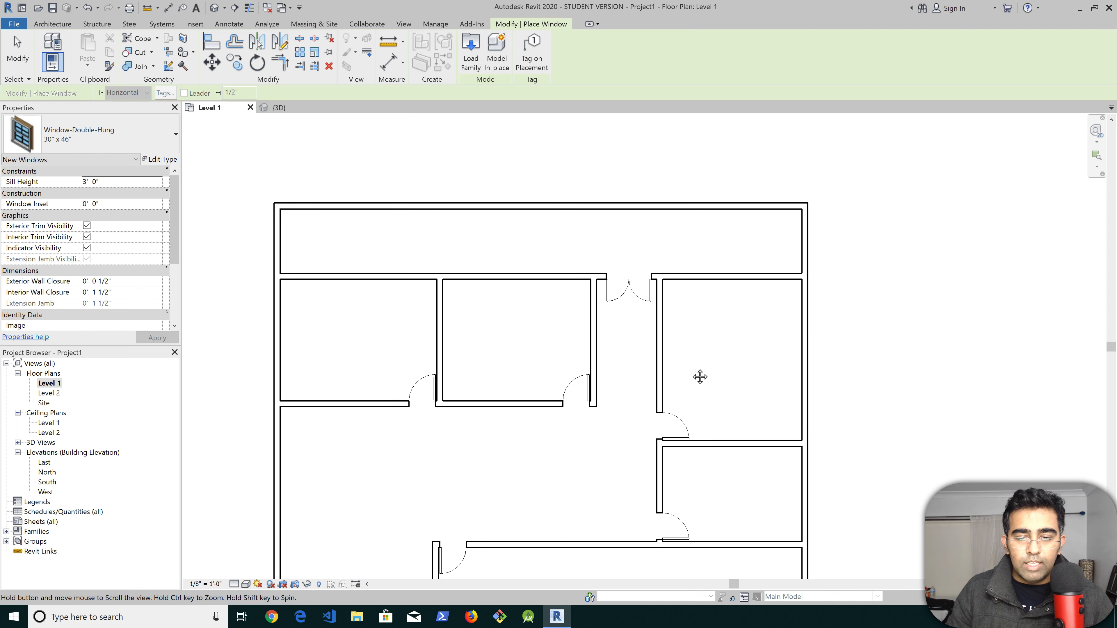
left_click(475, 276)
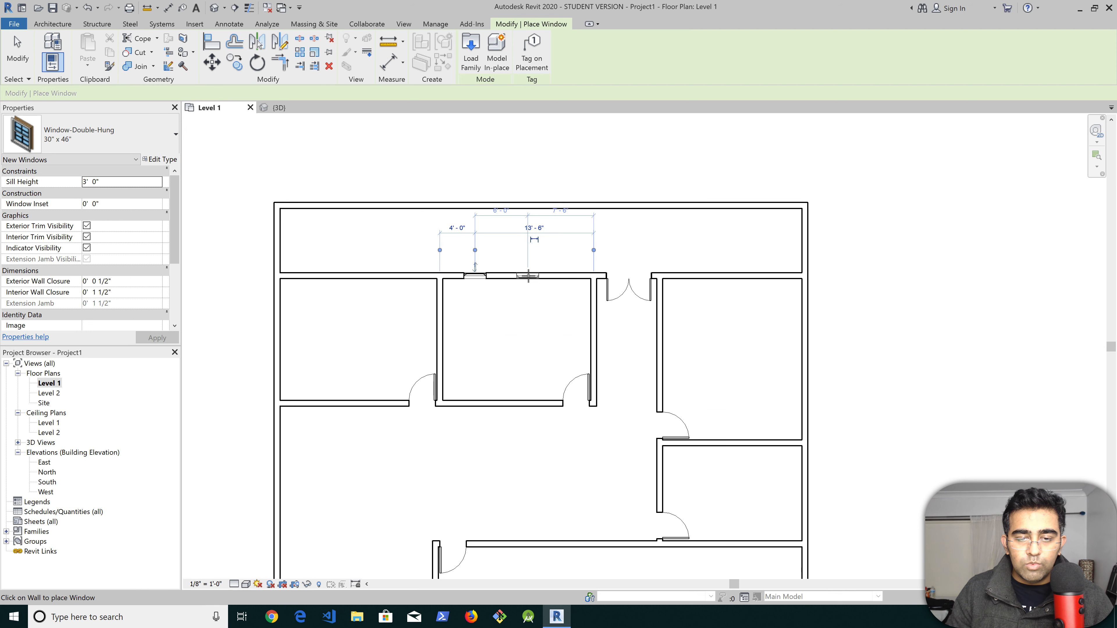
left_click(563, 275)
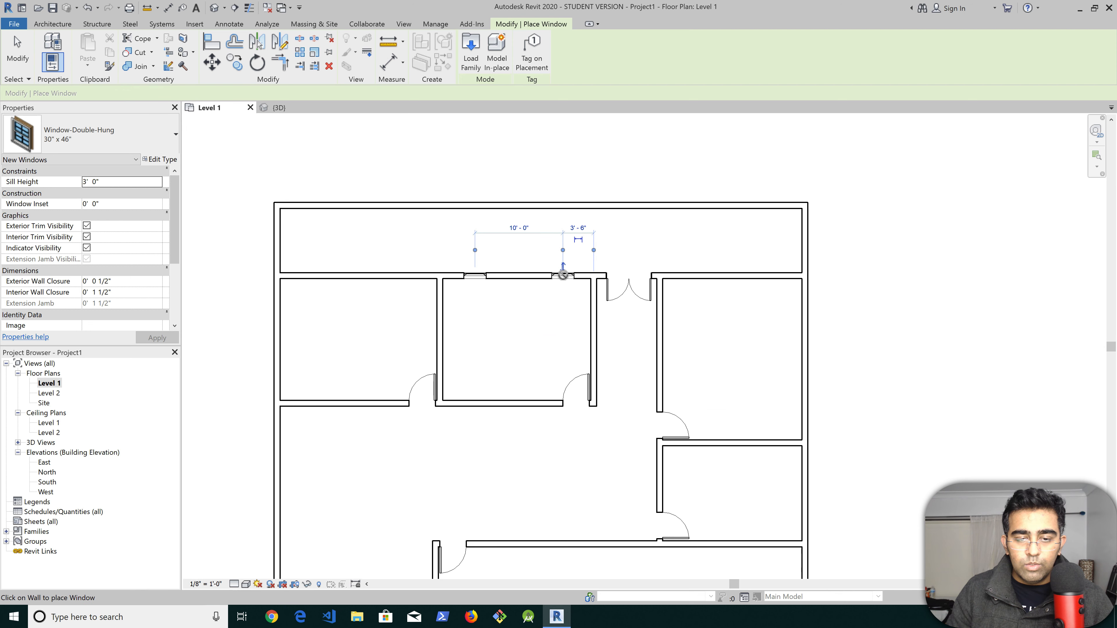
left_click(312, 276)
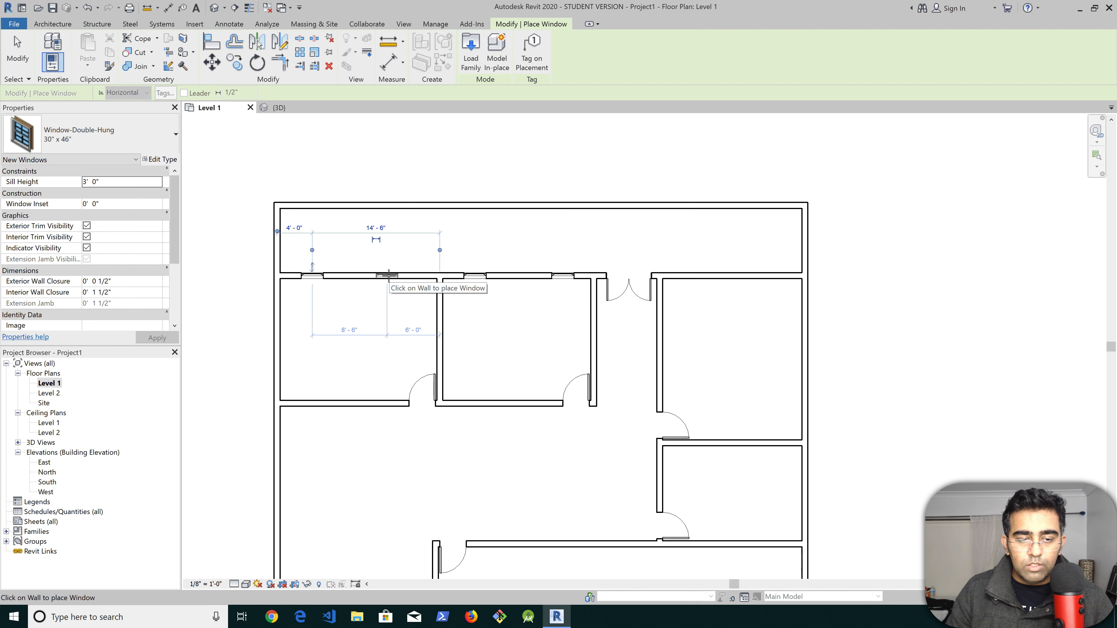
left_click(386, 275)
left_click(691, 275)
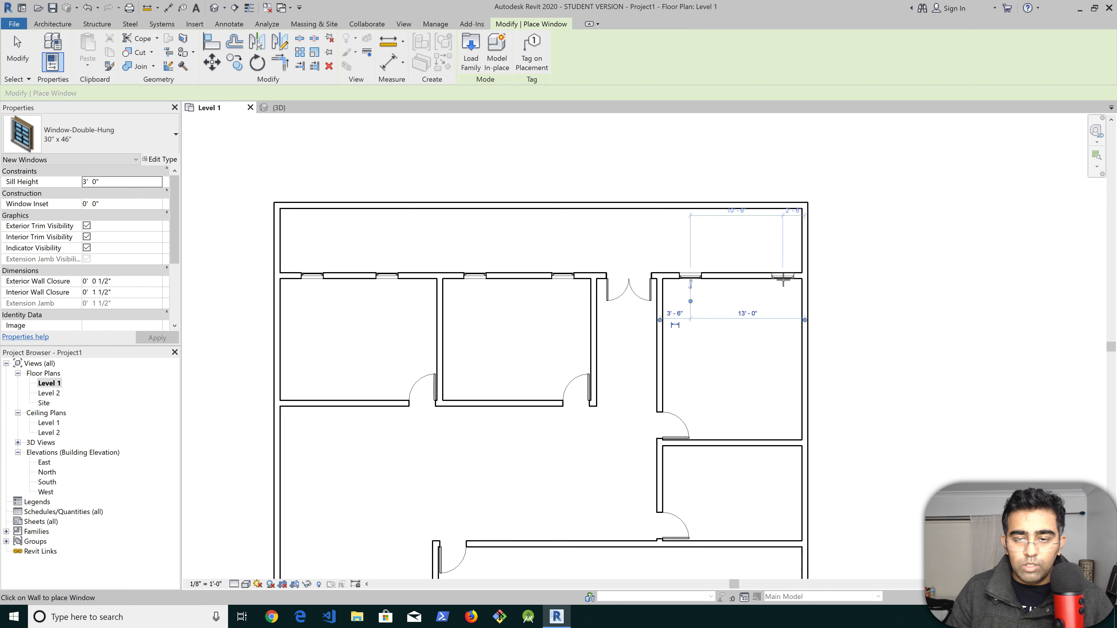
left_click(760, 275)
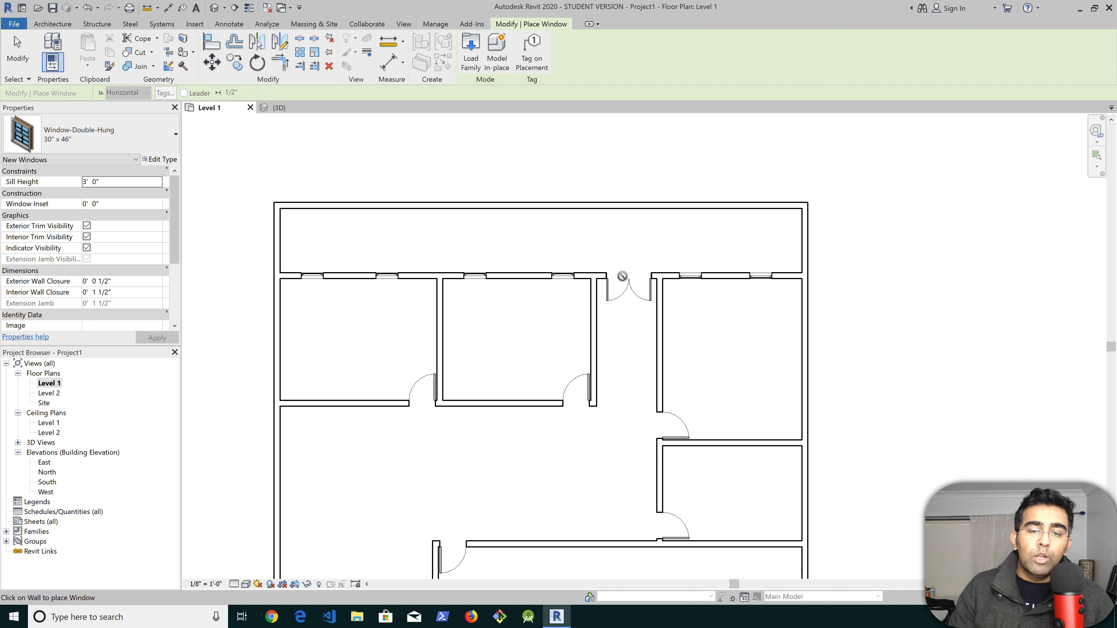
scroll(622, 276, "up", 1)
scroll(435, 284, "up", 1)
key("Escape")
key("Escape")
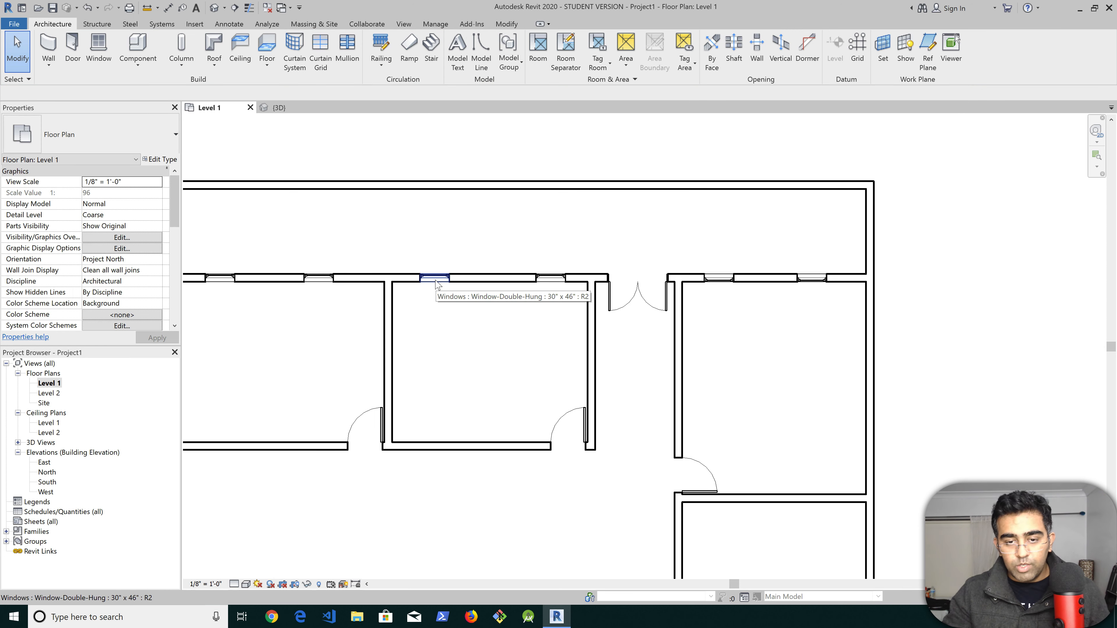
left_click(435, 283)
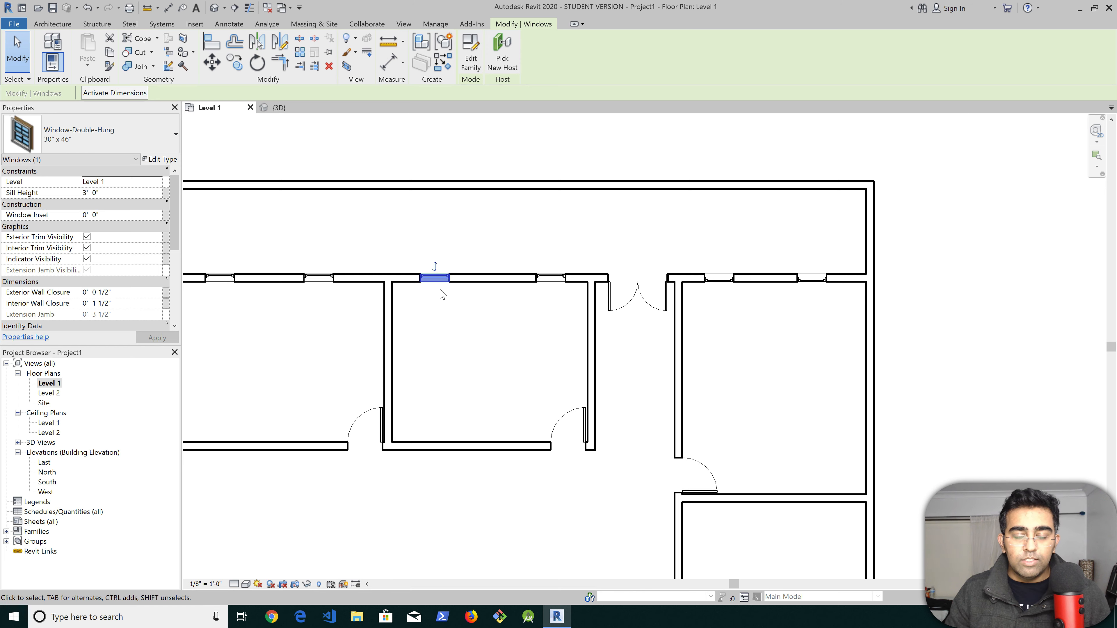
scroll(437, 288, "up", 3)
scroll(443, 293, "up", 1)
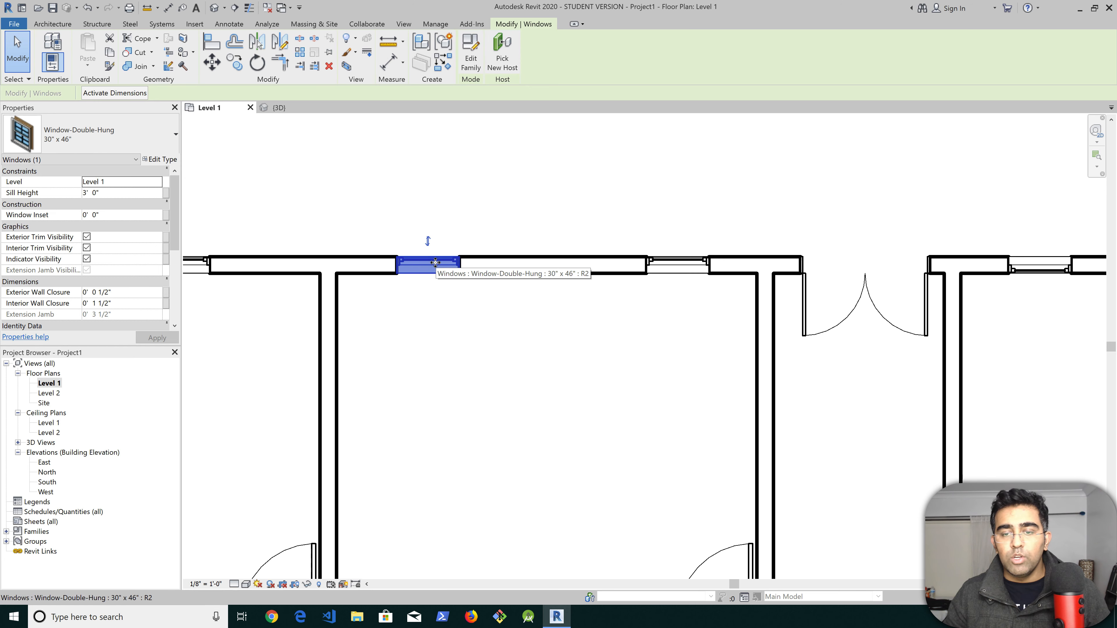
left_click(491, 394)
Delete the exterior wall that closes off the open front area in the Level 1 plan
scroll(495, 394, "down", 3)
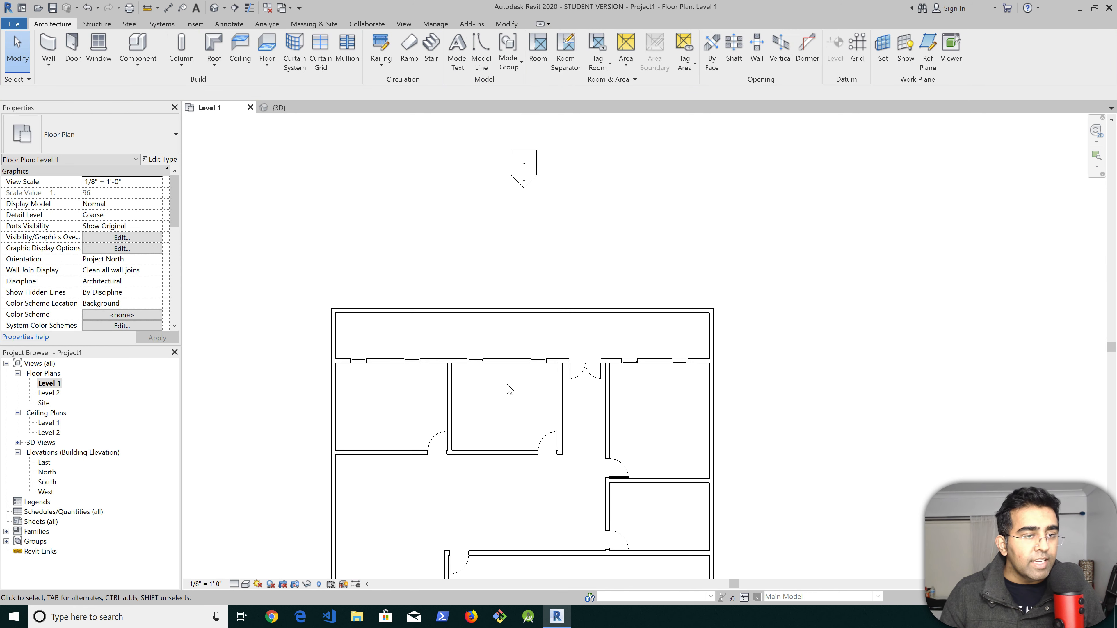
middle_click_drag(558, 292, 609, 62)
scroll(595, 318, "down", 1)
middle_click_drag(625, 358, 590, 405)
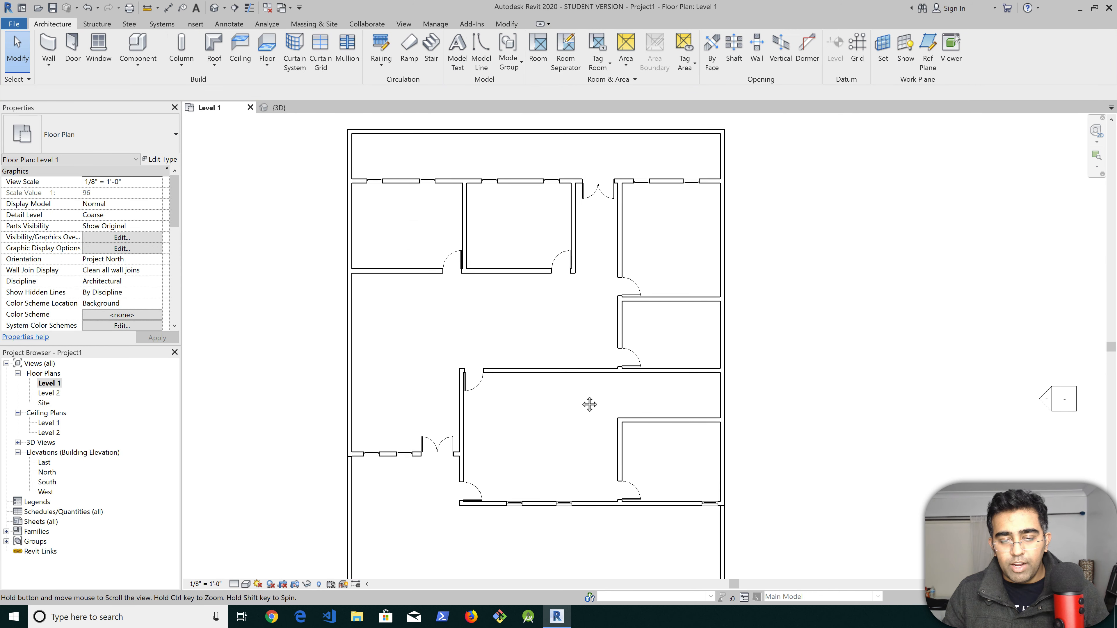
middle_click_drag(594, 362, 590, 263)
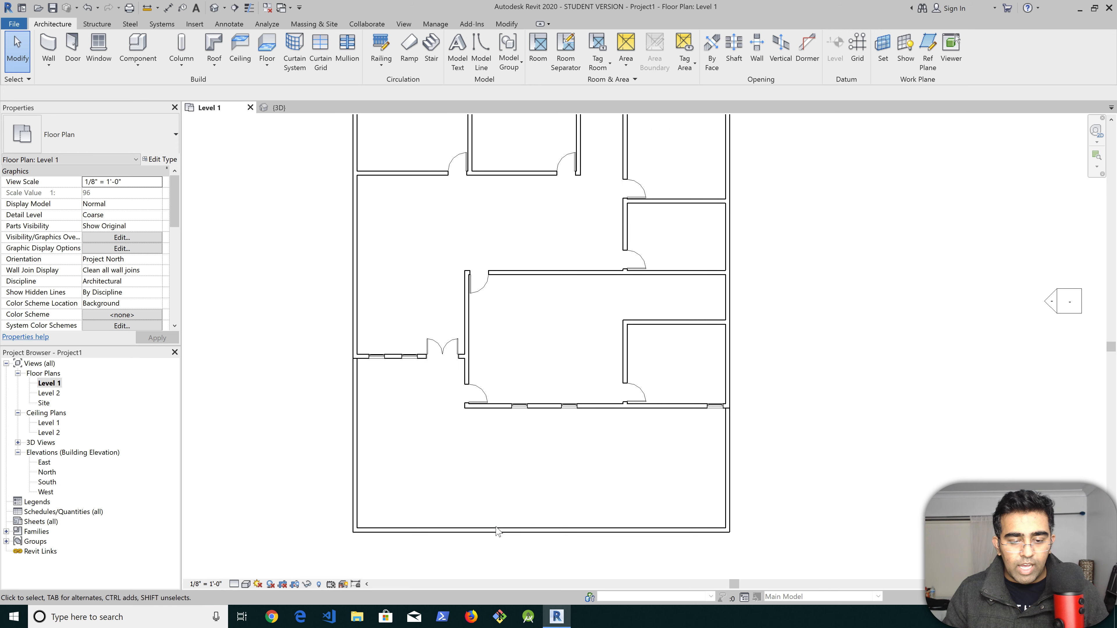
left_click(496, 528)
key("Delete")
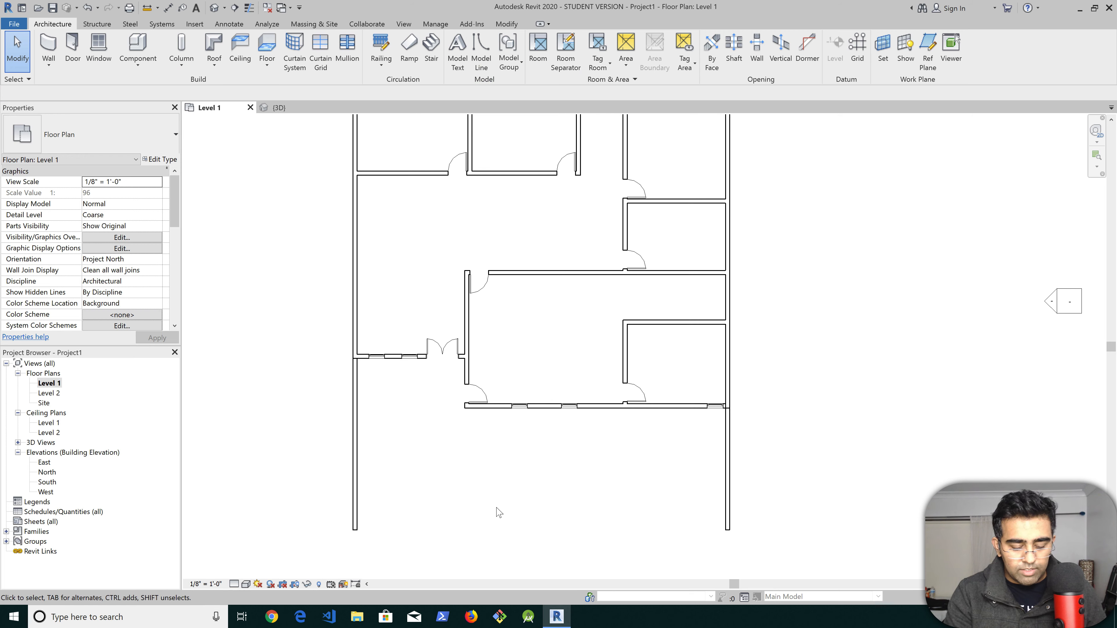
Examine the building's walls, doors and windows in the 3D view from the front and above
left_click(294, 109)
mouse_move(770, 370)
middle_mouse_down()
mouse_move(762, 430)
mouse_move(852, 369)
mouse_move(758, 358)
middle_mouse_up()
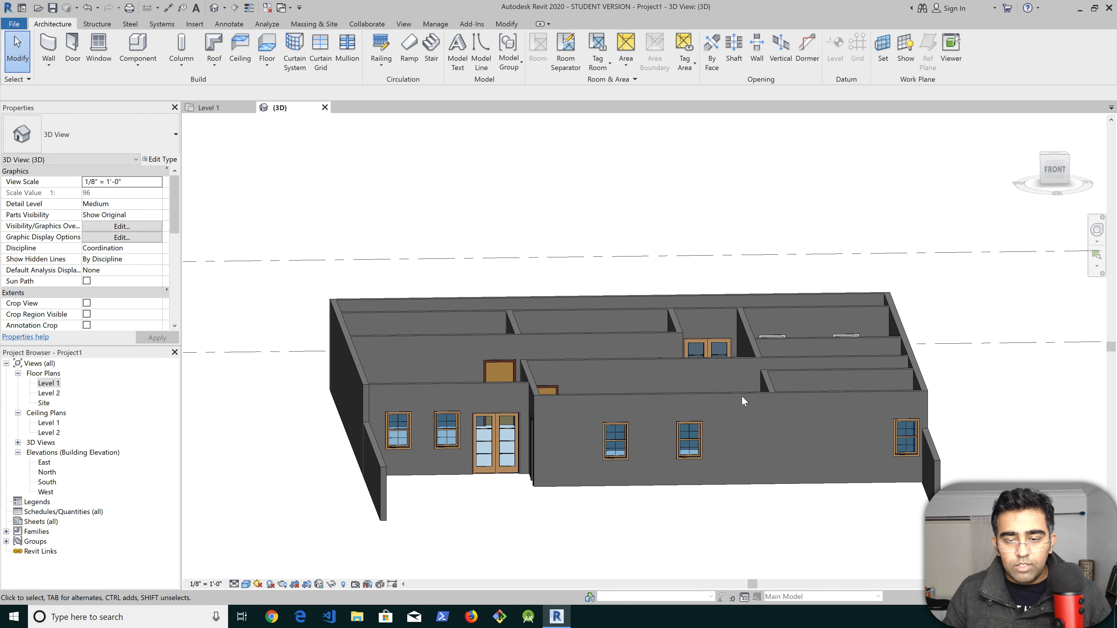
middle_click_drag(738, 457, 770, 531, "shift")
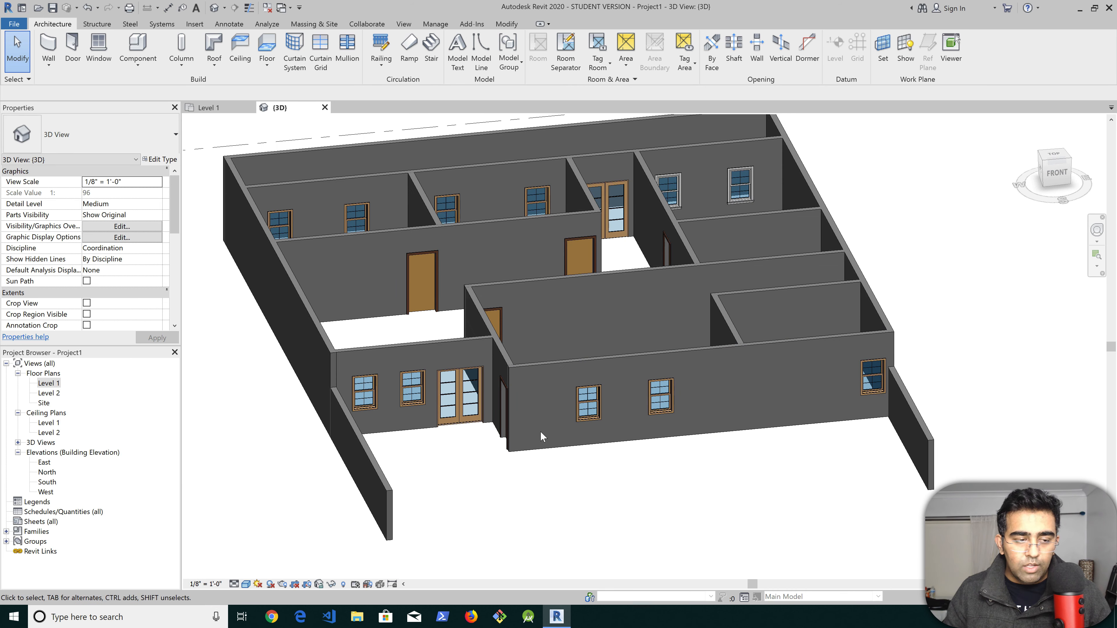
scroll(542, 435, "down", 1)
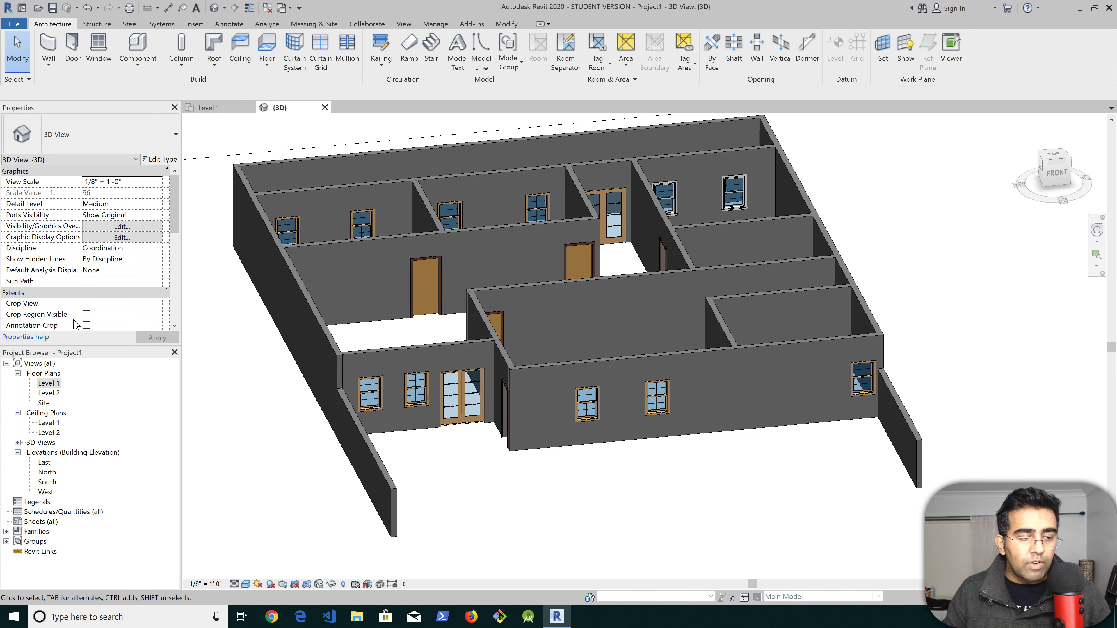
Return to the Level 1 plan and start a roof by footprint, moving its base to Level 2
double_click(49, 383)
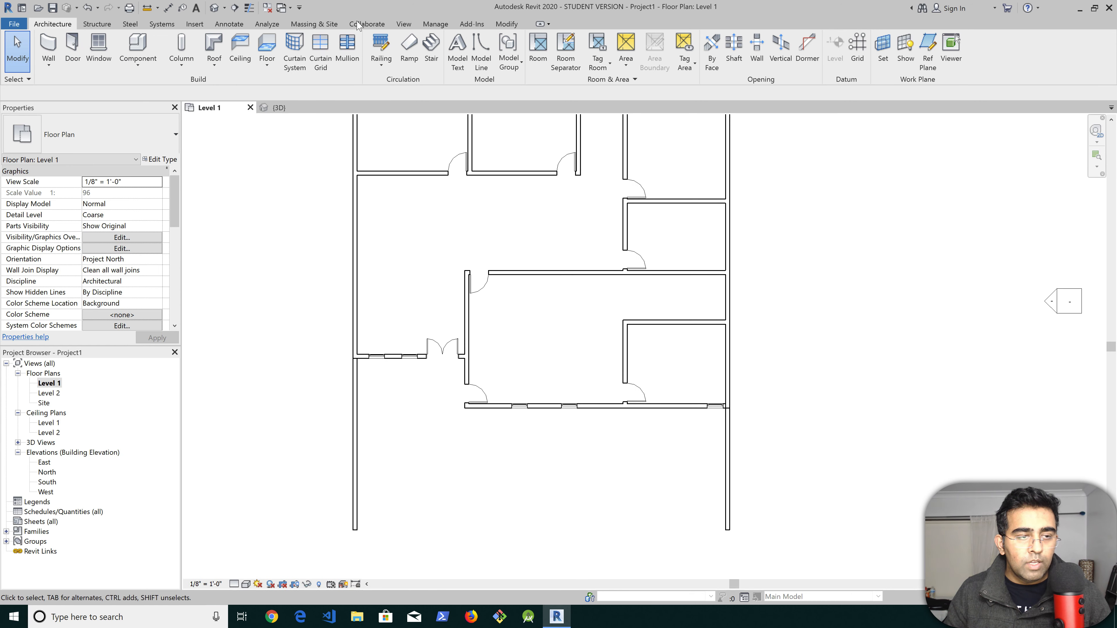
left_click(215, 51)
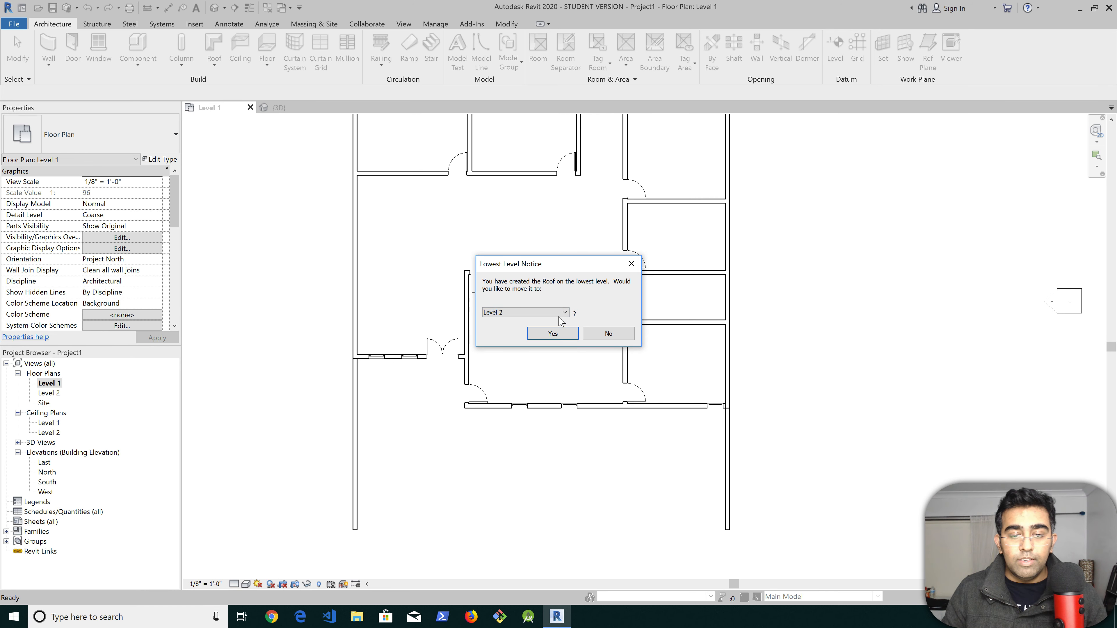
left_click(553, 334)
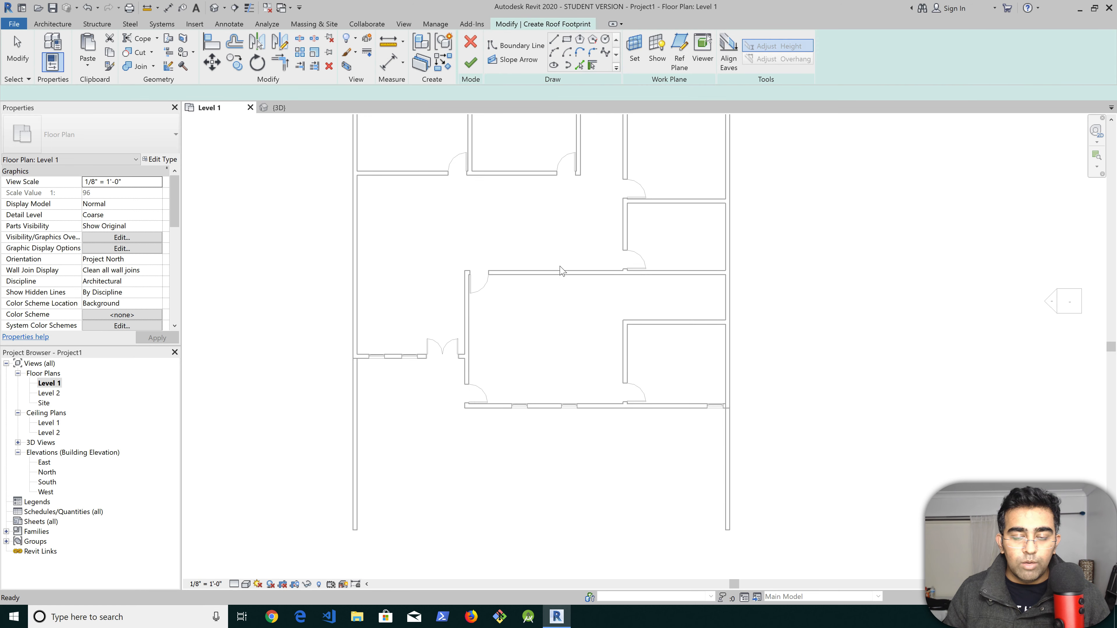
middle_click_drag(556, 233, 566, 364)
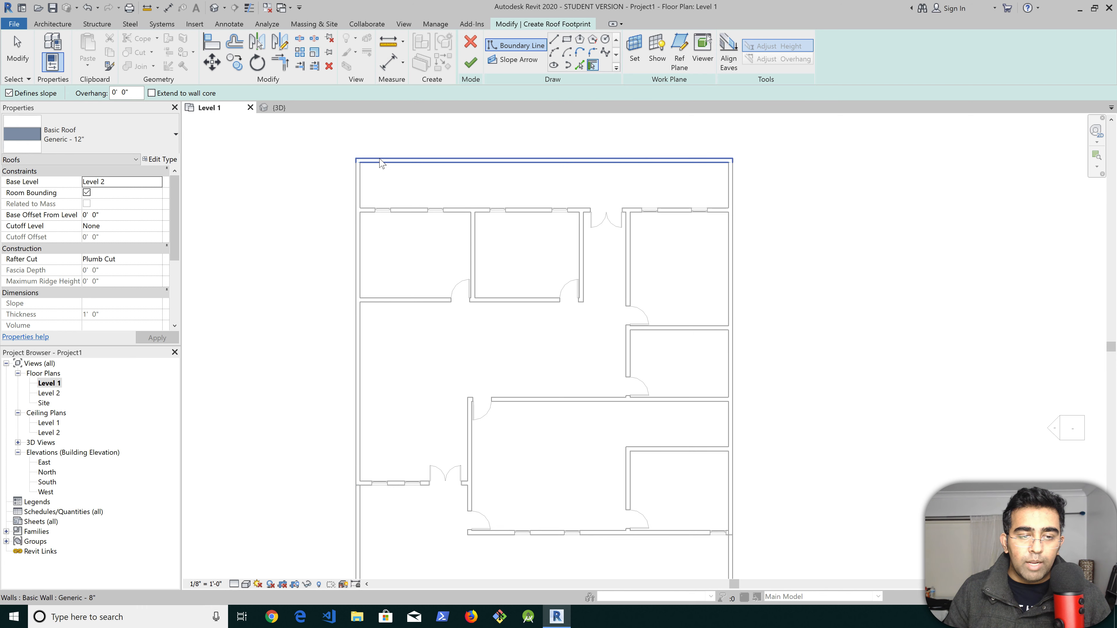
Create sloped roof boundary lines from the rear double-door wall, both side exterior walls, the front double-door wall, the adjoining short wall and the front windowed wall
left_click(405, 221)
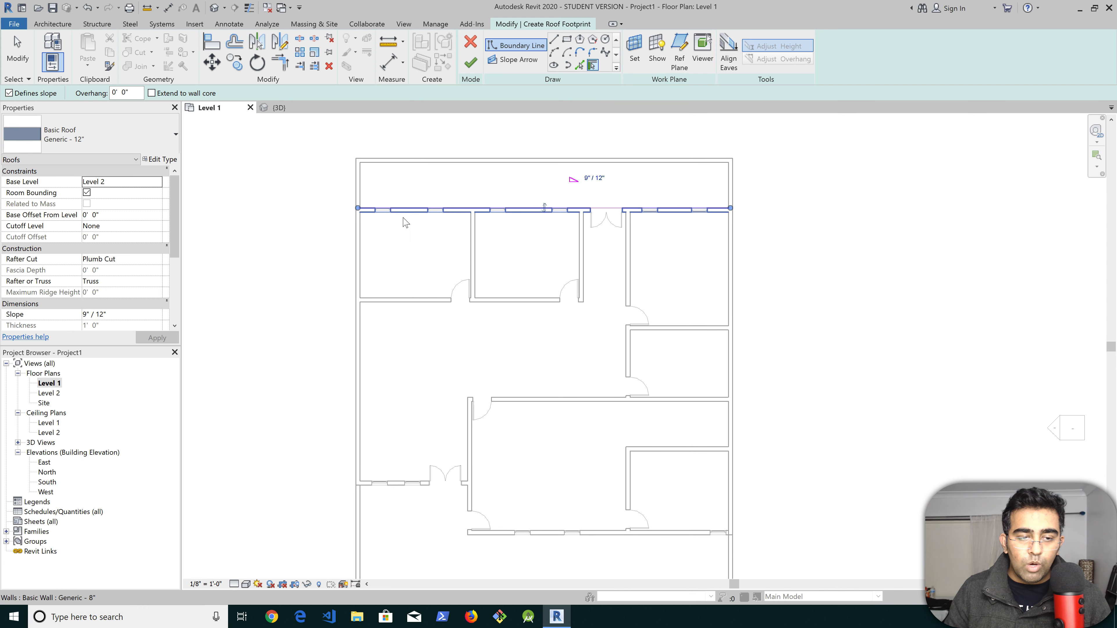
left_click(357, 236)
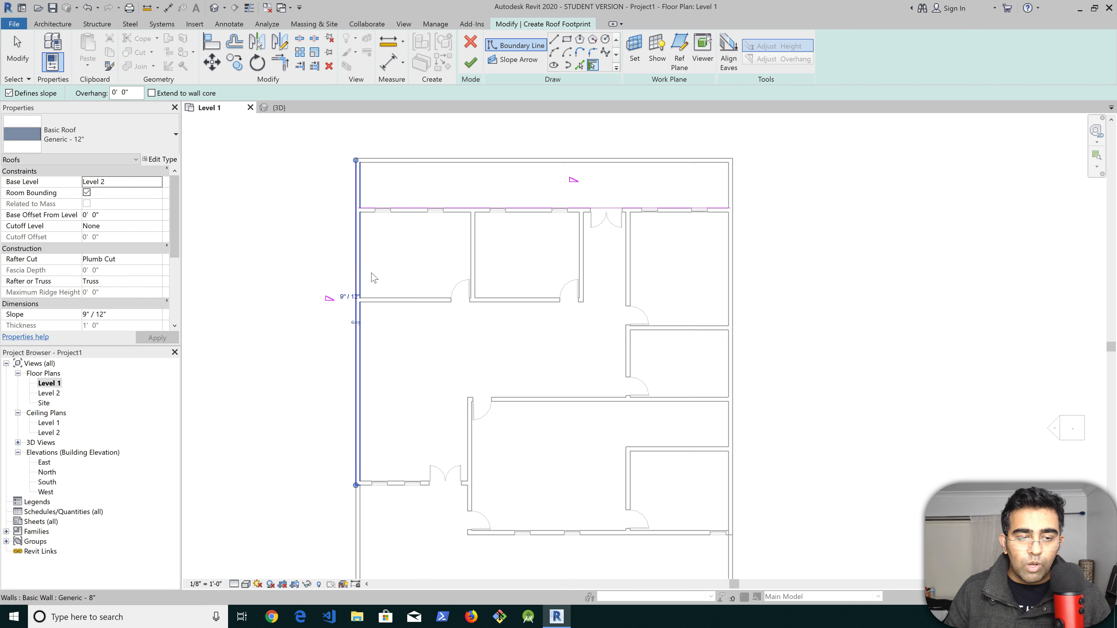
scroll(396, 292, "down", 1)
scroll(381, 500, "down", 1)
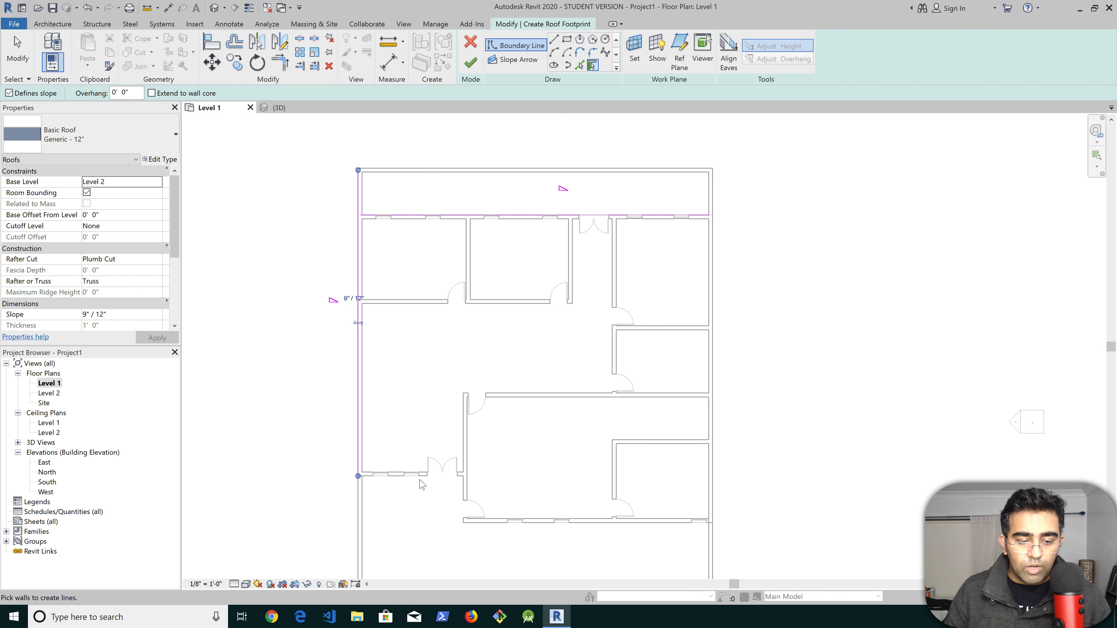
left_click(409, 478)
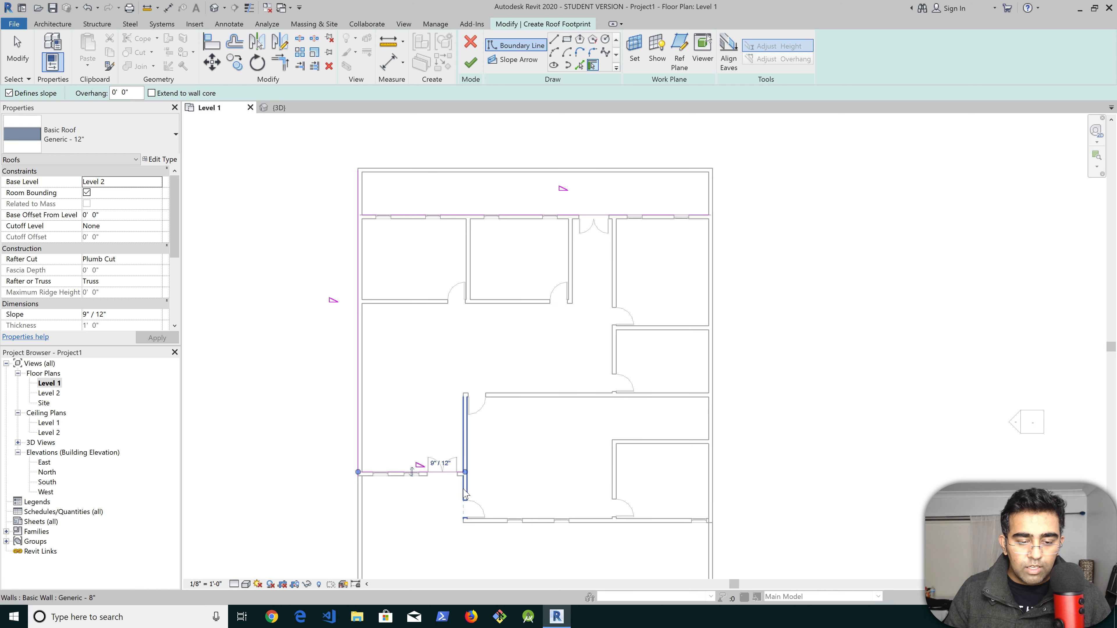
left_click(465, 493)
left_click(539, 522)
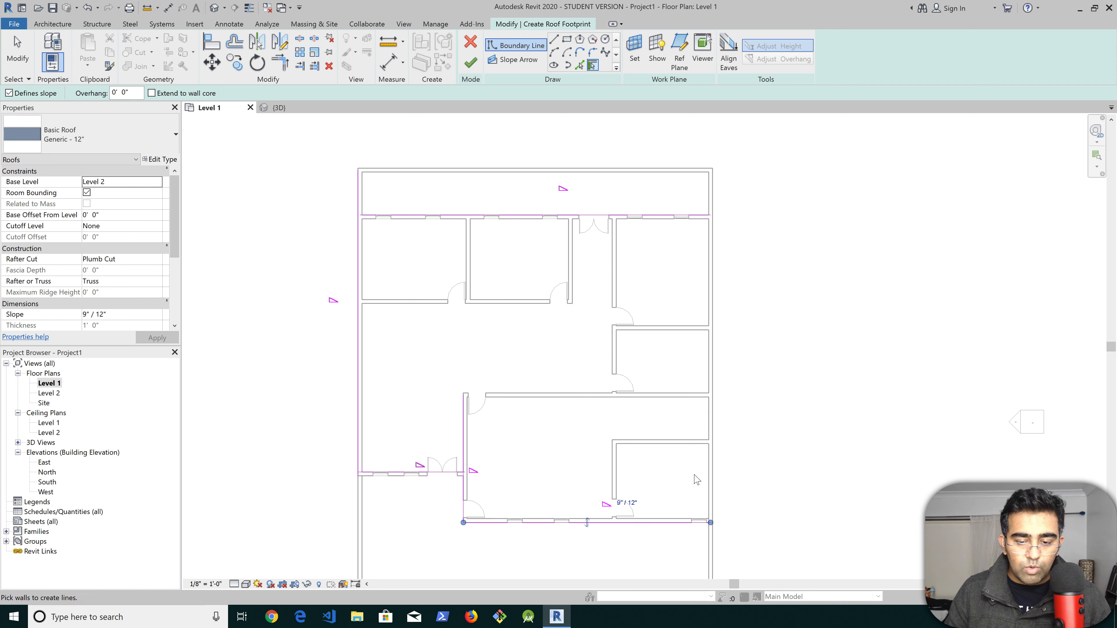
left_click(710, 472)
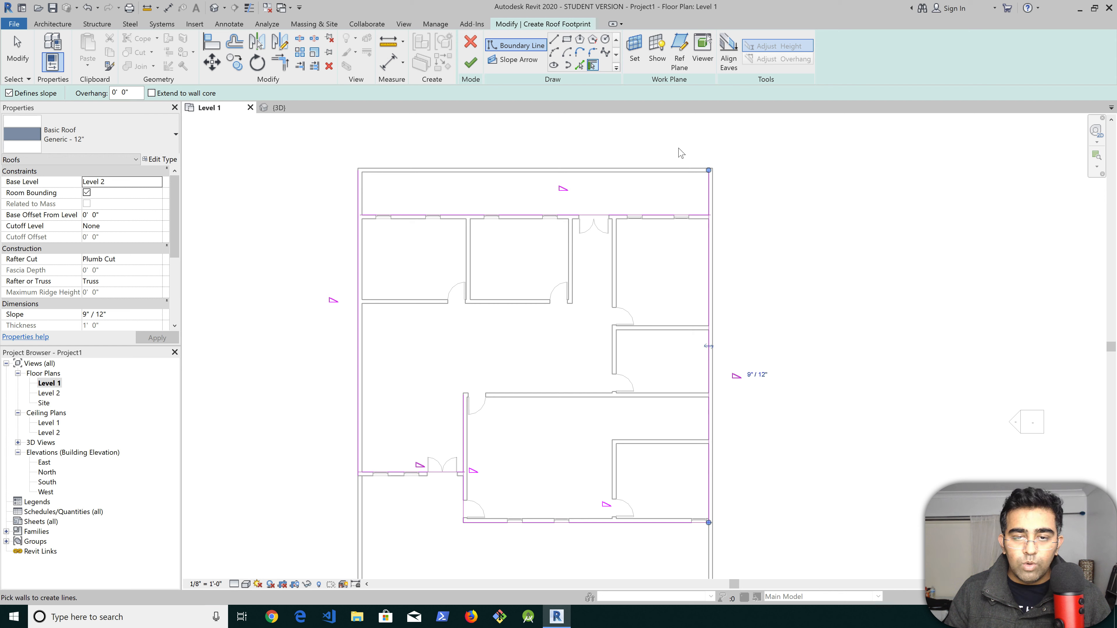
left_click(666, 169)
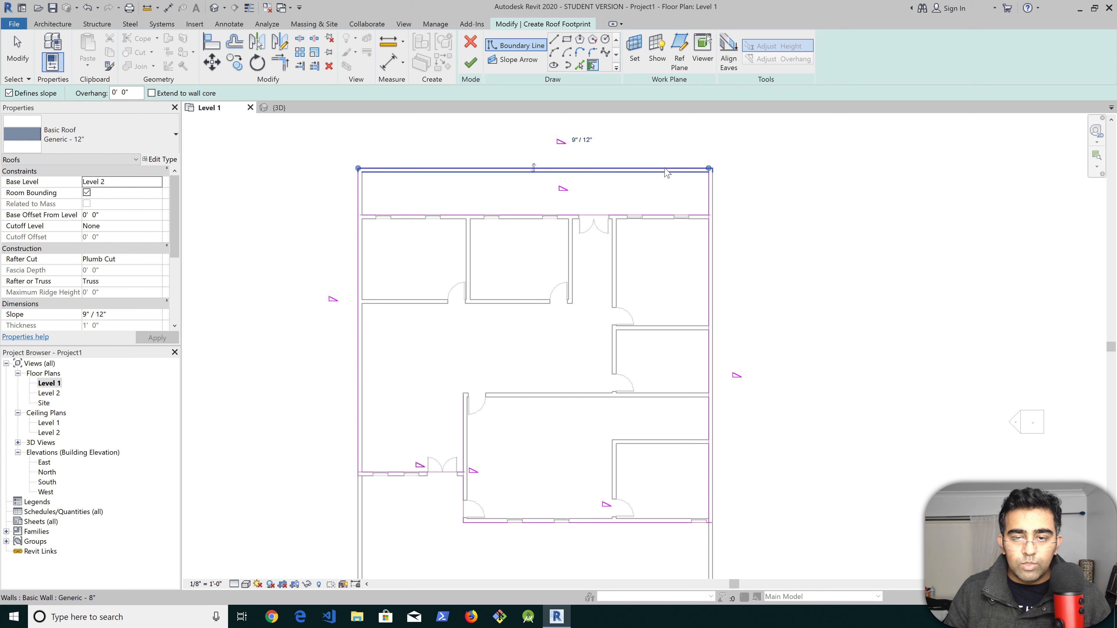
scroll(648, 187, "up", 1)
scroll(647, 187, "up", 1)
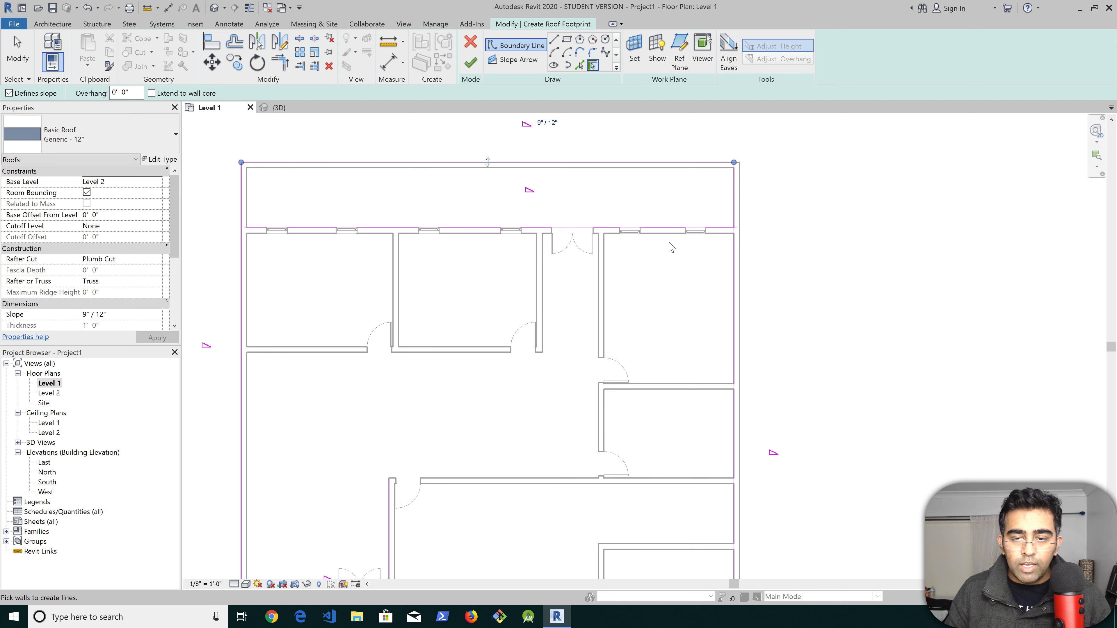
scroll(697, 257, "up", 1)
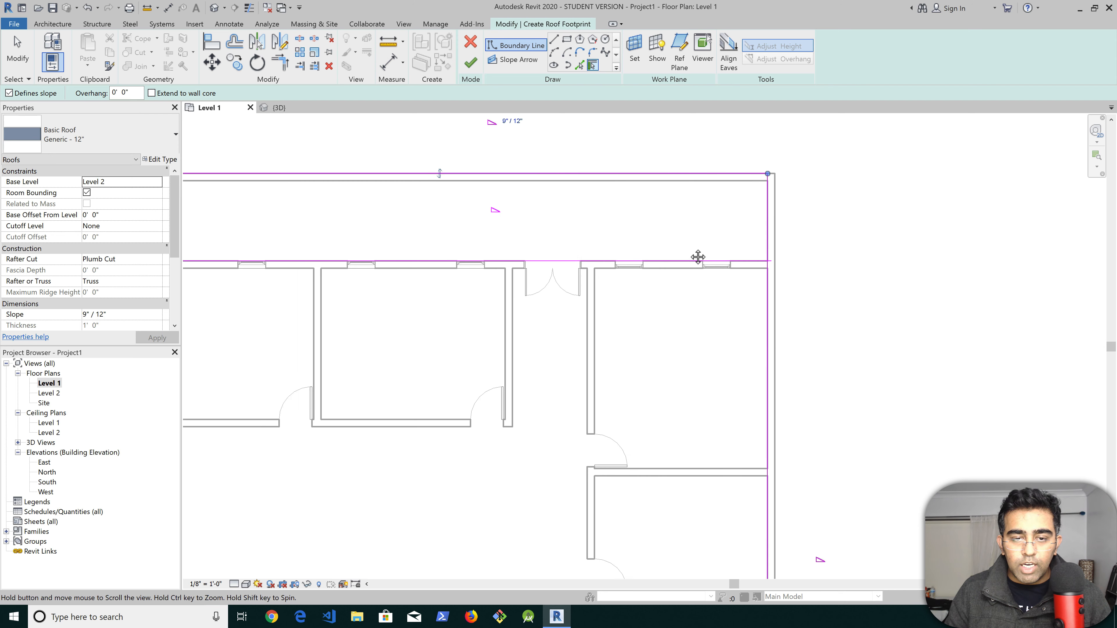
middle_click_drag(698, 257, 800, 241)
scroll(747, 258, "up", 1)
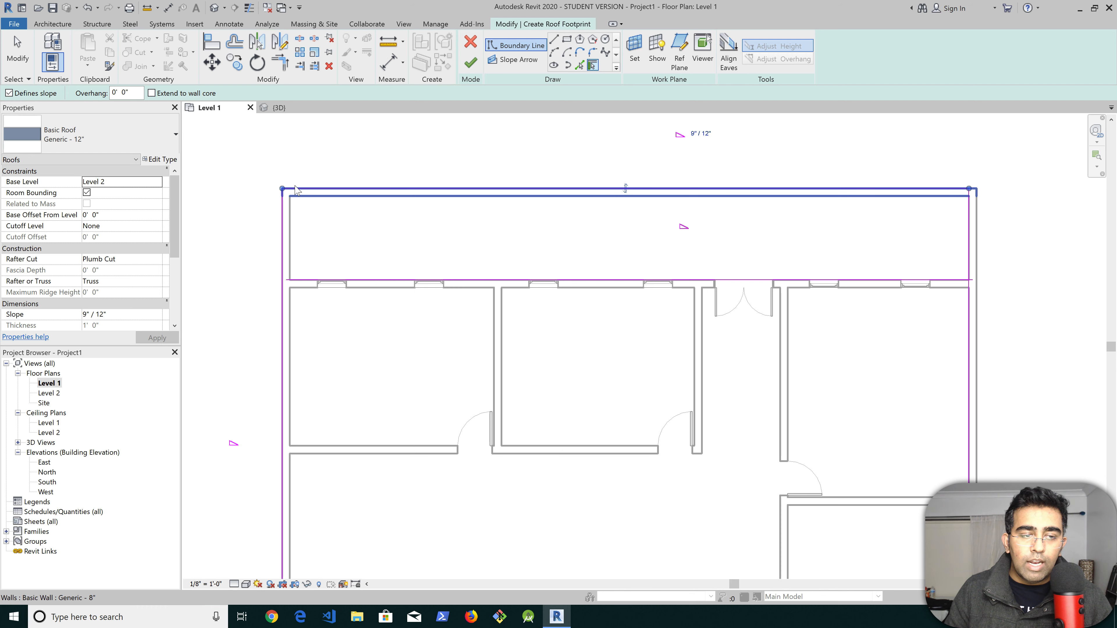
left_click(17, 50)
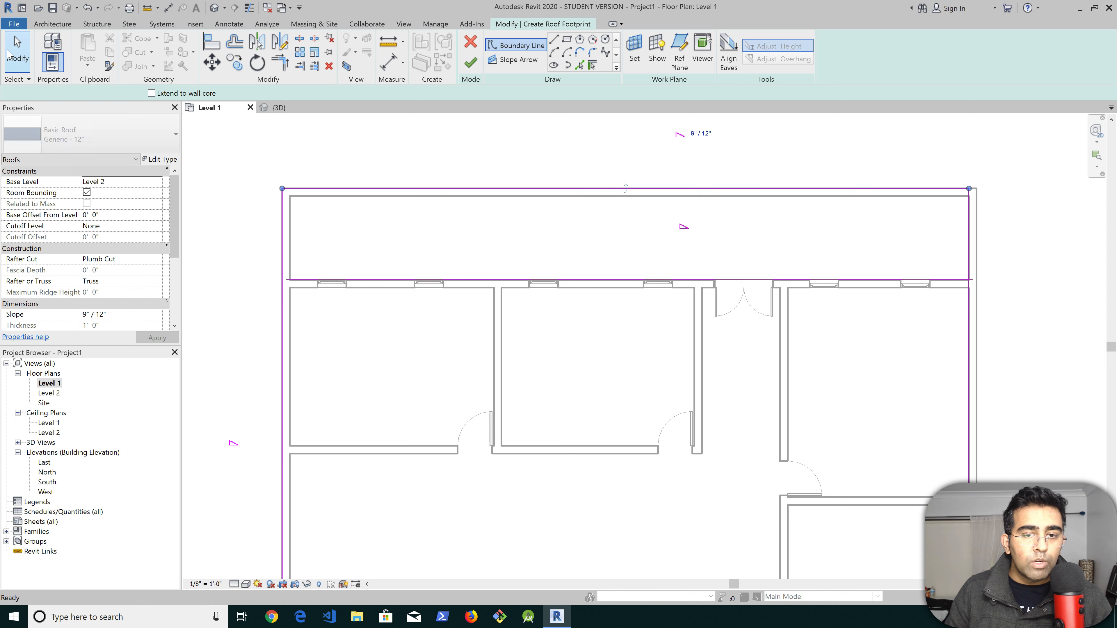
left_click(511, 189)
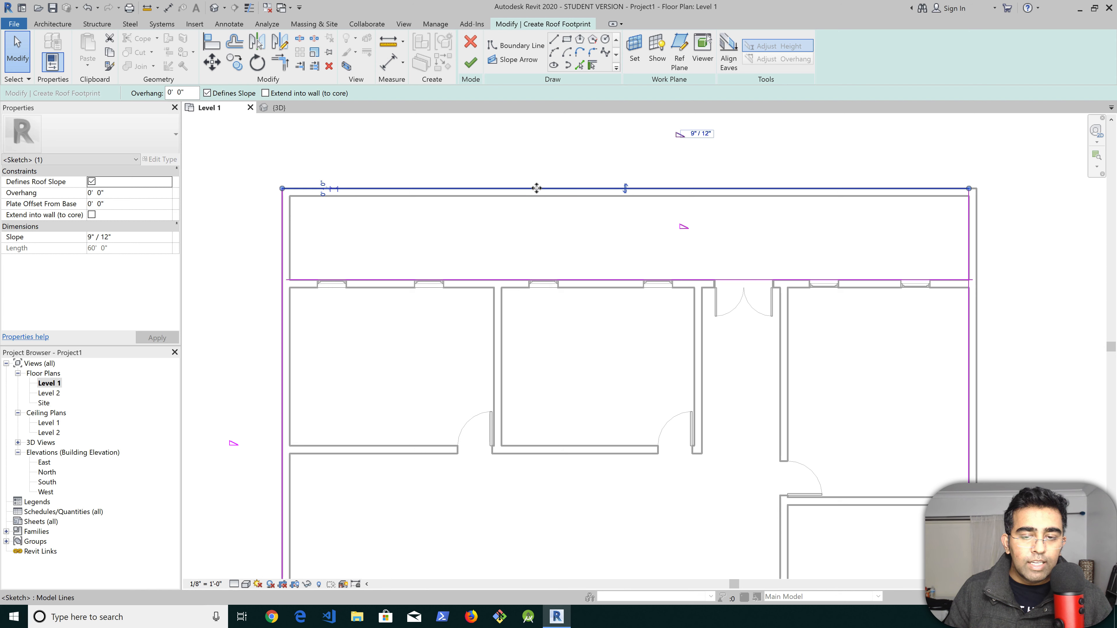
key("Escape")
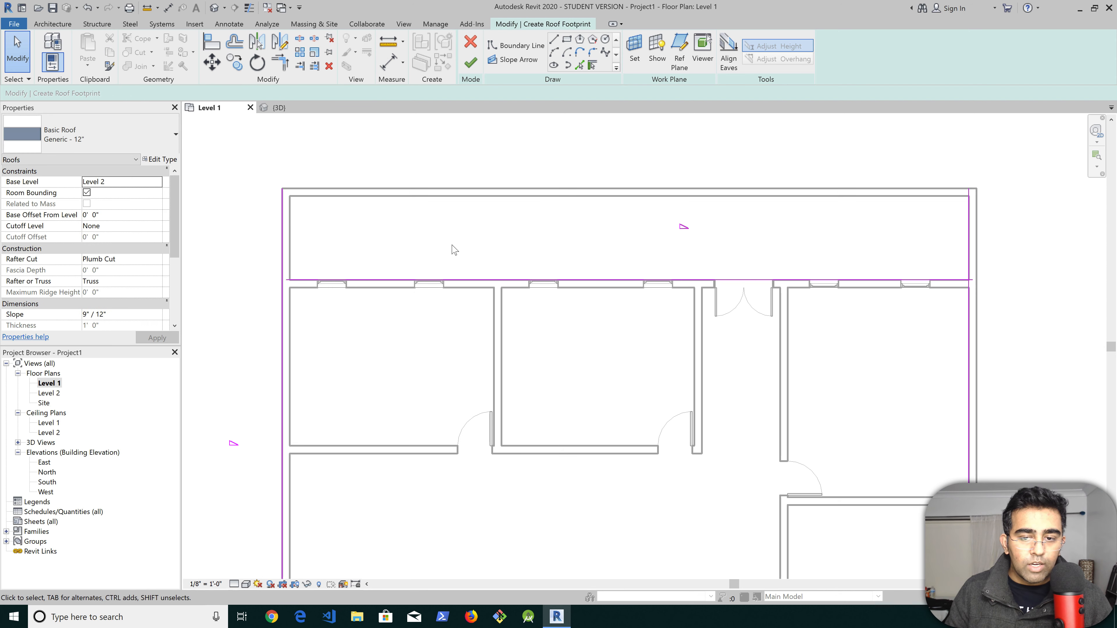
Trim the left and right roof boundary lines to corners with the boundary line along the rear double-door wall
left_click(282, 303)
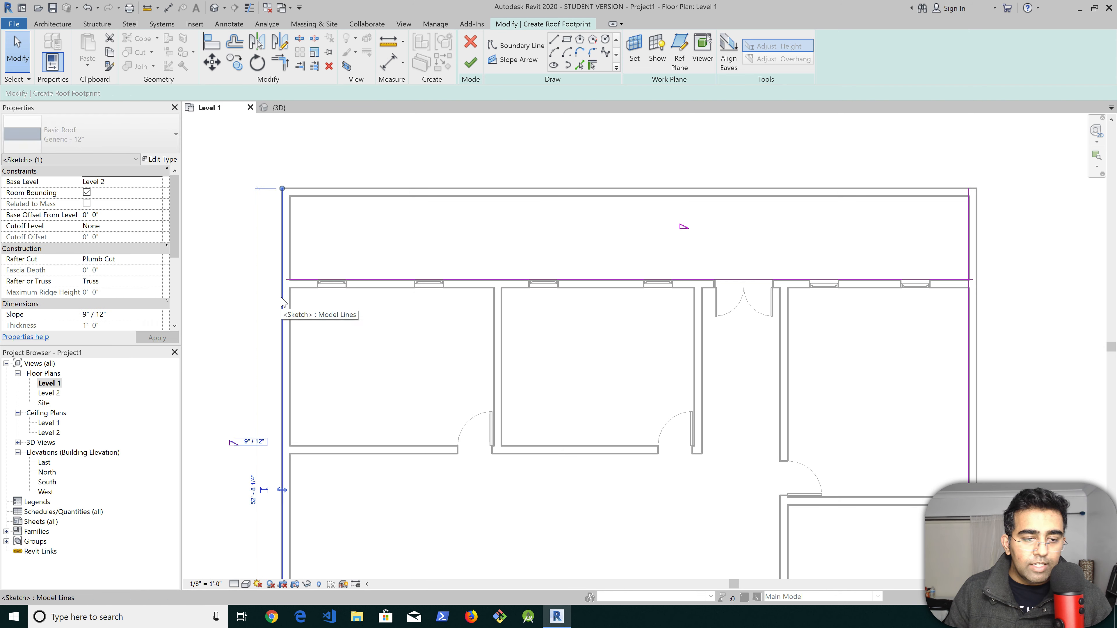
left_click(286, 67)
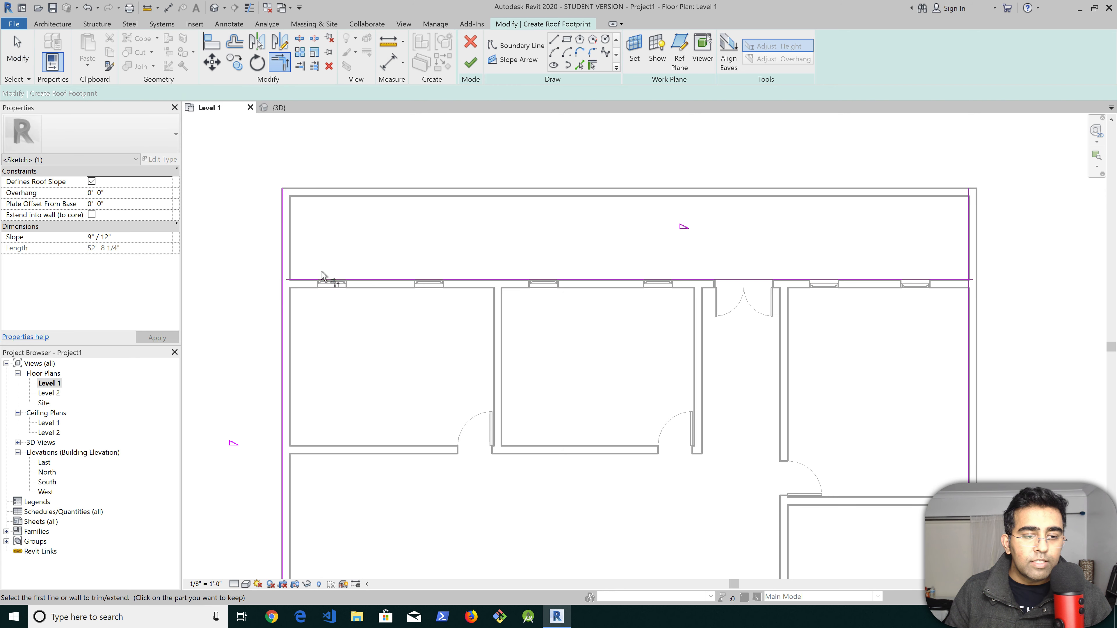
left_click(283, 293)
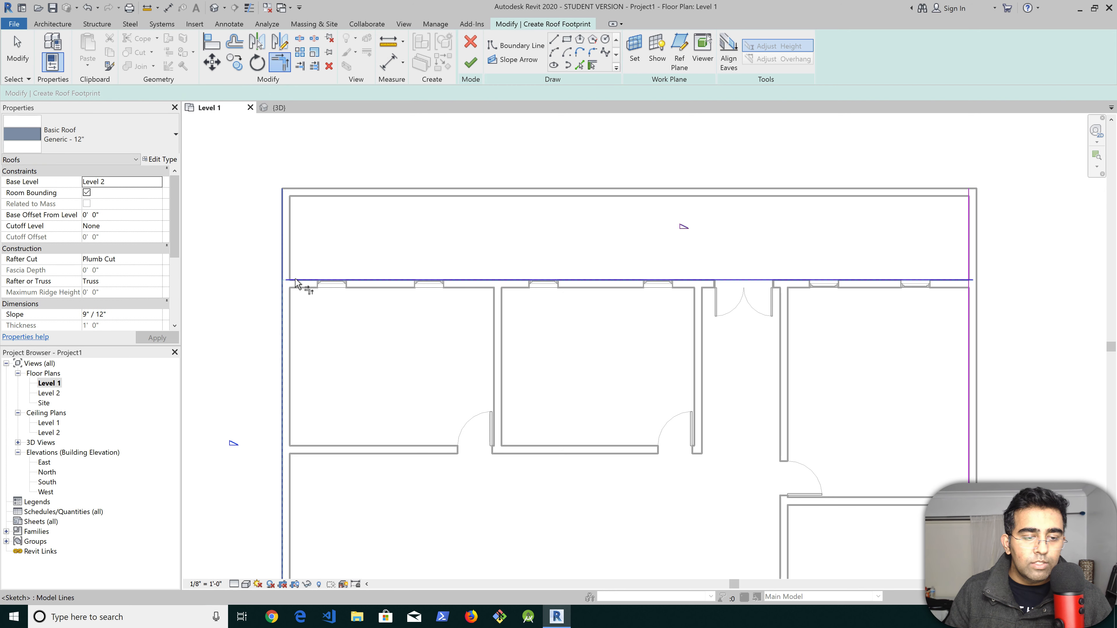
left_click(295, 282)
left_click(950, 281)
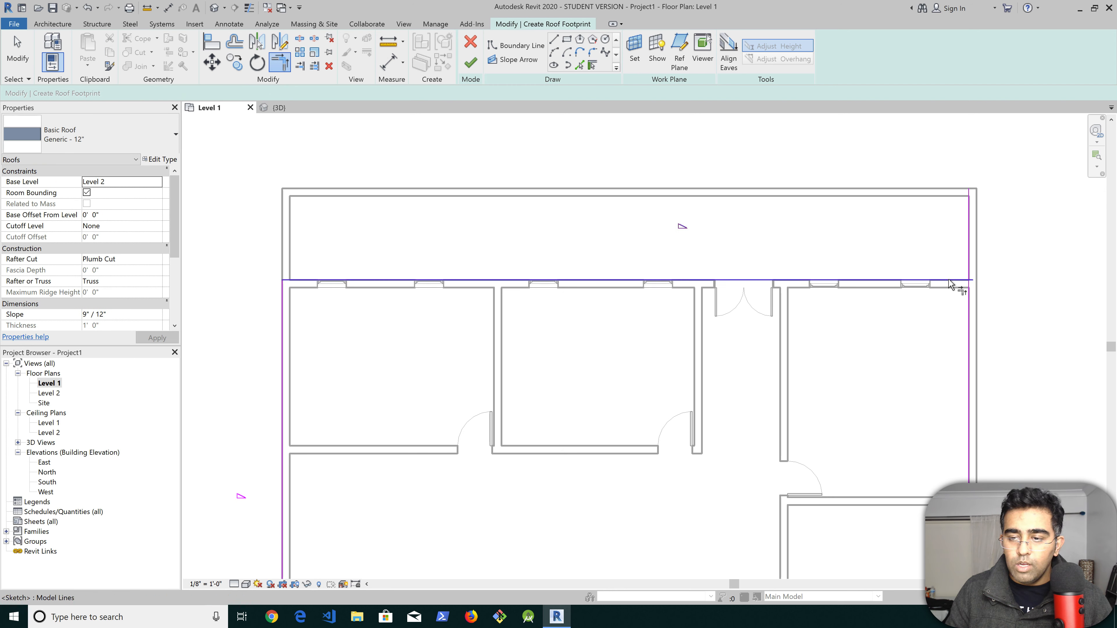
left_click(969, 304)
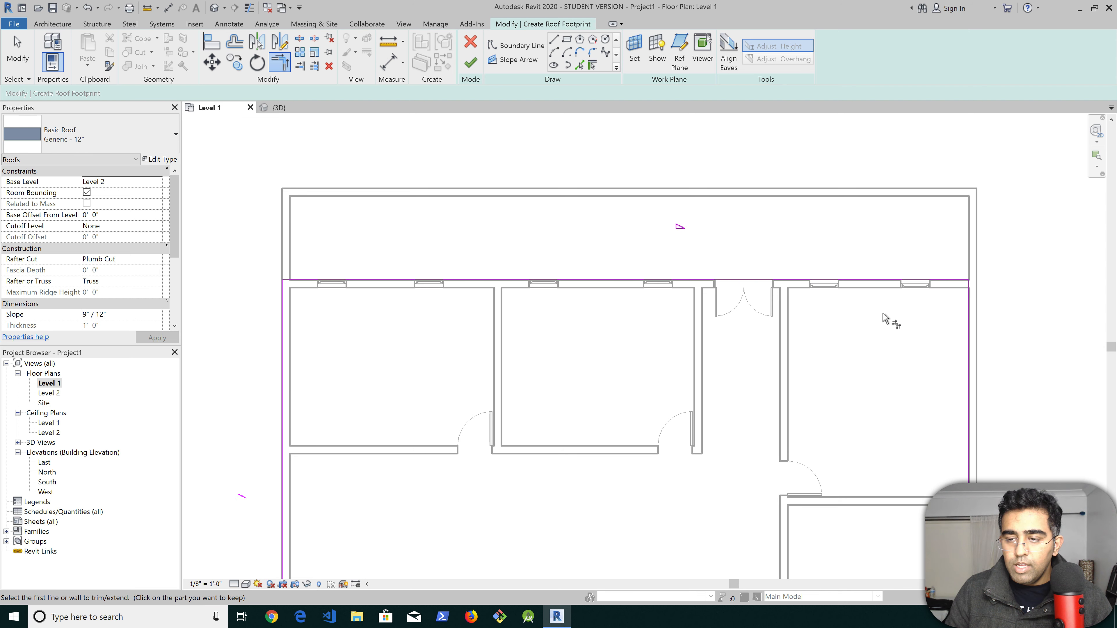
Move the right roof boundary line to the outer face of the right exterior wall, unjoining the conflicting elements
middle_click_drag(885, 318, 641, 129)
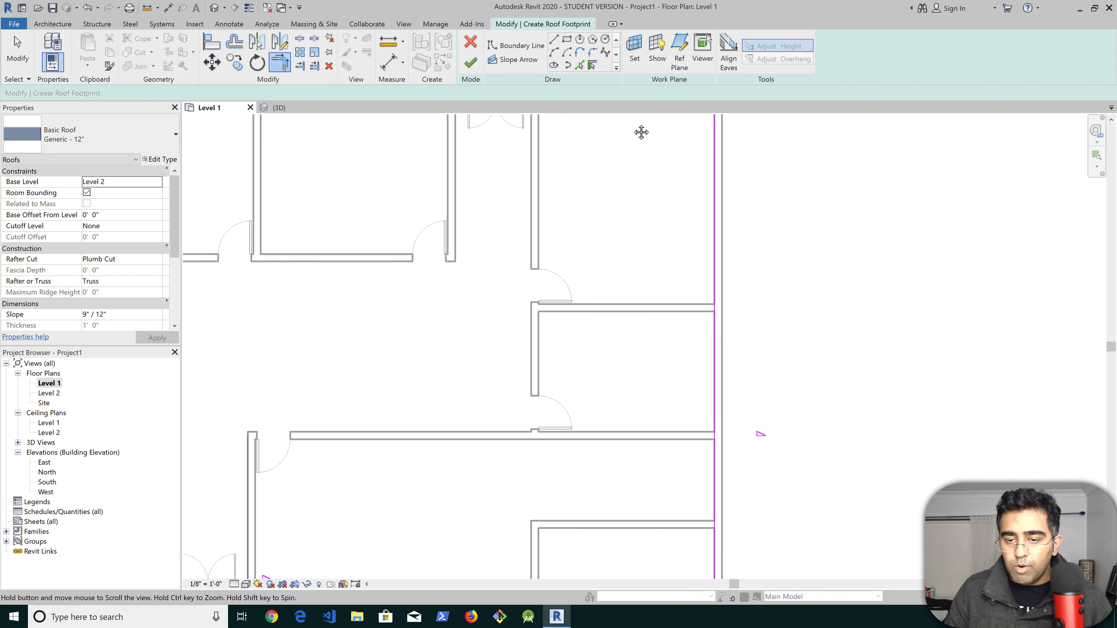
left_click(714, 311)
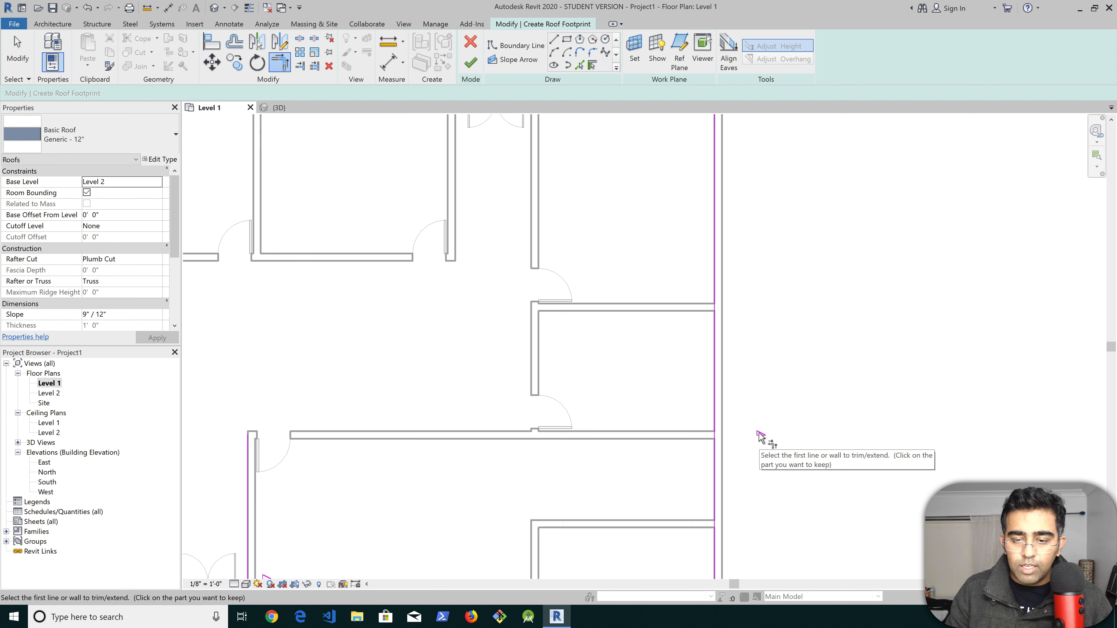
key("Escape")
key("Escape")
left_click(716, 398)
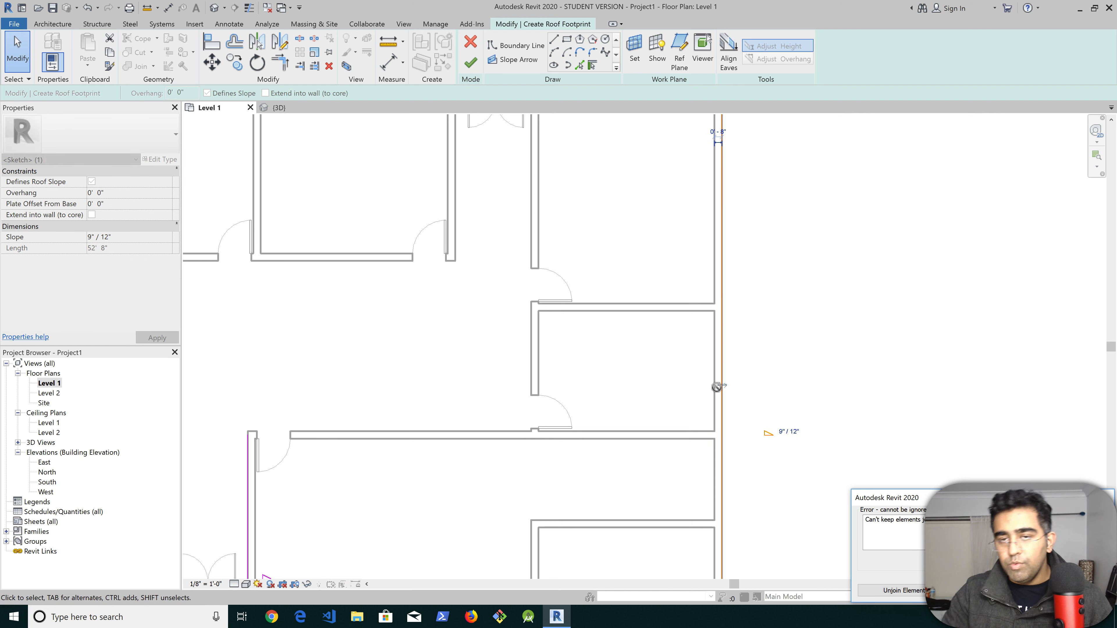
left_click(918, 597)
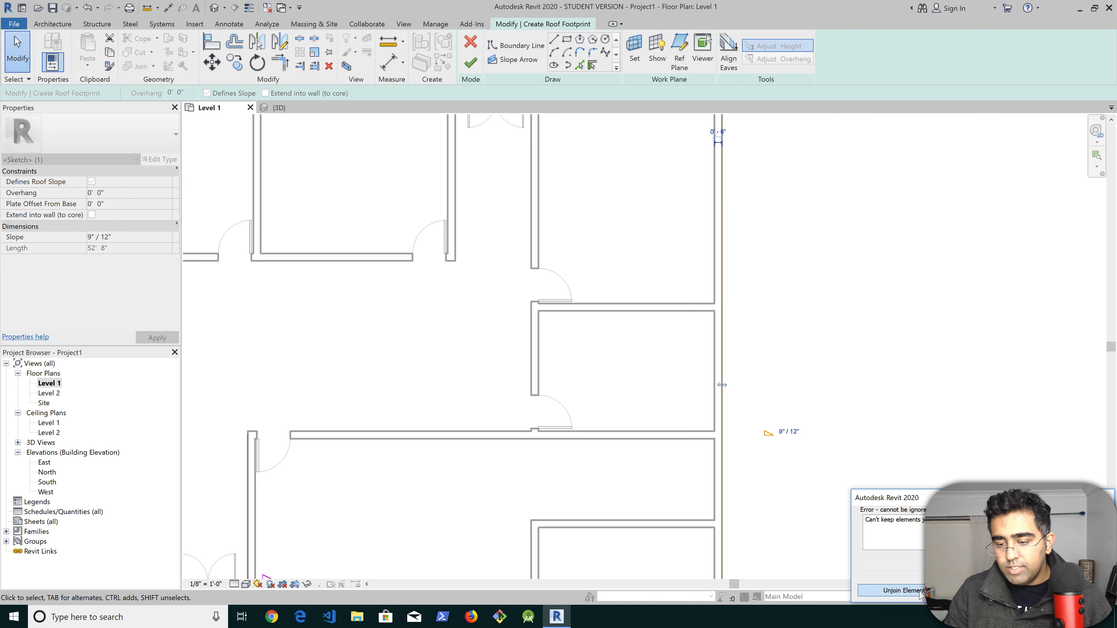
Trim the rear roof boundary line and the relocated right boundary line to a corner at the outer wall face
scroll(719, 369, "up", 1)
scroll(718, 369, "down", 5)
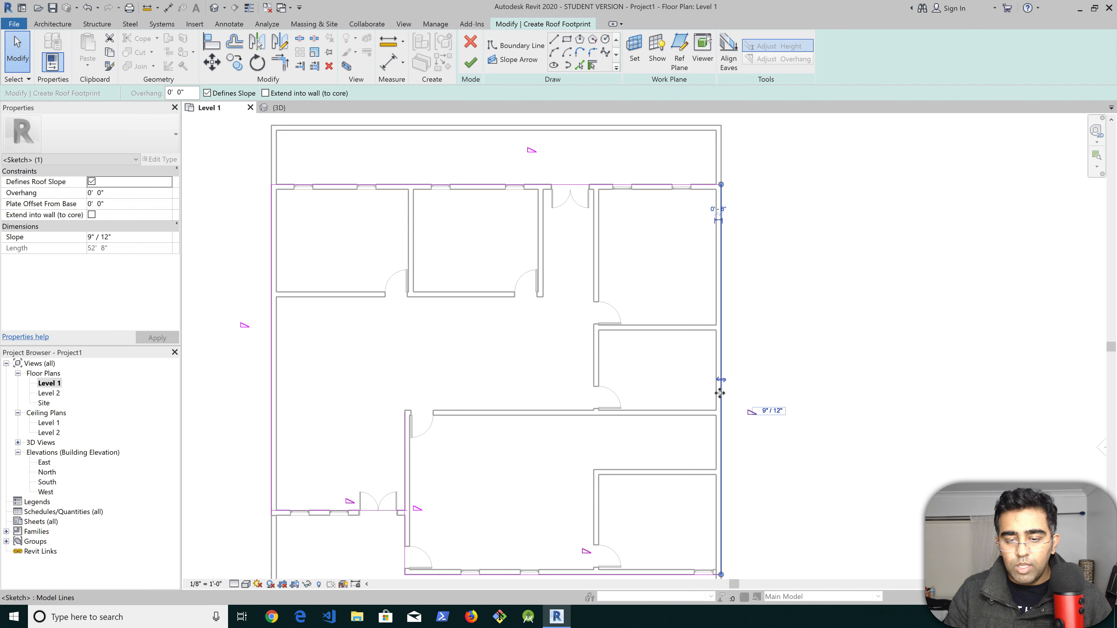
scroll(728, 296, "up", 4)
scroll(727, 295, "up", 2)
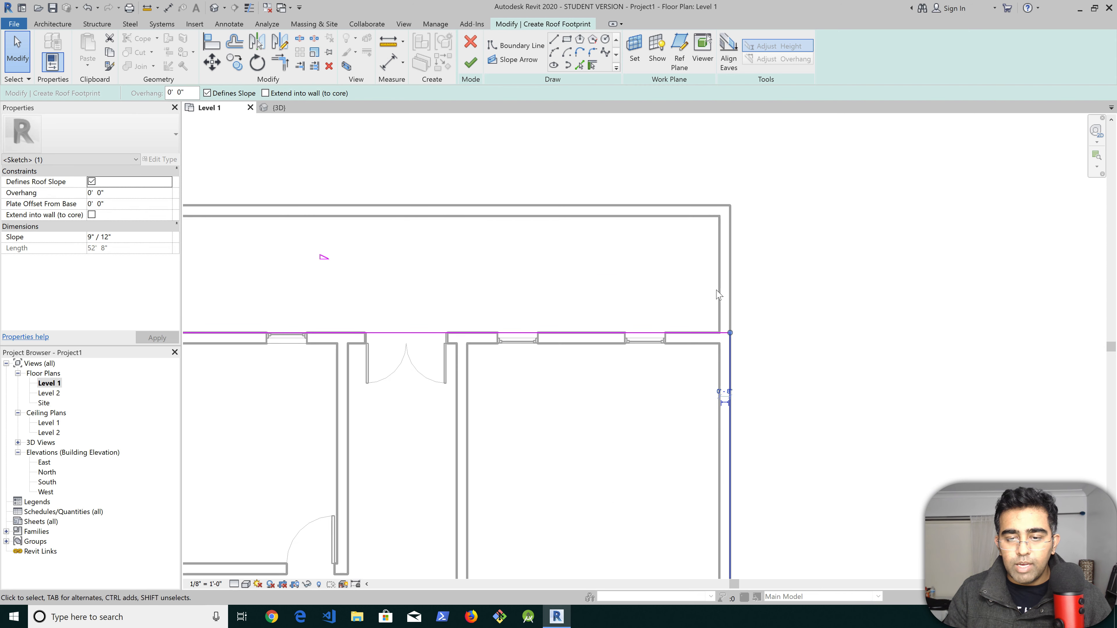
left_click(278, 66)
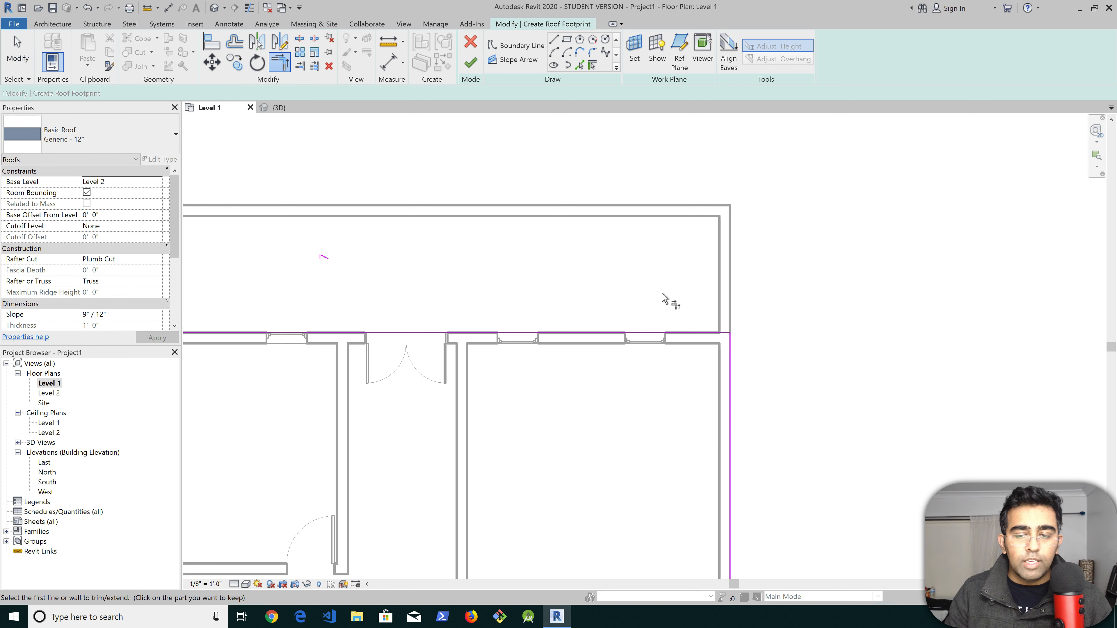
left_click(715, 333)
left_click(730, 351)
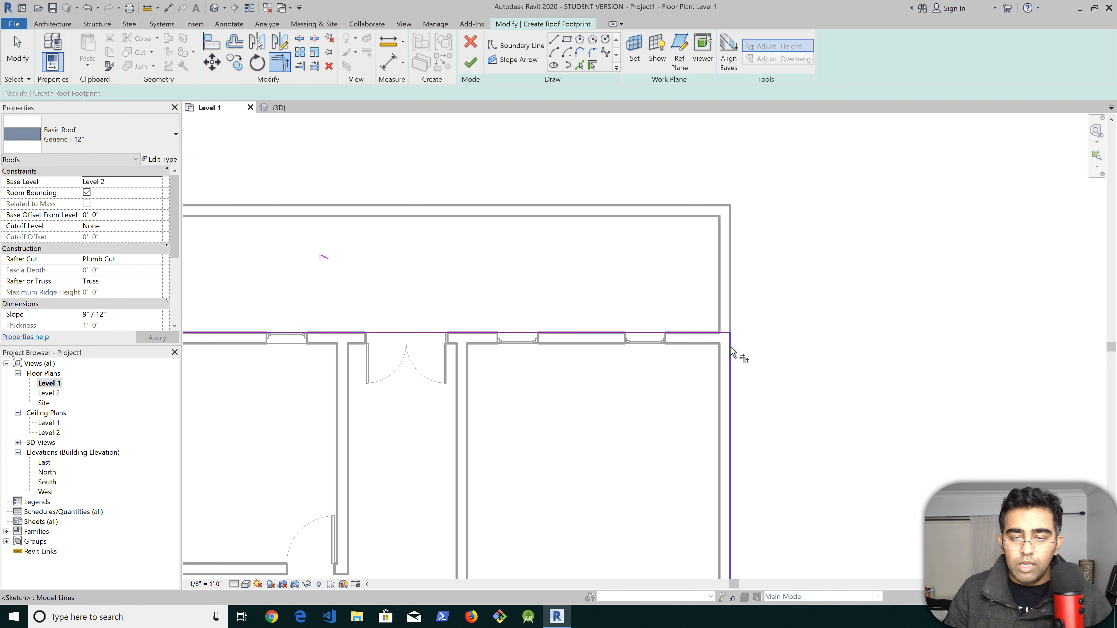
left_click(722, 334)
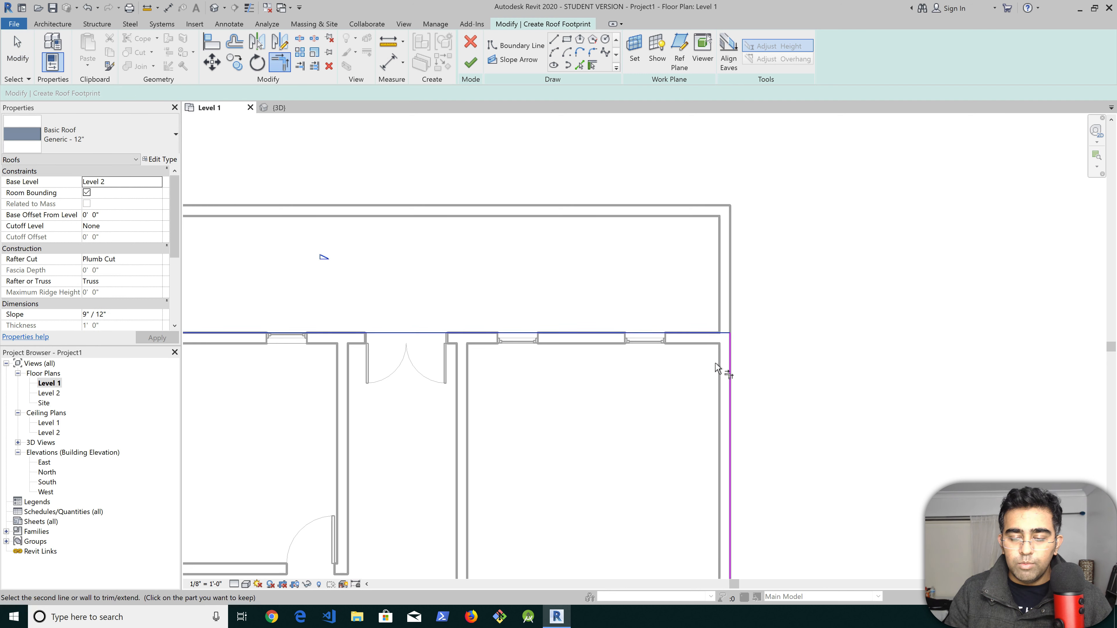
Trim the boundary line along the front windowed wall and the right boundary line to a corner
scroll(702, 395, "down", 4)
scroll(775, 424, "up", 5)
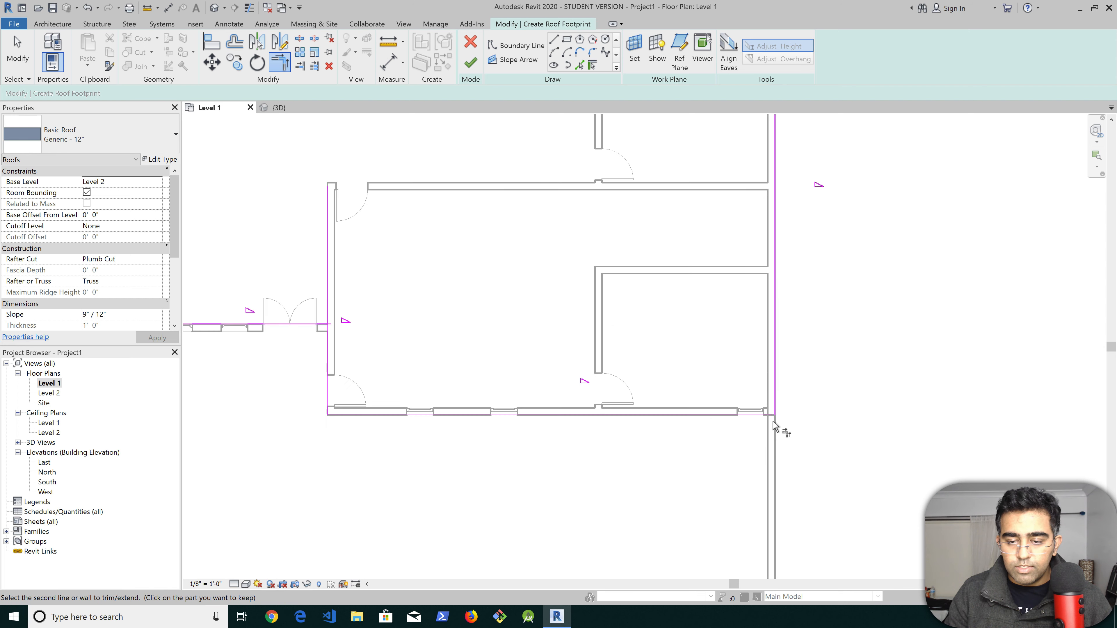
scroll(772, 424, "up", 3)
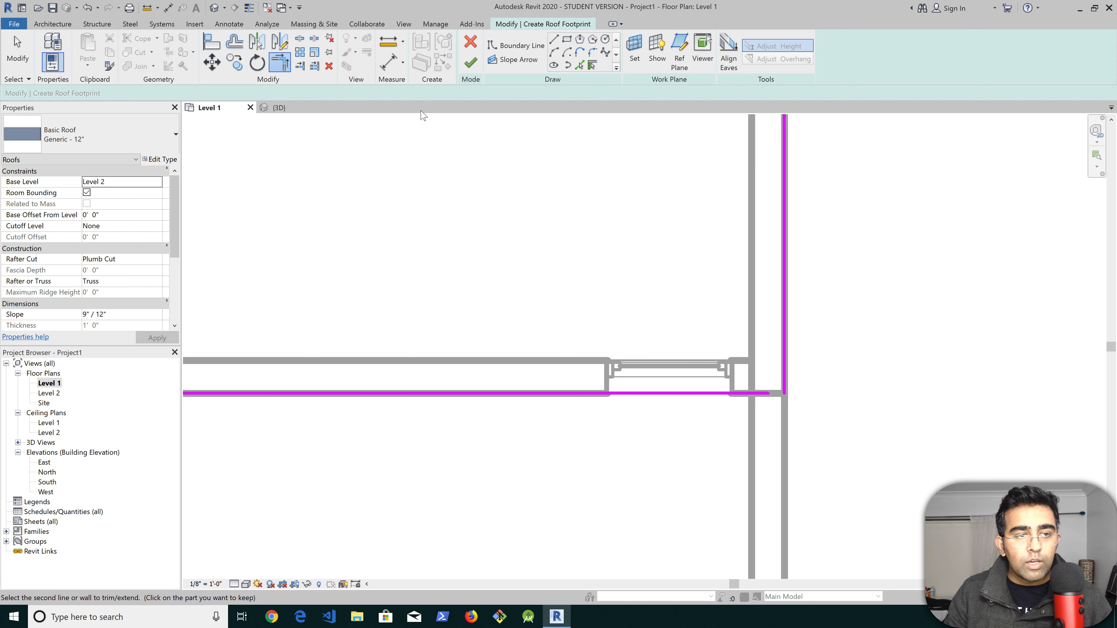
left_click(314, 66)
left_click(730, 393)
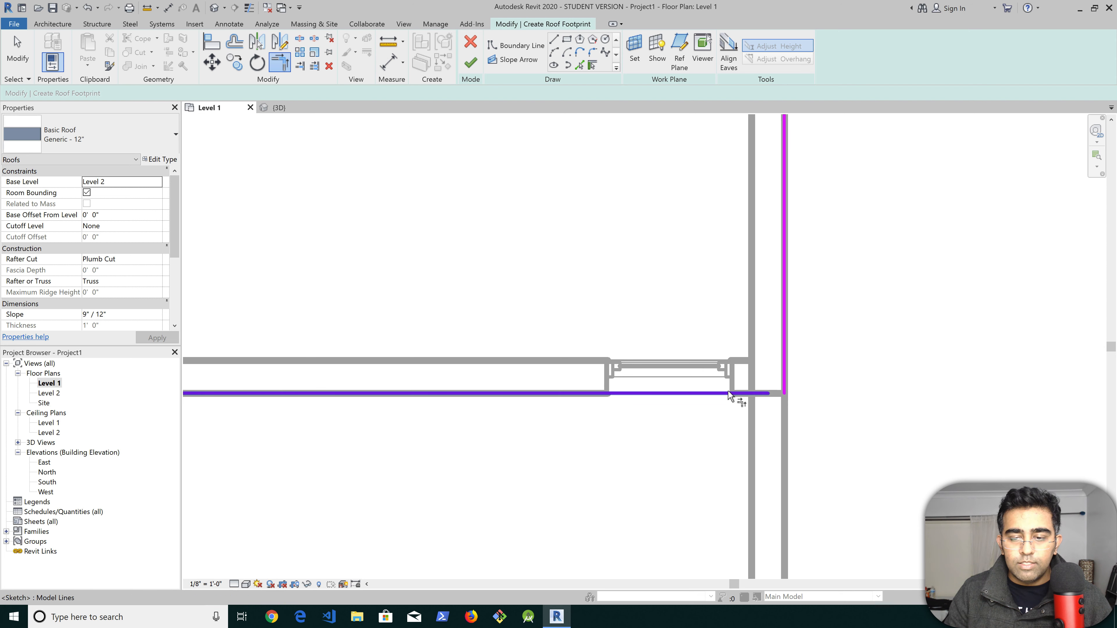
left_click(787, 379)
scroll(518, 365, "down", 3)
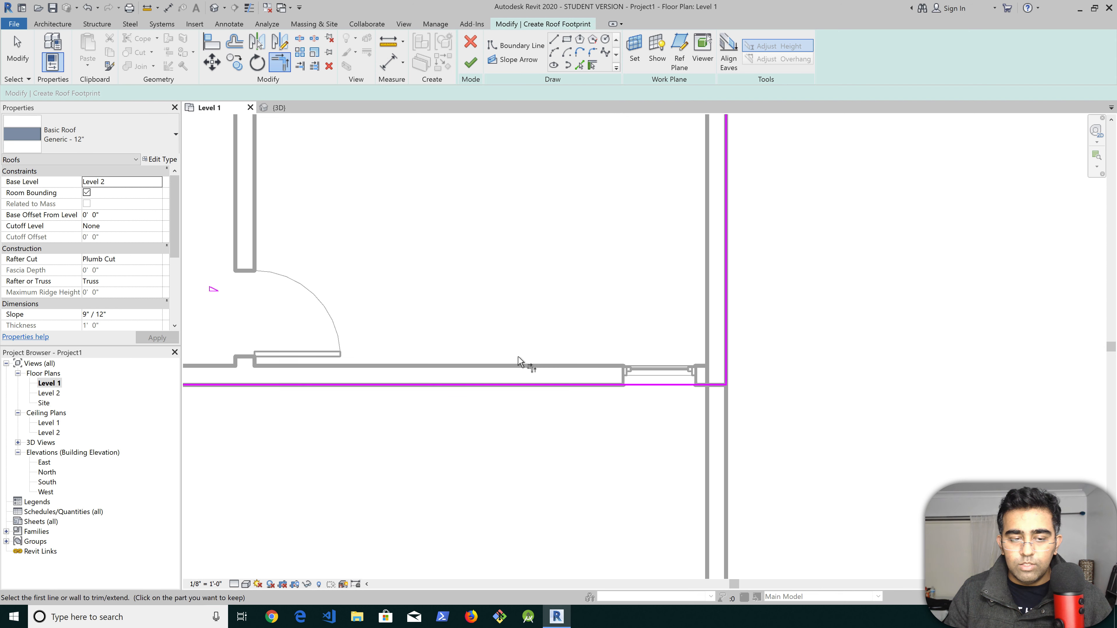
Trim the boundary line along the front double-door wall to a corner with the adjoining short wall's boundary line
middle_click_drag(747, 374, 896, 390)
middle_click_drag(418, 304, 770, 367)
left_click(545, 296)
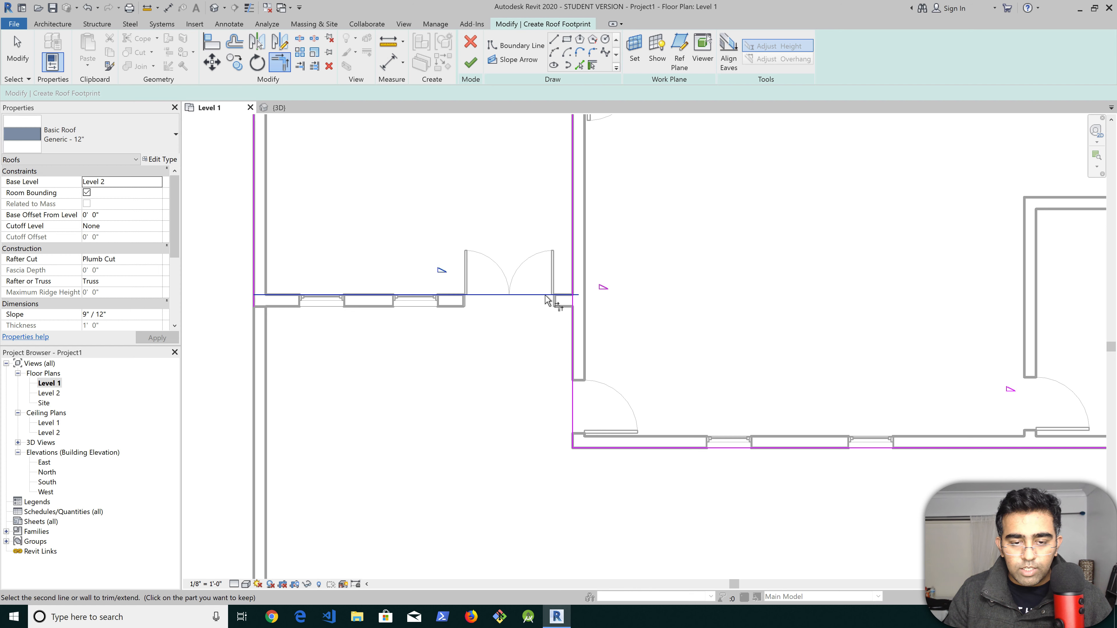
left_click(573, 343)
middle_click_drag(414, 317, 593, 398)
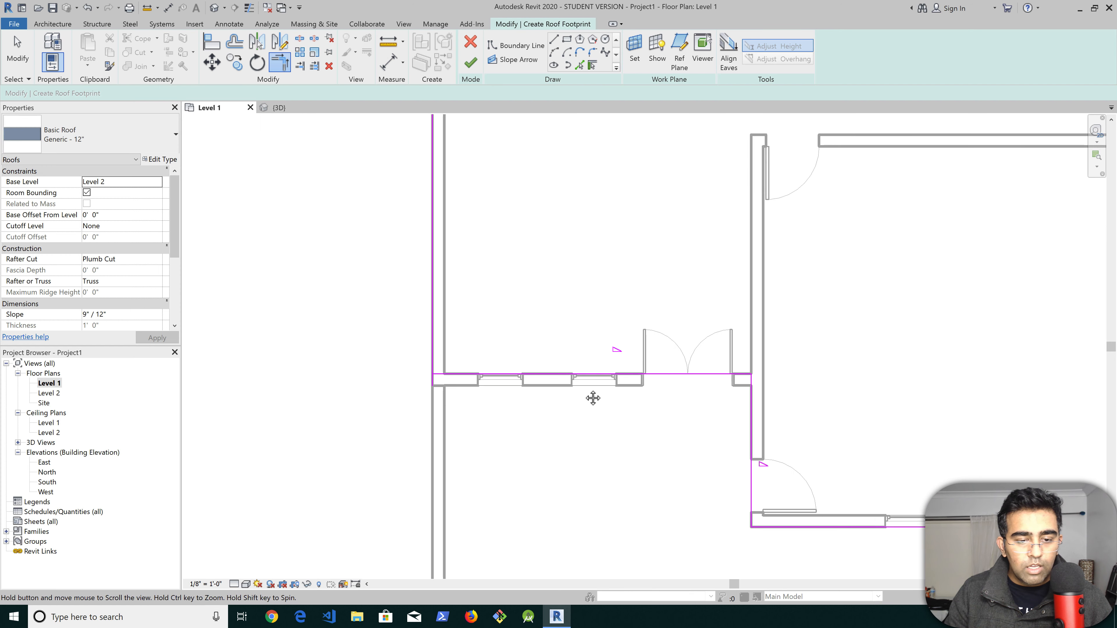
key("Escape")
key("Escape")
Flip the front double-door wall's roof boundary line to the outer face of the wall
left_click(591, 375)
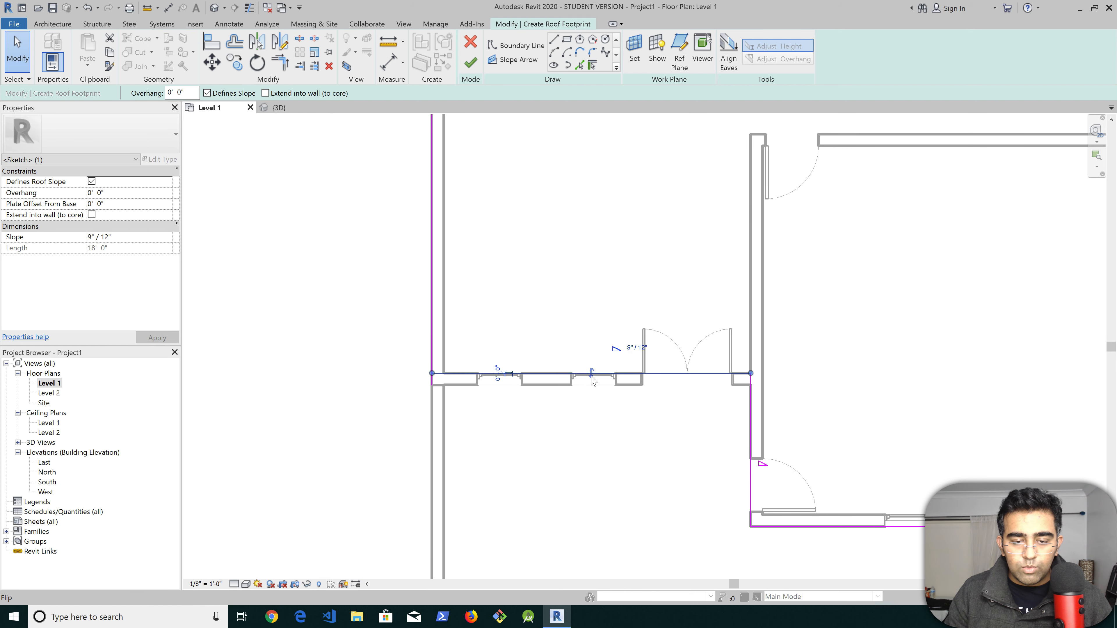
scroll(592, 378, "up", 3)
left_click(591, 374)
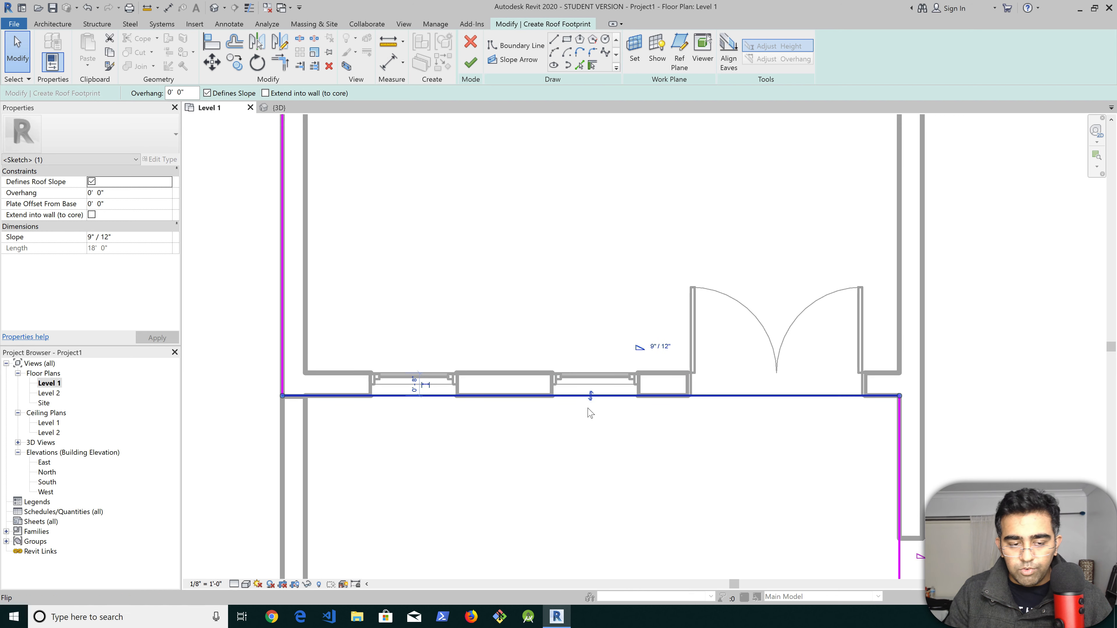
Finish the roof footprint sketch and inspect the sloped roof from the front and left in the 3D view
scroll(590, 414, "down", 5)
middle_click_drag(590, 344, 528, 465)
scroll(518, 362, "down", 2)
middle_click_drag(809, 395, 753, 402)
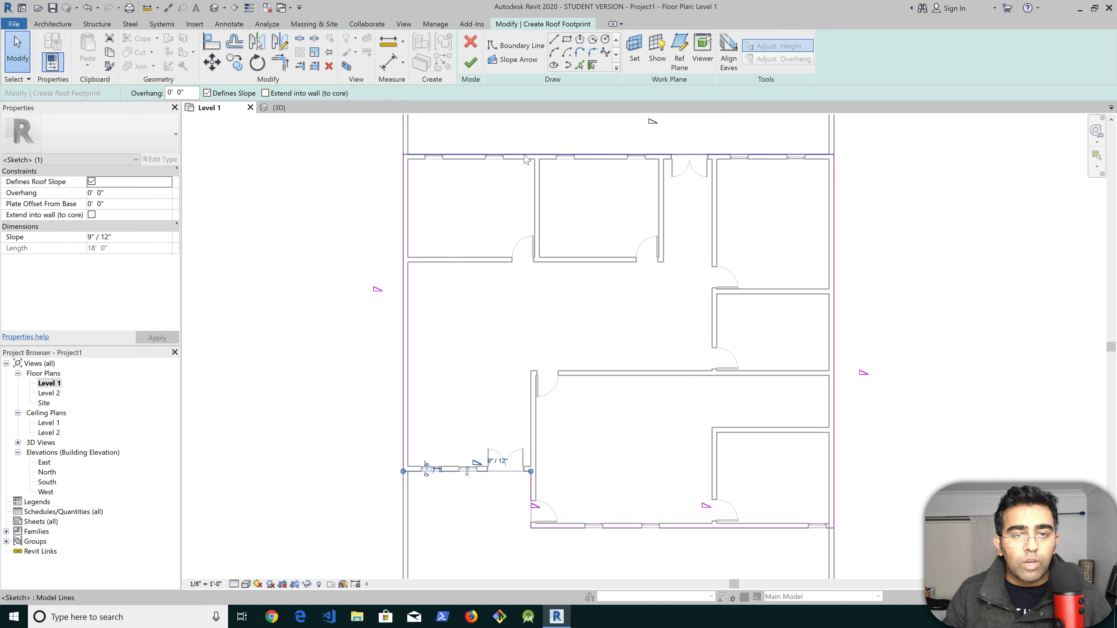
left_click(470, 63)
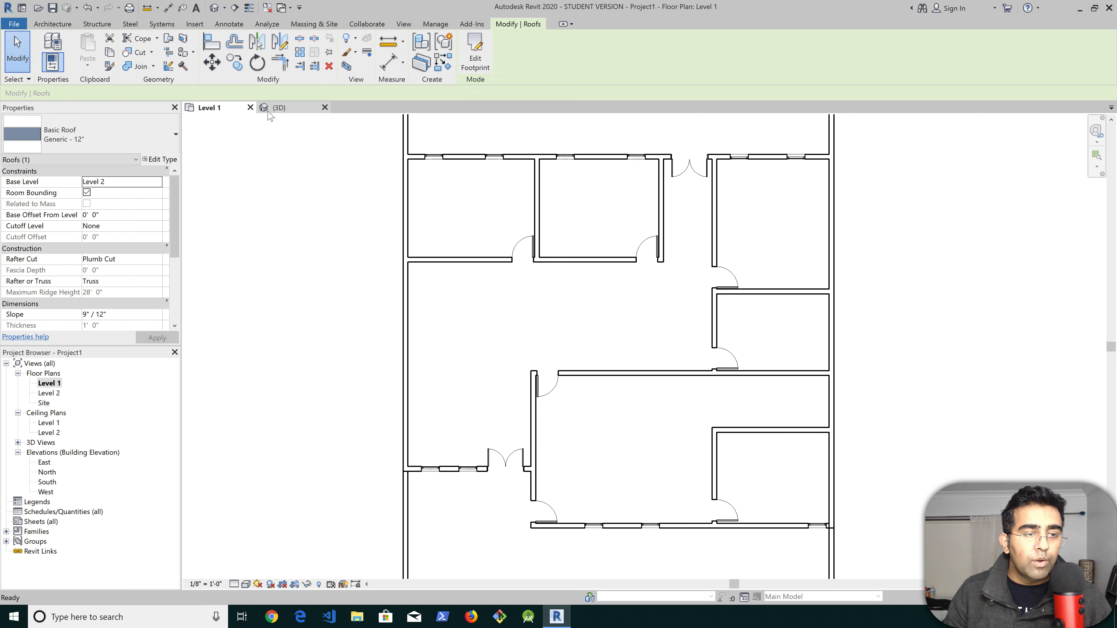
left_click(278, 107)
left_click(648, 456)
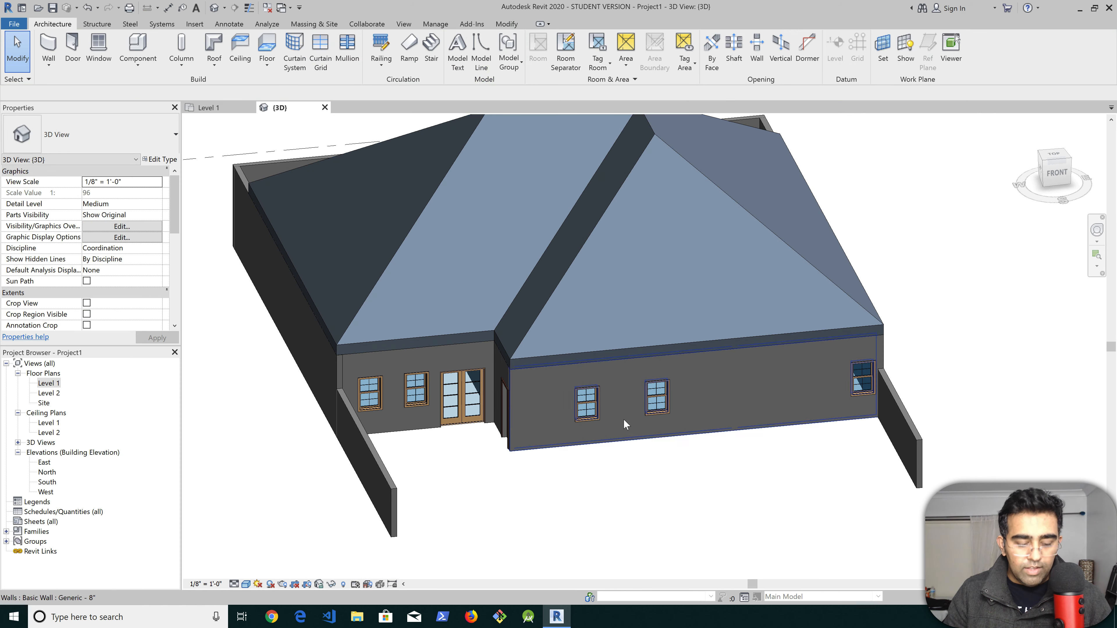
middle_click_drag(614, 433, 732, 387, "shift")
middle_click_drag(679, 429, 922, 313)
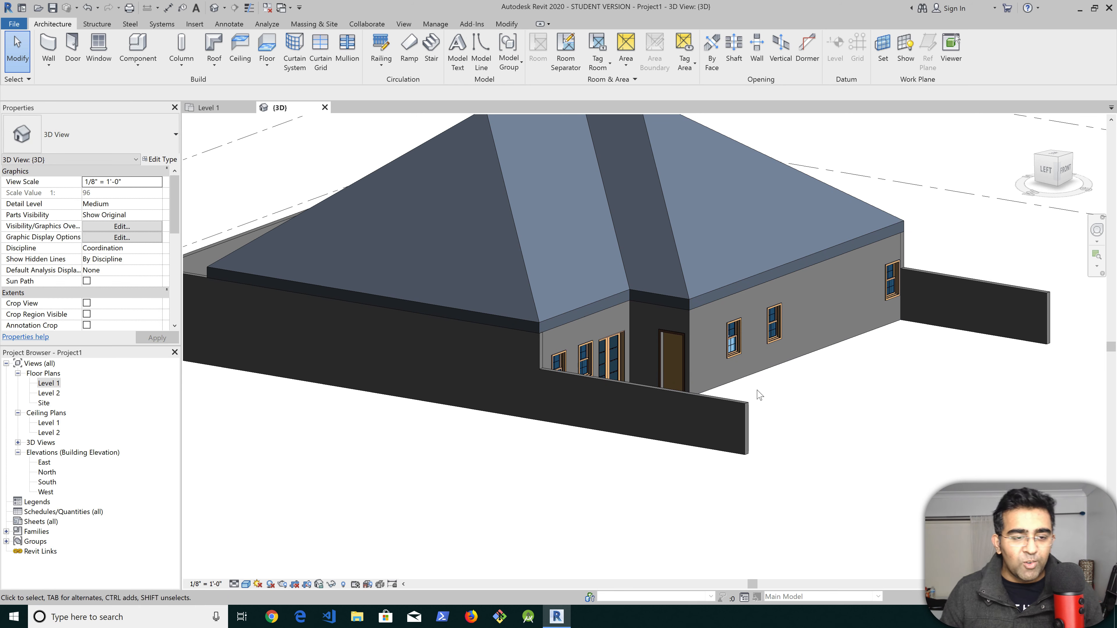
middle_click_drag(821, 410, 828, 496)
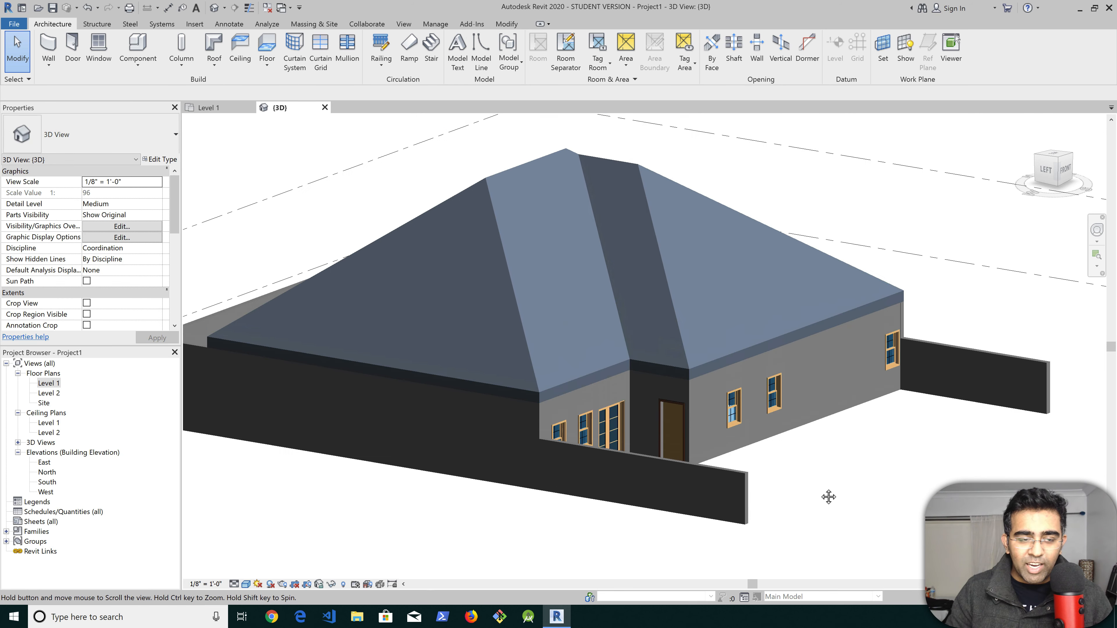
Edit the roof's footprint in the Level 2 plan and set a 2' overhang on the rear and right boundary lines
double_click(52, 394)
scroll(736, 310, "up", 4)
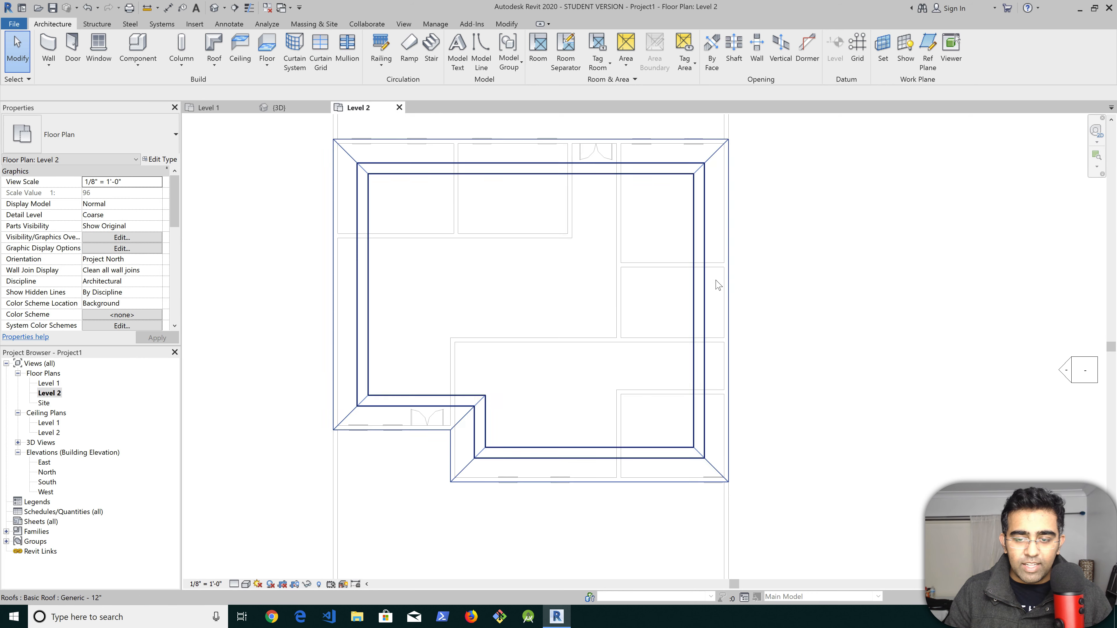
left_click(716, 298)
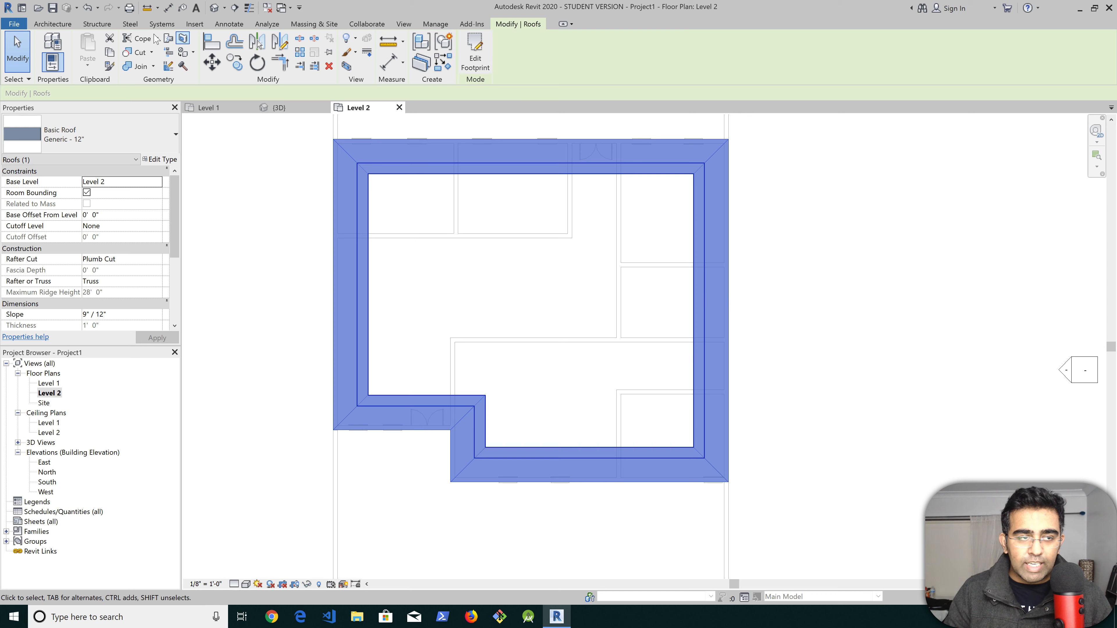
left_click(474, 57)
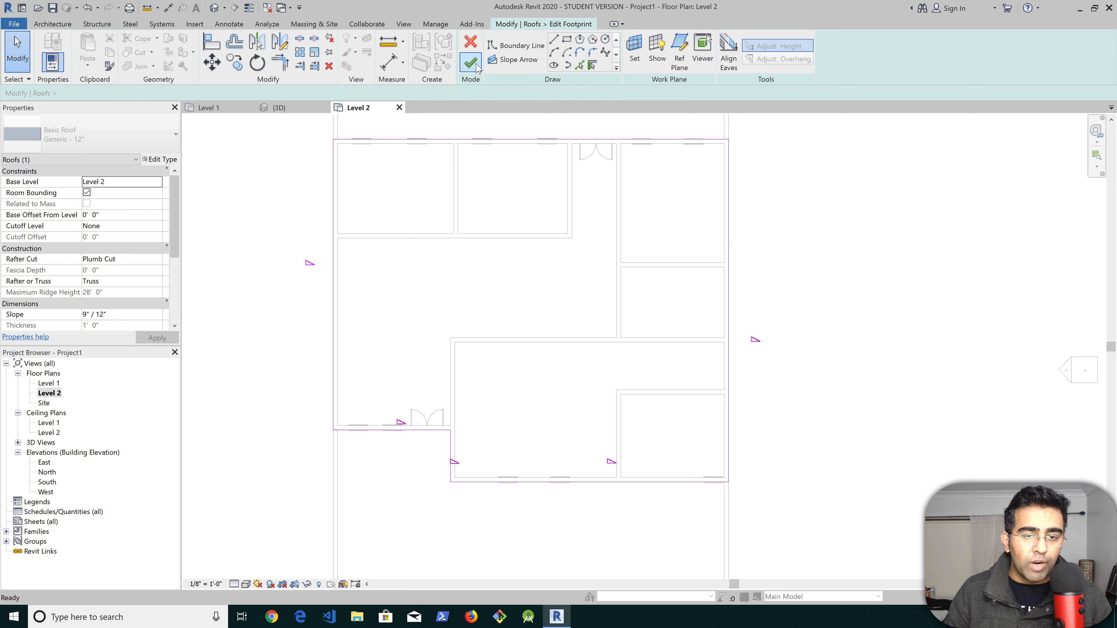
left_click(424, 142)
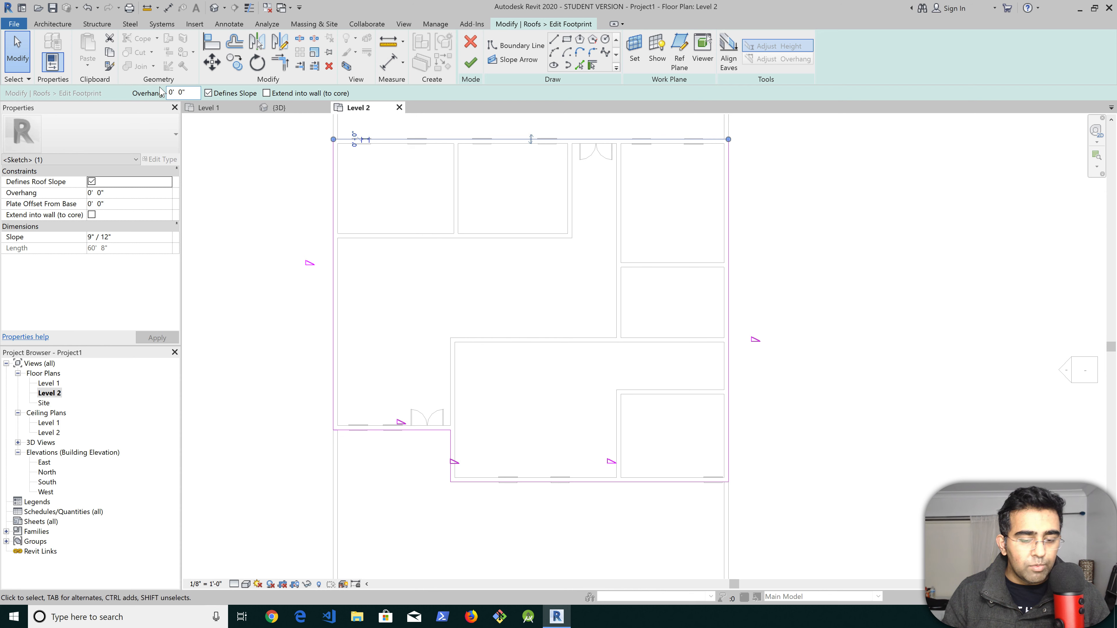
key("Return")
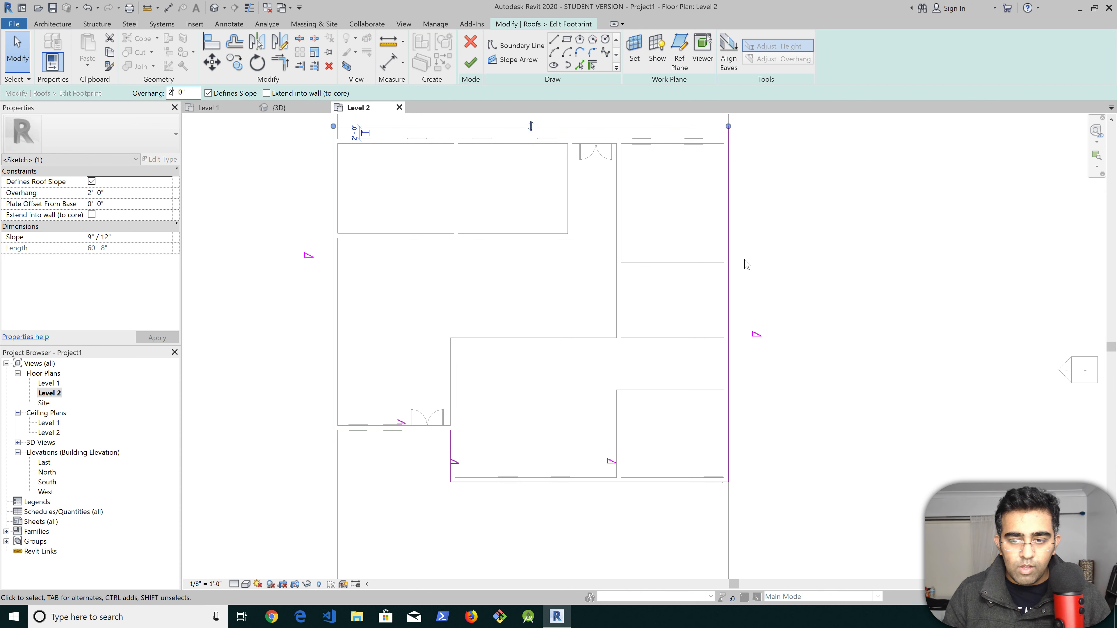
left_click(730, 272)
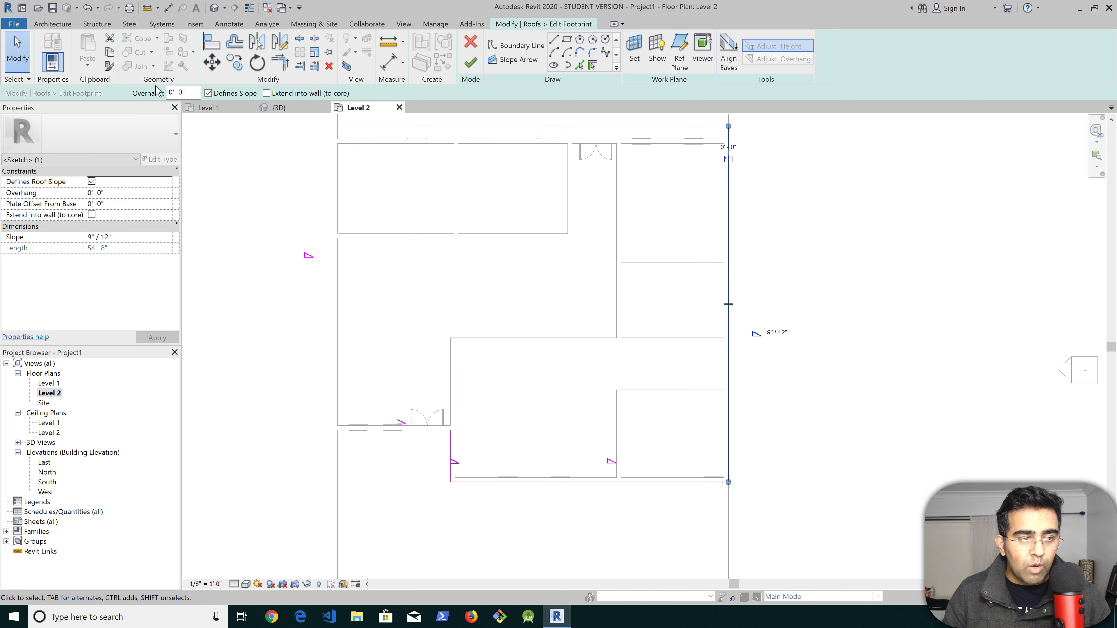
type("2")
key("Return")
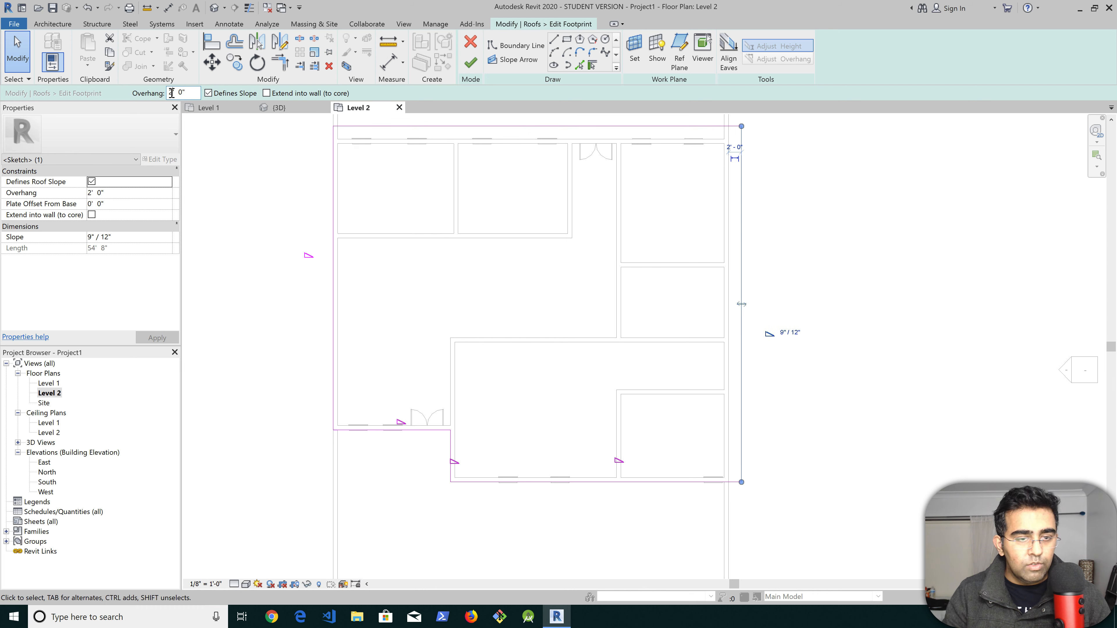
Set a 7' overhang on the front windowed wall's boundary line and on the front double-door wall's boundary line
left_click(518, 482)
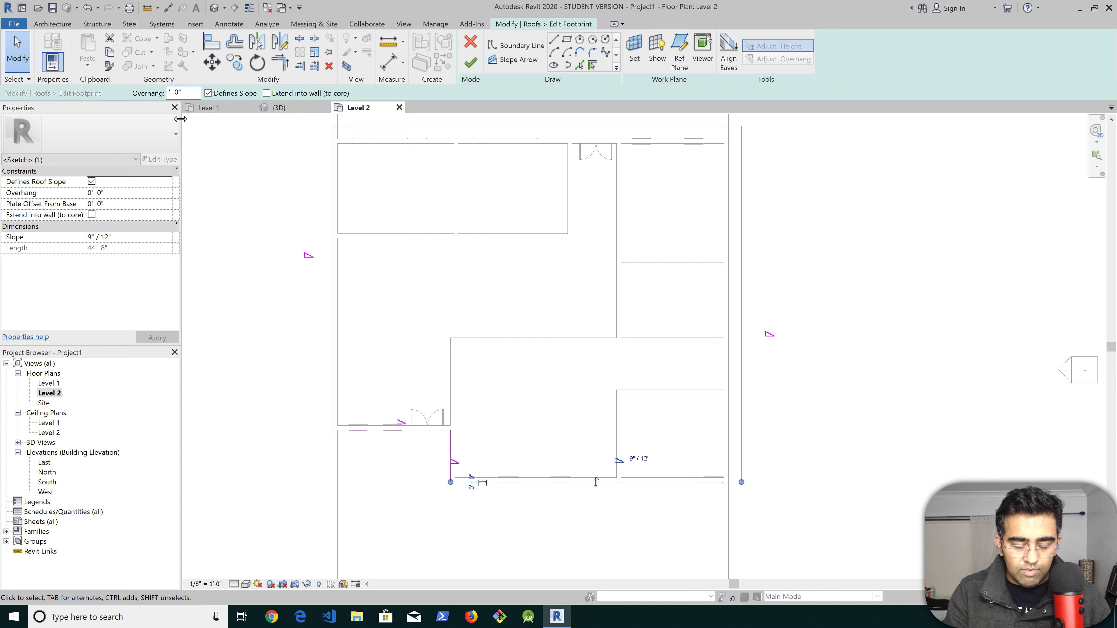
key("Return")
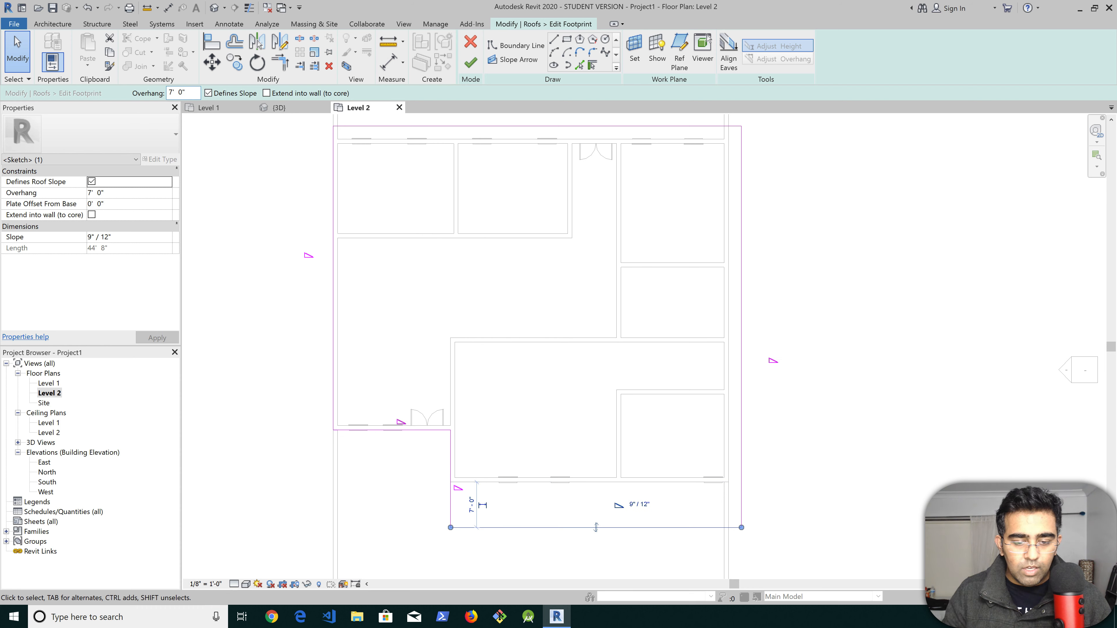
left_click(402, 430)
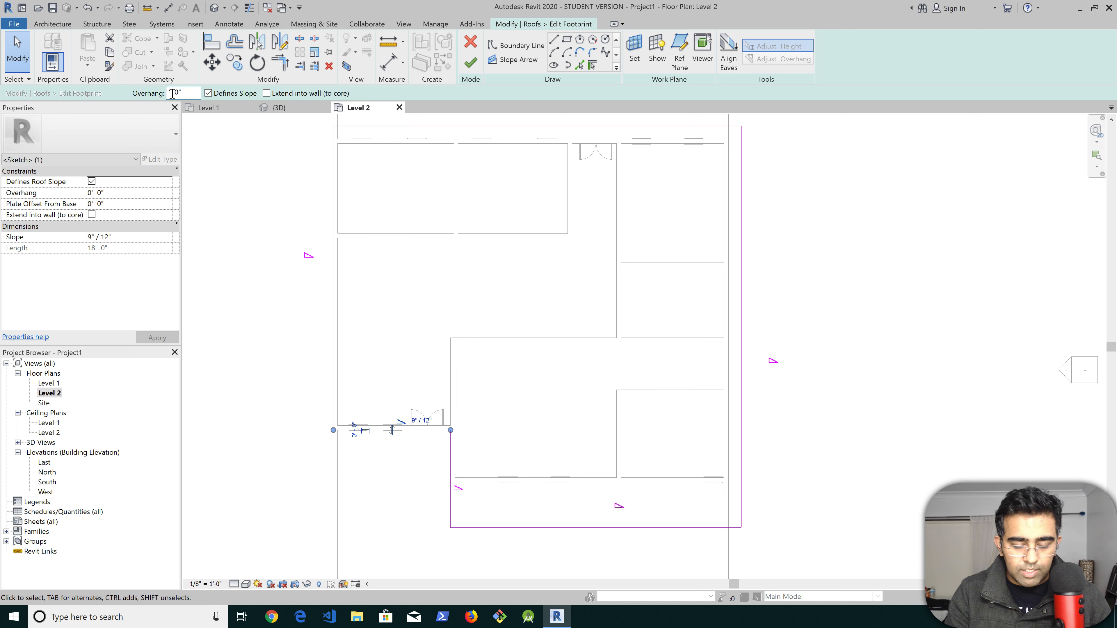
type("7")
key("Return")
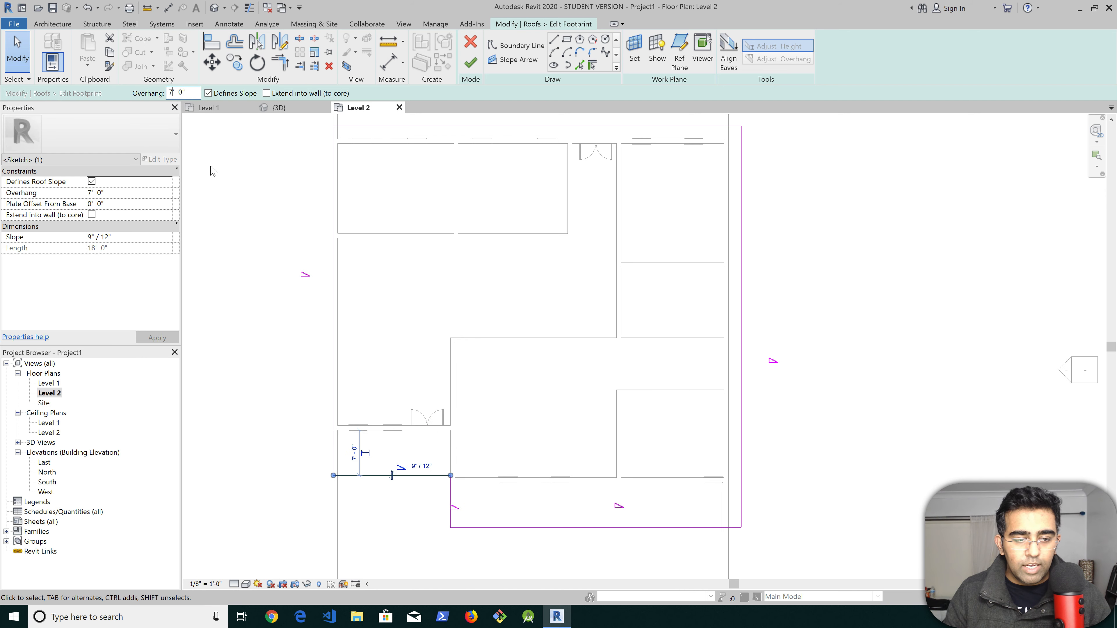
Set a 2' overhang on the left roof boundary line and finish the footprint edit
left_click(334, 324)
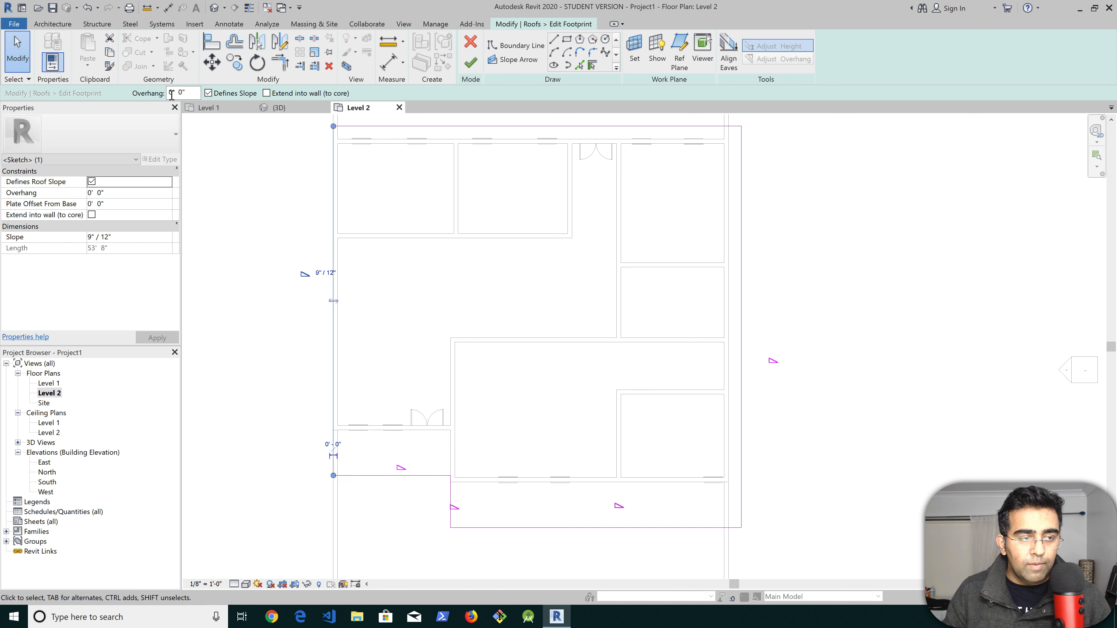
type("2")
key("Return")
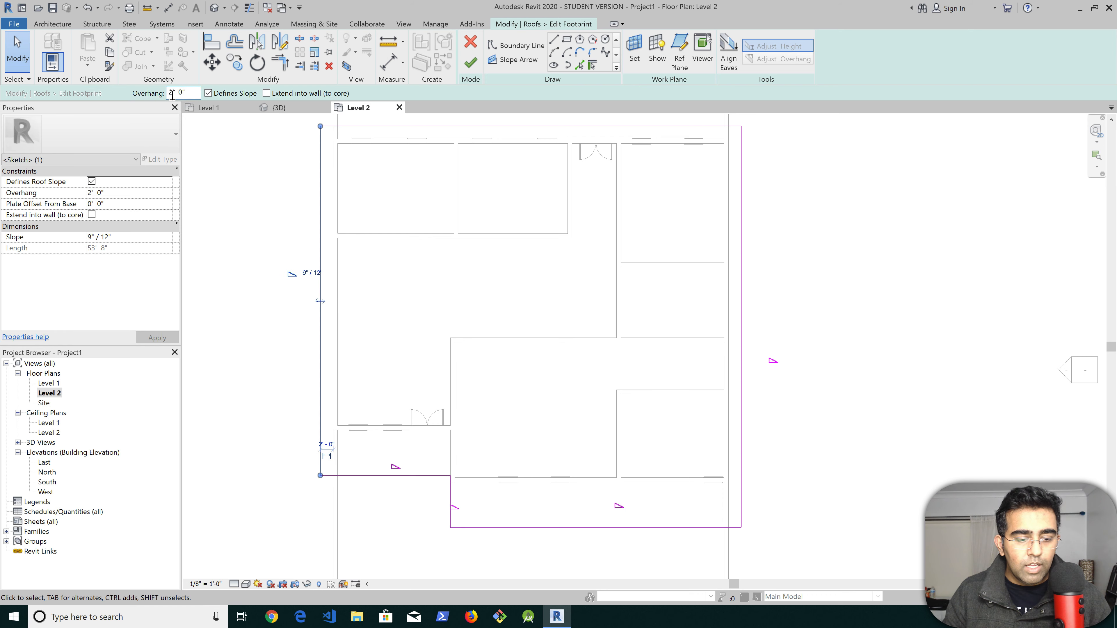
left_click(578, 346)
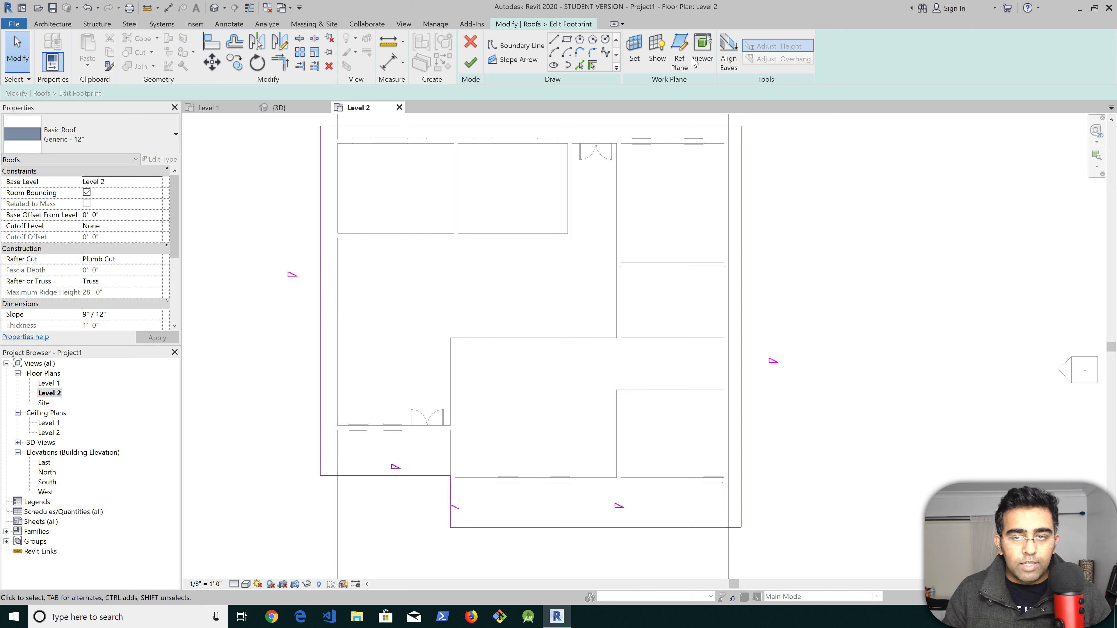
left_click(467, 65)
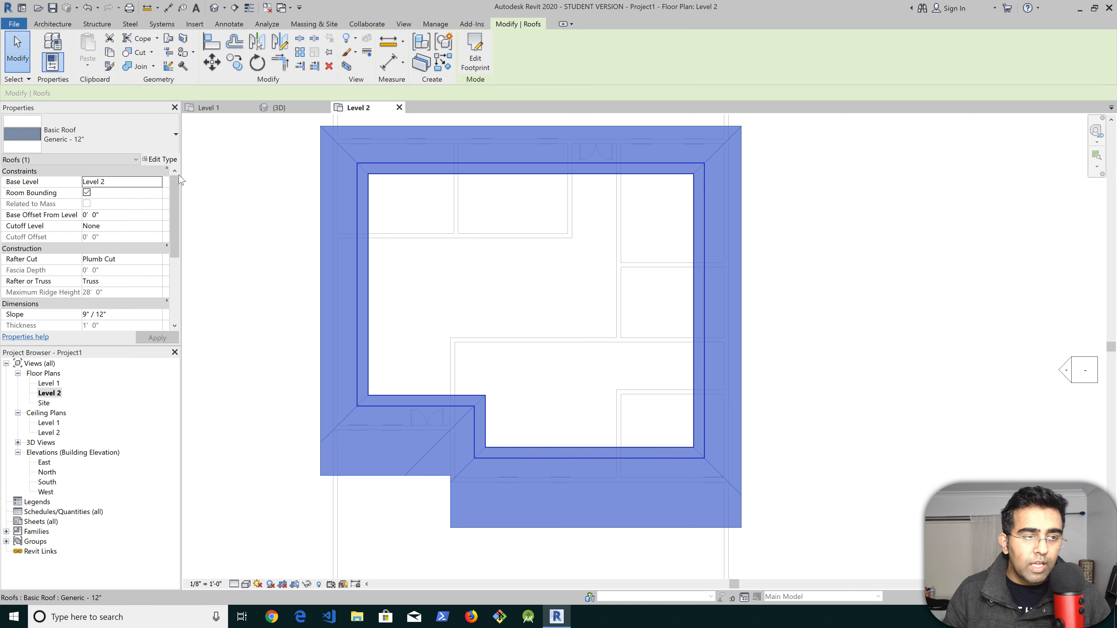
Examine the roof with its overhangs from the front in the 3D view and deselect it
left_click(279, 108)
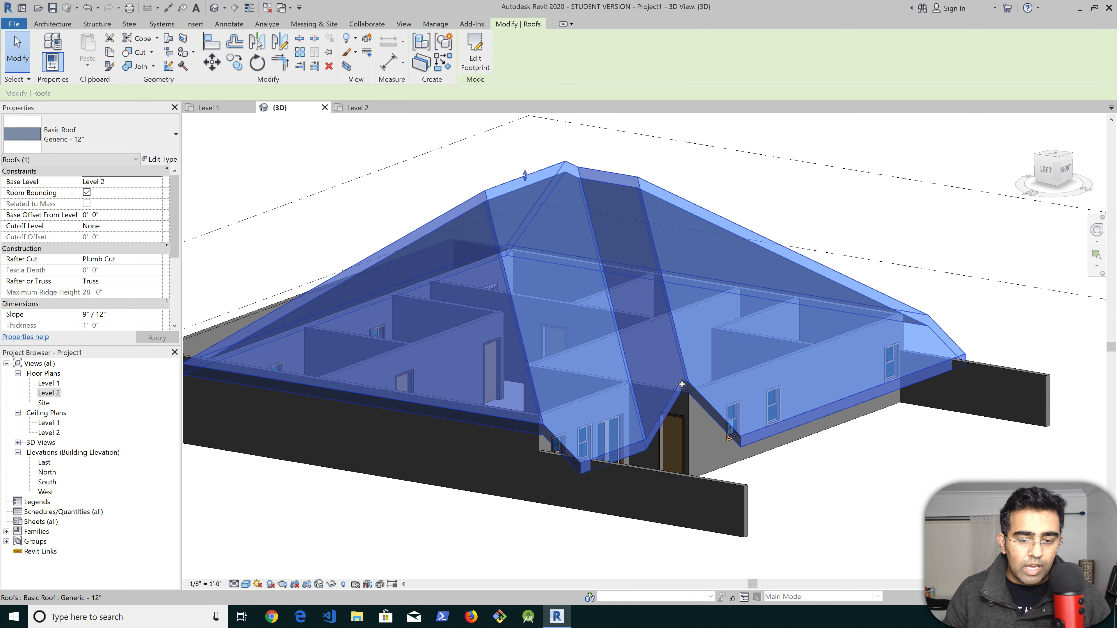
middle_click_drag(808, 488, 663, 493, "shift")
key("Escape")
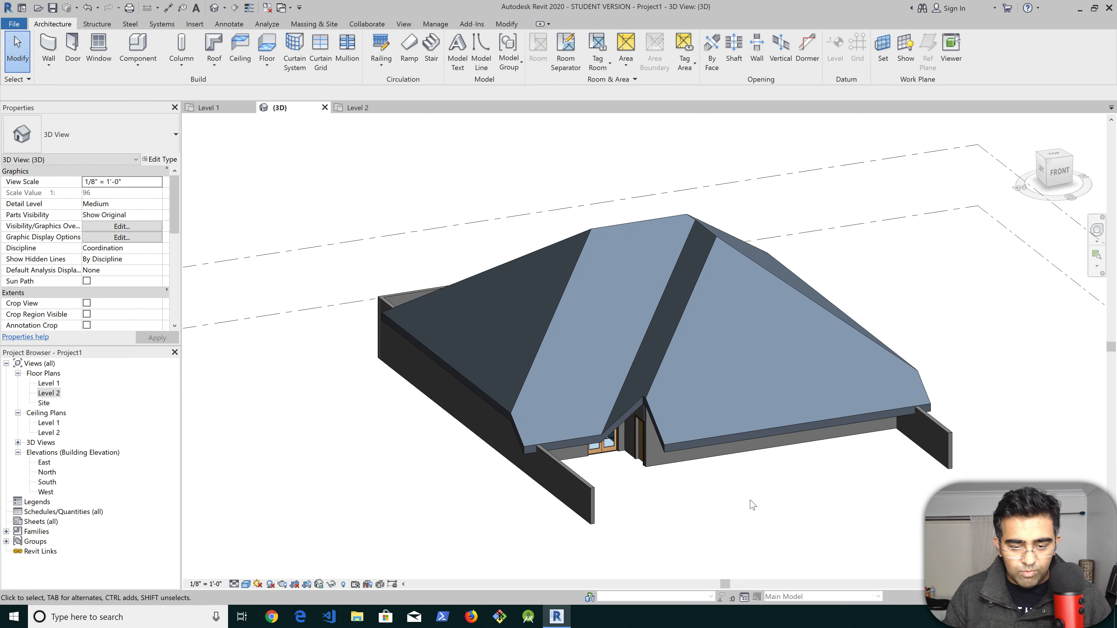
Examine the roof's underside, its overhangs and the corner beside the double doors from below and from the front in 3D
middle_click_drag(752, 504, 780, 212, "shift")
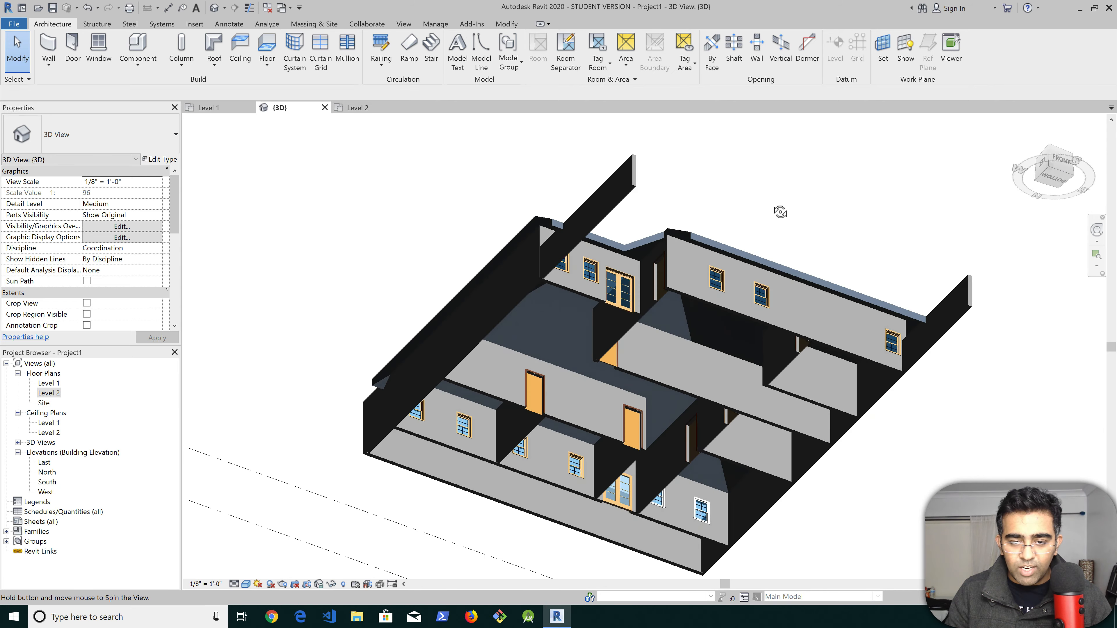
scroll(691, 236, "up", 5)
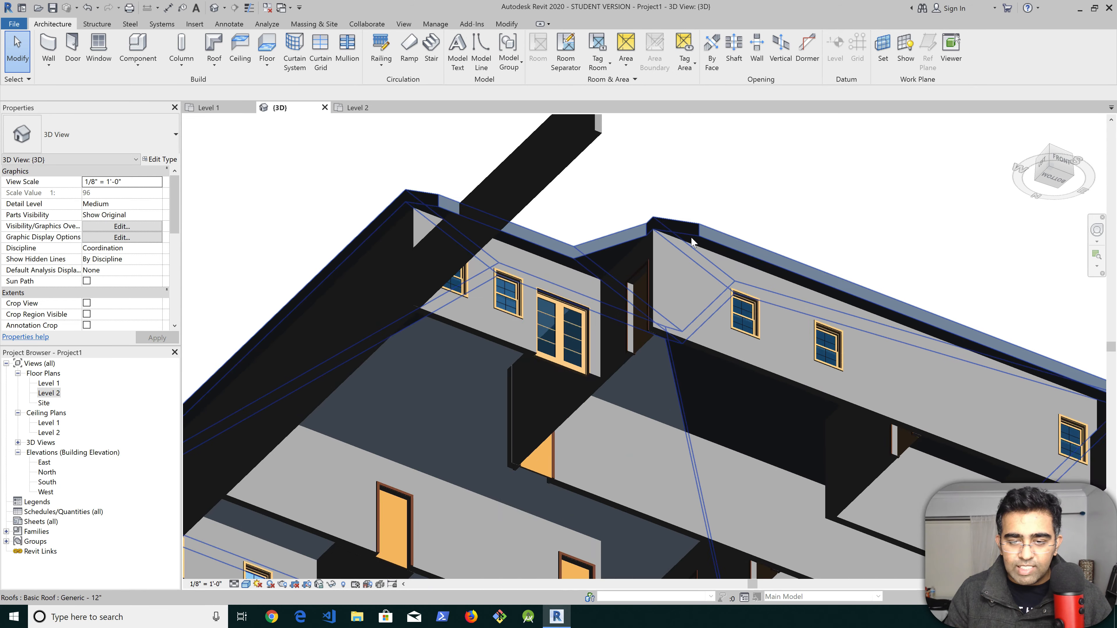
scroll(691, 238, "up", 4)
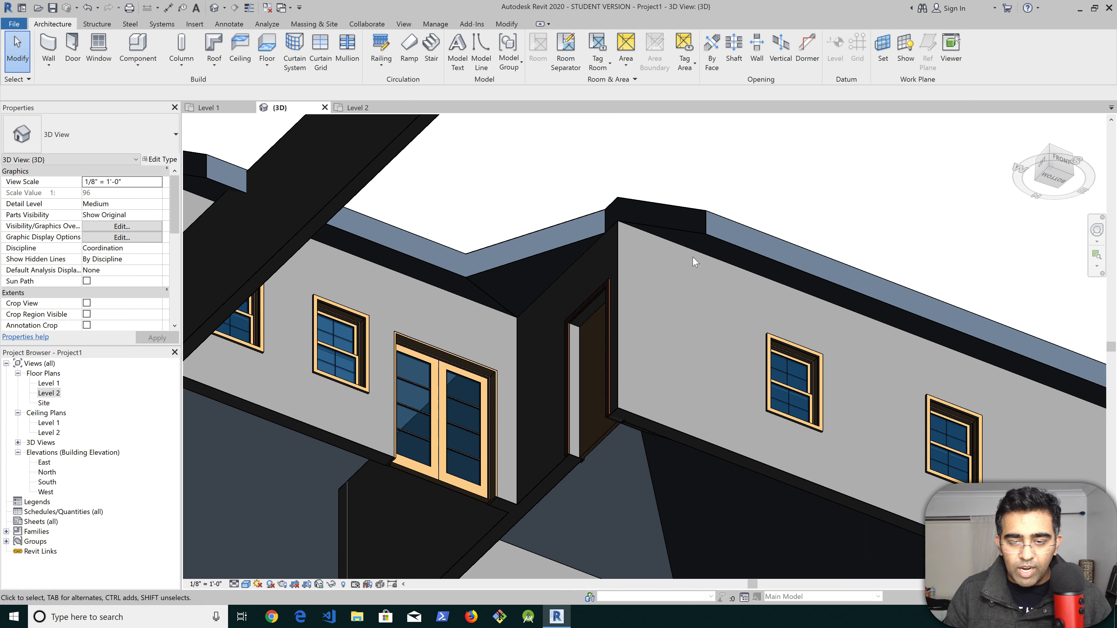
scroll(710, 308, "down", 2)
middle_click_drag(717, 398, 696, 502, "shift")
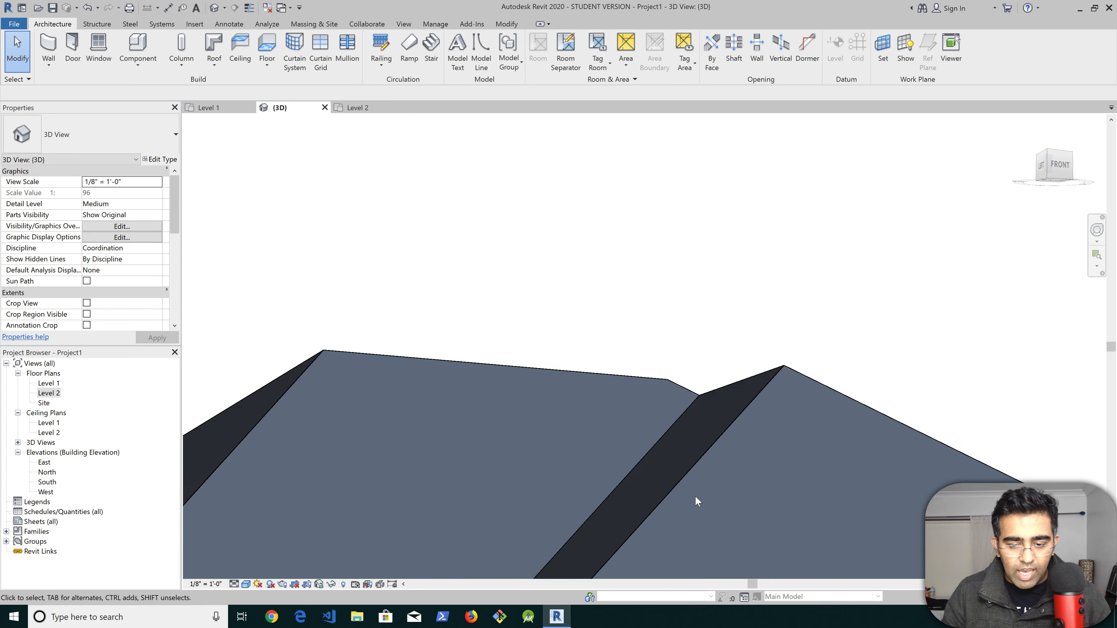
scroll(712, 396, "up", 4)
scroll(728, 387, "down", 3)
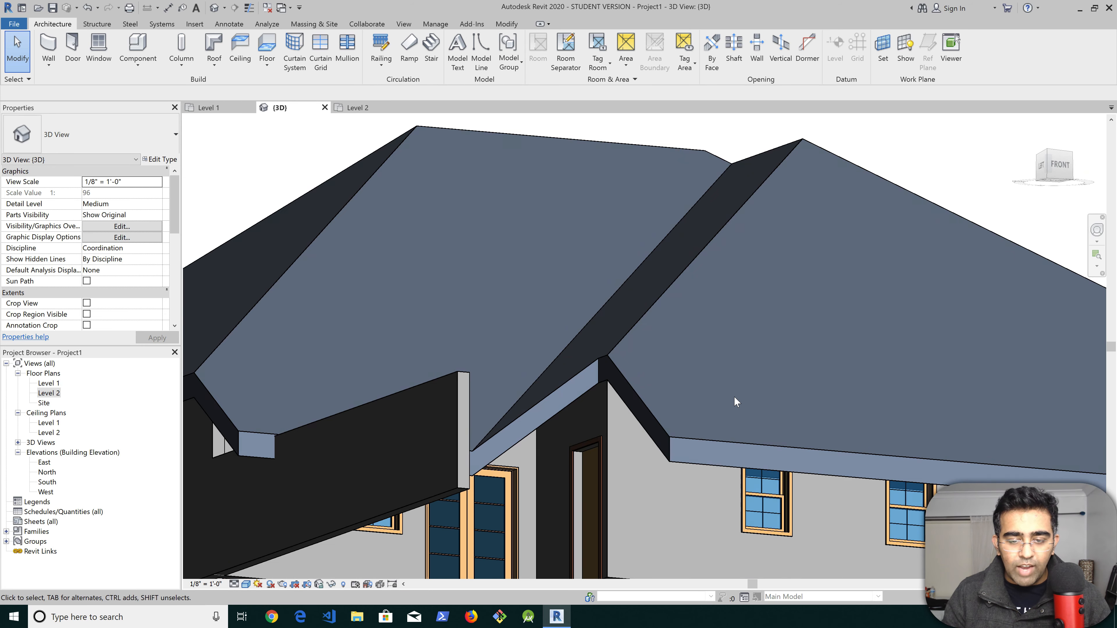
scroll(730, 440, "up", 5)
scroll(705, 465, "down", 5)
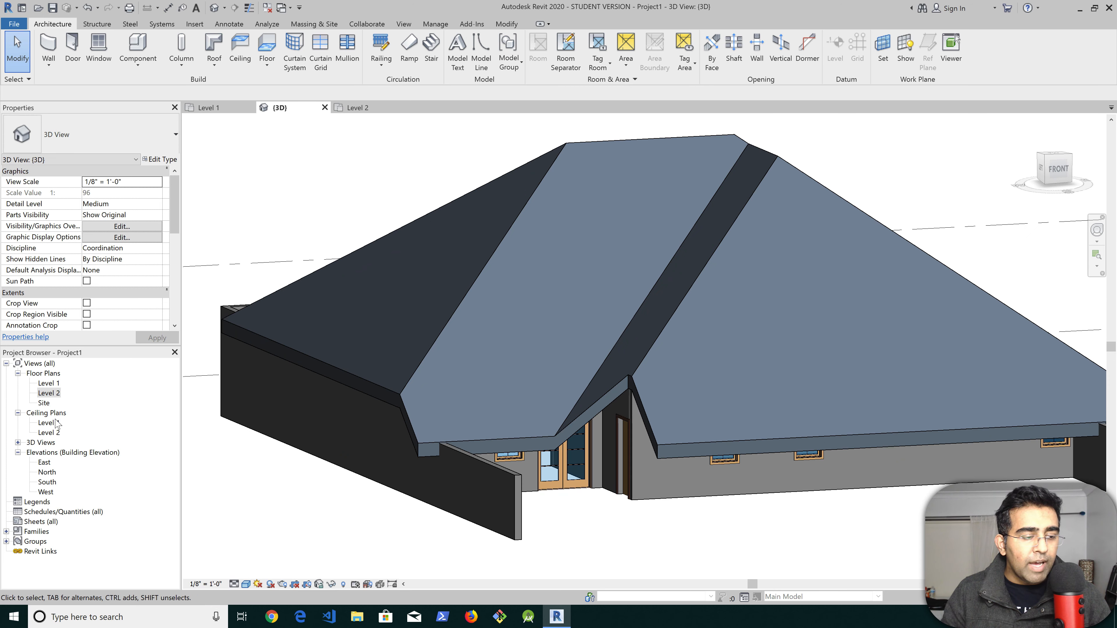
left_click(48, 433)
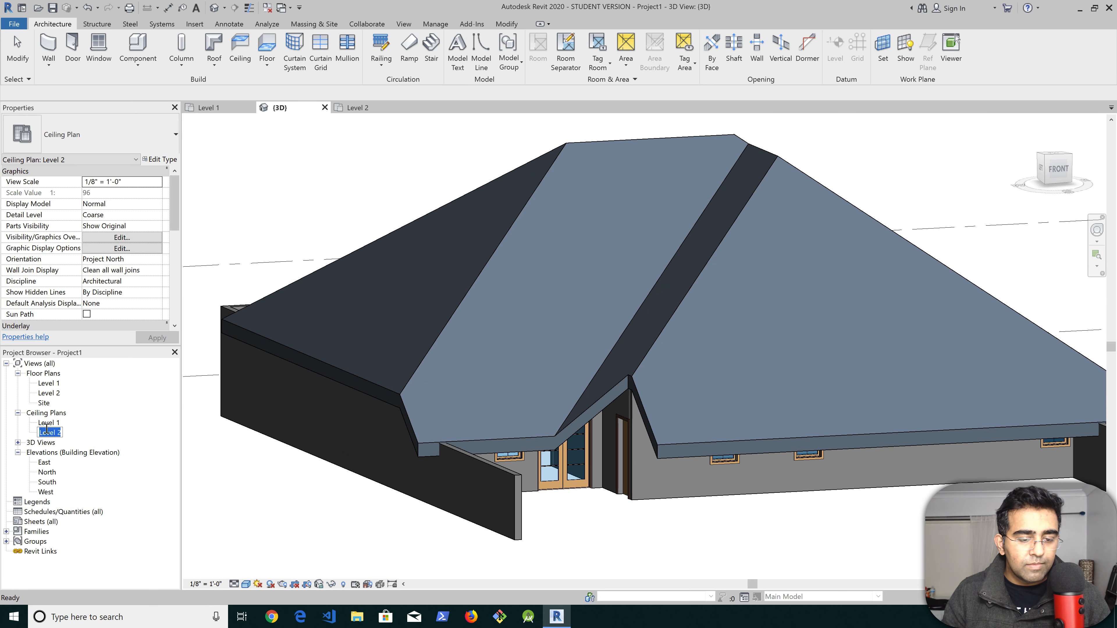
double_click(48, 433)
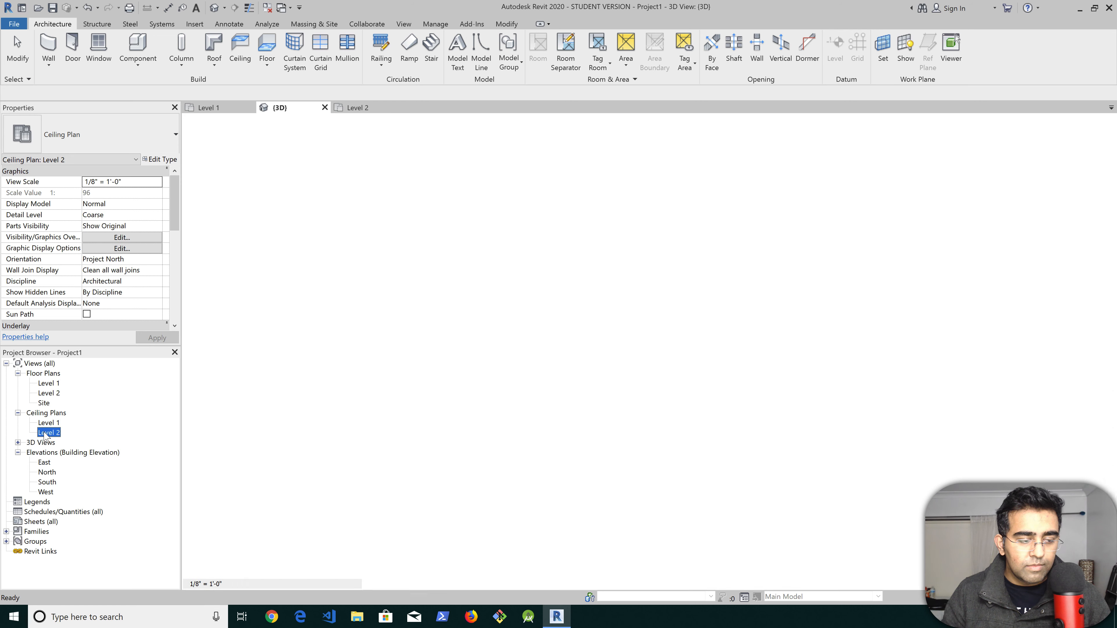
left_click(400, 108)
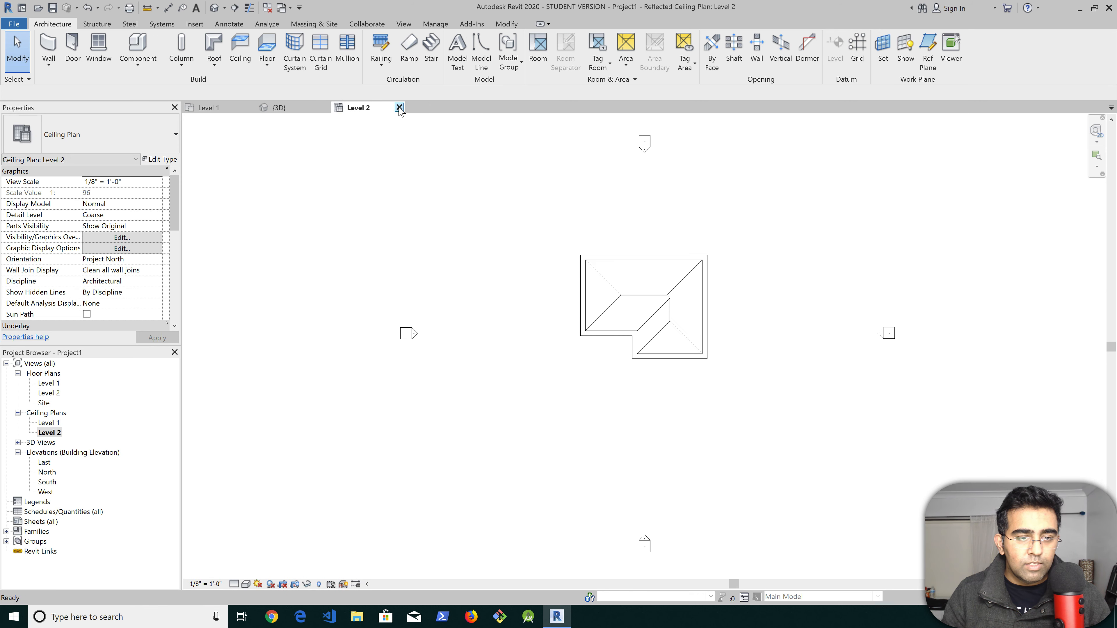
left_click(399, 107)
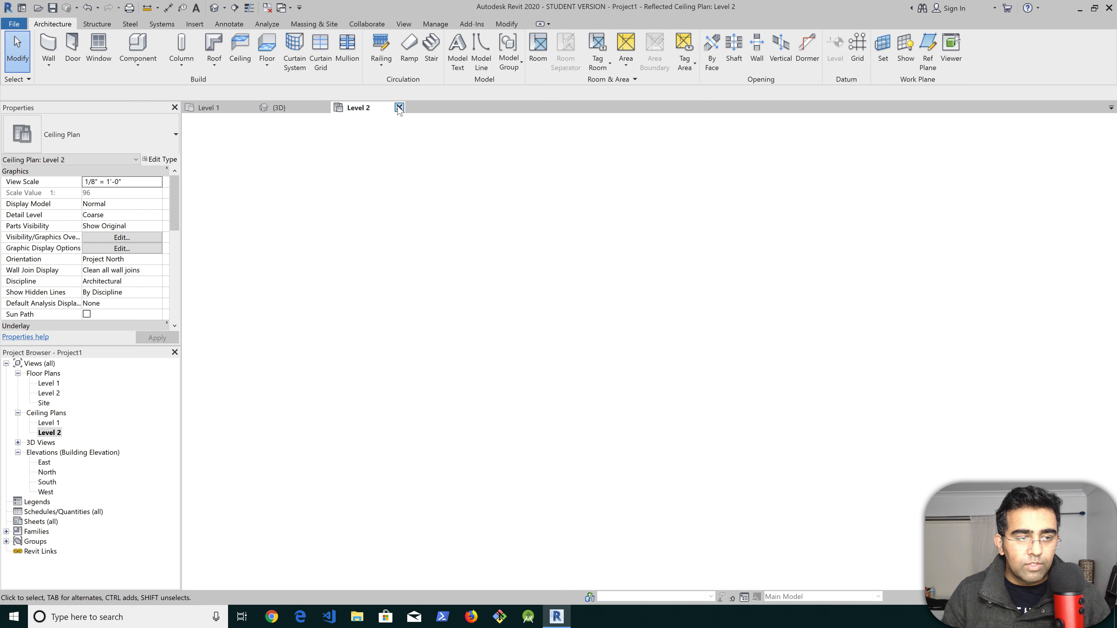
left_click(324, 107)
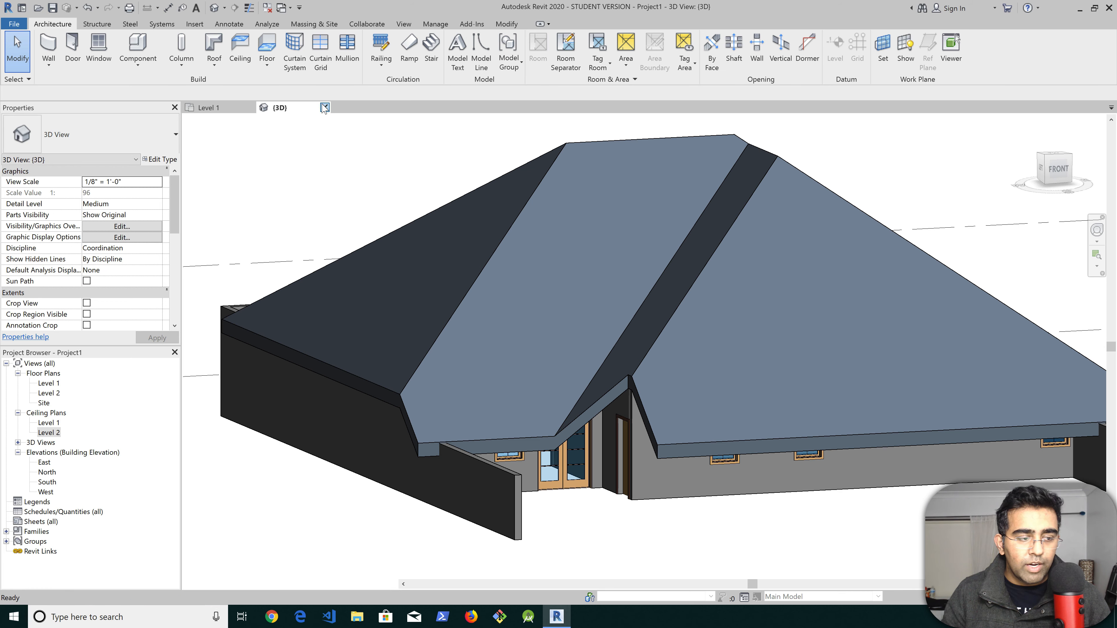
double_click(49, 433)
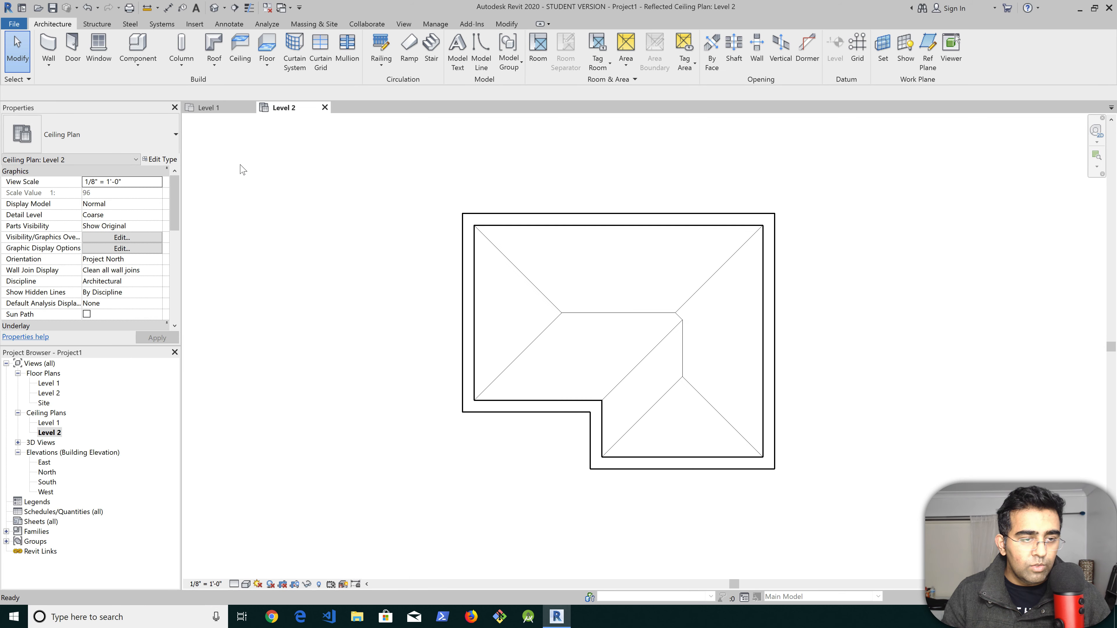
left_click(325, 107)
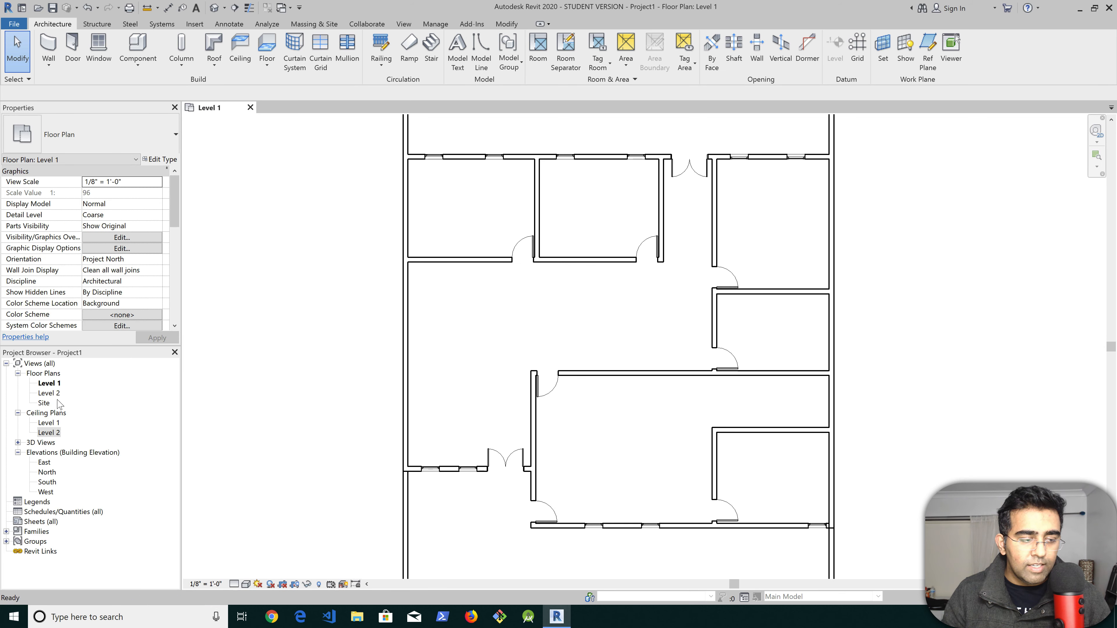
Open the Level 2 floor plan and start editing the roof's footprint
double_click(49, 393)
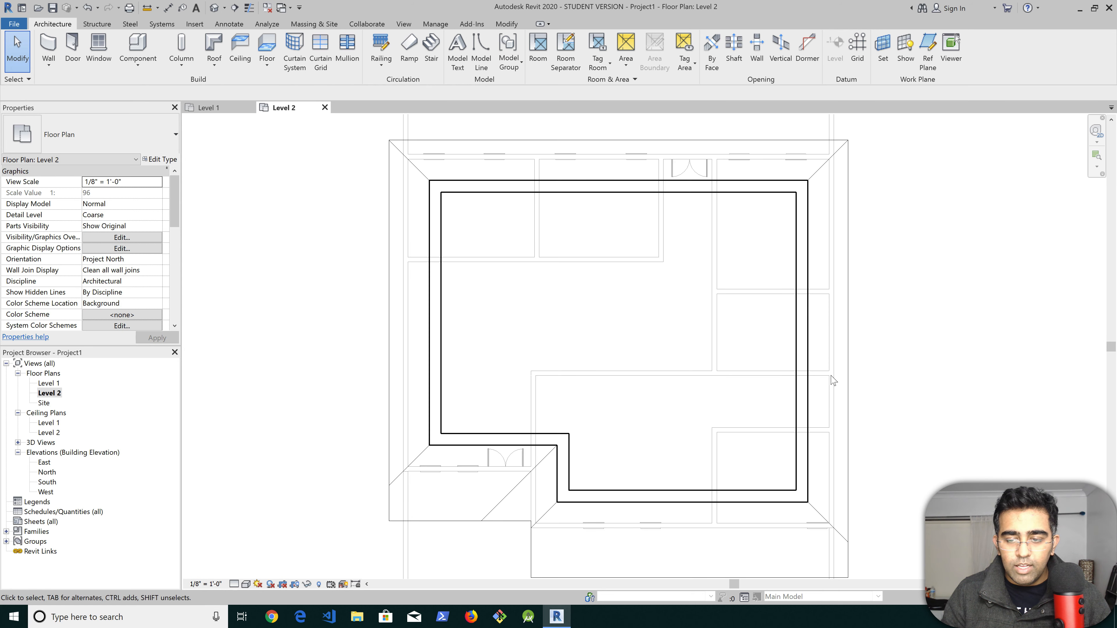
left_click(809, 378)
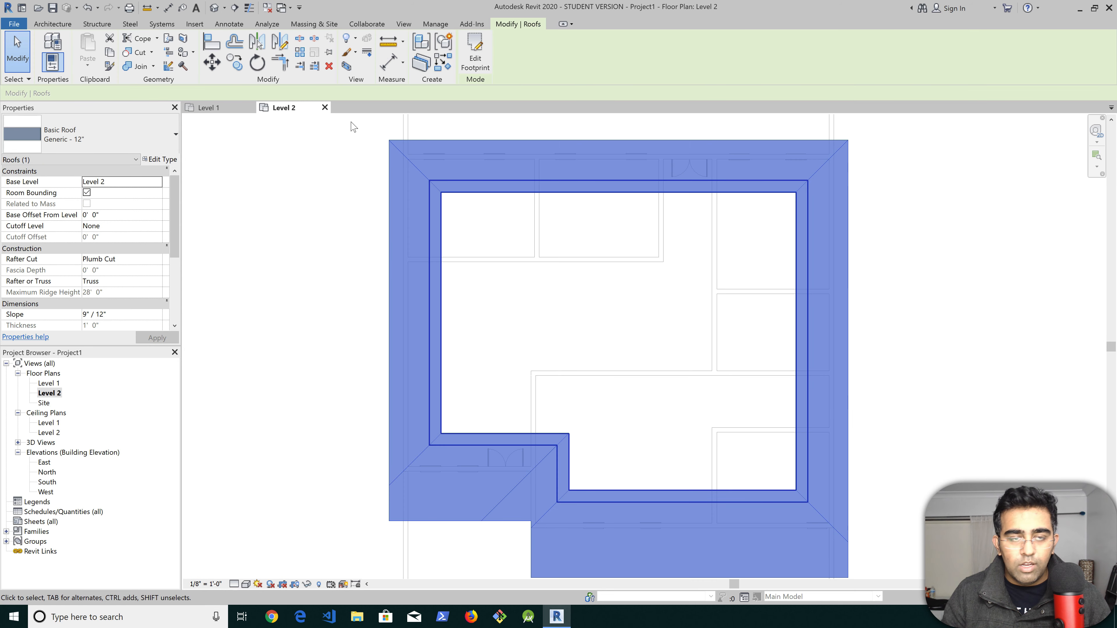
left_click(472, 55)
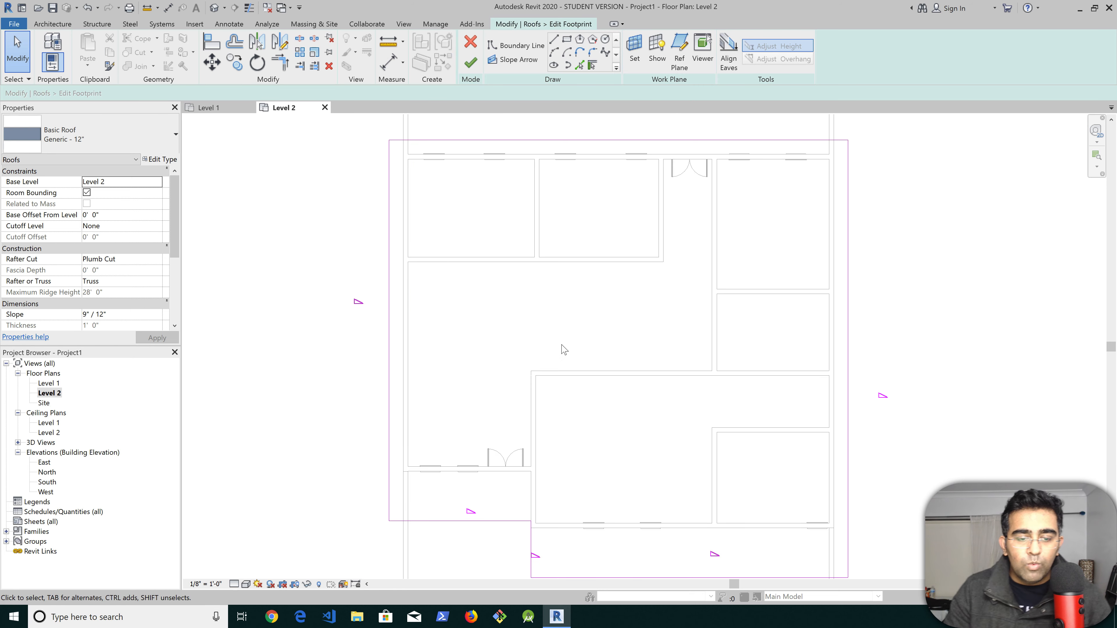
scroll(562, 348, "down", 1)
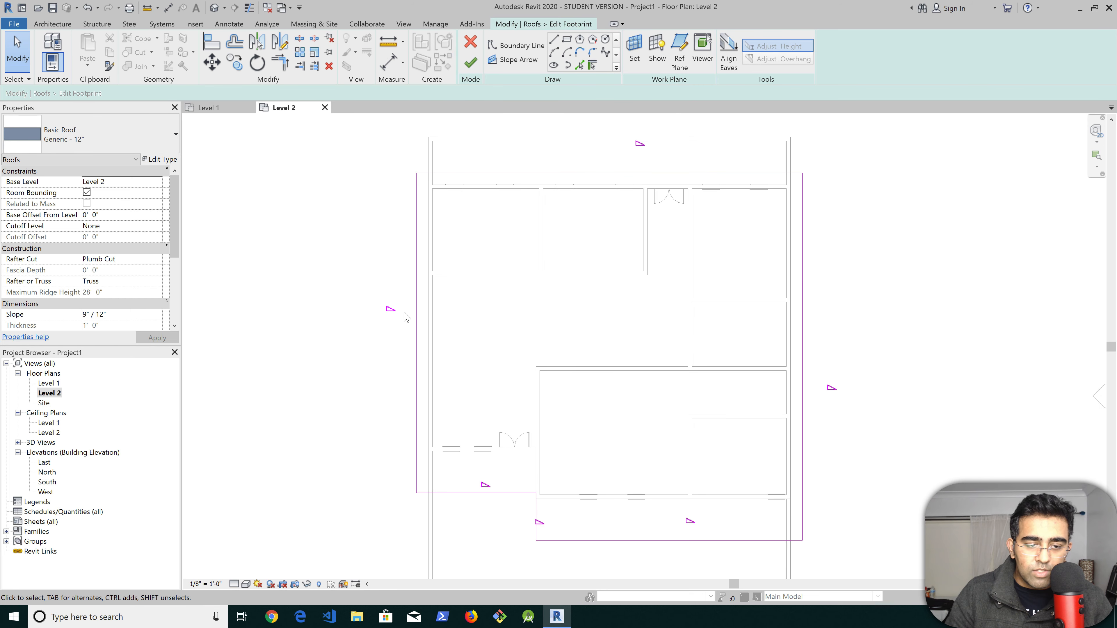
scroll(391, 313, "up", 1)
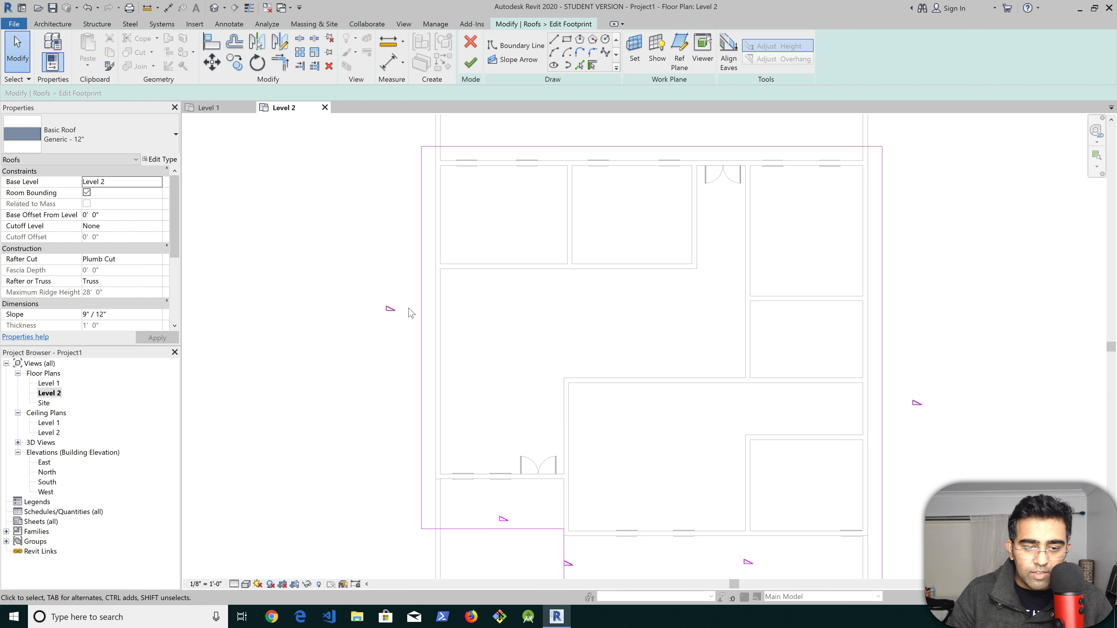
Flip the left roof boundary line's overhang inward and back outward, and turn off the slope definition on that line
left_click(392, 311)
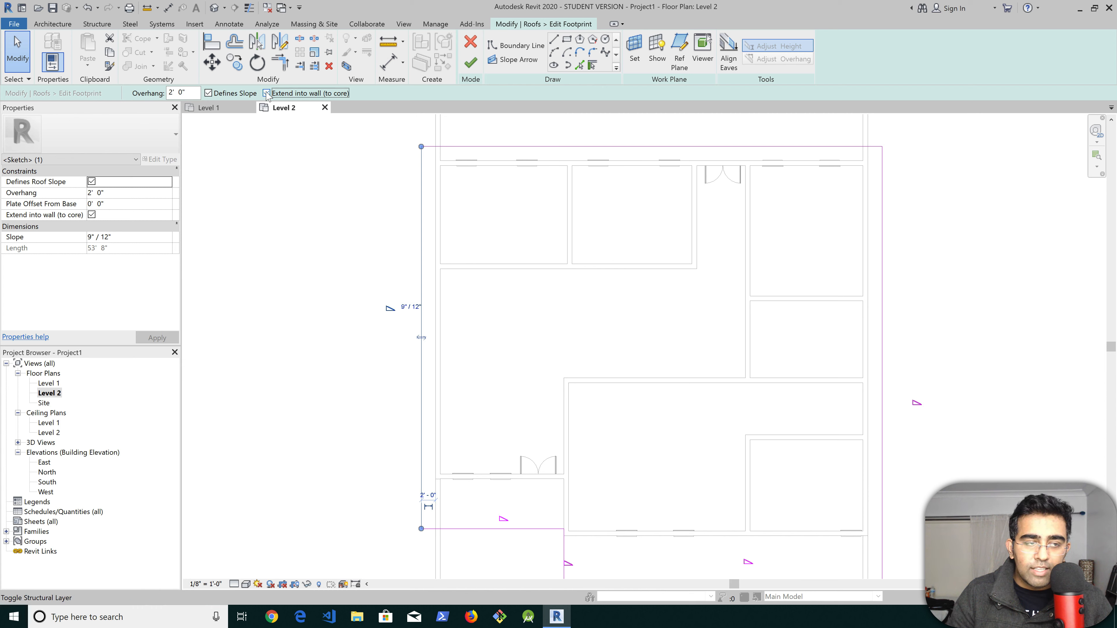
left_click(421, 338)
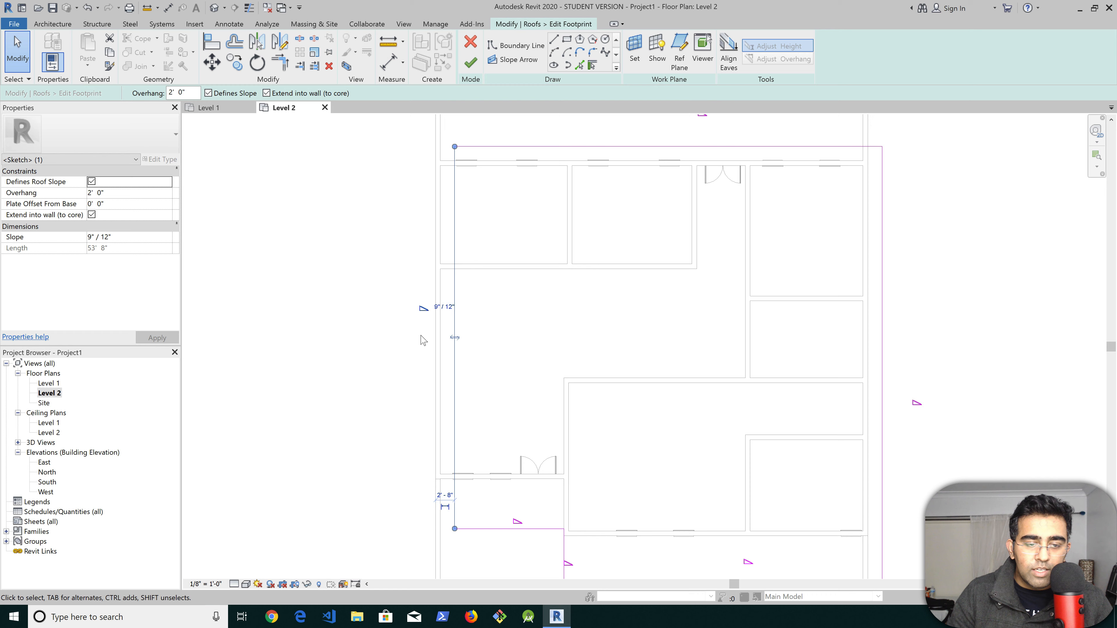
left_click(457, 339)
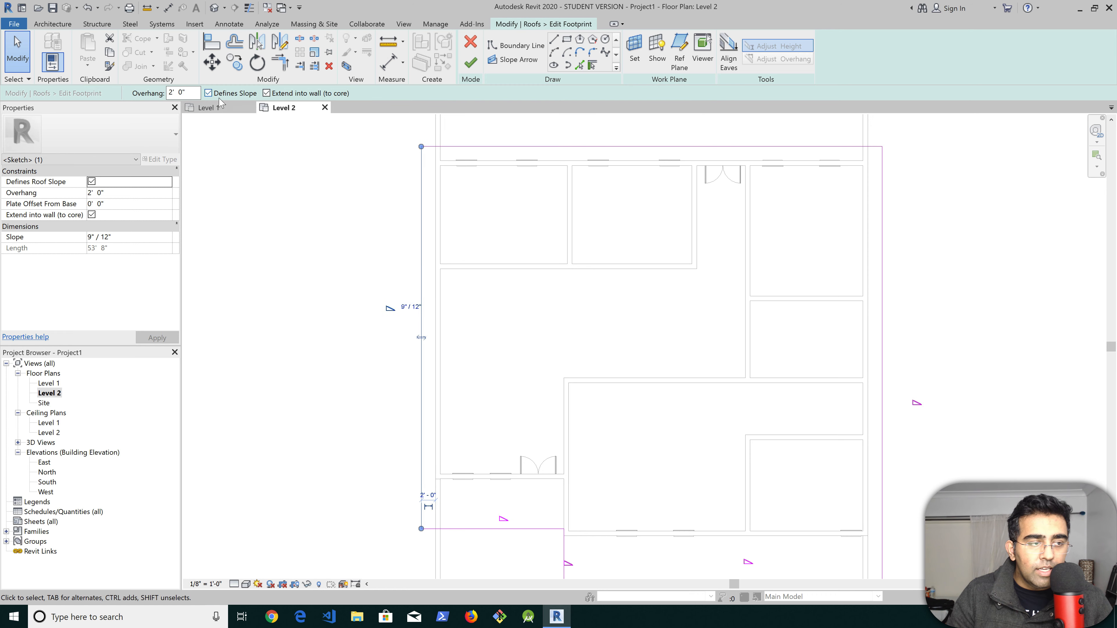
middle_click_drag(630, 223, 635, 270)
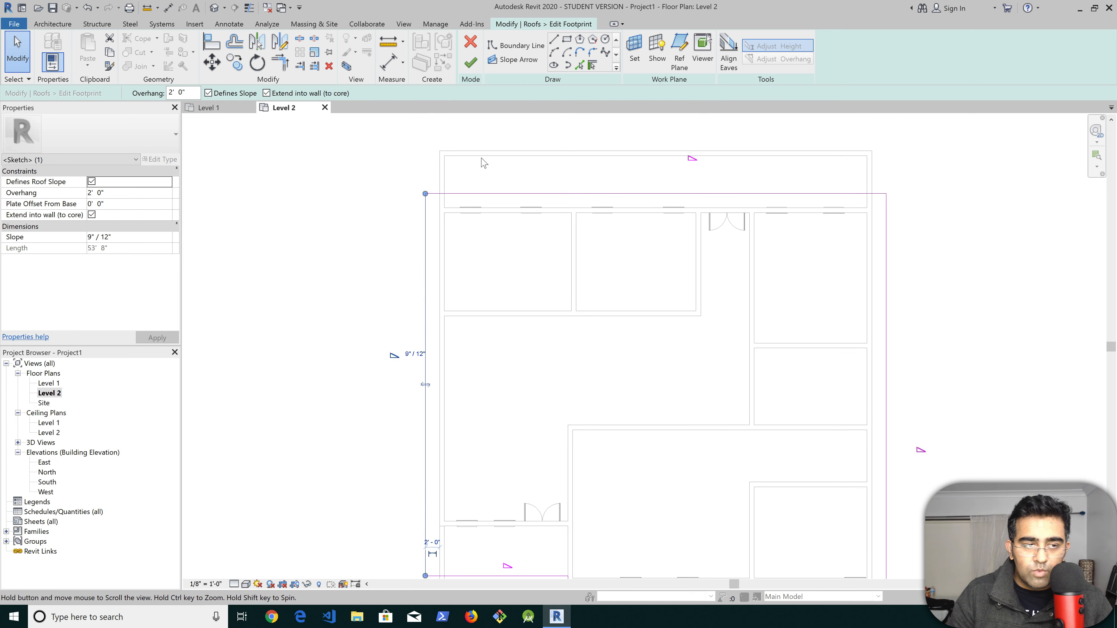
left_click(233, 94)
left_click(500, 194)
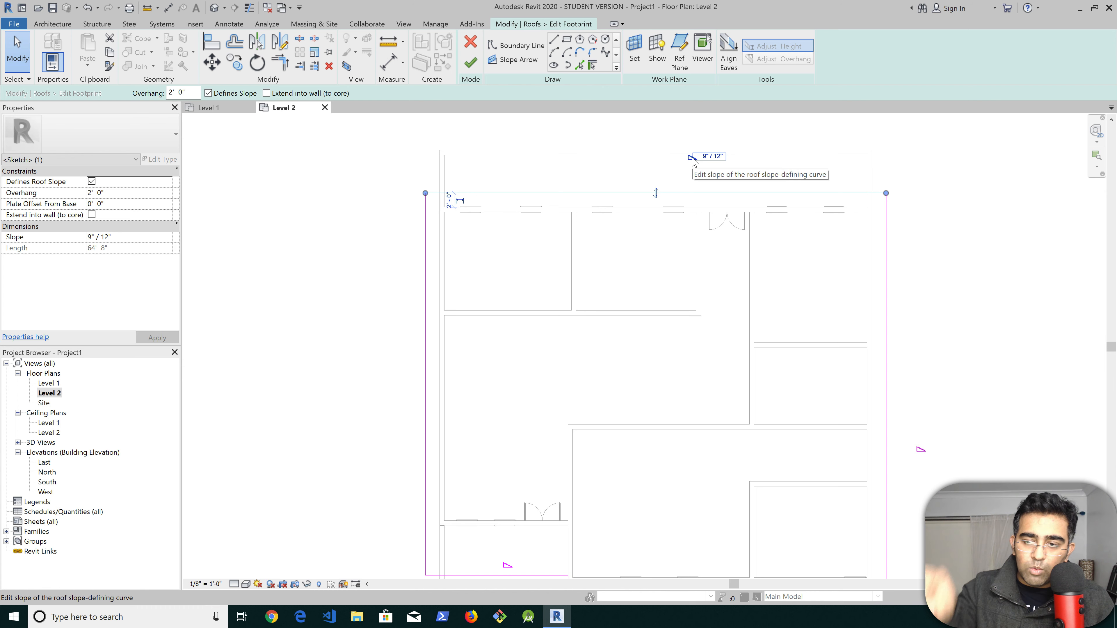
Set a 2' overhang on the short boundary line connecting the two front edges of the roof footprint
scroll(805, 387, "down", 1)
middle_click_drag(805, 387, 816, 263)
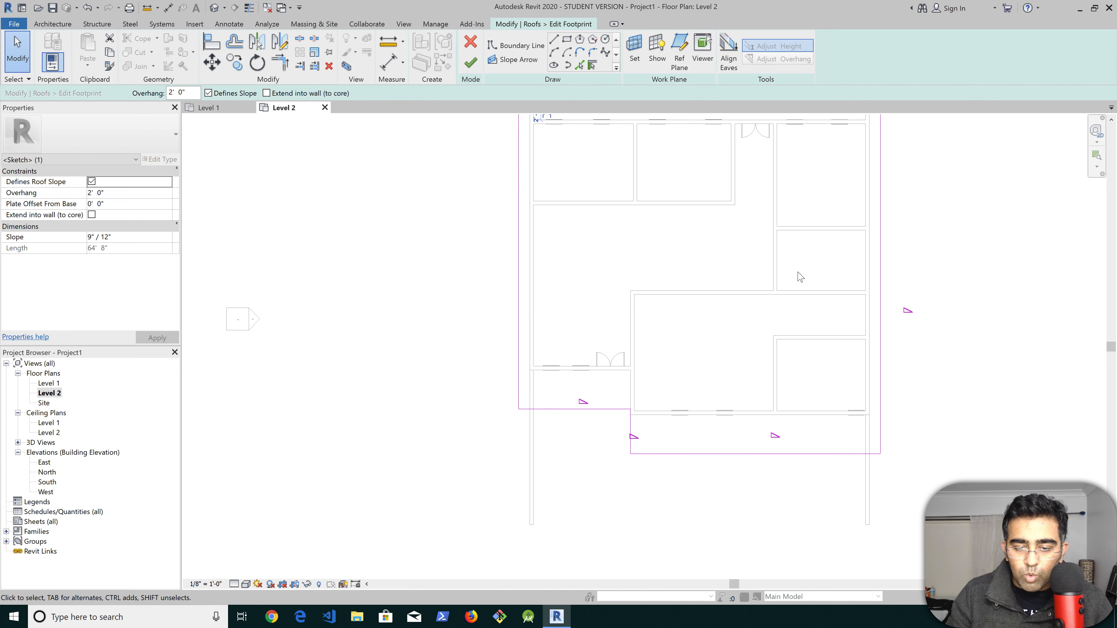
scroll(585, 441, "up", 2)
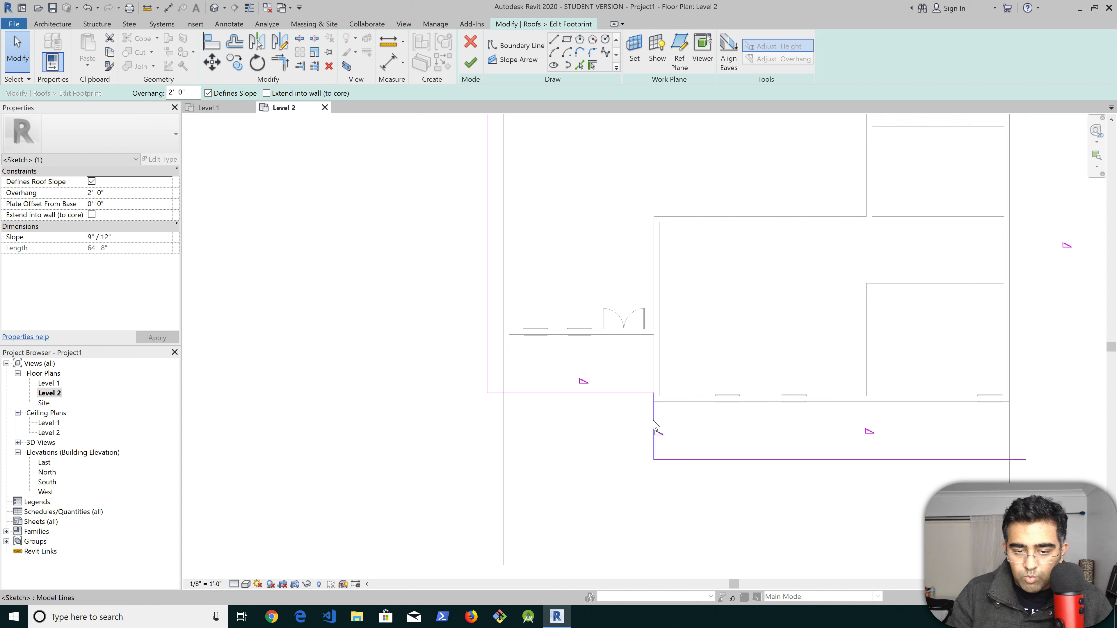
left_click(653, 423)
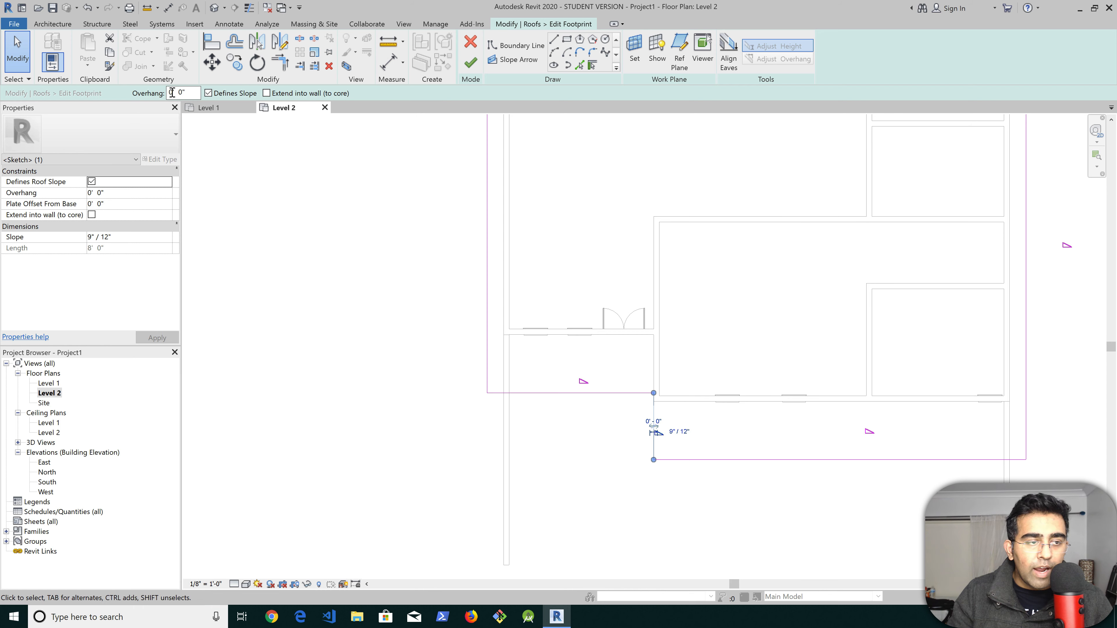
key("Return")
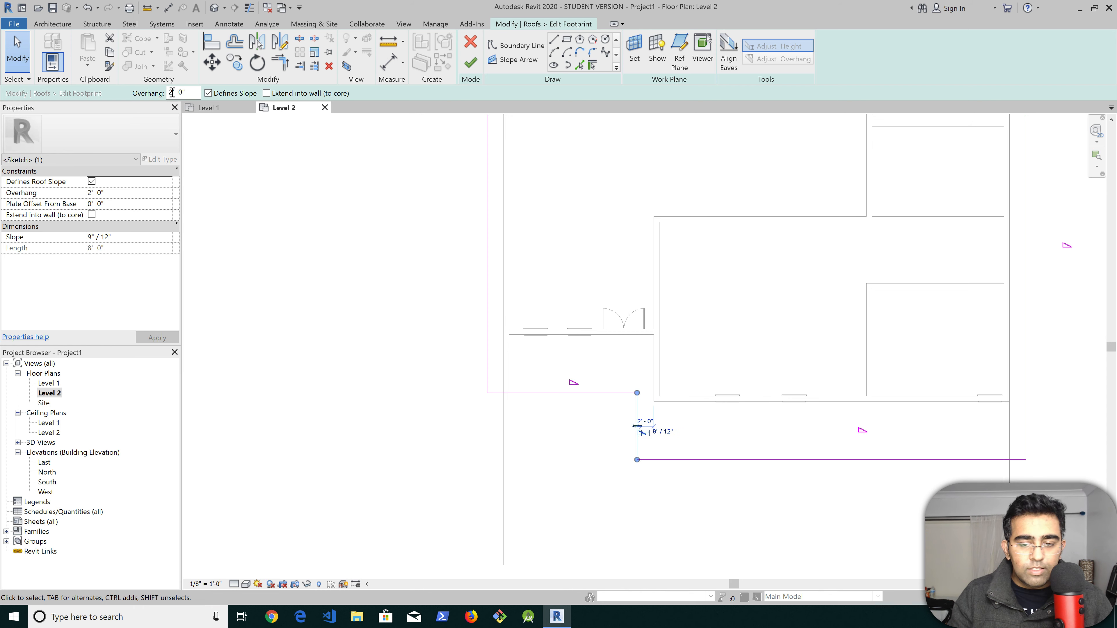
left_click(727, 489)
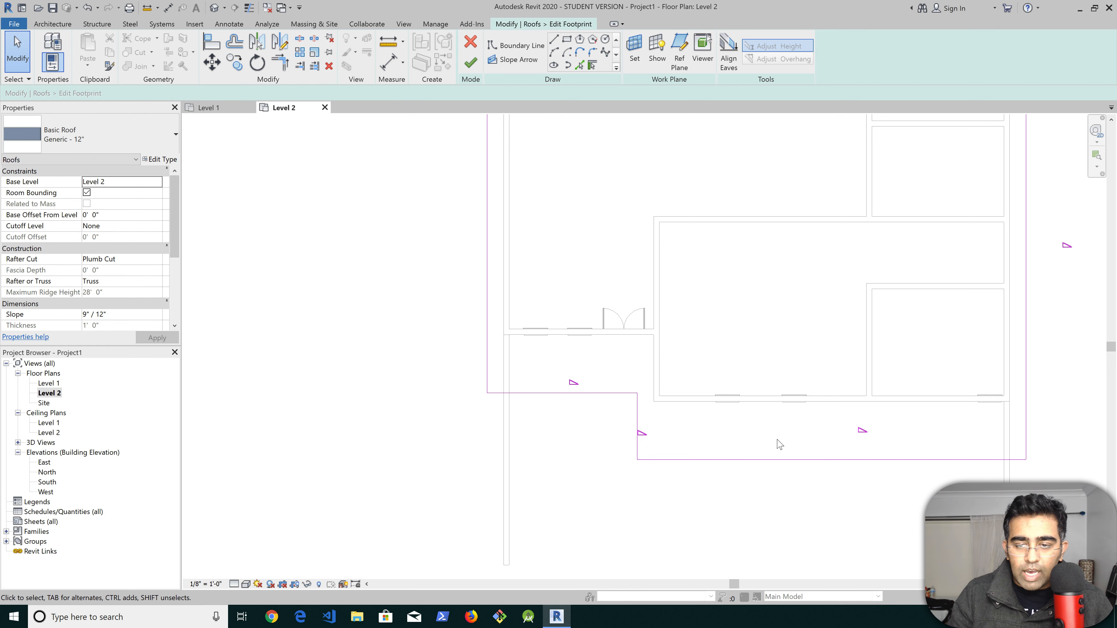
Make all six roof boundary lines extend into the wall (to core) and finish the footprint edit
scroll(779, 445, "down", 5)
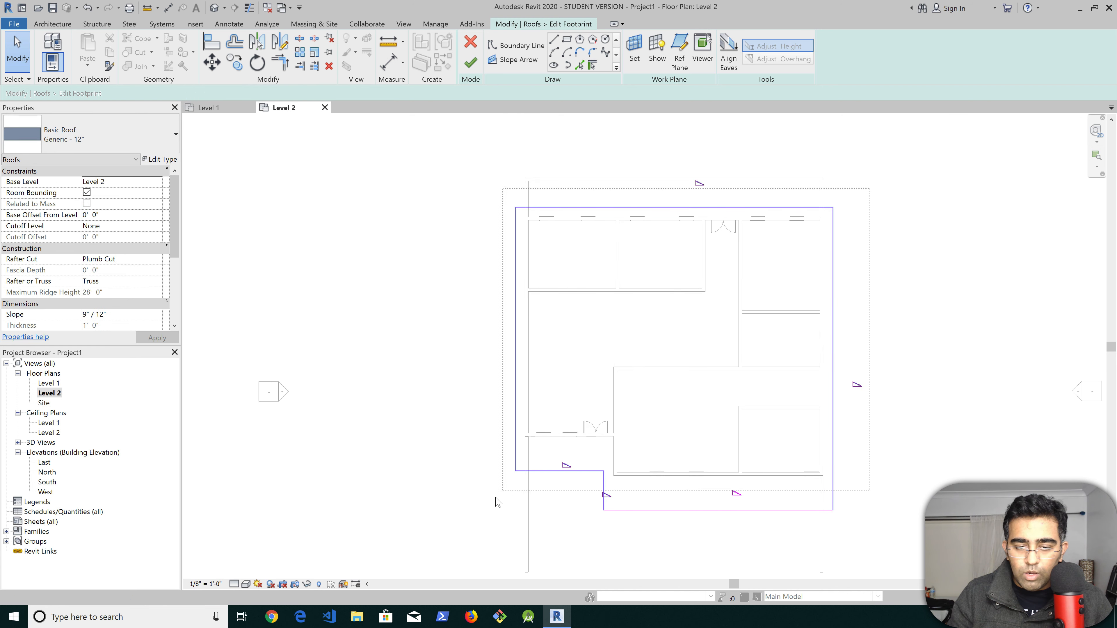
mouse_move(498, 502)
left_mouse_down()
mouse_move(484, 504)
mouse_move(479, 533)
left_mouse_up()
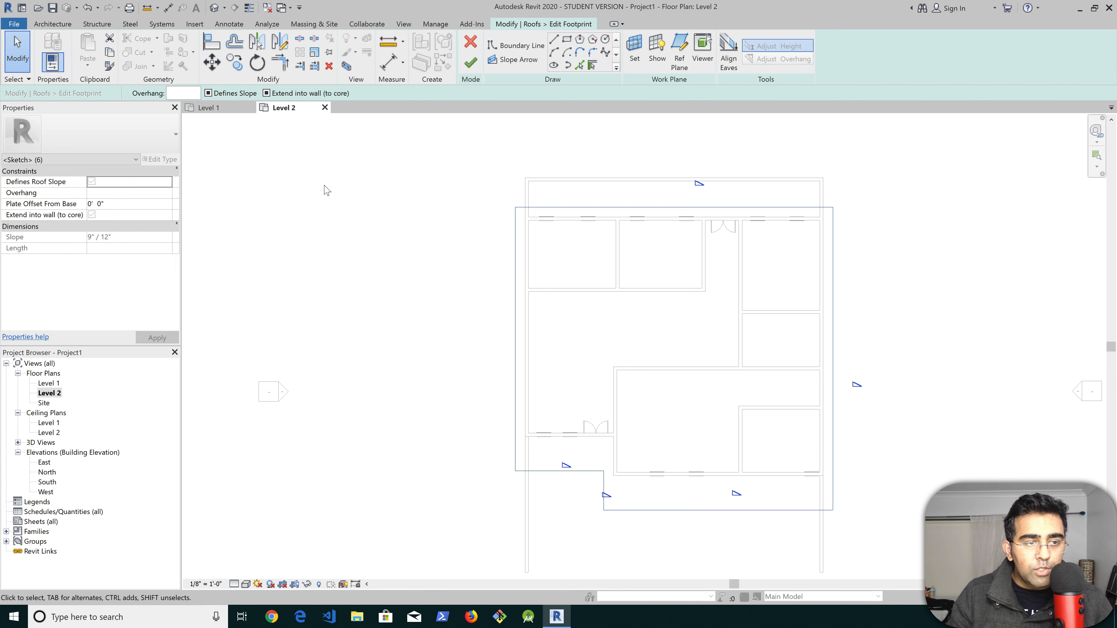
left_click(266, 93)
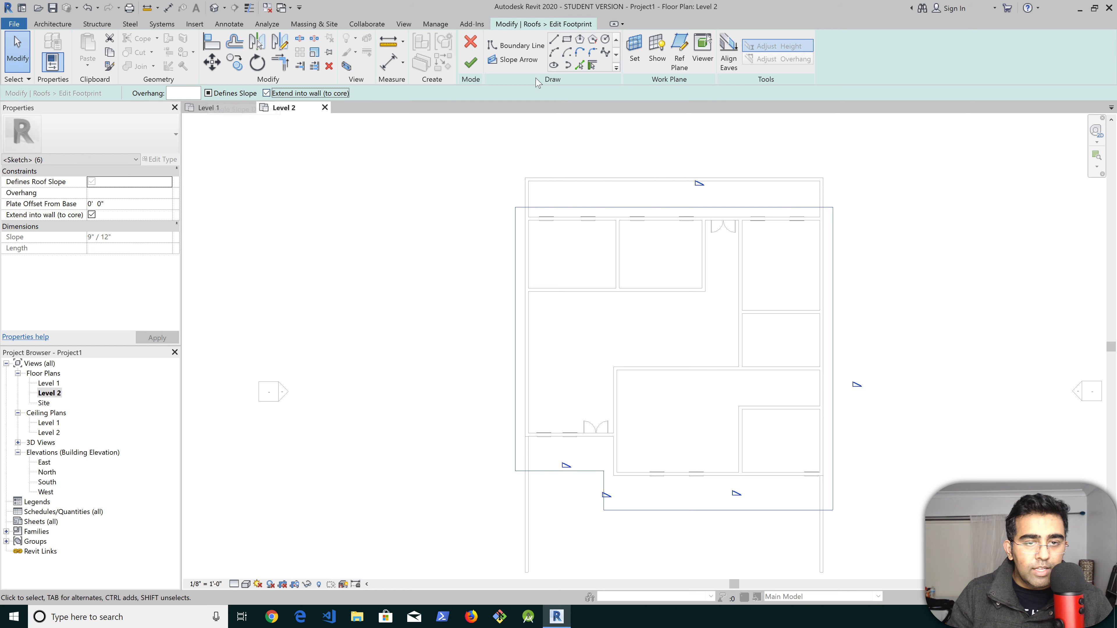
left_click(471, 63)
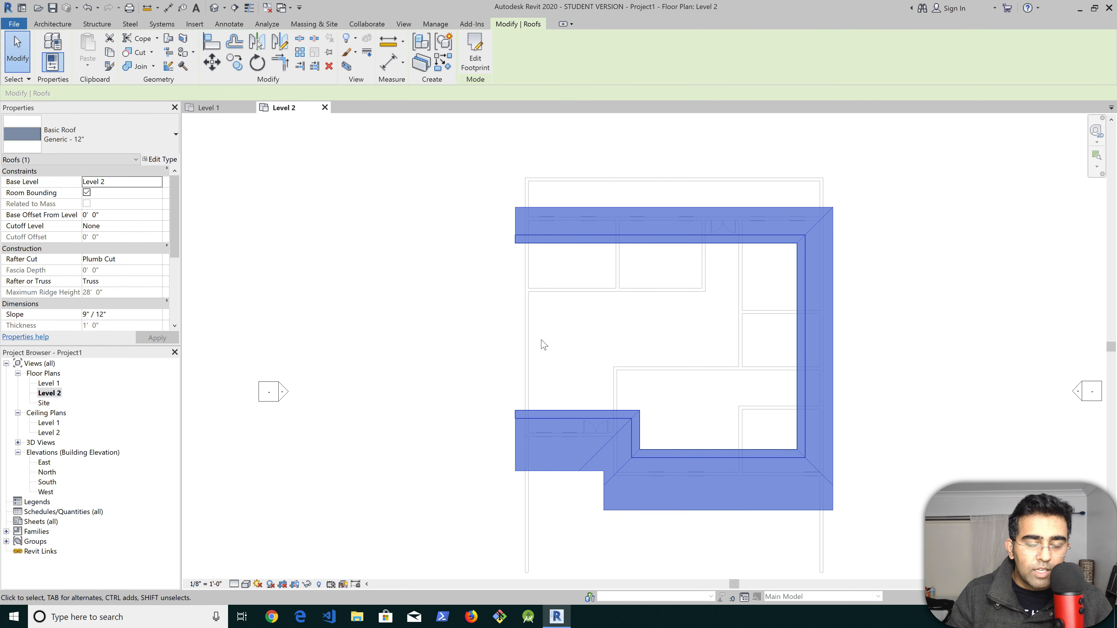
Reopen the roof's footprint, make the left boundary line slope-defining again, and finish the edit
left_click(475, 57)
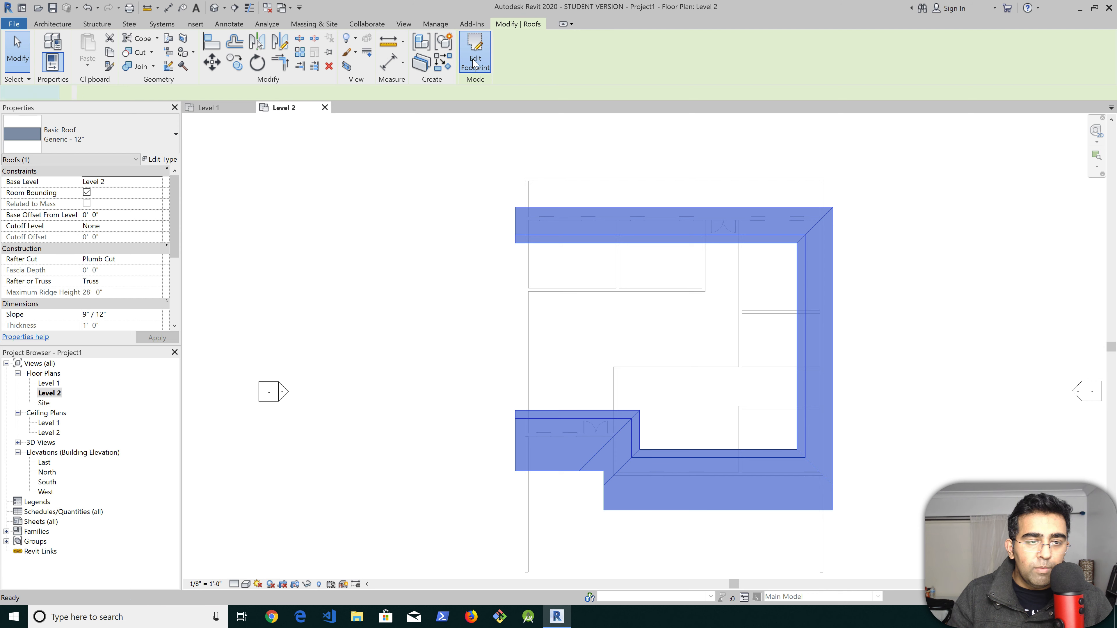
left_click(516, 354)
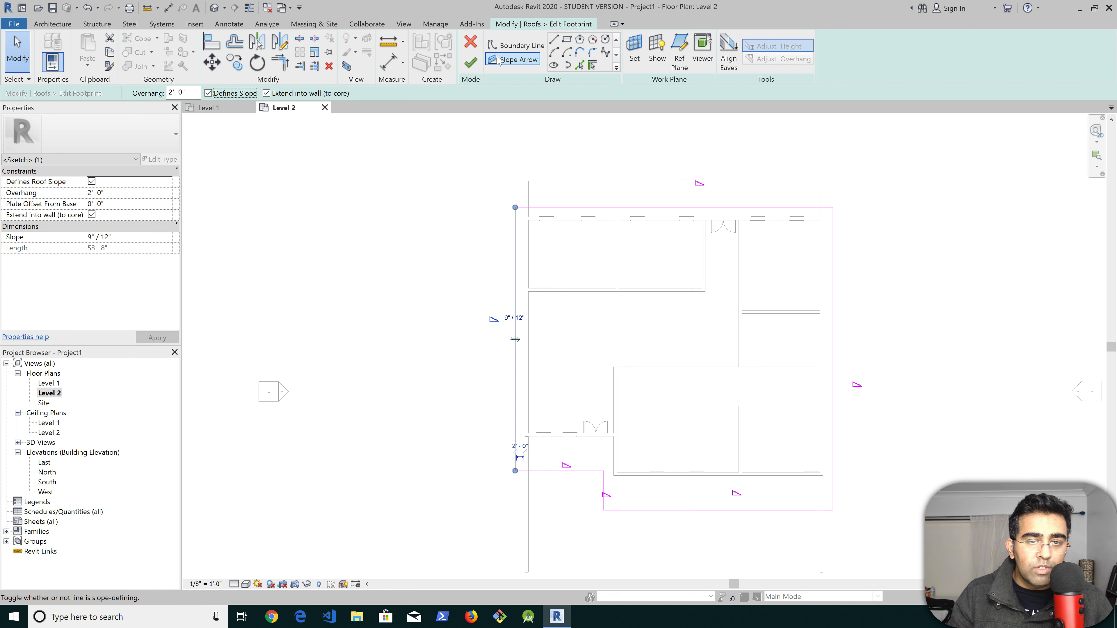
left_click(470, 62)
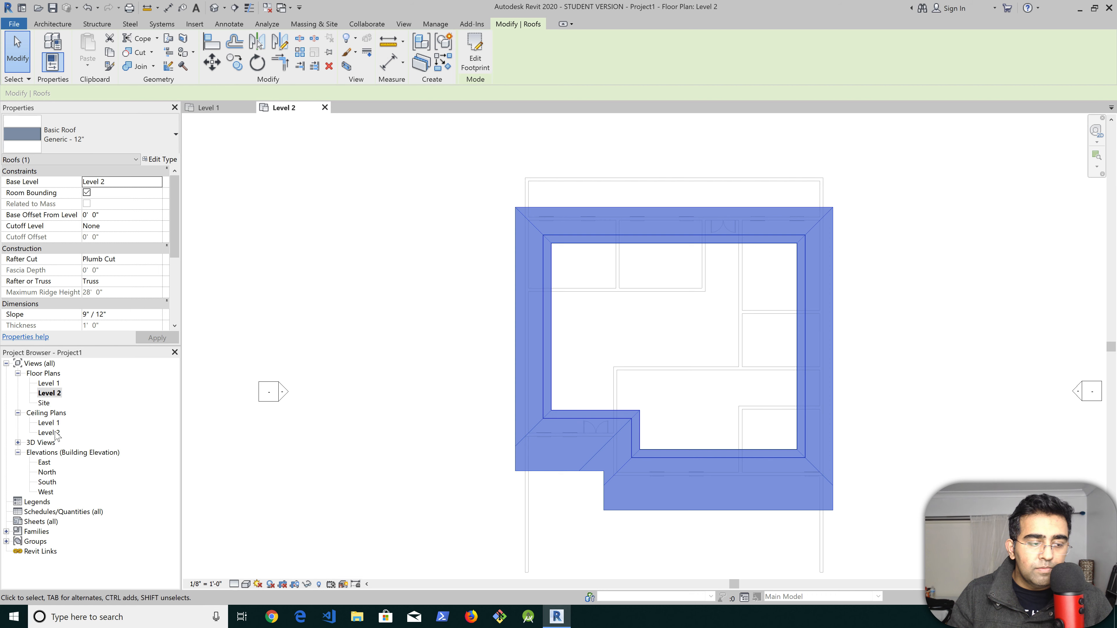
Open the default 3D view and examine the roof over the building from the front and the side
left_click(49, 444)
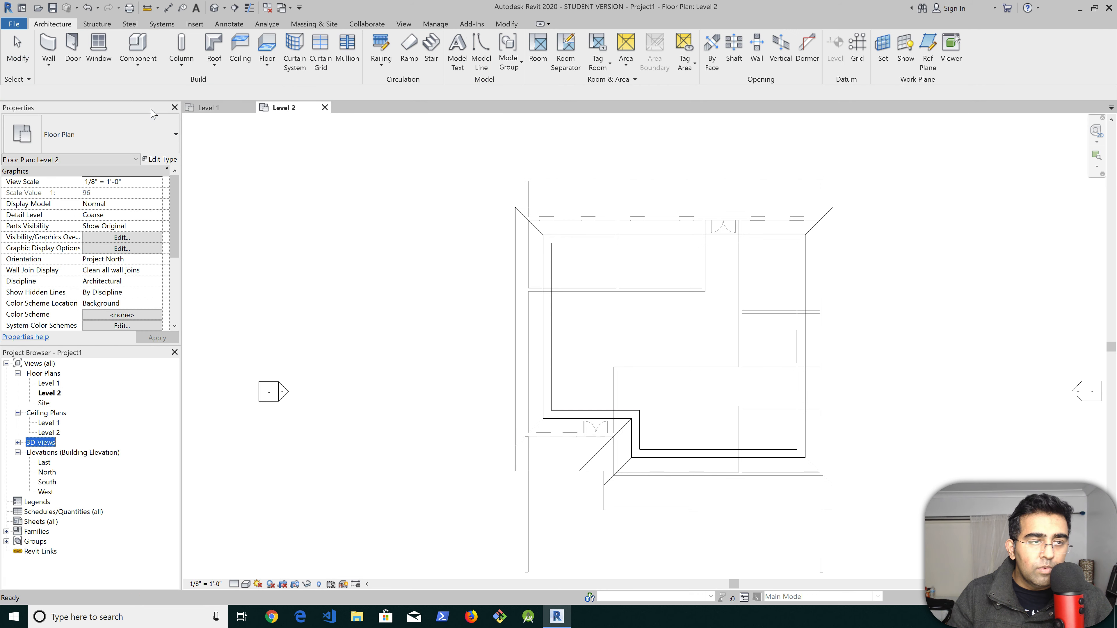
left_click(214, 8)
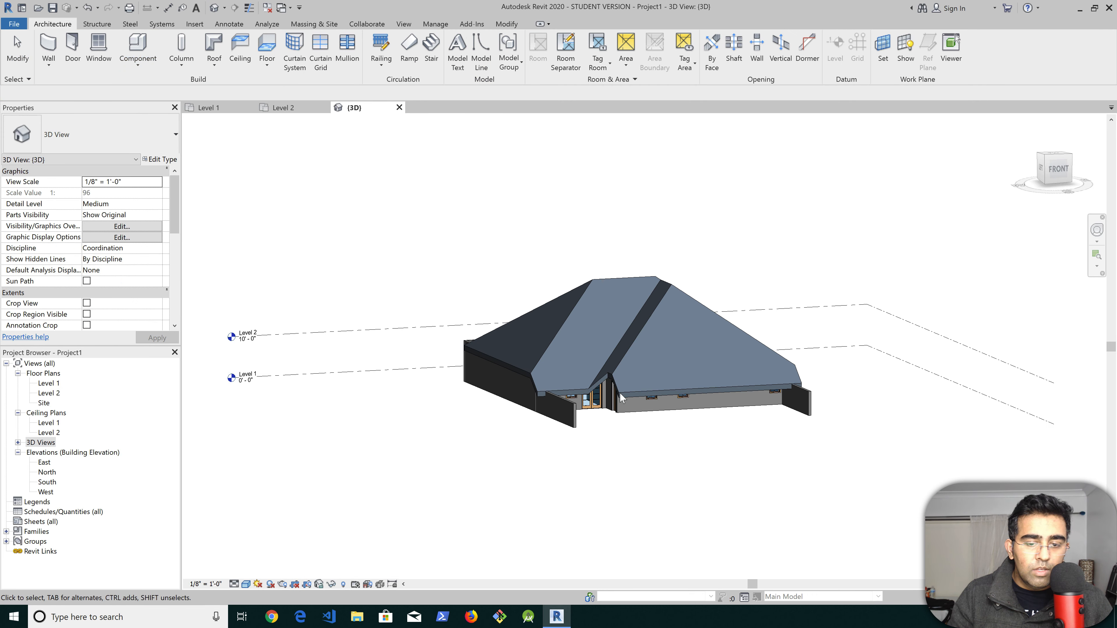
scroll(647, 387, "up", 3)
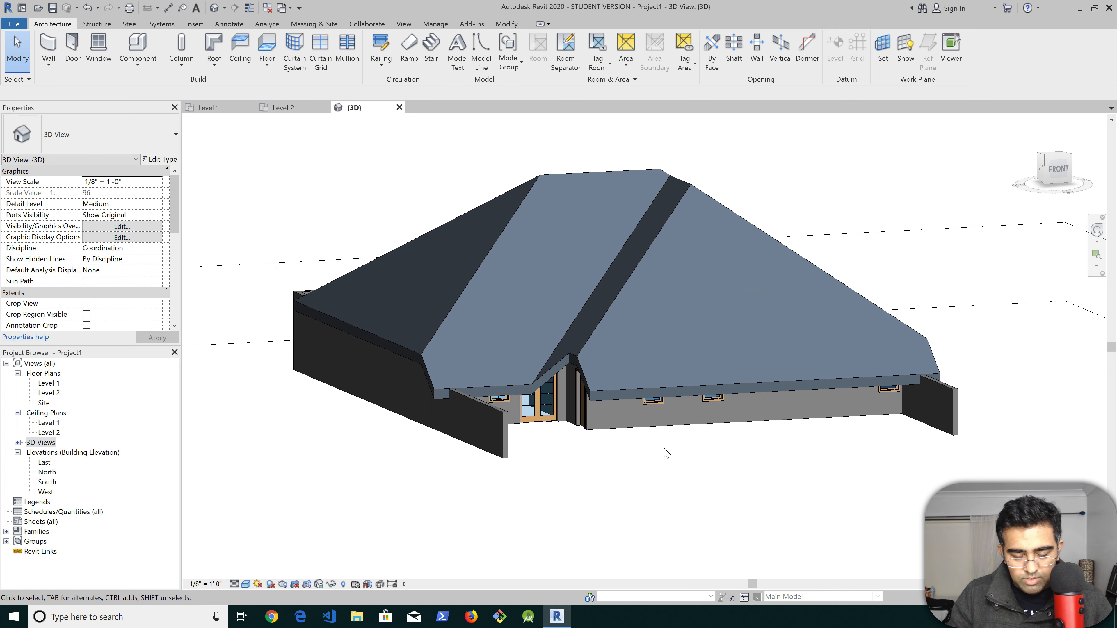
middle_click_drag(667, 453, 500, 315, "shift")
scroll(564, 434, "up", 4)
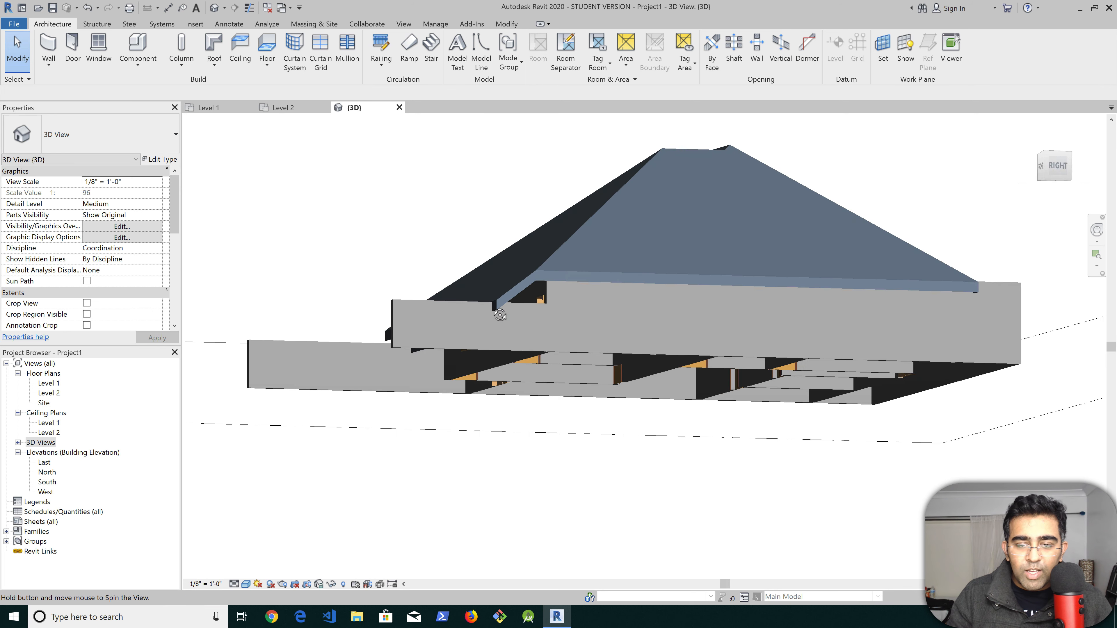
Edit the roof's footprint in the 3D view and turn off the slope definition on the long front boundary line
left_click(512, 291)
middle_click_drag(493, 325, 553, 287, "shift")
left_click(475, 62)
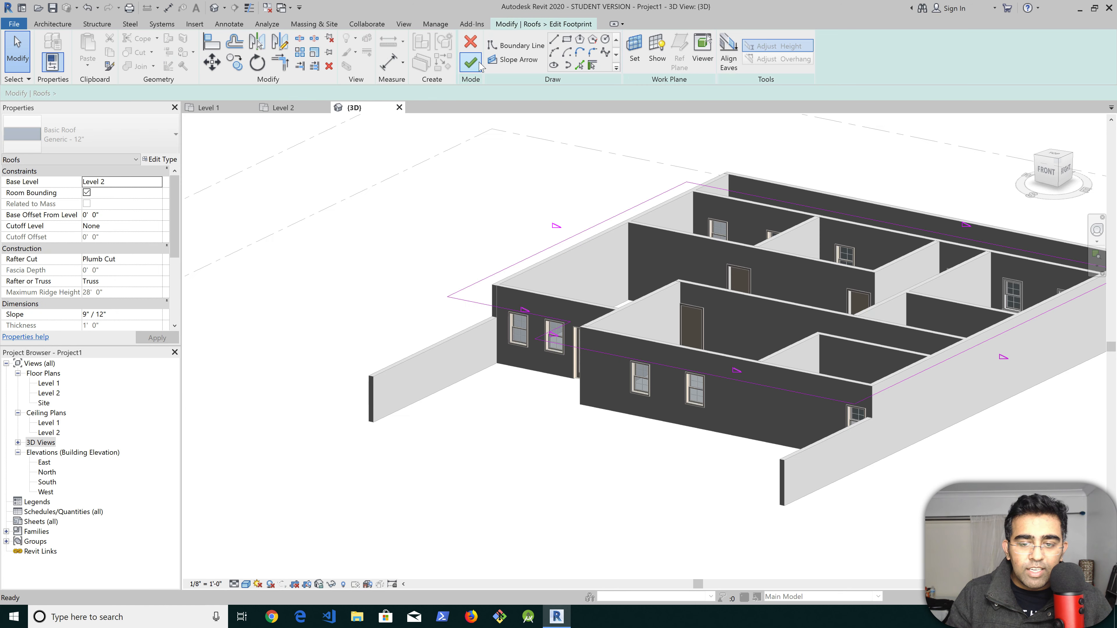
left_click(749, 381)
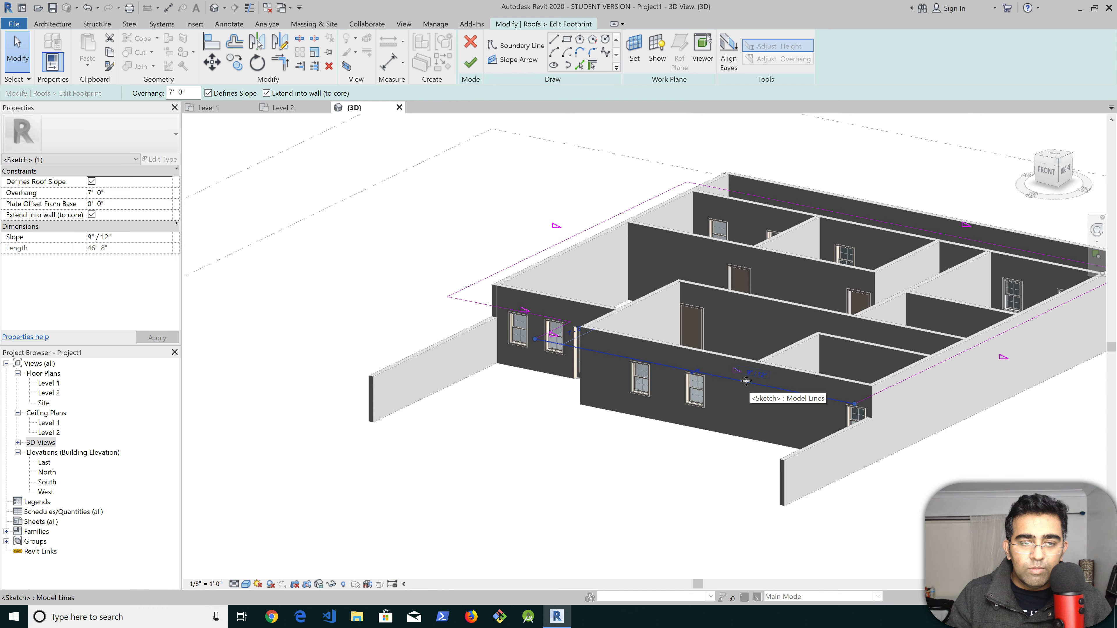
left_click(233, 93)
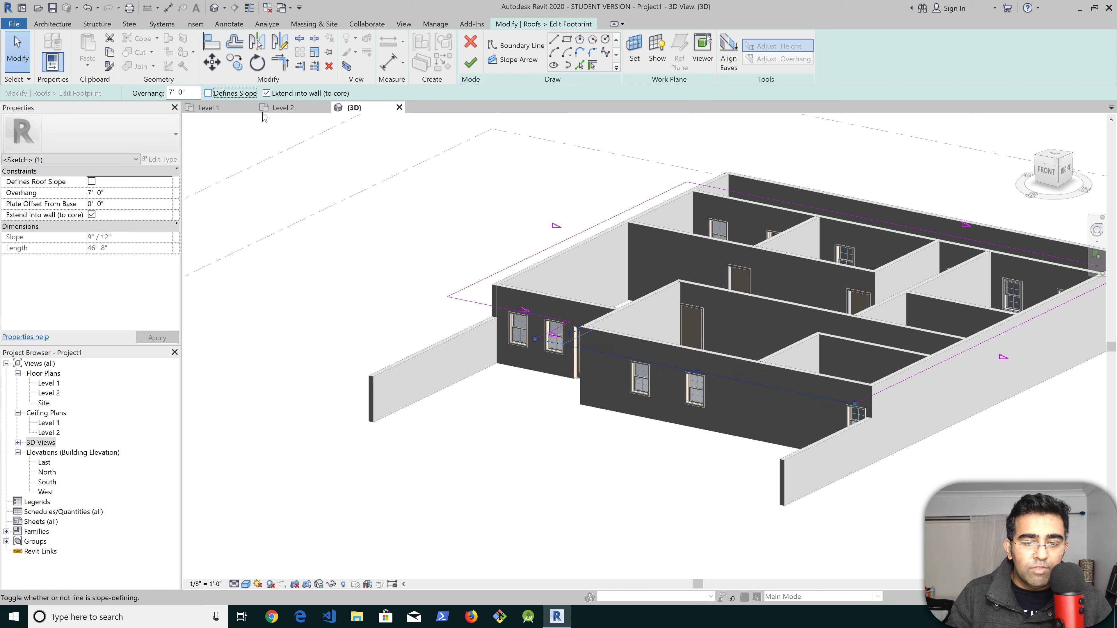
Turn off slope definition on the short connecting line and the shorter front line, give that front line a 7' overhang, and finish the footprint edit
left_click(549, 332)
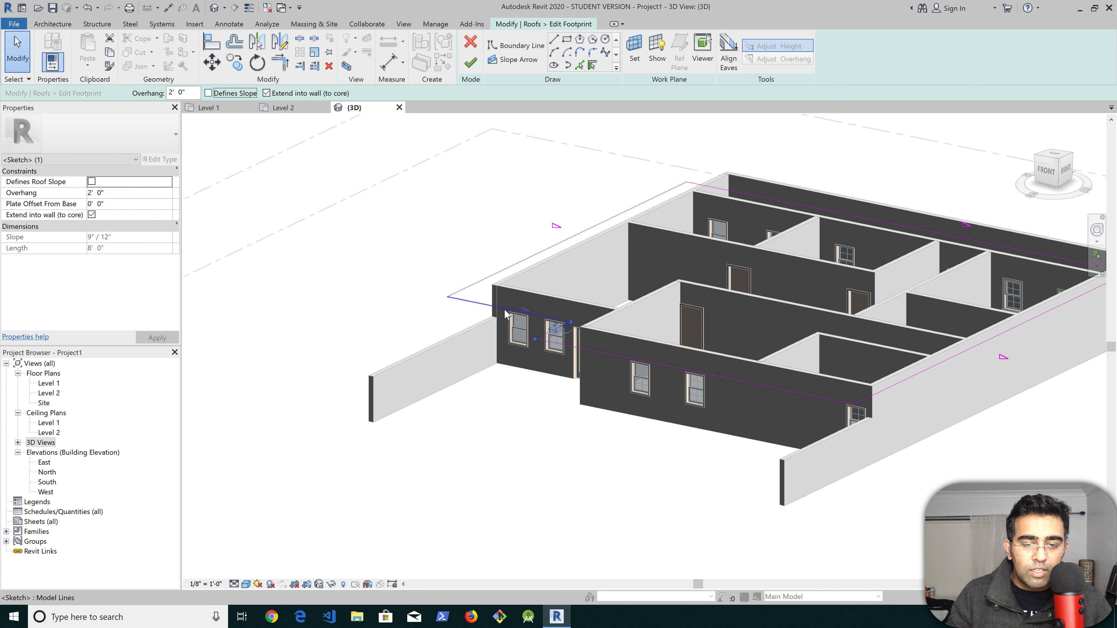
double_click(193, 92)
type("7")
key("Return")
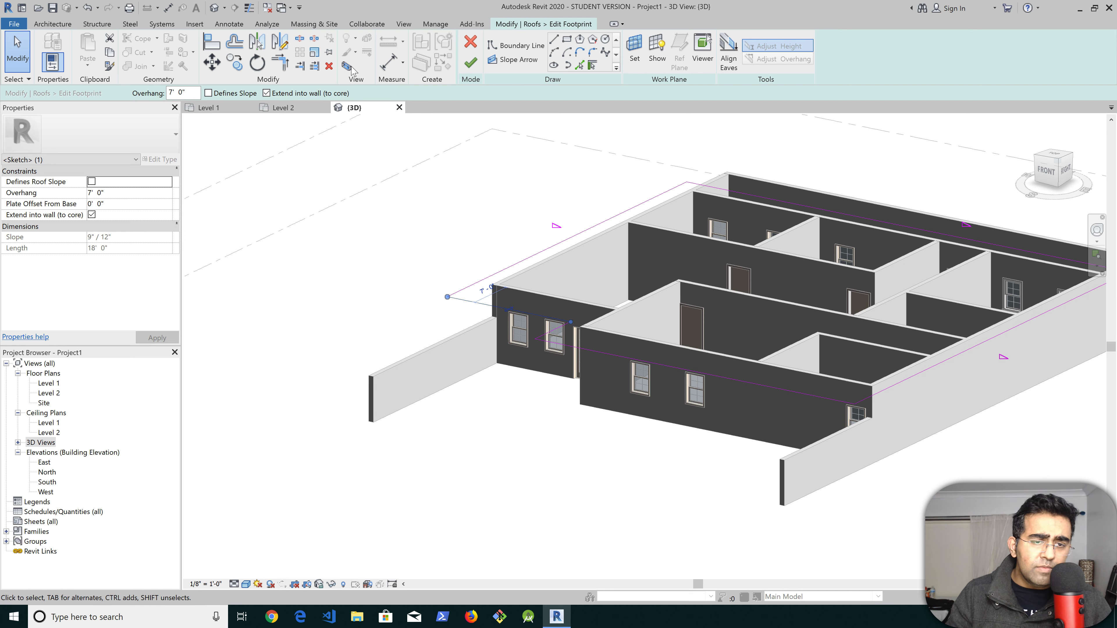
left_click(470, 63)
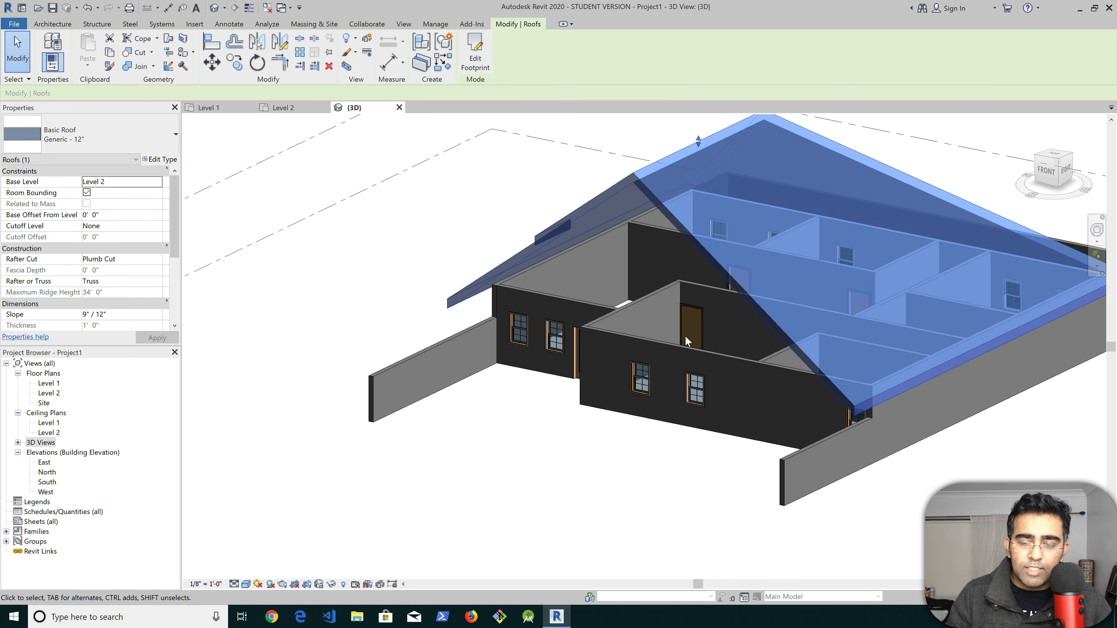
Flatten the roof by lowering its ridge to a maximum height of about 17' 8"
middle_click_drag(696, 358, 731, 232, "shift")
left_click_drag(731, 232, 729, 270)
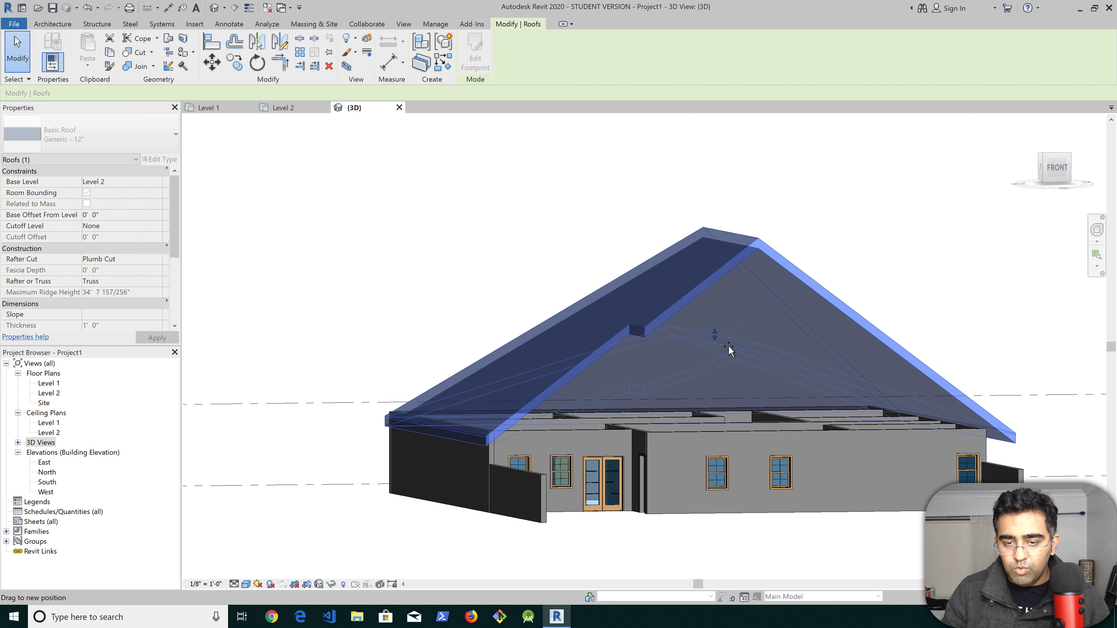
left_click_drag(729, 350, 727, 370)
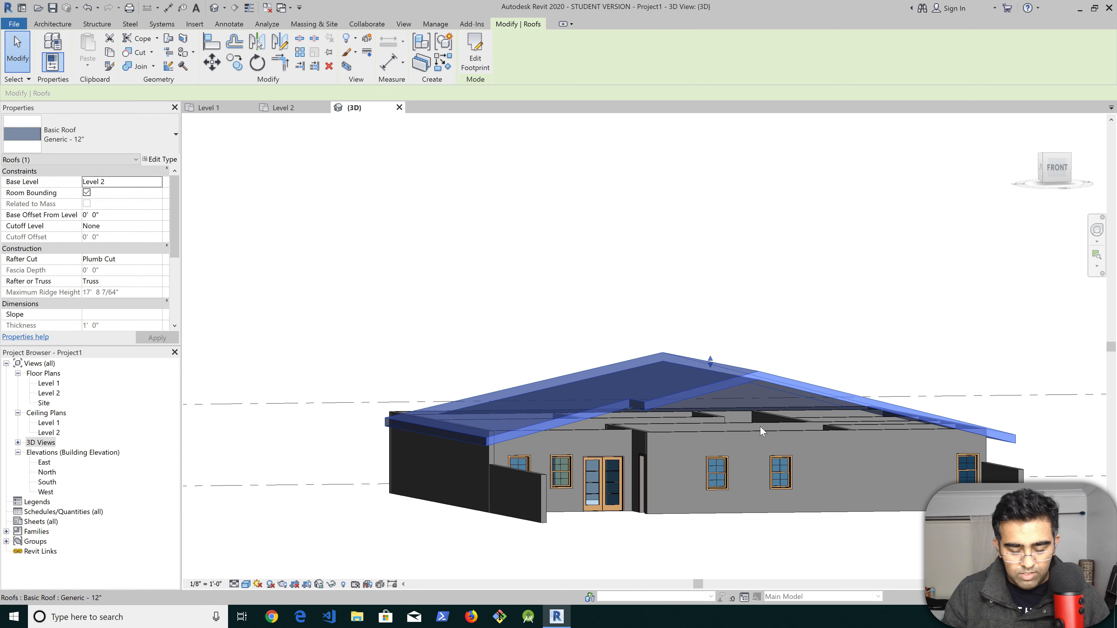
Attach the top of the long front wall to the roof so it fills the gable
middle_click_drag(785, 464, 793, 529, "shift")
middle_click_drag(915, 504, 804, 502)
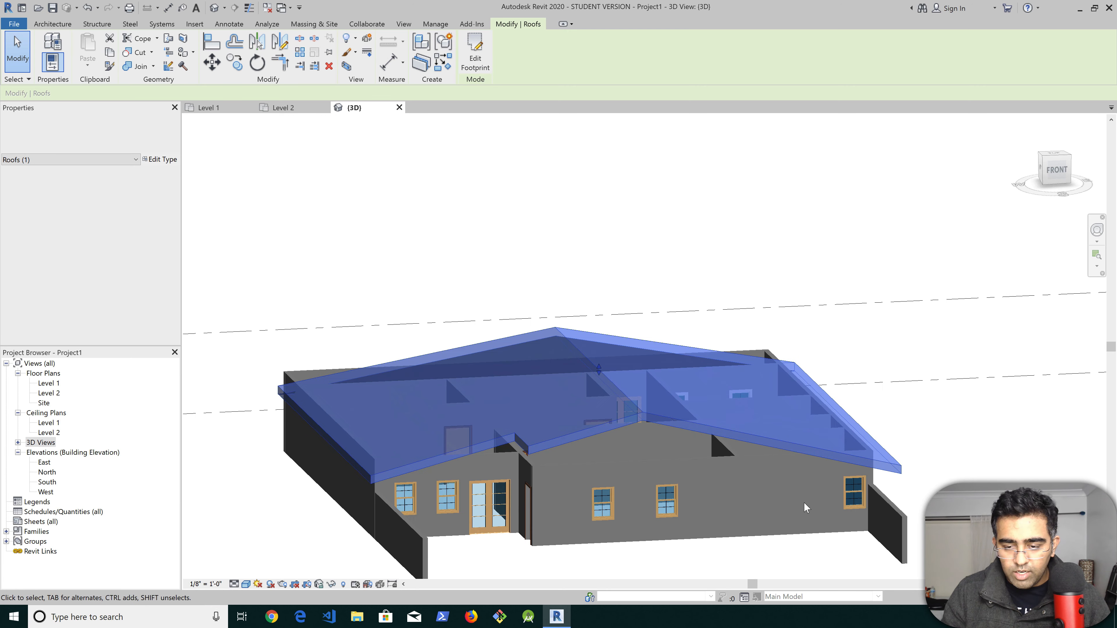
scroll(802, 502, "up", 2)
middle_click_drag(638, 444, 682, 397)
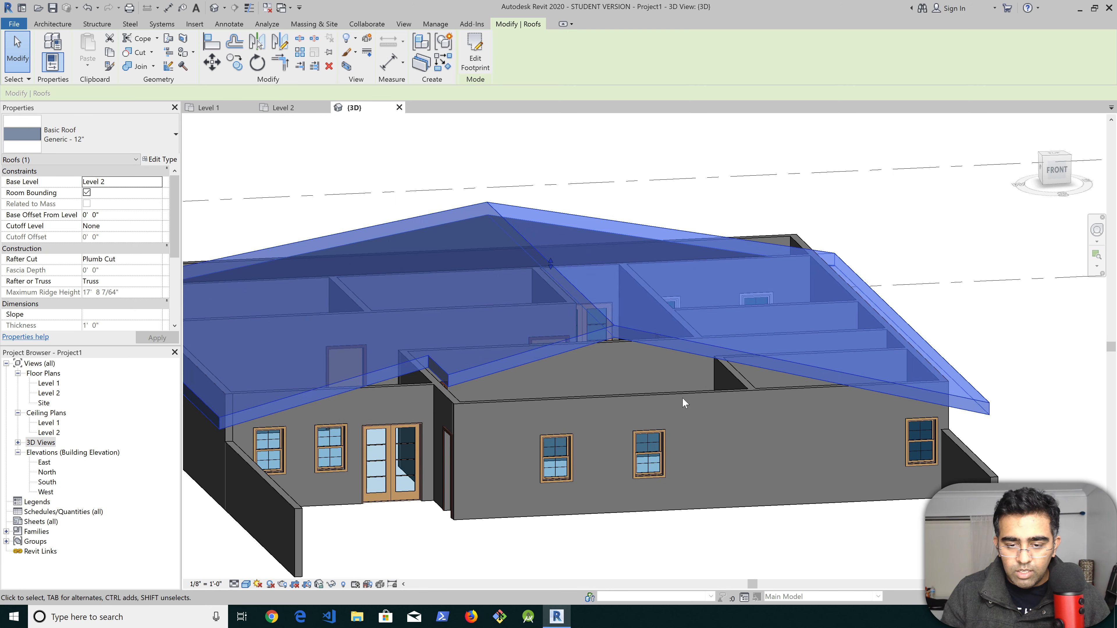
key("Escape")
left_click(682, 396)
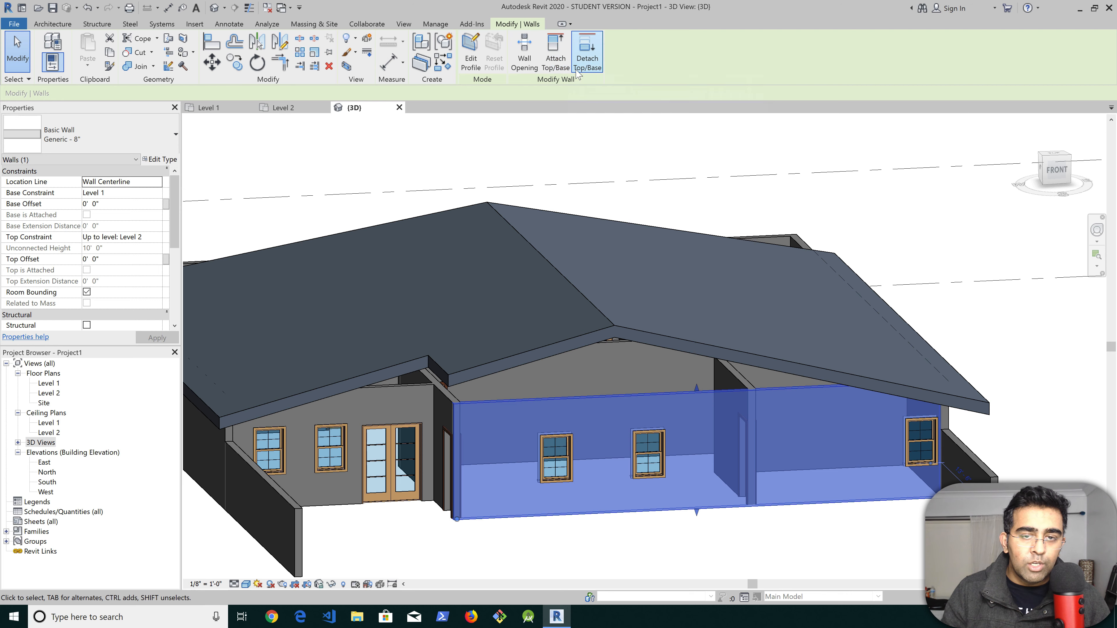
left_click(567, 69)
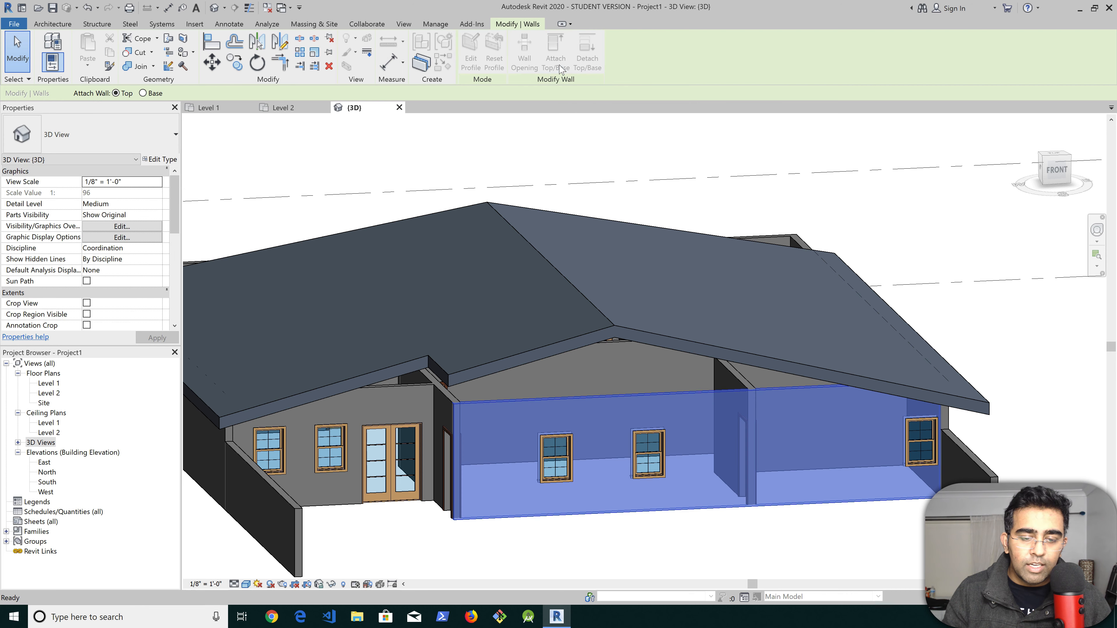
left_click(686, 350)
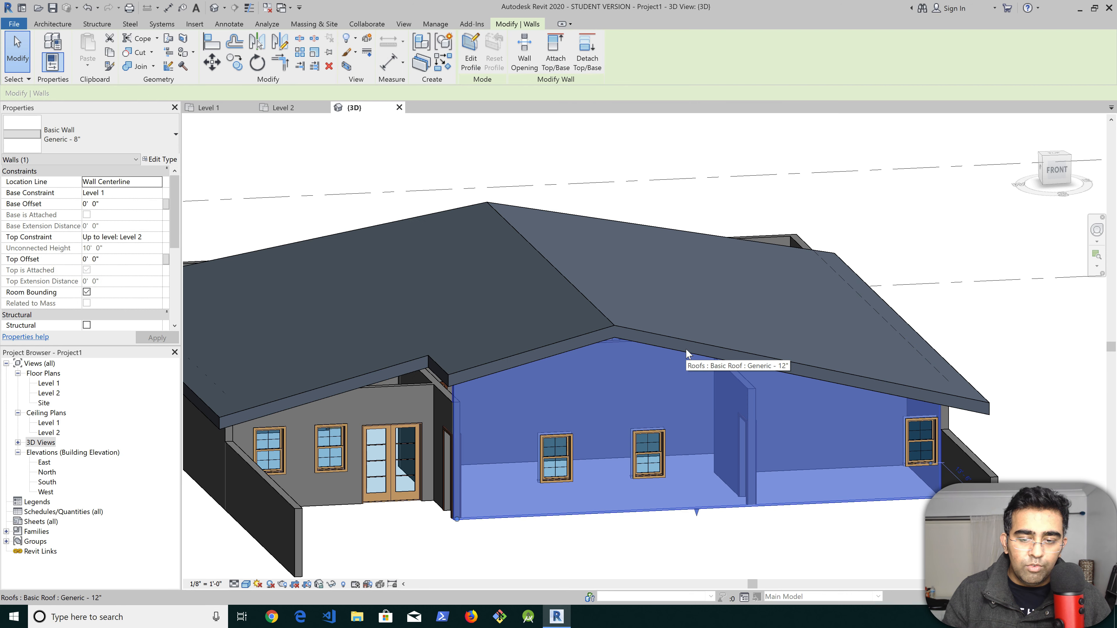
Attach the tops of the recessed entrance wall and the short wall connecting the two fronts to the roof
middle_click_drag(695, 418, 769, 317, "shift")
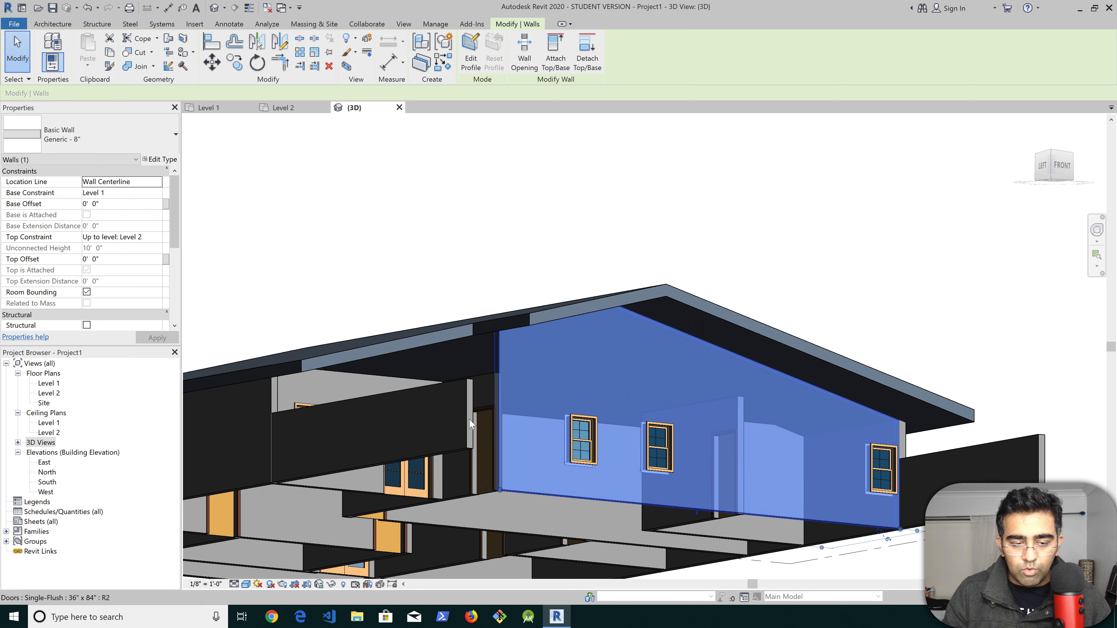
middle_click_drag(456, 425, 472, 464, "shift")
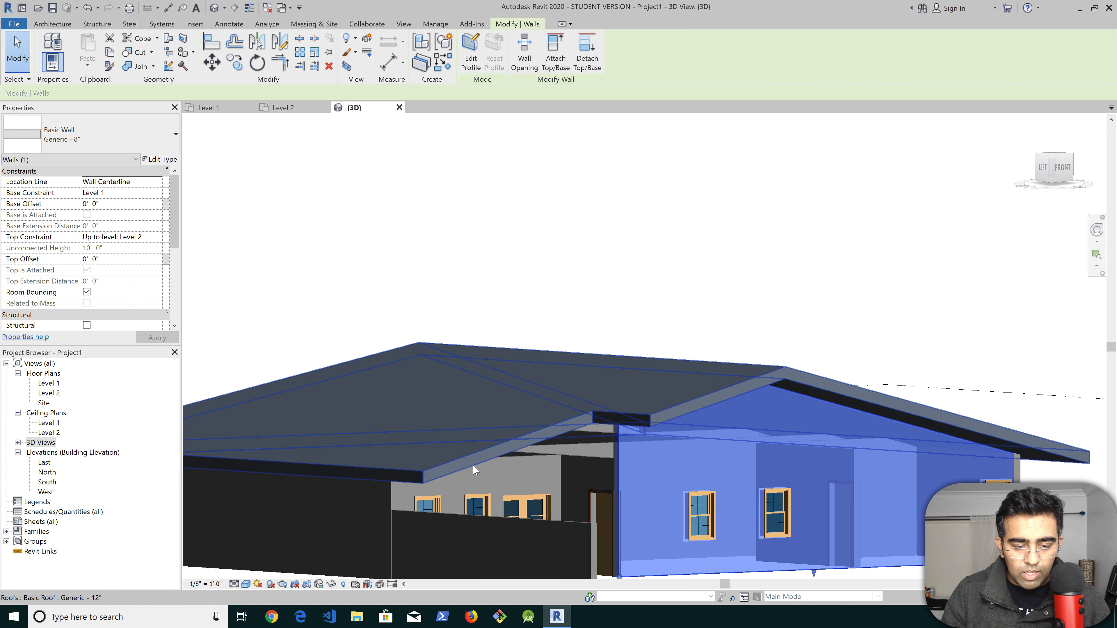
key("Escape")
left_click(514, 458)
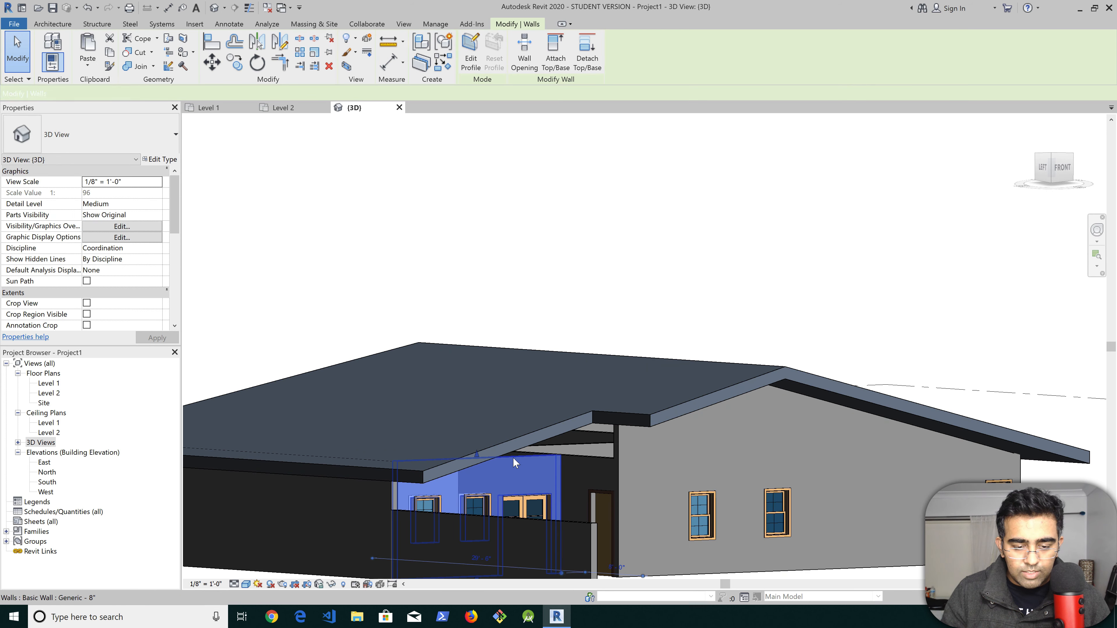
left_click(587, 456, "ctrl")
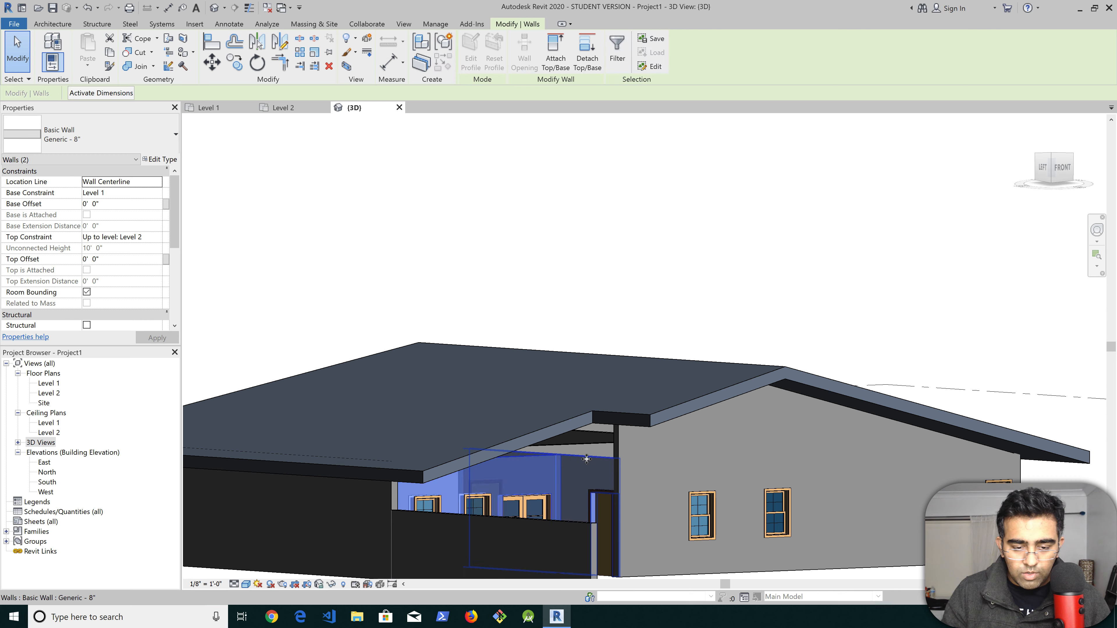
left_click(556, 58)
left_click(562, 423)
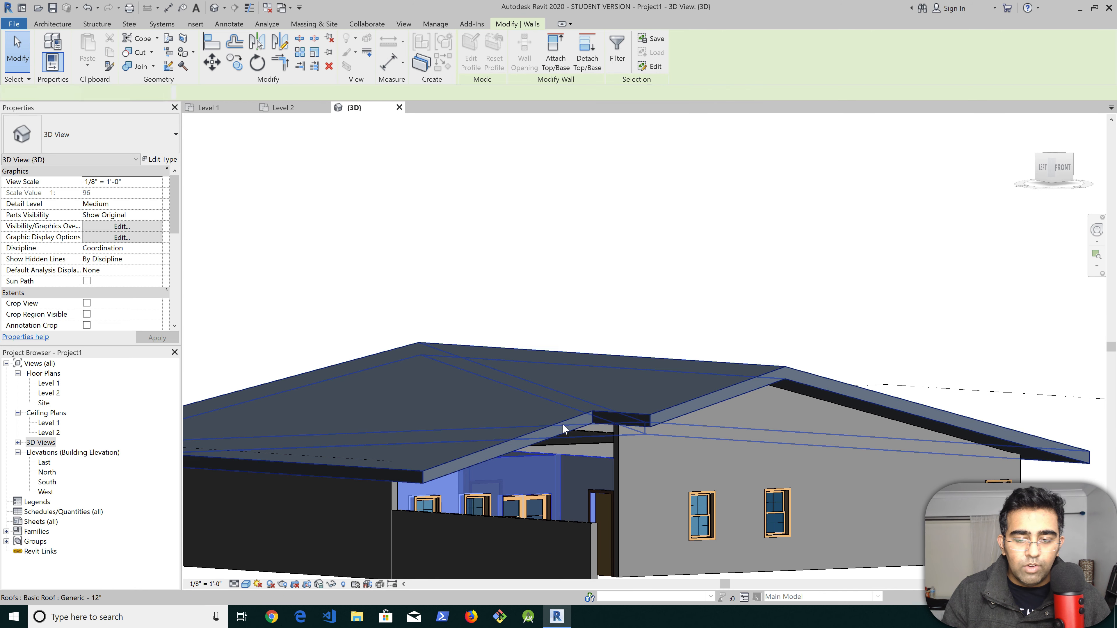
scroll(591, 461, "up", 5)
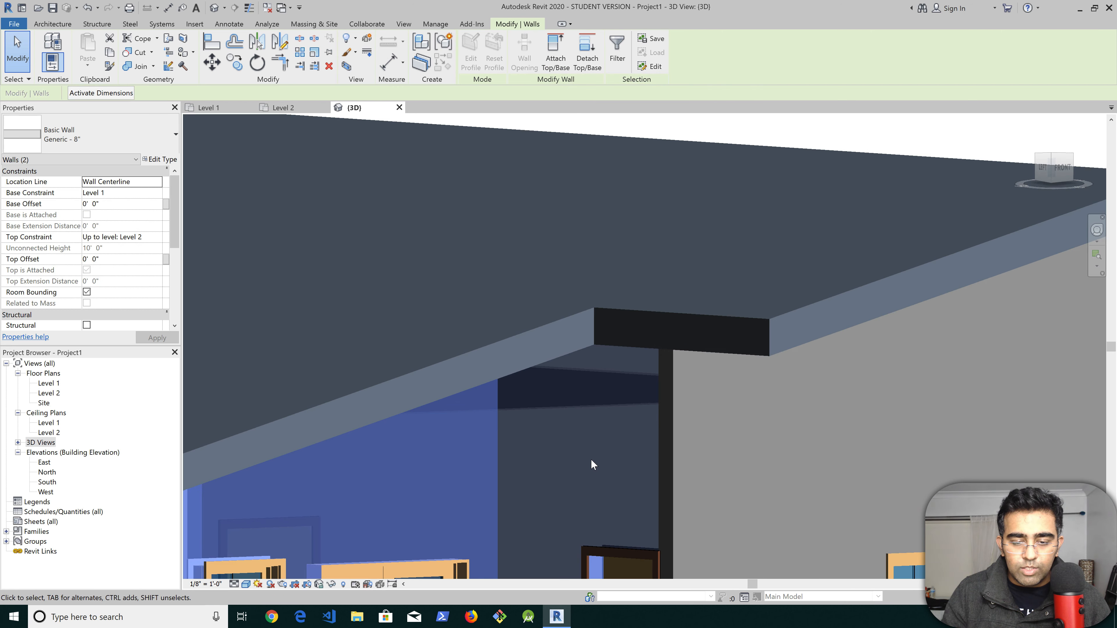
key("Escape")
Examine the attached front walls and the gable roof from below, the front, the side and above
middle_click_drag(606, 399, 593, 418, "shift")
scroll(593, 425, "down", 3)
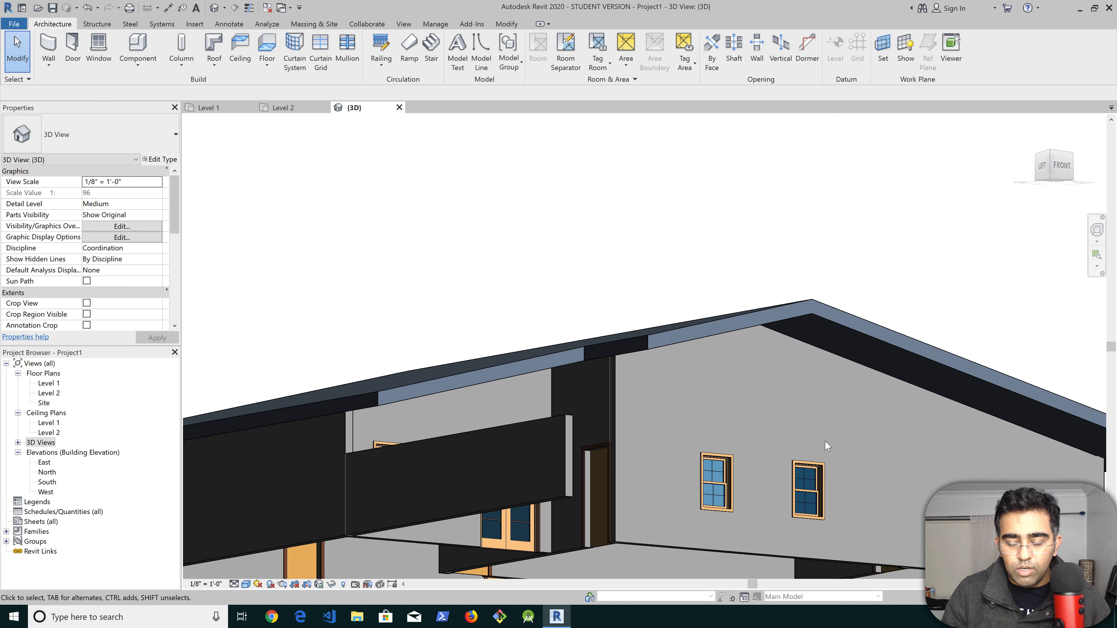
middle_click_drag(827, 447, 724, 444, "shift")
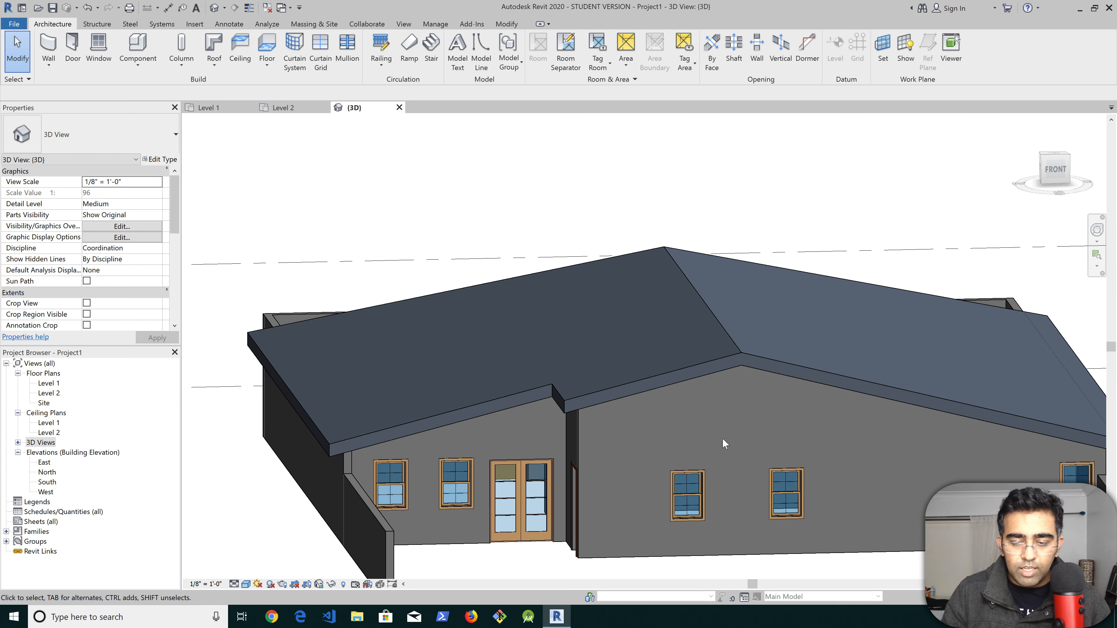
scroll(660, 420, "down", 5)
middle_click_drag(659, 421, 462, 375, "shift")
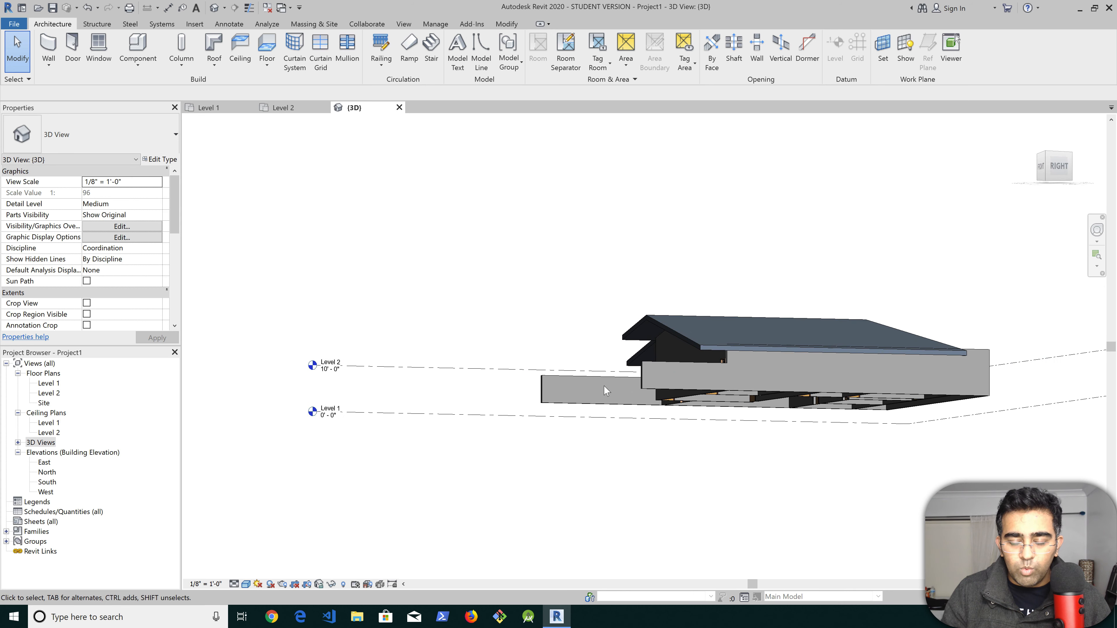
middle_click_drag(605, 390, 785, 383, "shift")
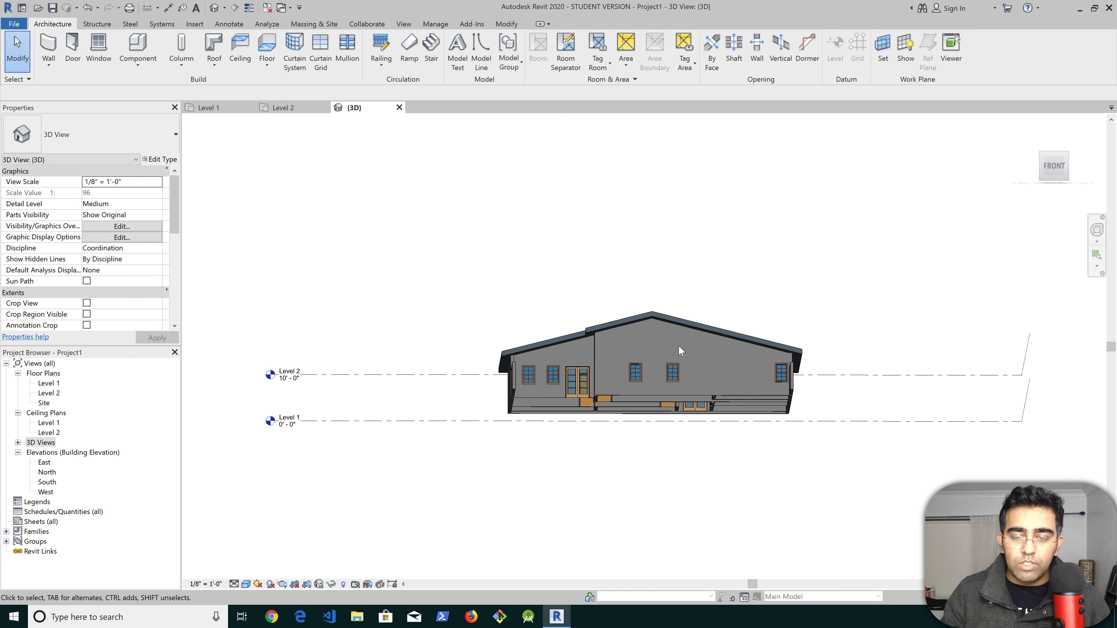
middle_click_drag(711, 437, 747, 467, "shift")
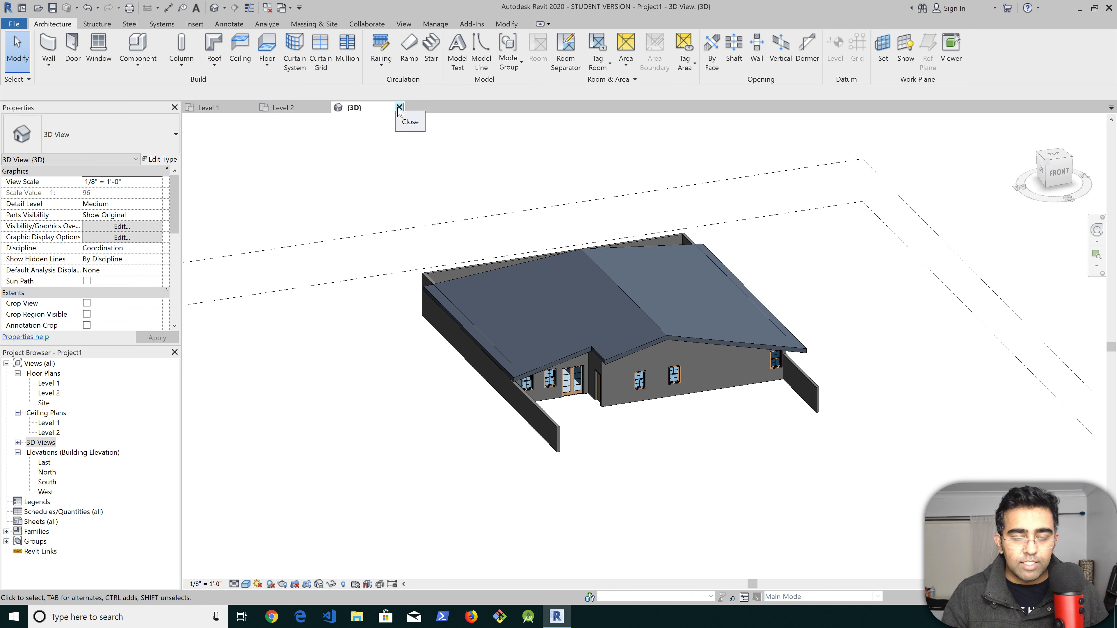
Close the 3D view and the Level 2 plan to return to the Level 1 floor plan
left_click(399, 108)
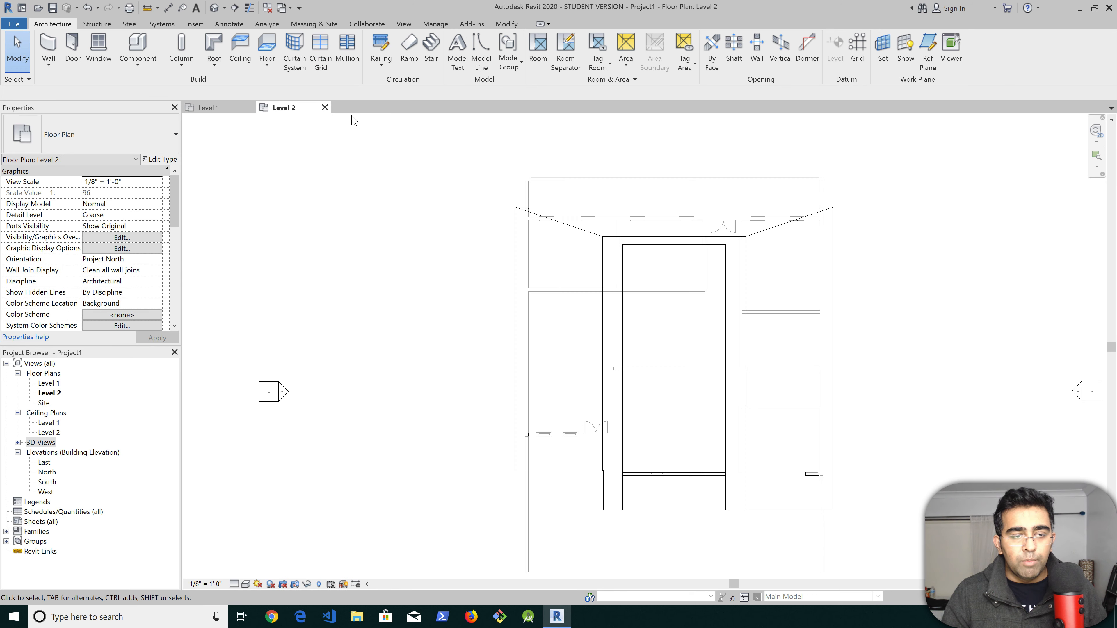
left_click(325, 107)
middle_click_drag(656, 325, 644, 337)
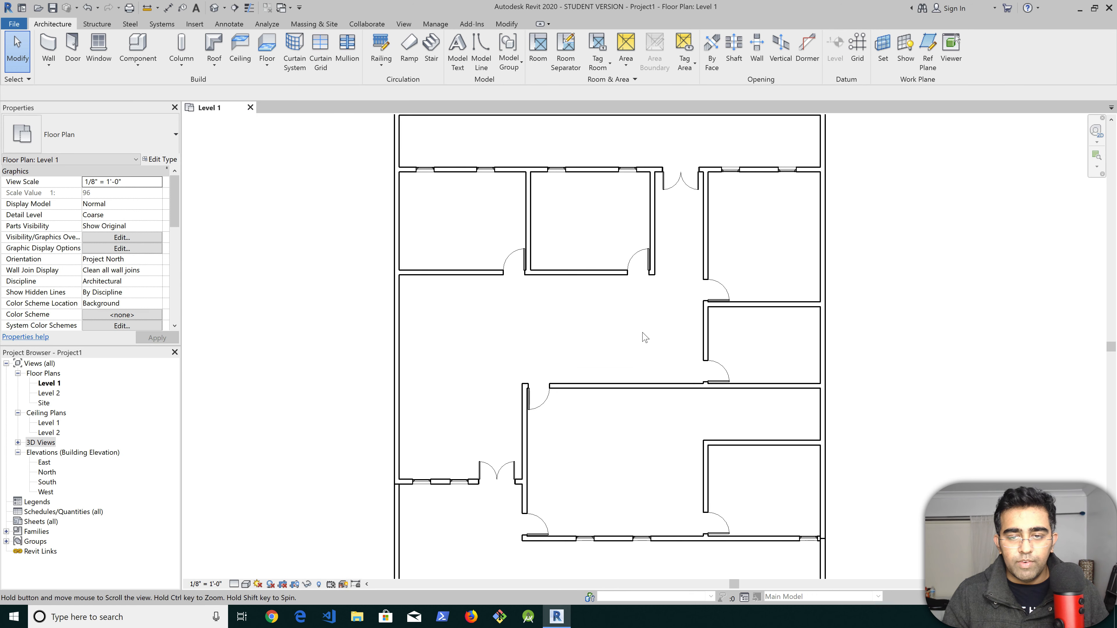
scroll(644, 337, "down", 1)
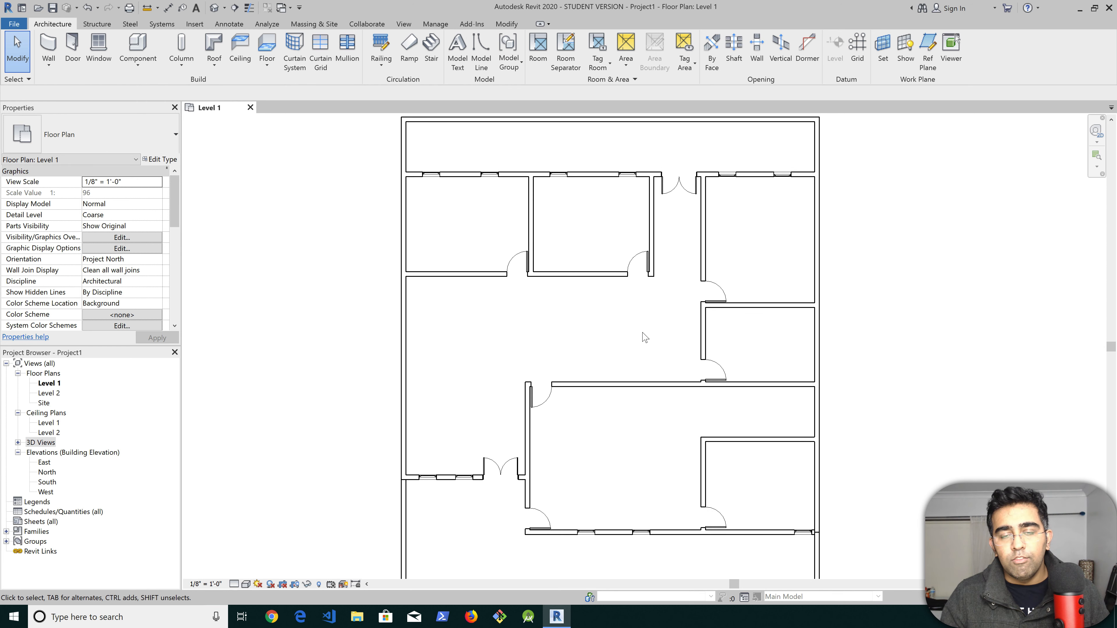